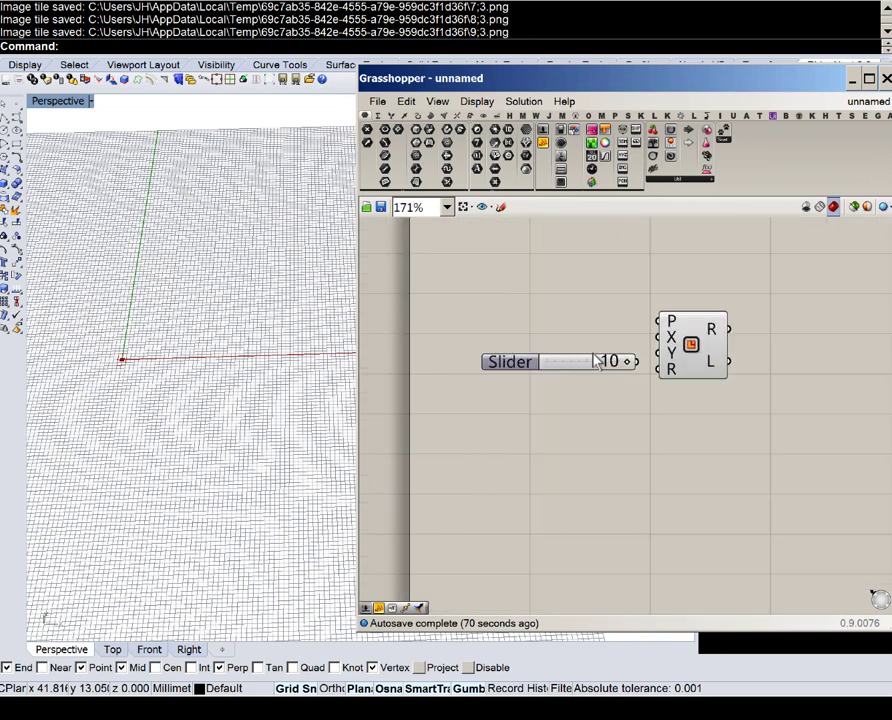
# - Connect the slider of value 10 to both the X and Y inputs of the Rectangle component
pyautogui.moveTo(526, 272)
pyautogui.mouseDown()
pyautogui.moveTo(598, 360)
pyautogui.moveTo(535, 247)
pyautogui.moveTo(665, 344)
pyautogui.mouseUp()
pyautogui.scroll(1, 548, 256)
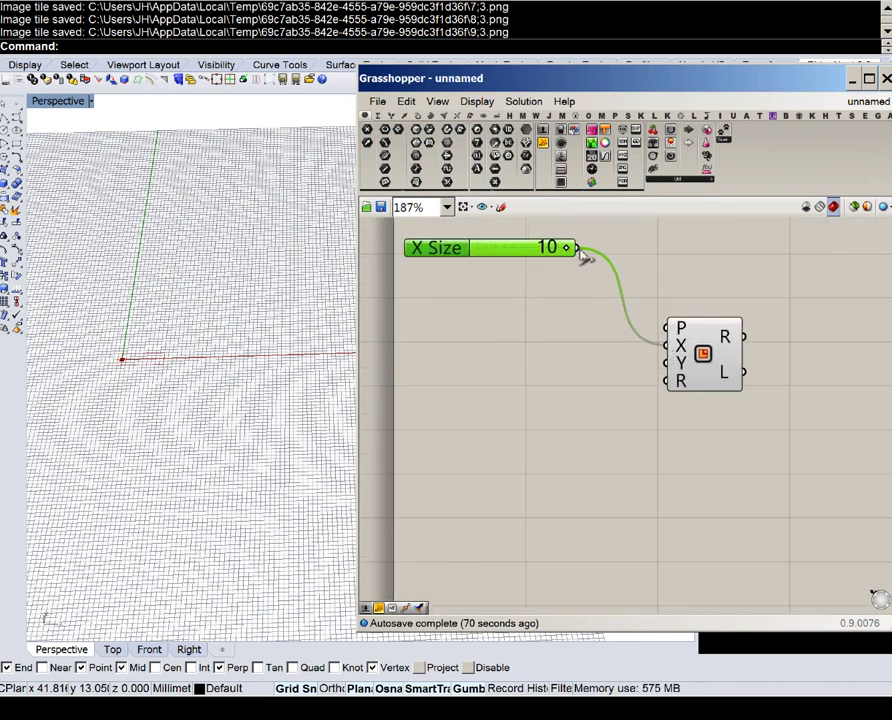
pyautogui.moveTo(584, 254); pyautogui.dragTo(668, 363)
pyautogui.click(695, 370)
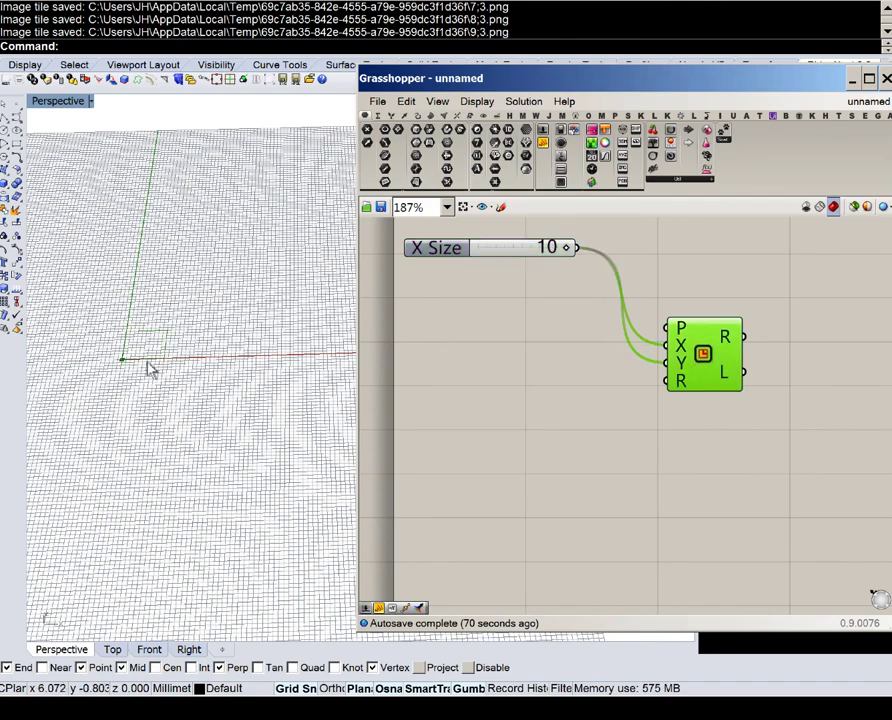
# - Hide the construction-plane grid in the Perspective viewport using the Grid command
pyautogui.scroll(5, 140, 390)
pyautogui.scroll(-8, 149, 434)
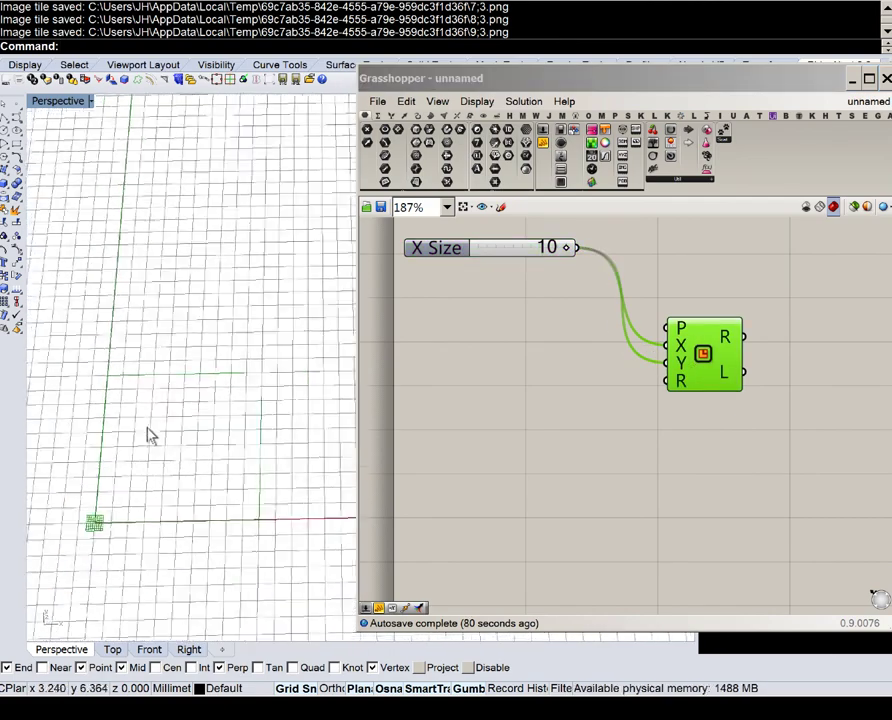
pyautogui.scroll(3, 149, 459)
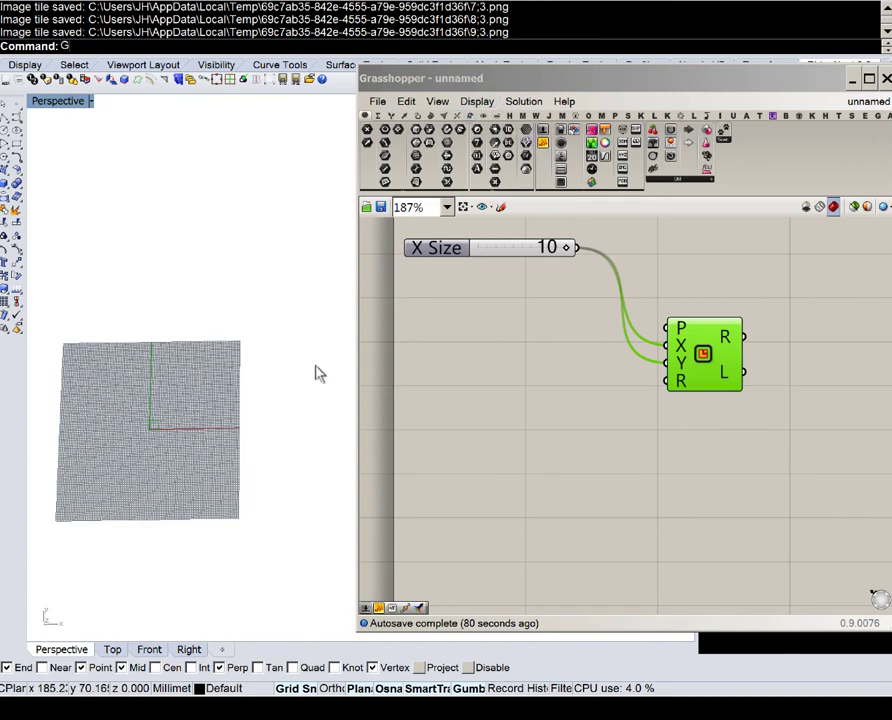
pyautogui.write('rid')
pyautogui.press('Return')
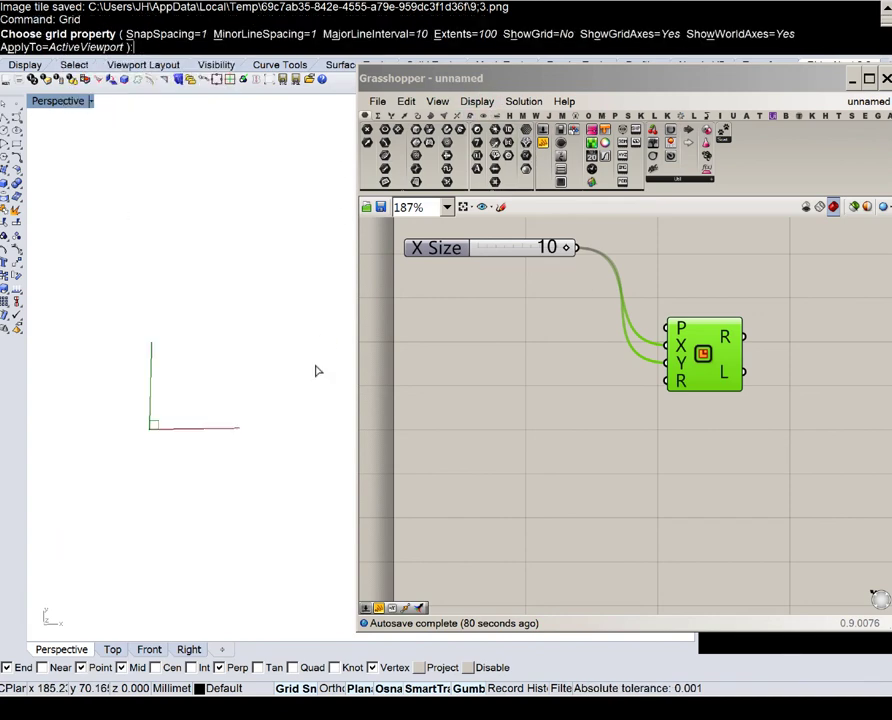
pyautogui.scroll(6, 186, 438)
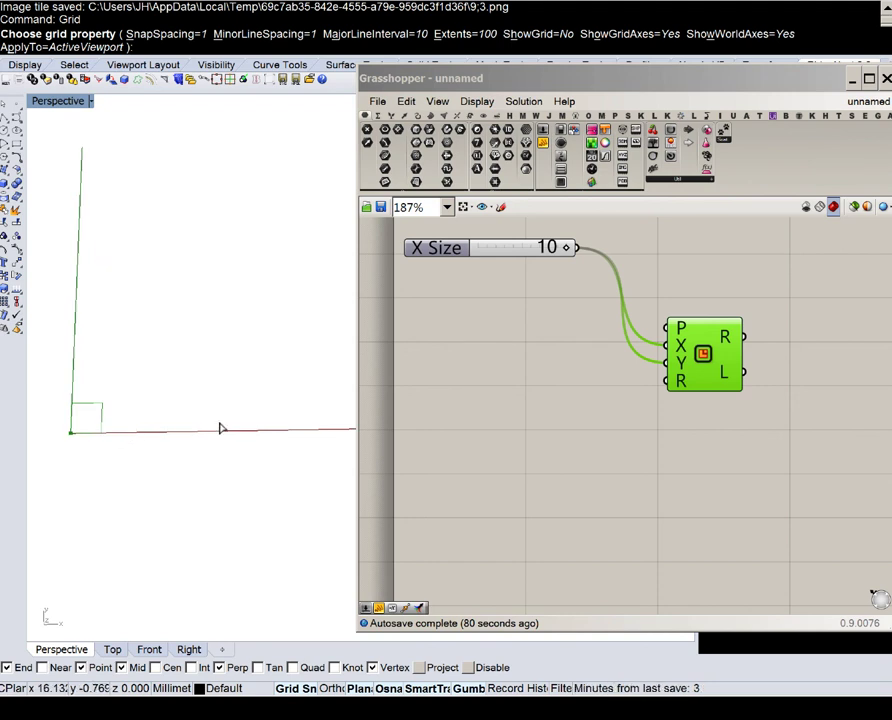
pyautogui.scroll(5, 203, 415)
pyautogui.keyDown('shift'); pyautogui.moveTo(192, 510); pyautogui.dragTo(280, 430, button='right'); pyautogui.keyUp('shift')
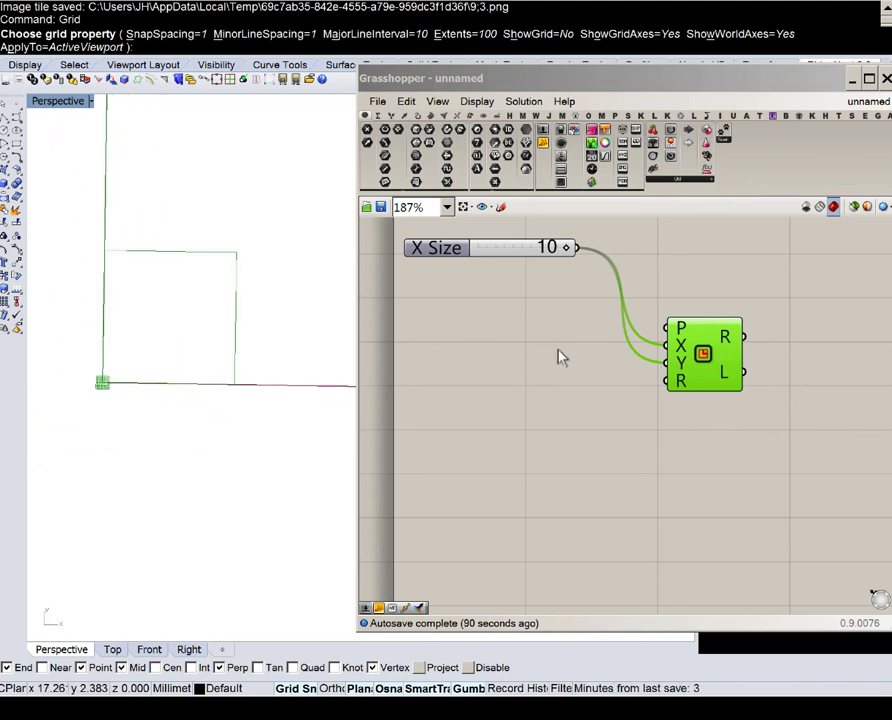
# - Move the Rectangle component up so that it sits above the slider's level on the canvas
pyautogui.moveTo(648, 346); pyautogui.dragTo(631, 400, button='right')
pyautogui.moveTo(687, 400); pyautogui.dragTo(669, 334)
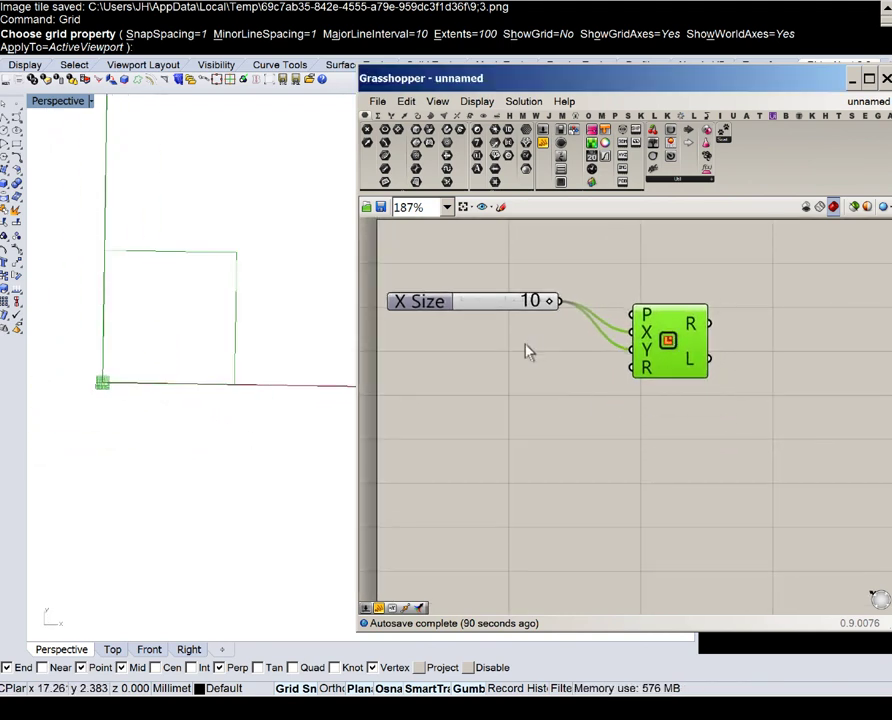
pyautogui.click(730, 386)
pyautogui.moveTo(668, 357); pyautogui.dragTo(647, 441, button='right')
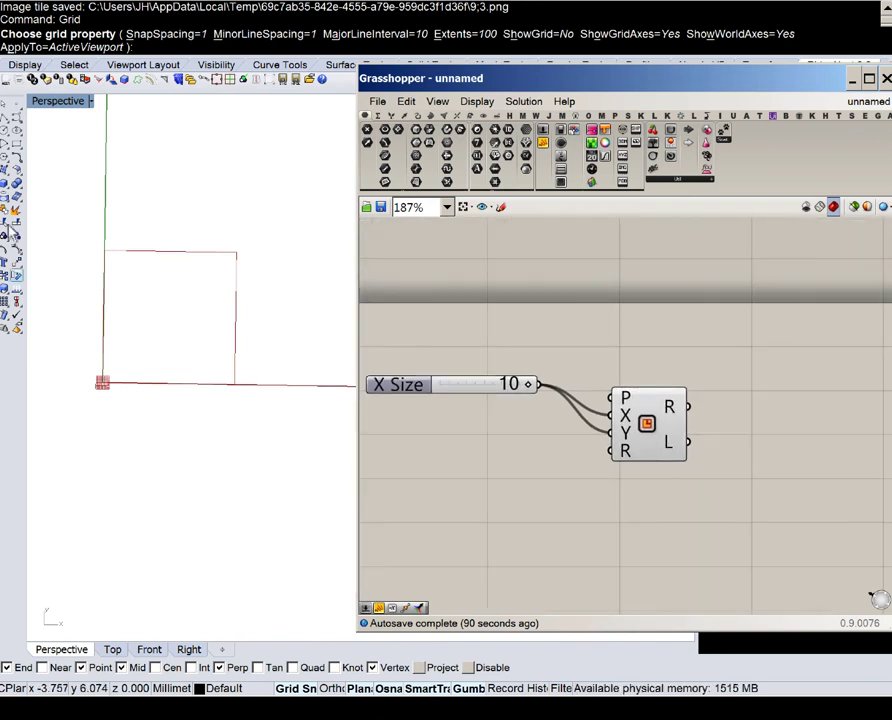
pyautogui.moveTo(590, 374); pyautogui.dragTo(546, 417, button='right')
pyautogui.moveTo(602, 463); pyautogui.dragTo(610, 347)
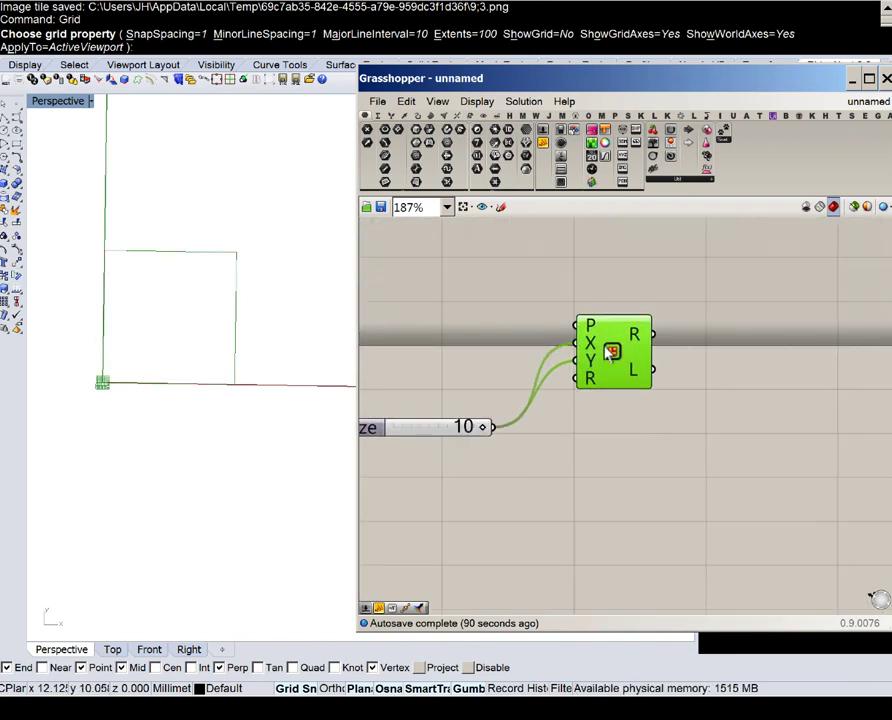
# - Add a Multiplication component below the Rectangle component and connect the slider to its A input
pyautogui.click(603, 459)
pyautogui.doubleClick(604, 465)
pyautogui.write('m')
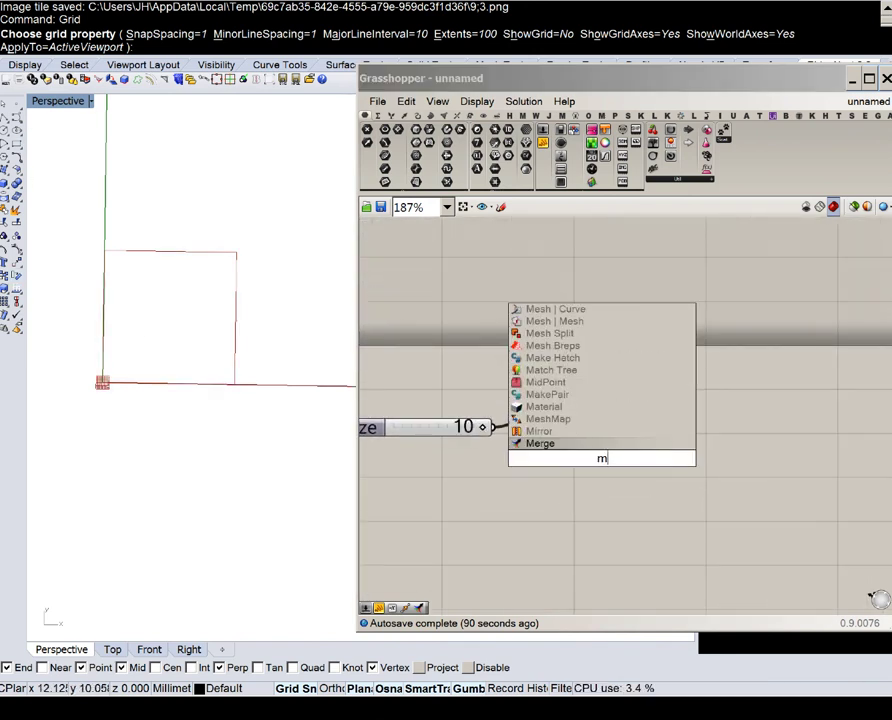
pyautogui.write('ult')
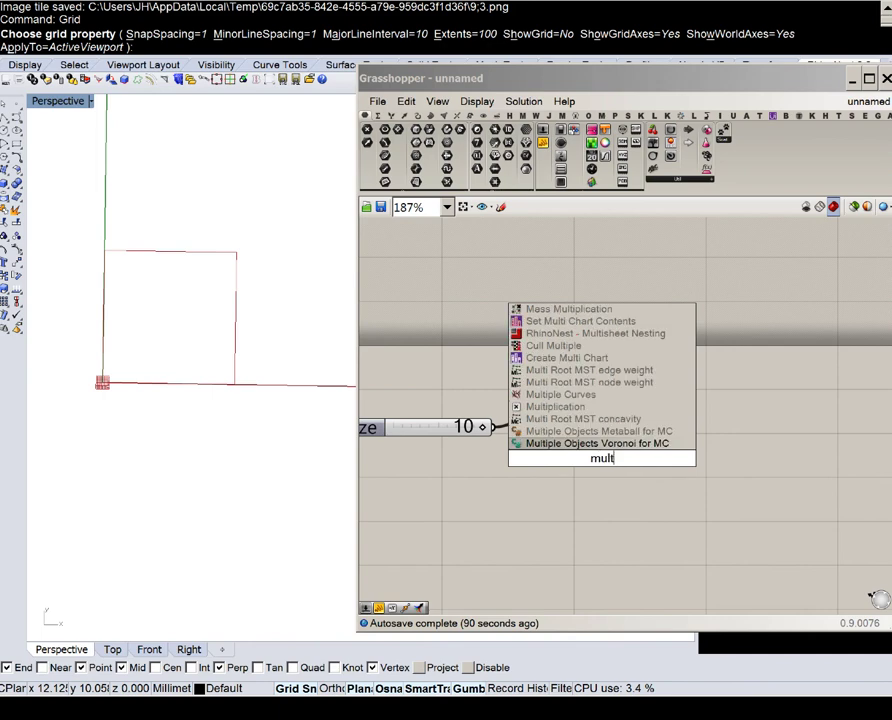
pyautogui.click(553, 407)
pyautogui.scroll(1, 515, 444)
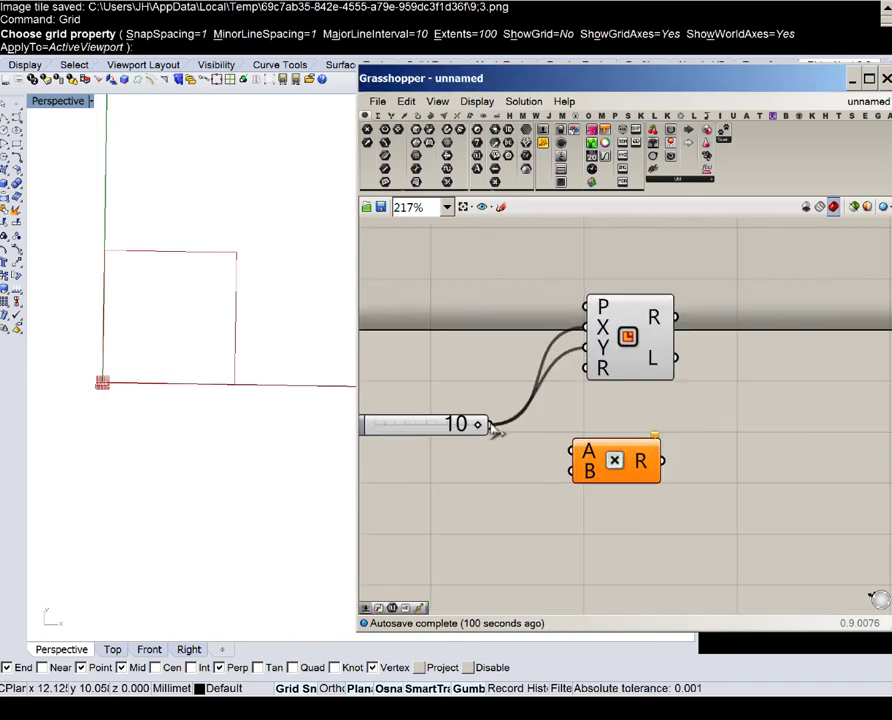
pyautogui.moveTo(492, 424); pyautogui.dragTo(552, 480)
# - Add a small panel containing 2 below the slider and connect it to the Multiplication component's B input
pyautogui.doubleClick(438, 484)
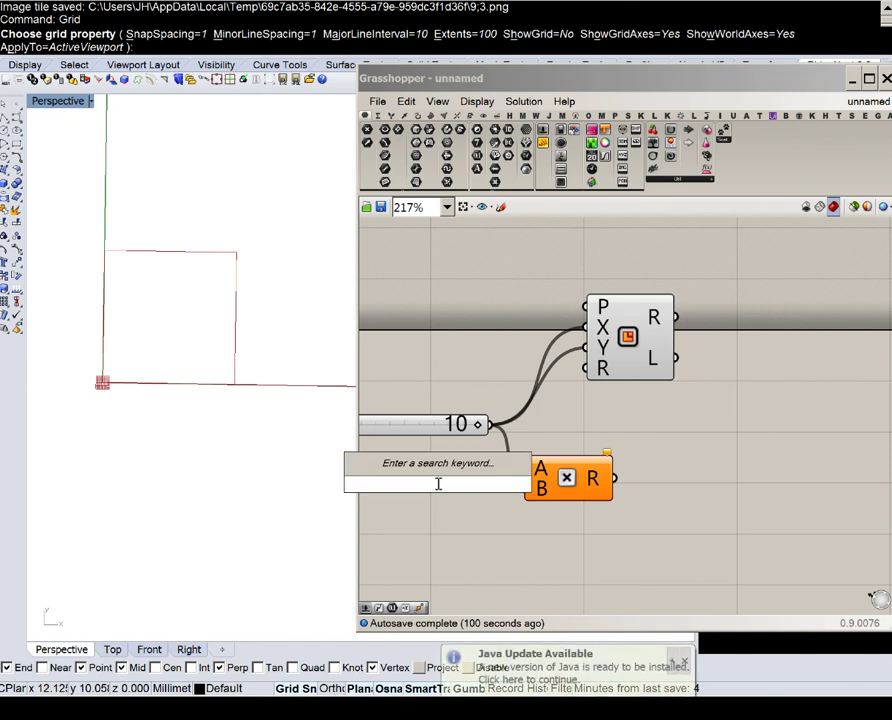
pyautogui.write('panel')
pyautogui.press('Return')
pyautogui.doubleClick(440, 500)
pyautogui.write('2')
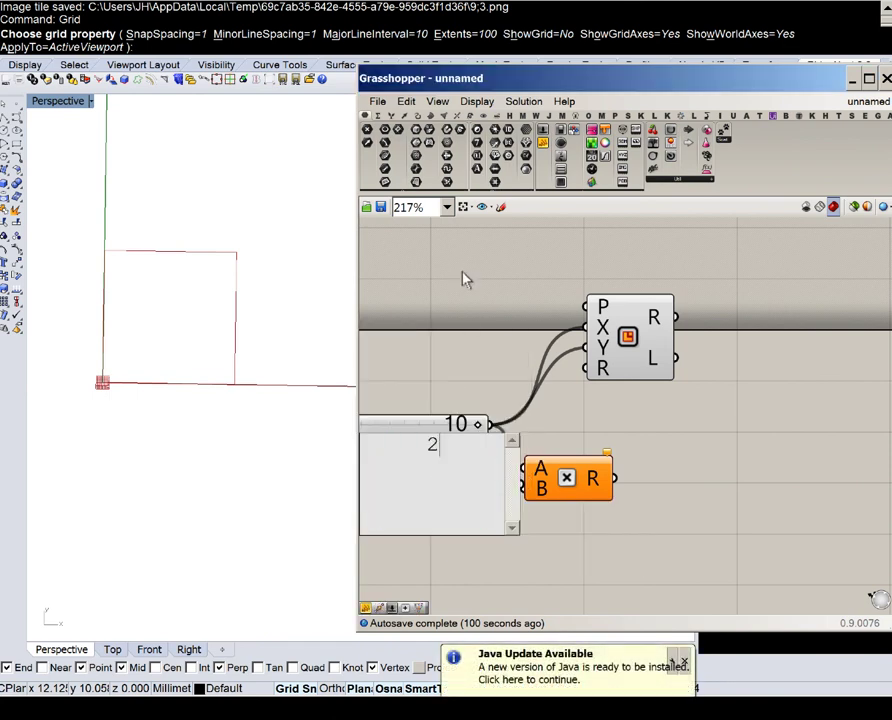
pyautogui.click(462, 272)
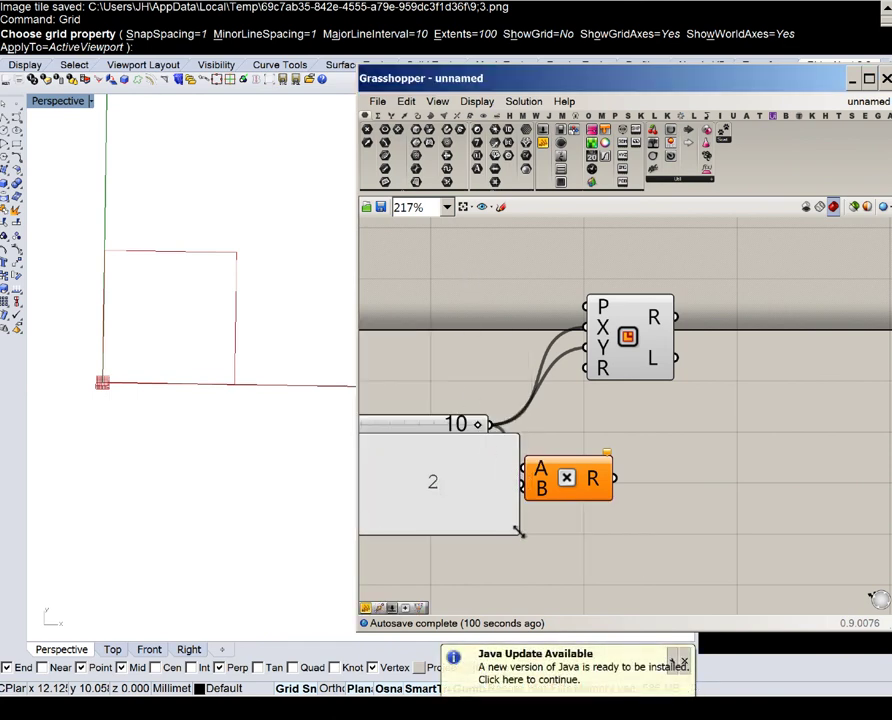
pyautogui.moveTo(510, 530); pyautogui.dragTo(444, 488)
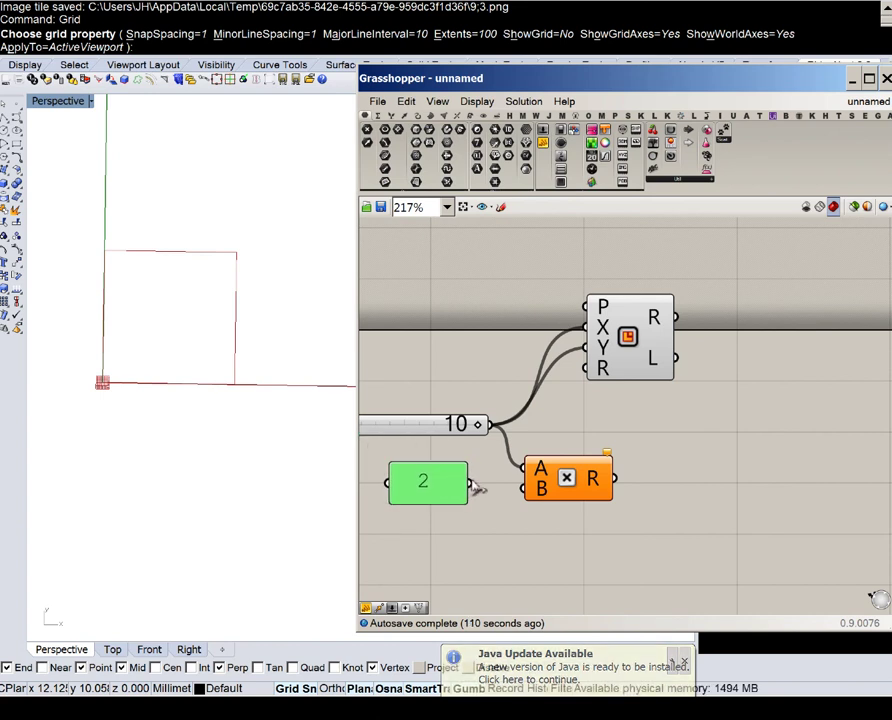
pyautogui.moveTo(474, 490); pyautogui.dragTo(521, 489)
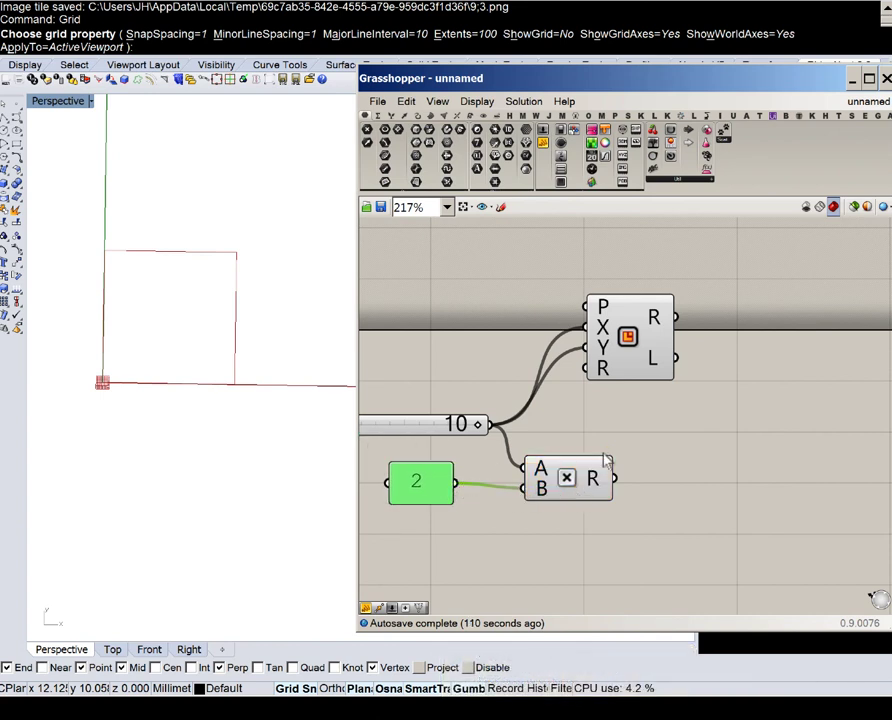
# - Duplicate the Rectangle component beside the Multiplication component and connect the product to the copy's X and Y inputs
pyautogui.moveTo(605, 424); pyautogui.dragTo(485, 424, button='right')
pyautogui.moveTo(510, 320); pyautogui.dragTo(587, 482)
pyautogui.hotkey('ctrl', 'c')
pyautogui.hotkey('ctrl', 'v')
pyautogui.moveTo(495, 479); pyautogui.dragTo(535, 489)
# - Duplicate the Multiplication component together with its Rectangle component and place the copies below the originals
pyautogui.moveTo(598, 436); pyautogui.dragTo(666, 342, button='right')
pyautogui.moveTo(658, 500); pyautogui.dragTo(516, 529)
pyautogui.moveTo(530, 484); pyautogui.dragTo(702, 438, button='right')
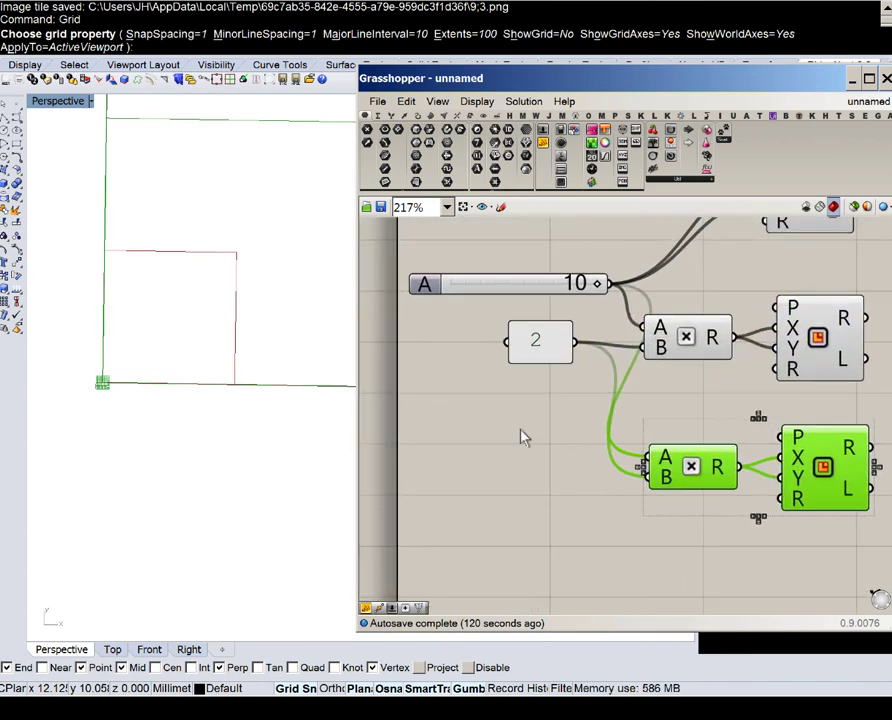
# - Copy the panel below the original, set the copy to 3 and connect it to the lower Multiplication component's B input
pyautogui.click(522, 434)
pyautogui.click(546, 352)
pyautogui.keyDown('alt'); pyautogui.moveTo(545, 350); pyautogui.dragTo(554, 456); pyautogui.keyUp('alt')
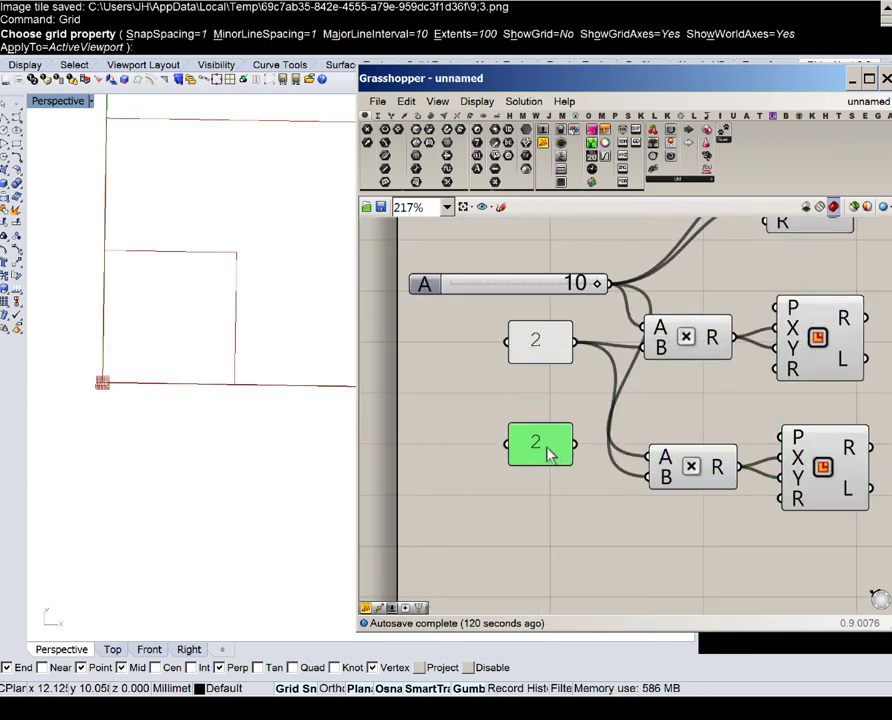
pyautogui.doubleClick(550, 450)
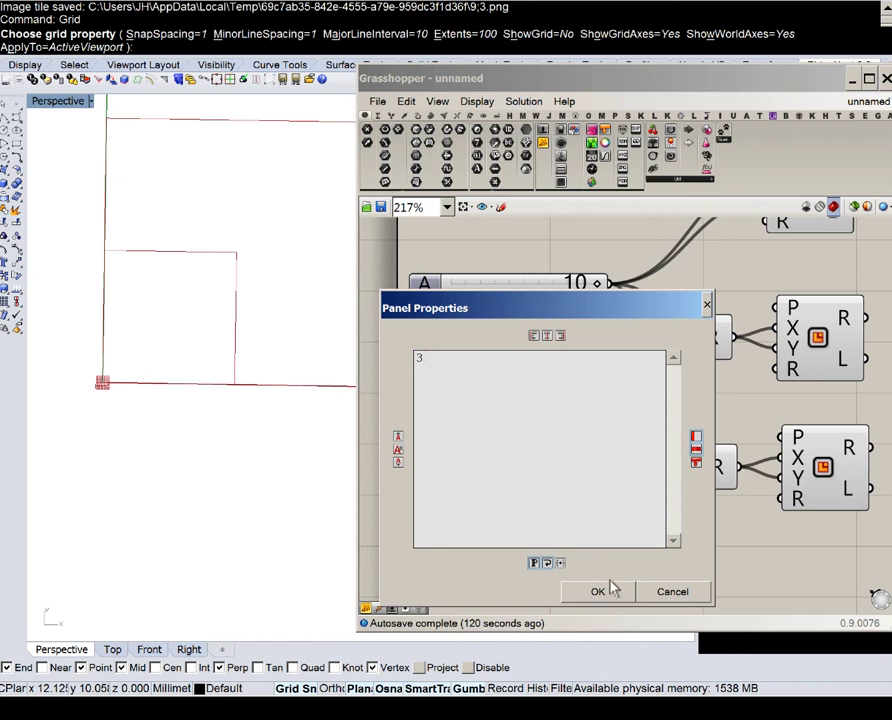
pyautogui.click(611, 589)
pyautogui.moveTo(535, 457); pyautogui.dragTo(640, 477)
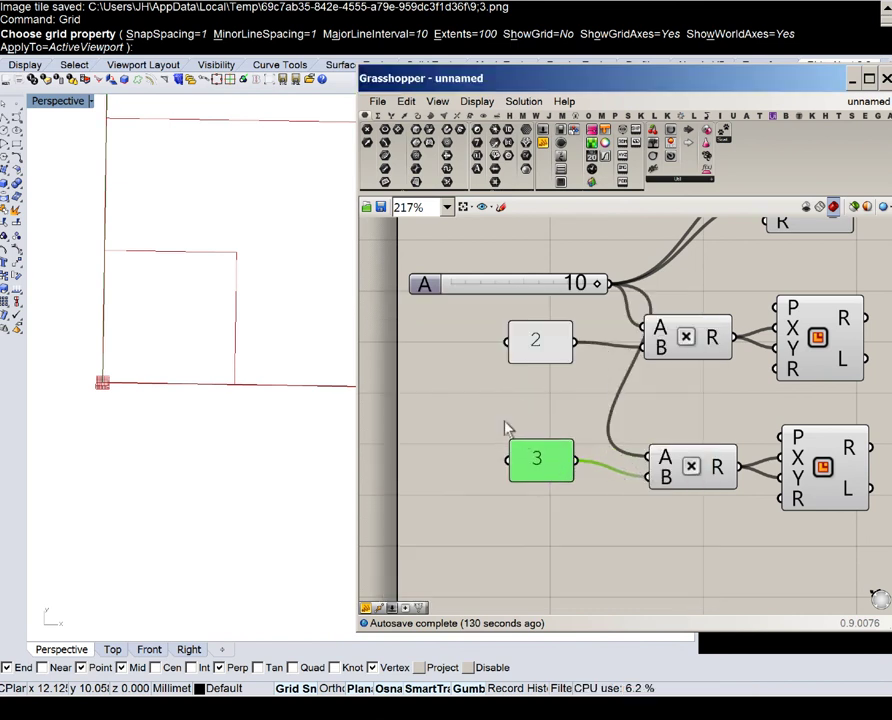
# - Move the lower group of panel 3, Multiplication and Rectangle further down to leave space beneath the factor-2 group
pyautogui.keyDown('shift'); pyautogui.moveTo(248, 318); pyautogui.dragTo(213, 341, button='right'); pyautogui.keyUp('shift')
pyautogui.scroll(-10, 213, 341)
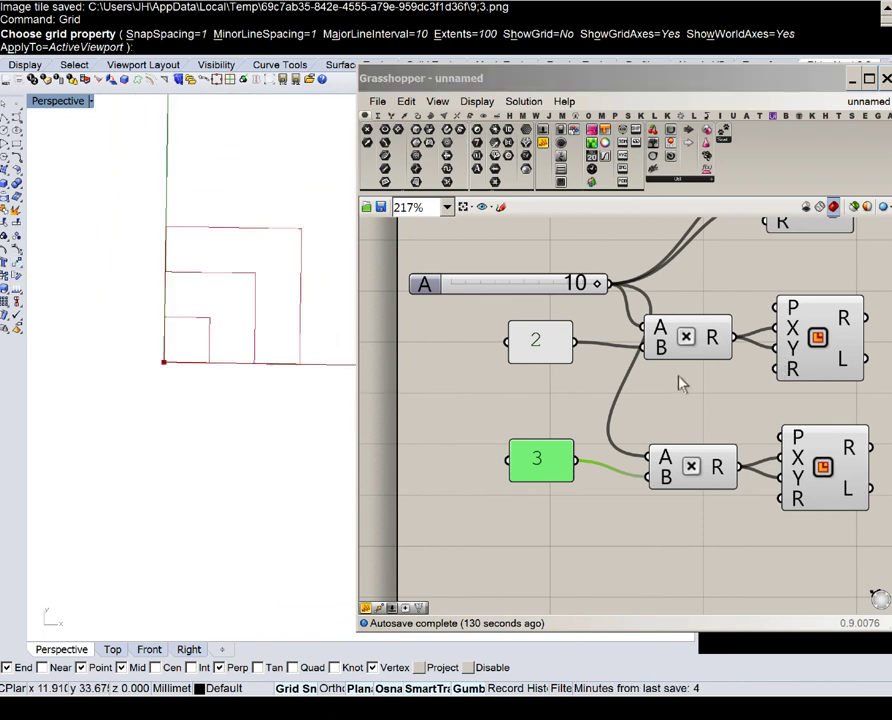
pyautogui.moveTo(679, 378); pyautogui.dragTo(610, 397, button='right')
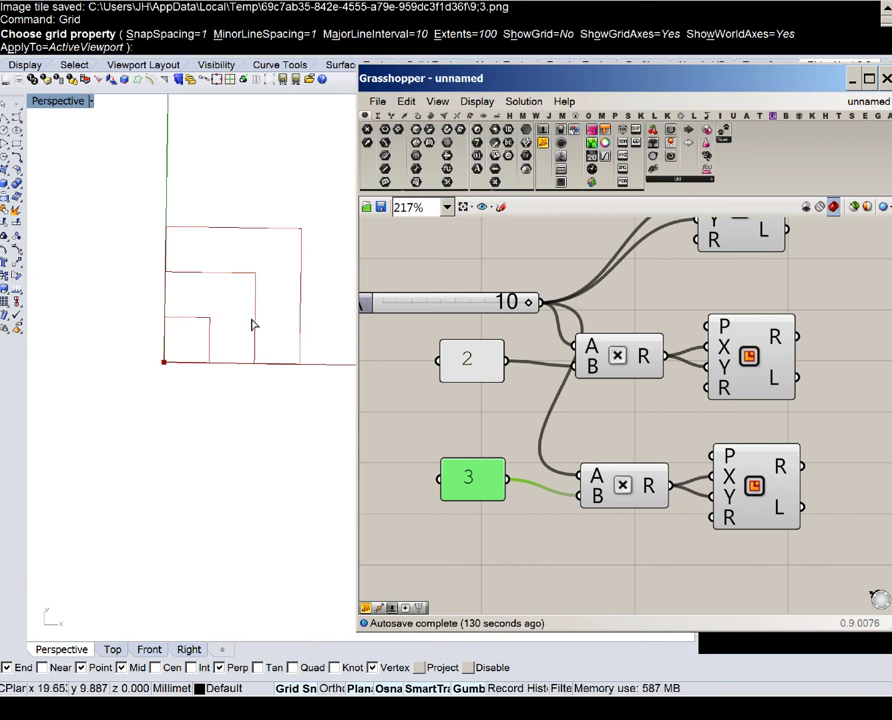
pyautogui.moveTo(8, 262)
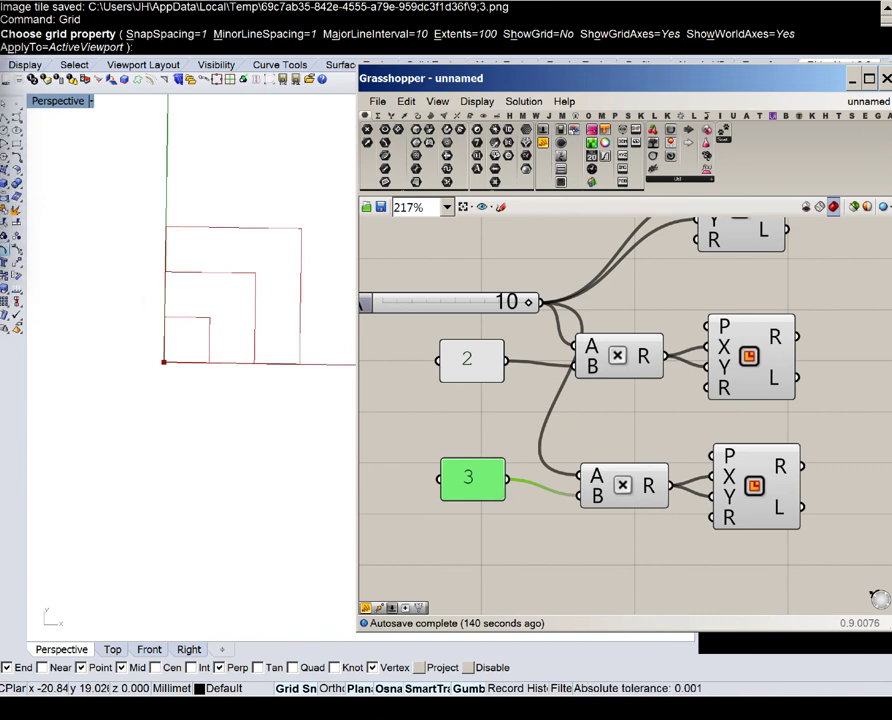
pyautogui.click(471, 441)
pyautogui.moveTo(601, 476); pyautogui.dragTo(516, 412, button='right')
pyautogui.scroll(-2, 516, 412)
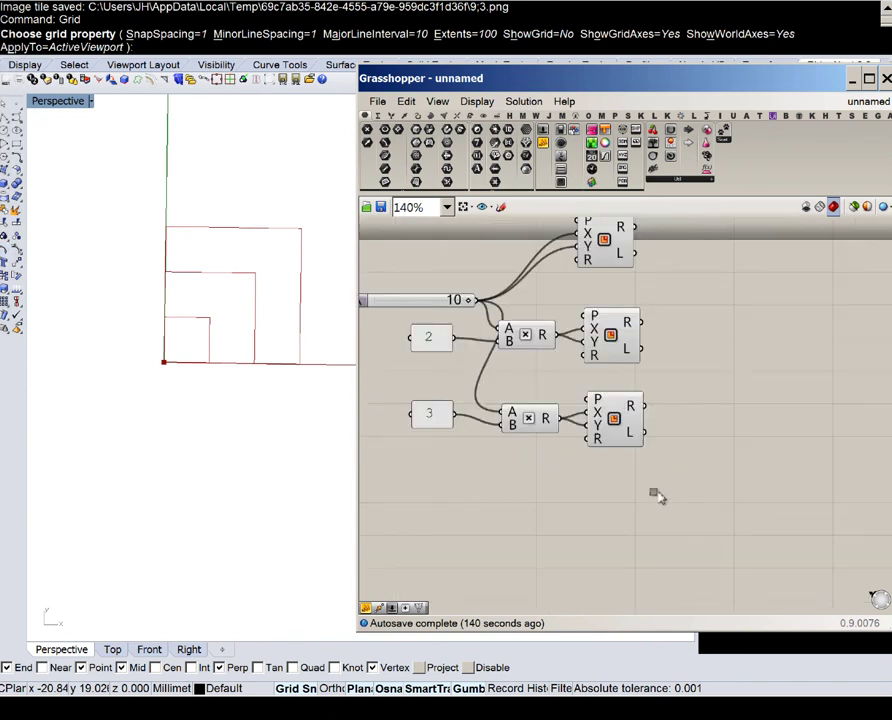
pyautogui.moveTo(655, 496); pyautogui.dragTo(440, 390)
pyautogui.moveTo(537, 425); pyautogui.dragTo(537, 480)
pyautogui.click(520, 434)
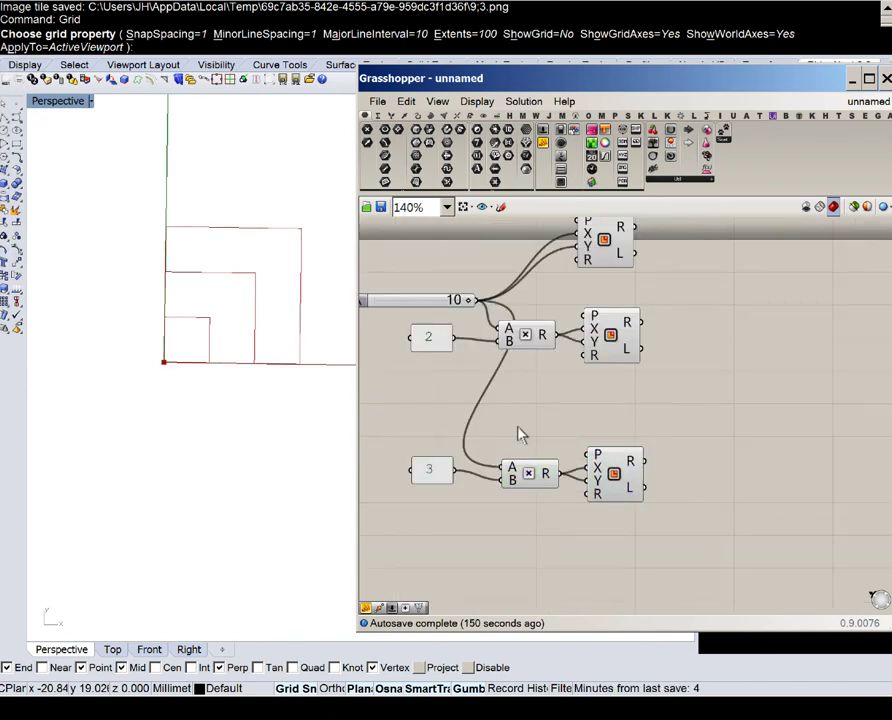
# - Connect the factor-2 product to the lower Rectangle's X input and duplicate the whole factor-3 group
pyautogui.moveTo(557, 336); pyautogui.dragTo(619, 464)
pyautogui.moveTo(634, 543); pyautogui.dragTo(426, 443)
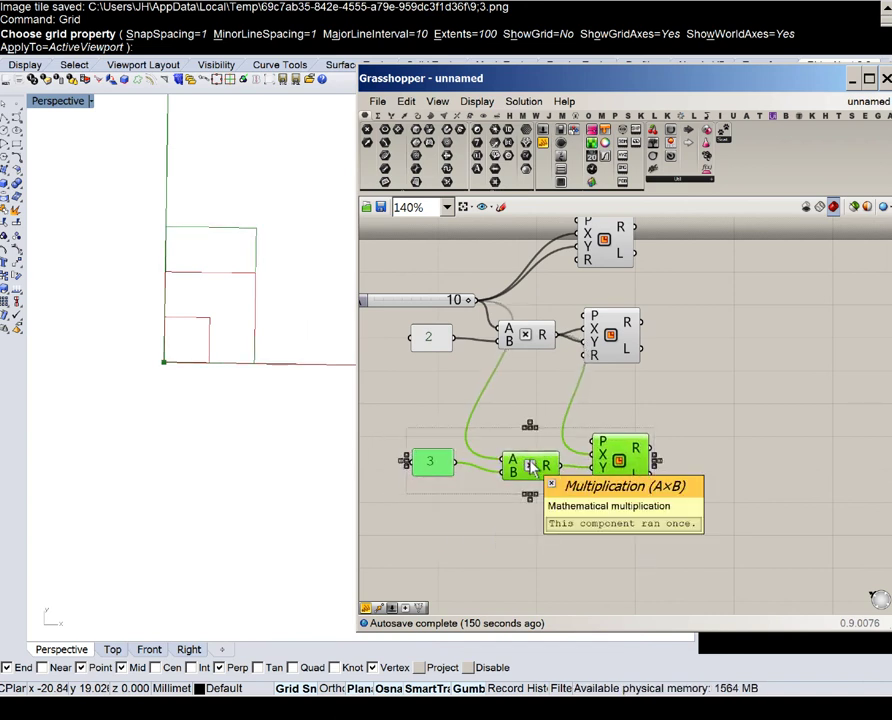
pyautogui.keyDown('alt'); pyautogui.moveTo(530, 475); pyautogui.dragTo(551, 417); pyautogui.keyUp('alt')
pyautogui.moveTo(649, 557); pyautogui.dragTo(428, 387)
# - Rewire the upper factor-3 Rectangle so X takes the factor-3 product and Y takes the factor-2 product
pyautogui.moveTo(528, 409); pyautogui.dragTo(628, 500)
pyautogui.click(563, 463)
pyautogui.scroll(2, 582, 513)
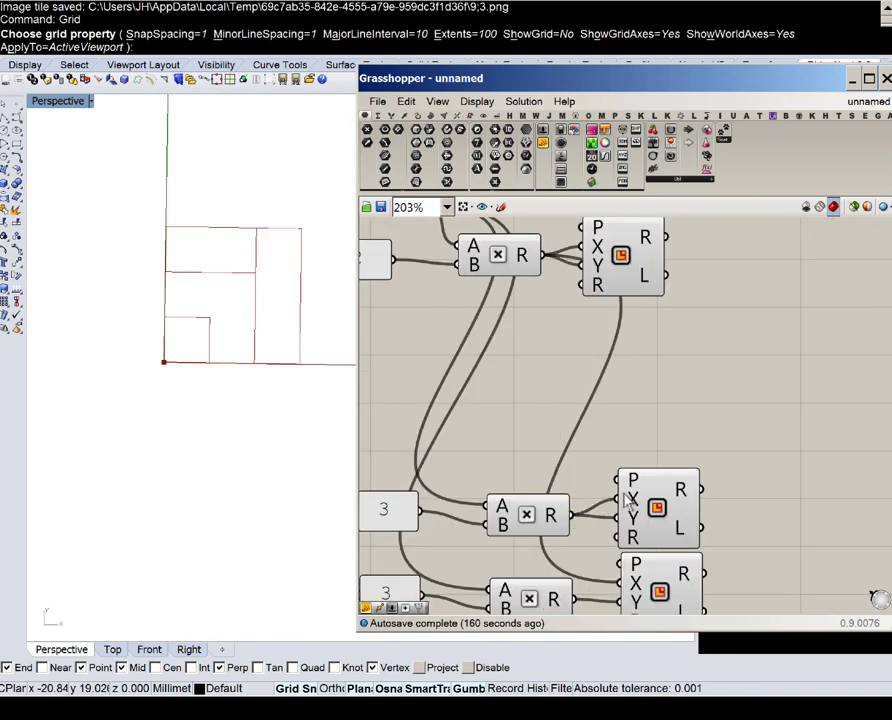
pyautogui.moveTo(541, 256); pyautogui.dragTo(618, 530)
pyautogui.click(641, 527)
pyautogui.moveTo(642, 528); pyautogui.dragTo(599, 459, button='right')
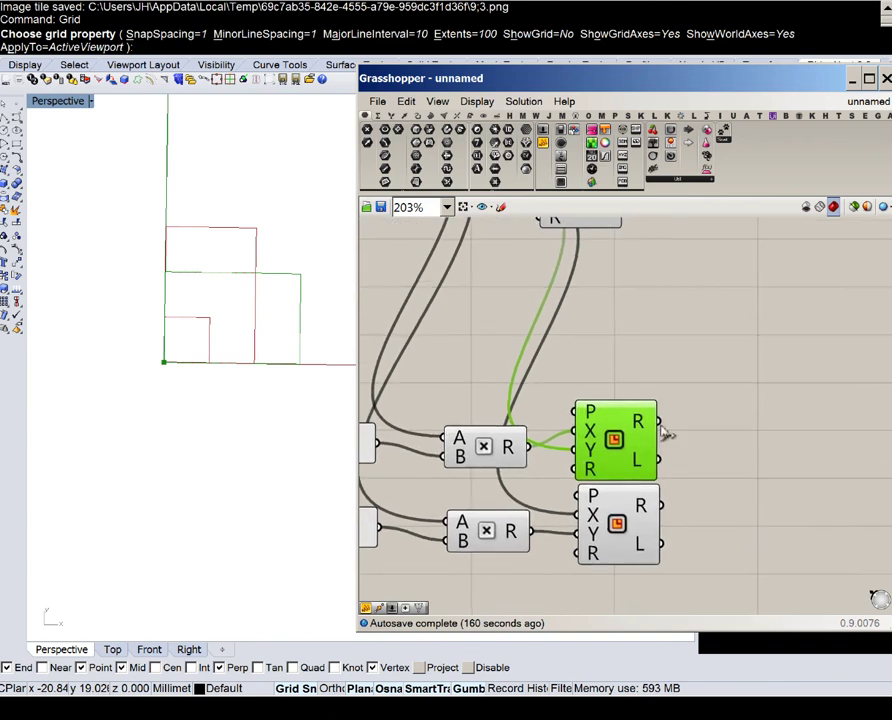
# - Duplicate the topmost Rectangle below the factor-2 one, with the factor-2 product feeding X and the slider feeding Y
pyautogui.scroll(-3, 667, 432)
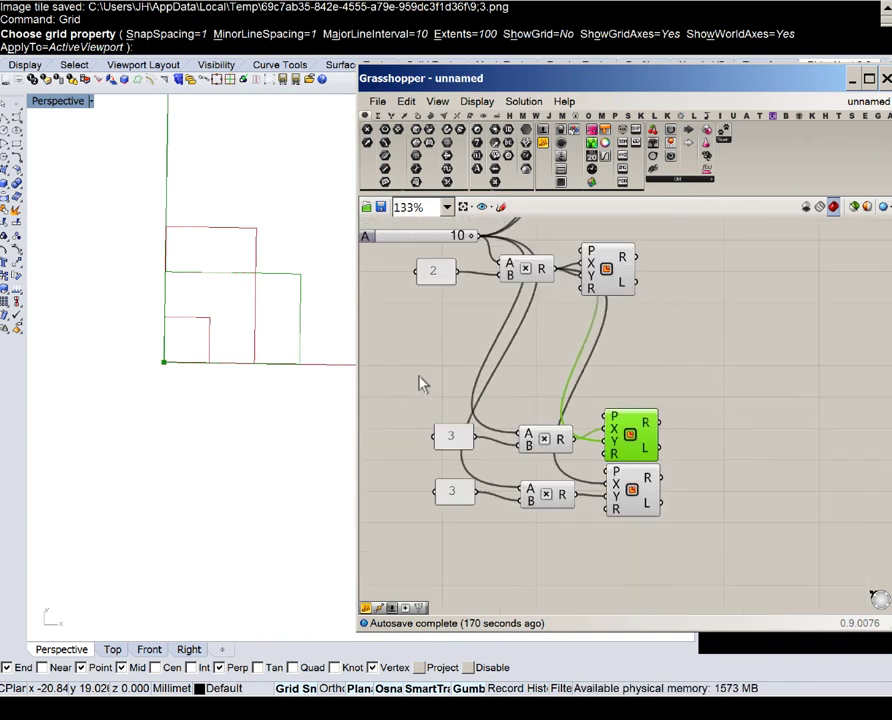
pyautogui.moveTo(514, 372); pyautogui.dragTo(503, 454, button='right')
pyautogui.moveTo(669, 430); pyautogui.dragTo(424, 350)
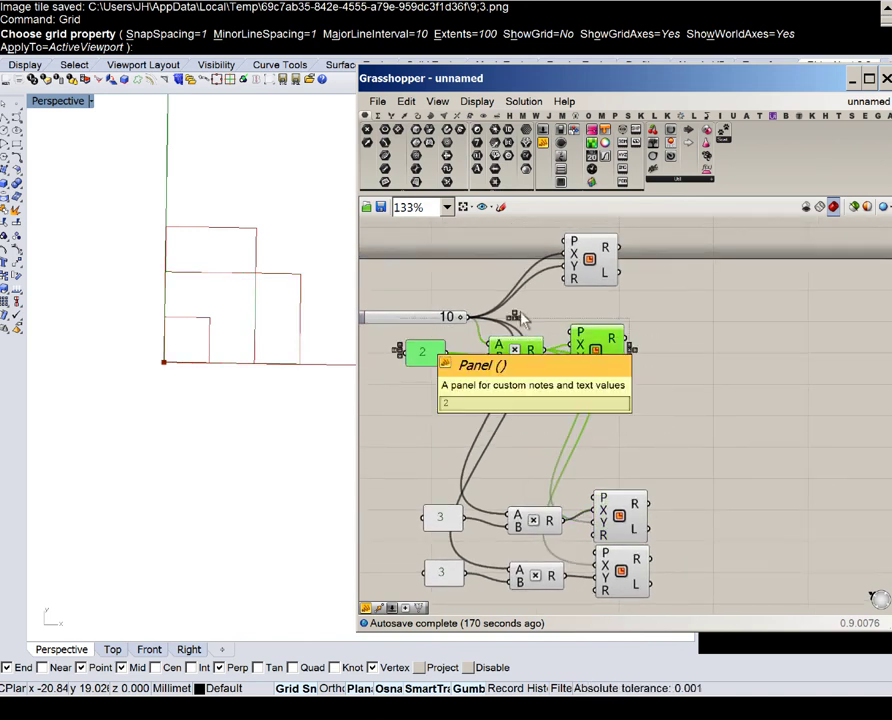
pyautogui.click(516, 314)
pyautogui.click(590, 260)
pyautogui.moveTo(590, 260); pyautogui.dragTo(593, 266)
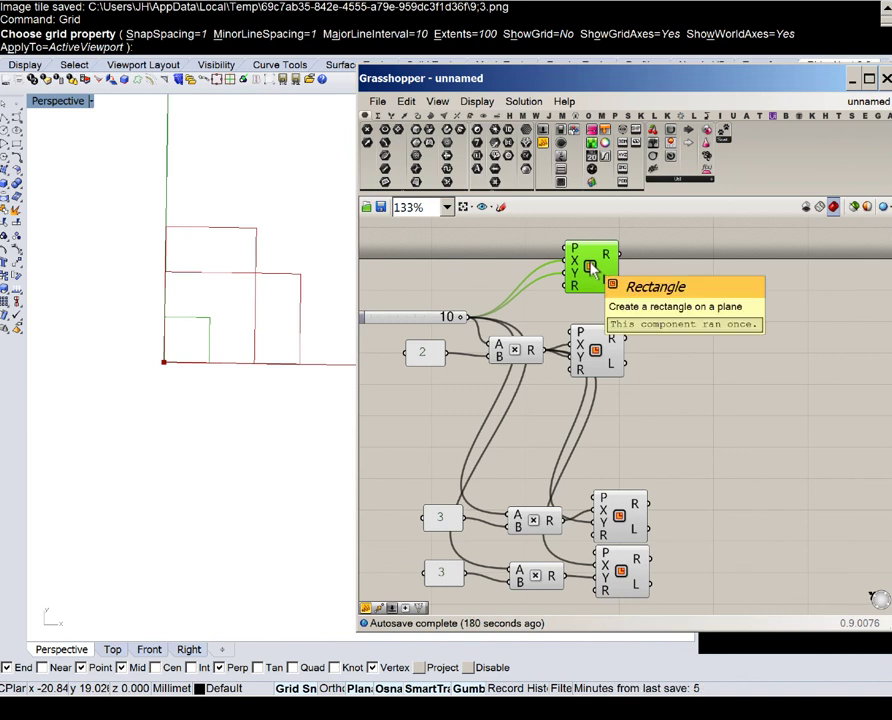
pyautogui.keyDown('alt'); pyautogui.moveTo(593, 268); pyautogui.dragTo(603, 428); pyautogui.keyUp('alt')
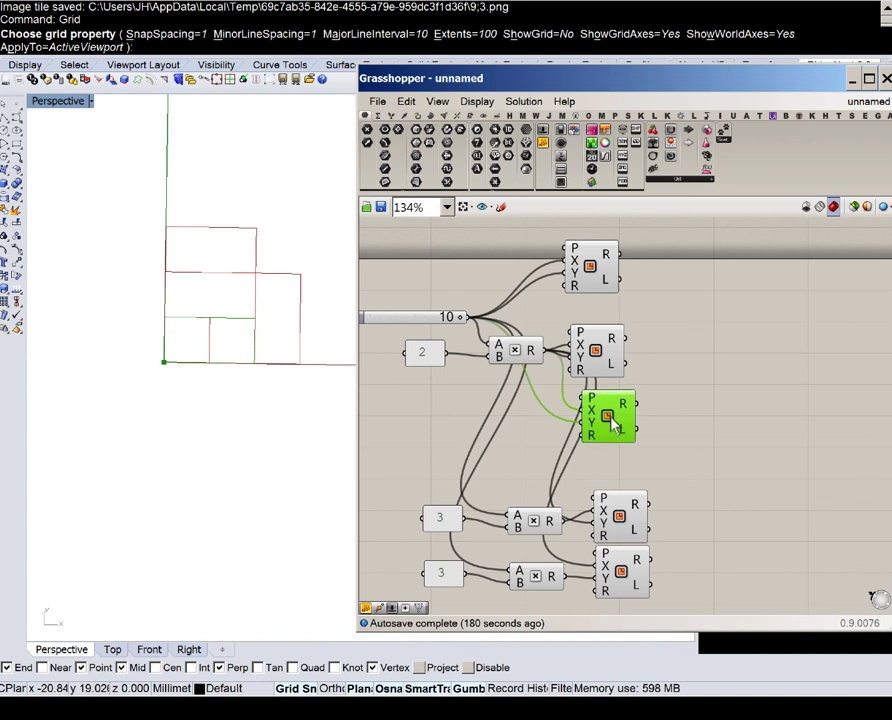
# - Move both factor-3 groups further down and duplicate the lower factor-2 Rectangle into the space freed above them
pyautogui.scroll(-1, 605, 396)
pyautogui.moveTo(655, 511); pyautogui.dragTo(446, 404)
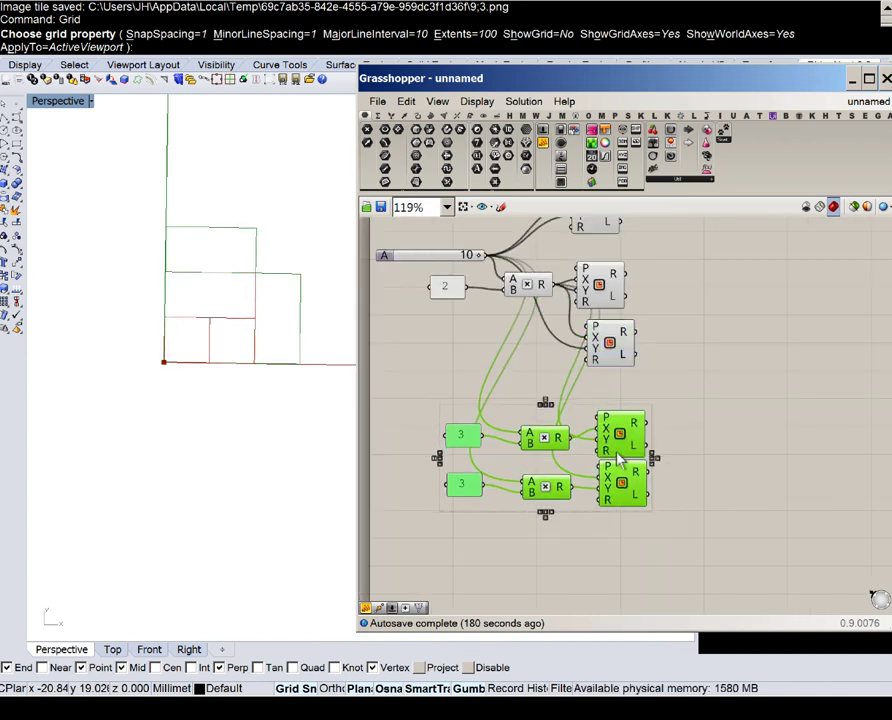
pyautogui.moveTo(617, 453); pyautogui.dragTo(615, 533)
pyautogui.click(621, 424)
pyautogui.moveTo(609, 349); pyautogui.dragTo(608, 423)
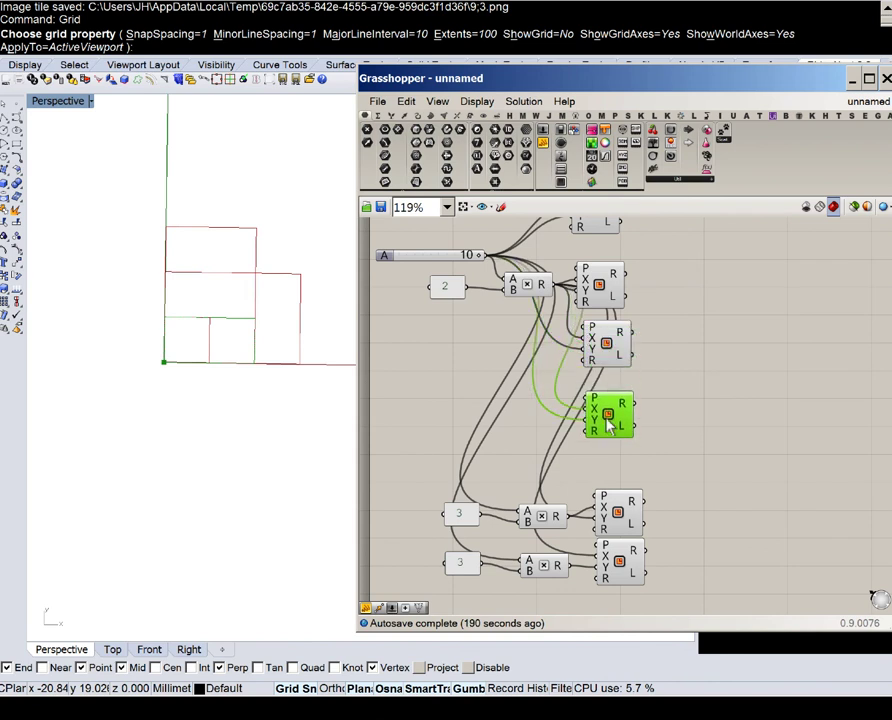
# - Rewire the duplicated Rectangle so X takes the base-size slider and Y takes the factor-2 product
pyautogui.scroll(1, 561, 291)
pyautogui.moveTo(561, 291); pyautogui.dragTo(590, 424)
pyautogui.moveTo(501, 258); pyautogui.dragTo(497, 275, button='right')
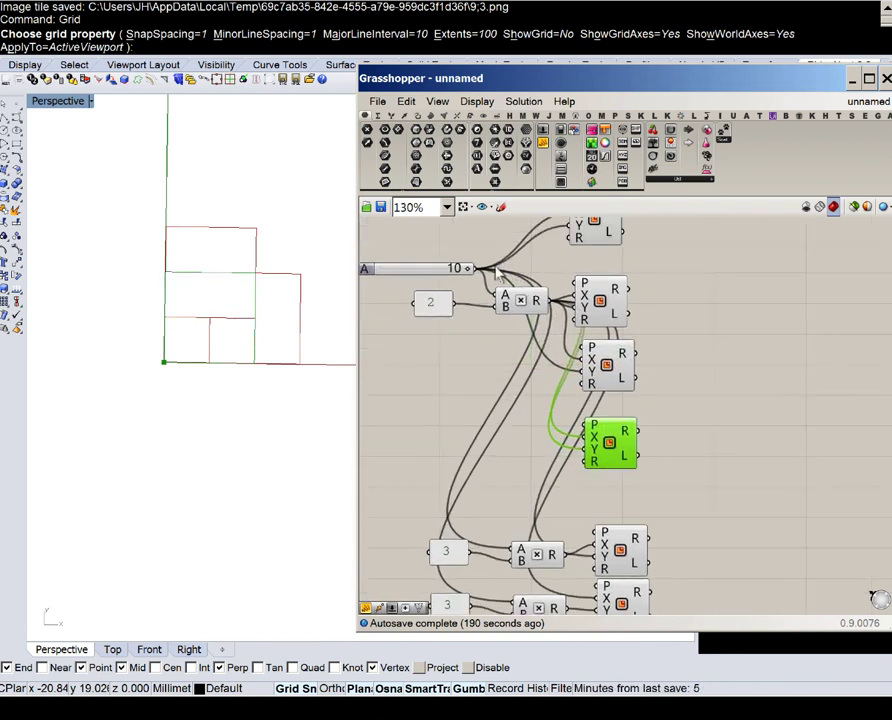
pyautogui.moveTo(476, 270); pyautogui.dragTo(590, 438)
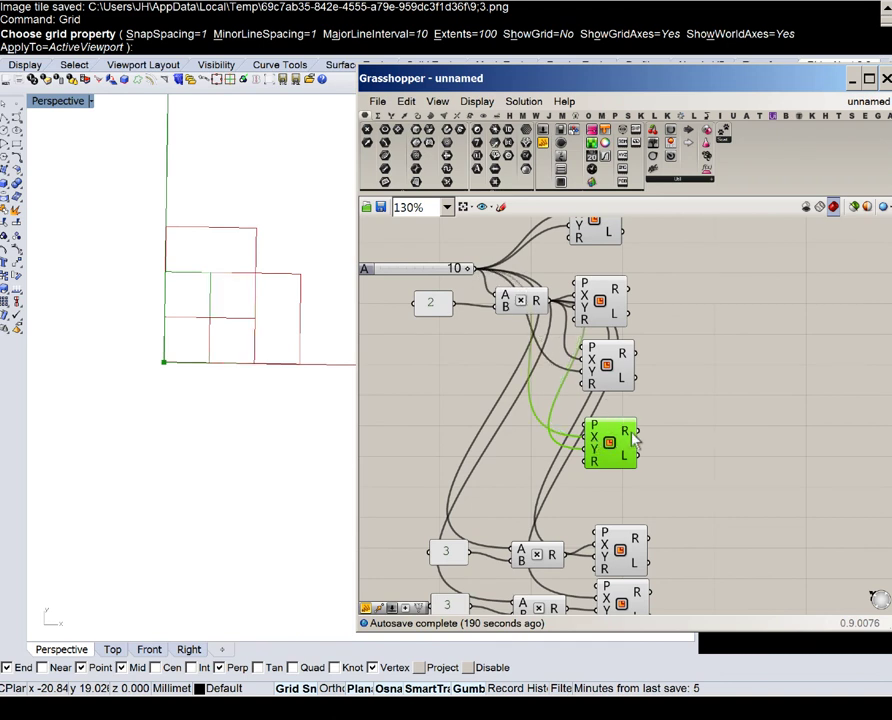
# - Move both factor-3 groups up so they sit just beneath the new Rectangle
pyautogui.moveTo(682, 426); pyautogui.dragTo(662, 351, button='right')
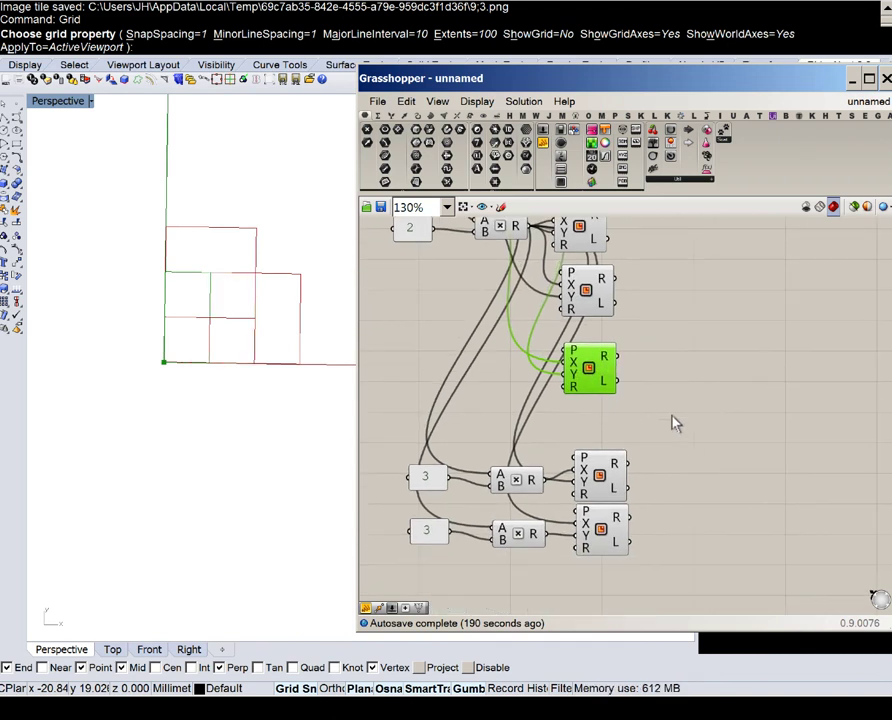
pyautogui.moveTo(661, 586); pyautogui.dragTo(411, 426)
pyautogui.moveTo(597, 471); pyautogui.dragTo(587, 450)
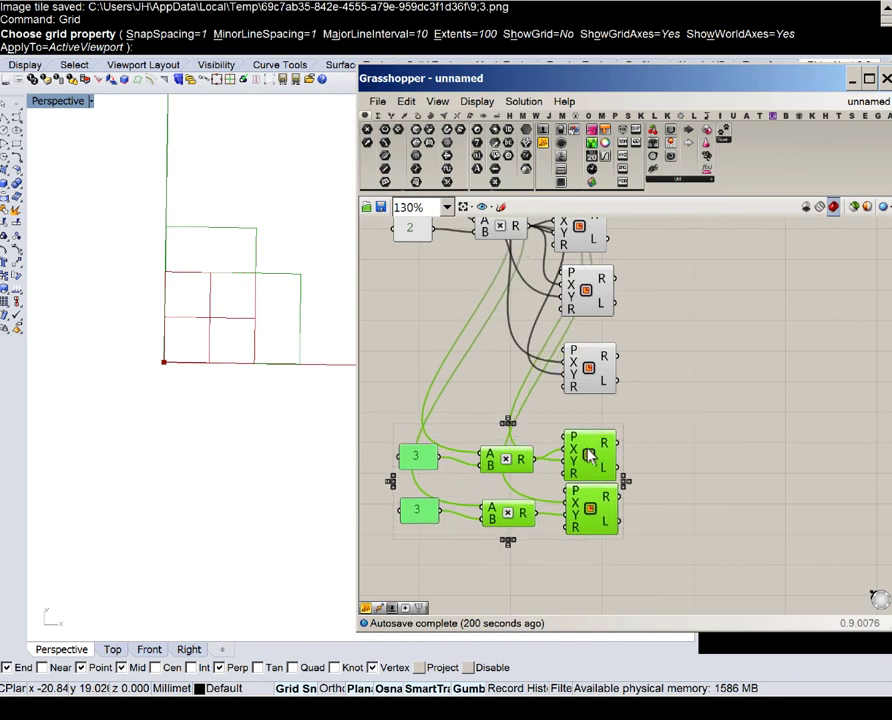
pyautogui.click(670, 419)
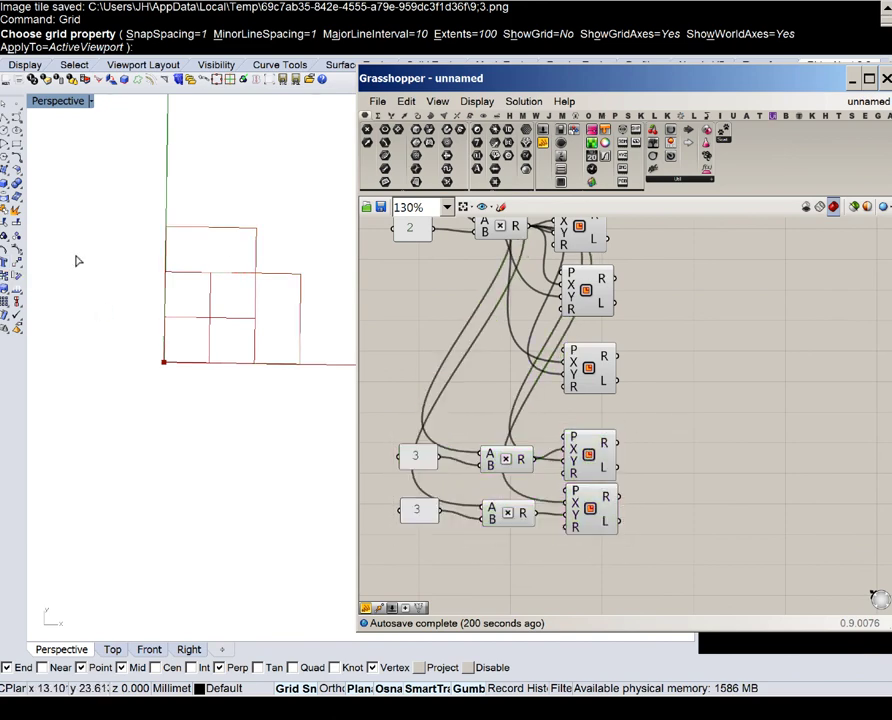
# - Add a Panel to the canvas beside the topmost Rectangle
pyautogui.moveTo(607, 301); pyautogui.dragTo(524, 470, button='right')
pyautogui.moveTo(462, 339); pyautogui.dragTo(468, 343)
pyautogui.moveTo(541, 350); pyautogui.dragTo(464, 354, button='right')
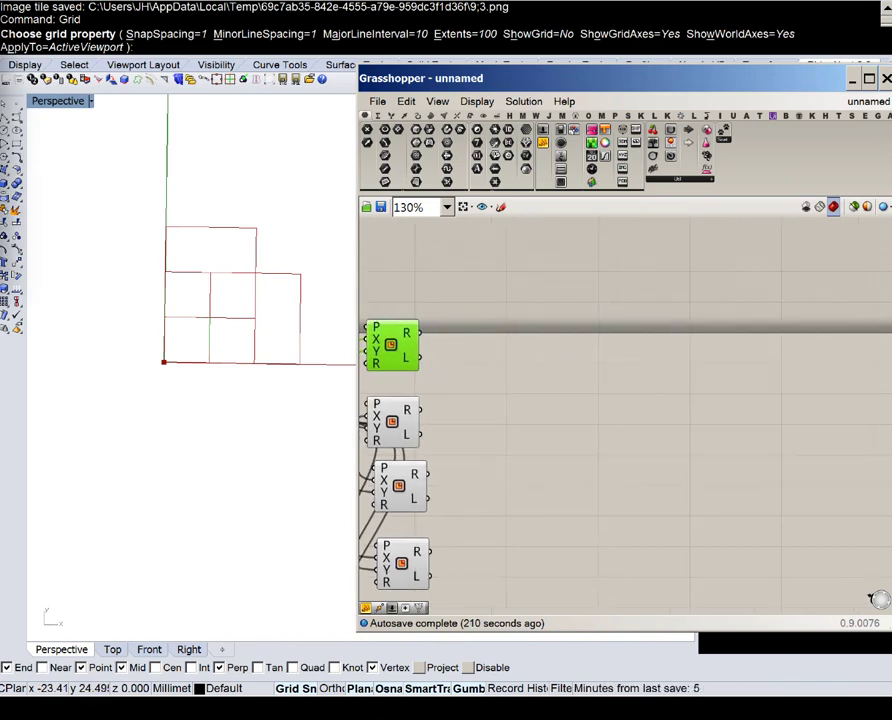
pyautogui.doubleClick(510, 380)
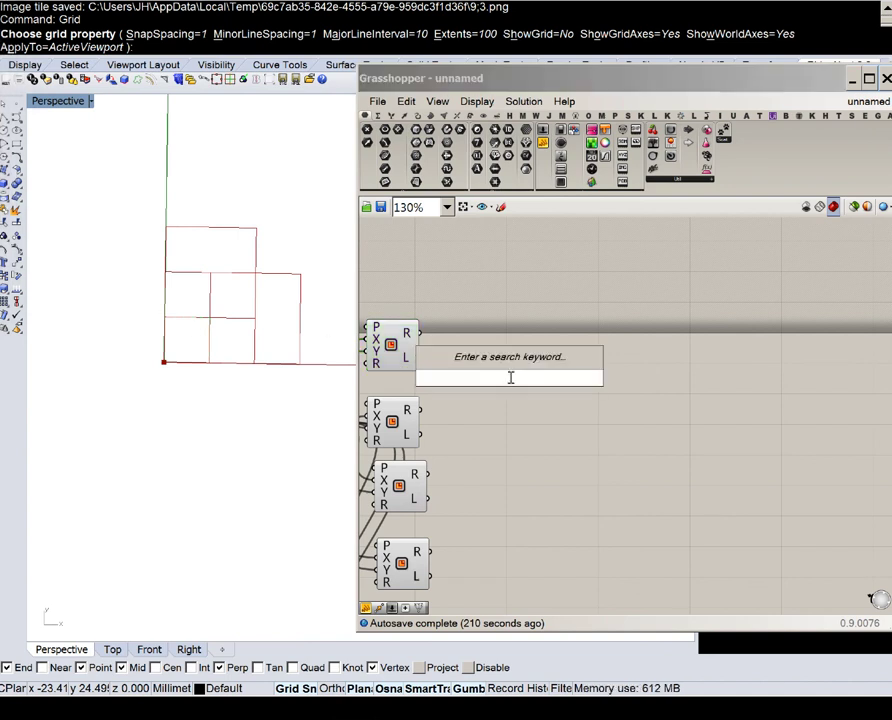
pyautogui.write('panel')
pyautogui.press('Return')
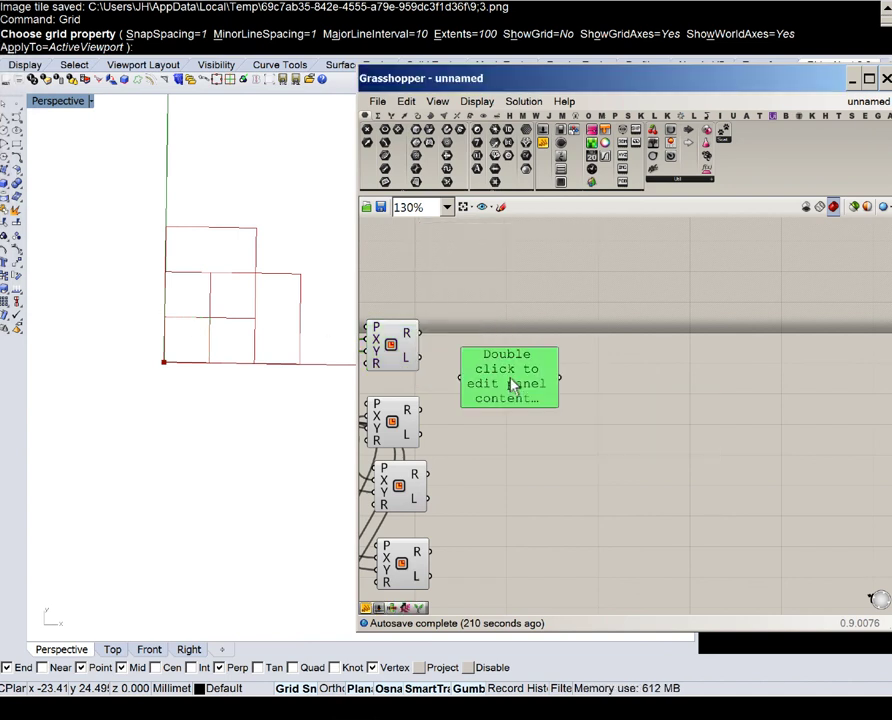
# - Fill the panel with four lines of index pairs: 1;1, 1;4, 3;3 and 5;0
pyautogui.doubleClick(510, 377)
pyautogui.write('1;1 ')
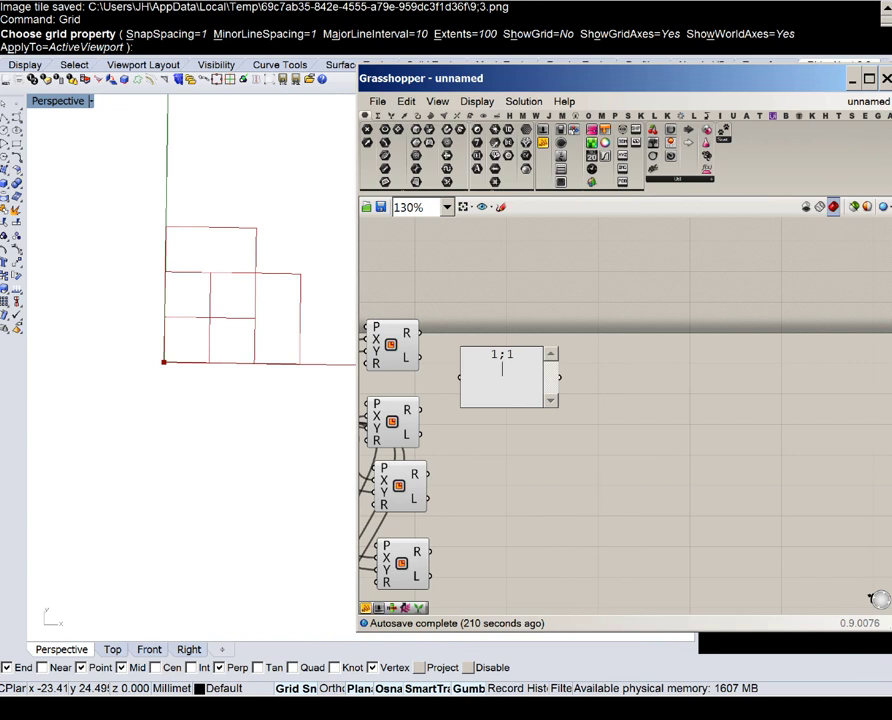
pyautogui.write('1;')
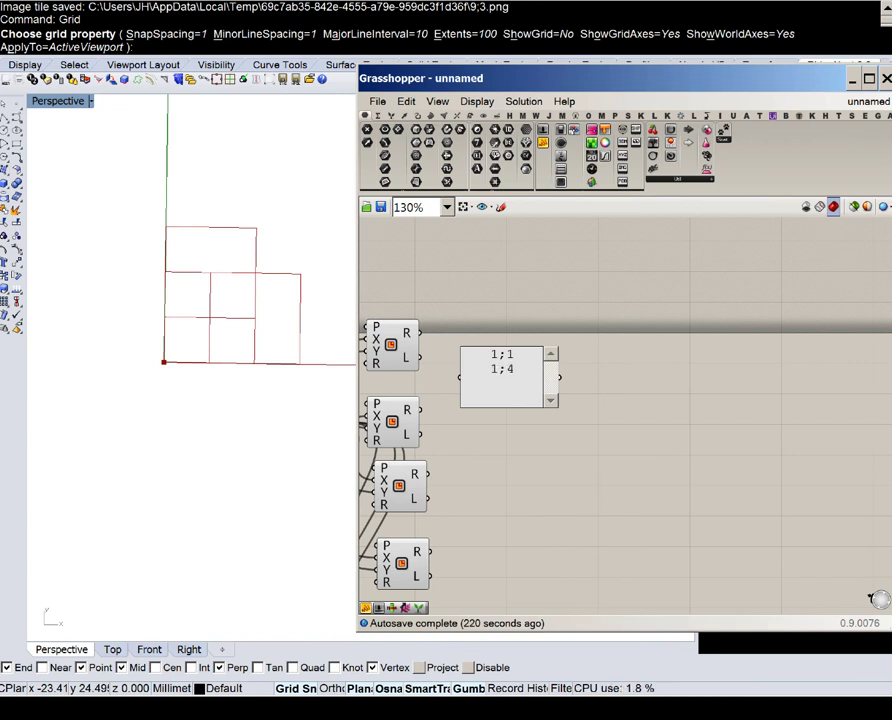
pyautogui.write('4')
pyautogui.press('Return')
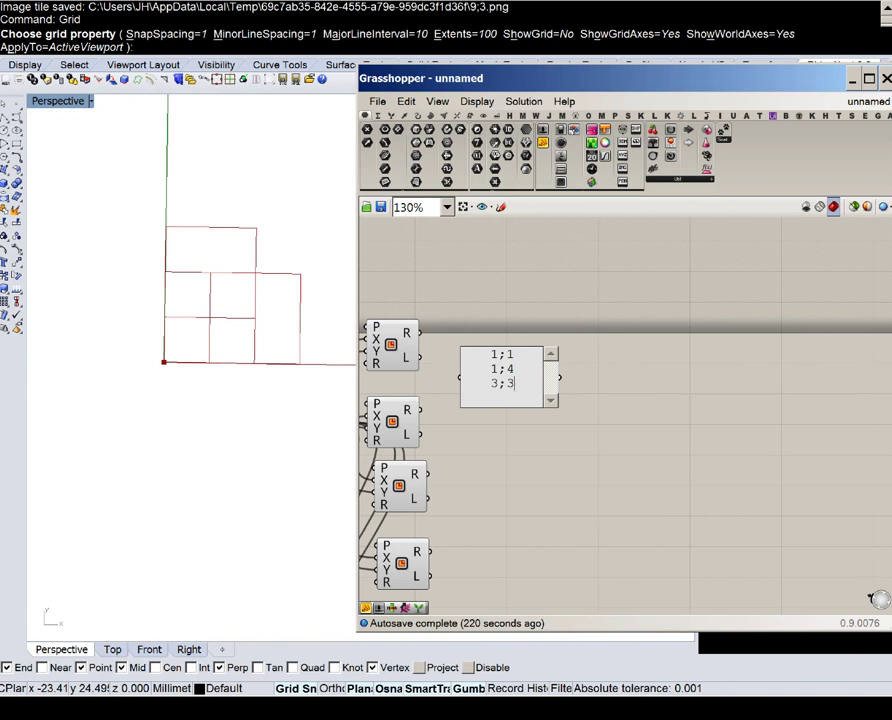
pyautogui.write('3;3')
pyautogui.press('Return')
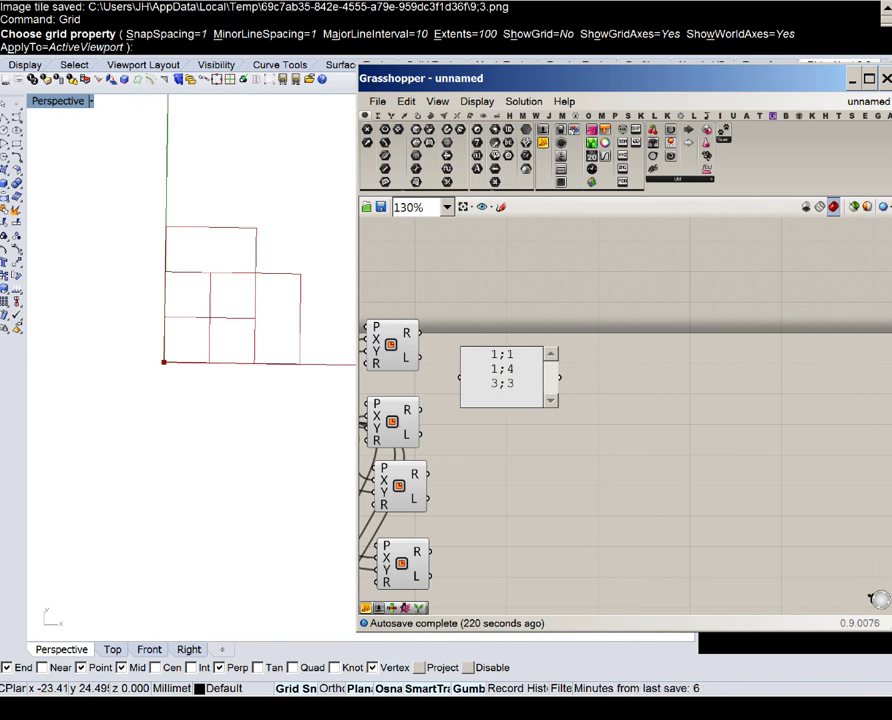
pyautogui.click(578, 404)
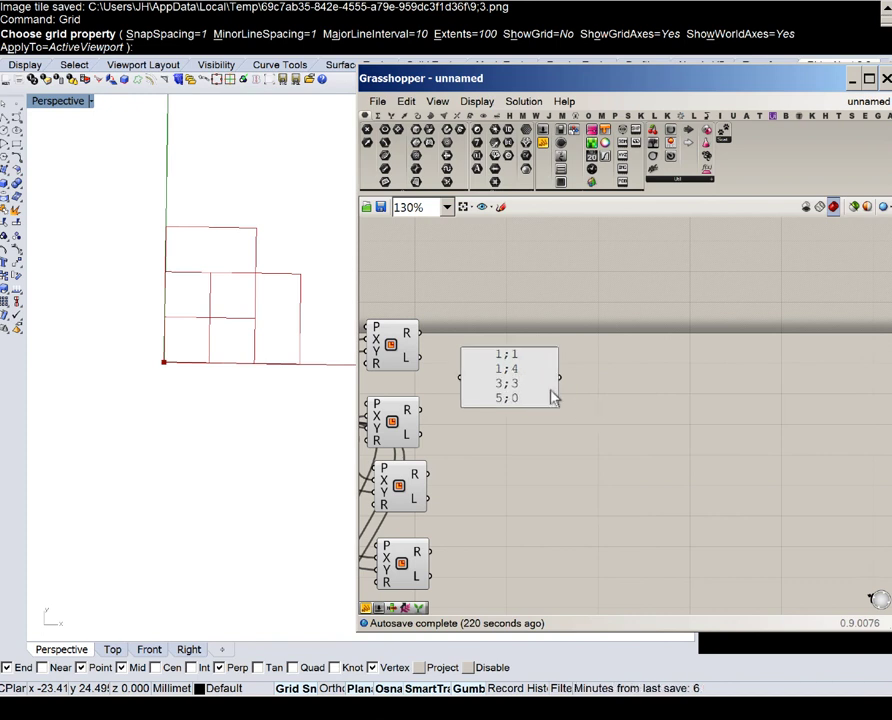
# - Move the index panel above the Rectangles and add a Path parameter beside it
pyautogui.moveTo(511, 372); pyautogui.dragTo(536, 268)
pyautogui.moveTo(523, 311); pyautogui.dragTo(521, 375, button='right')
pyautogui.doubleClick(677, 381)
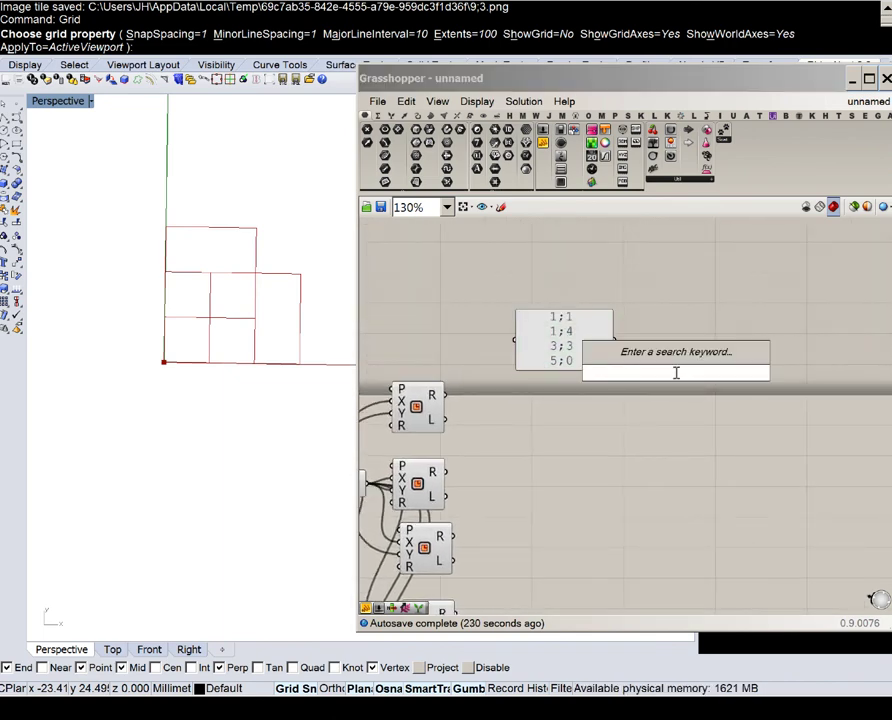
pyautogui.write('path')
pyautogui.click(618, 358)
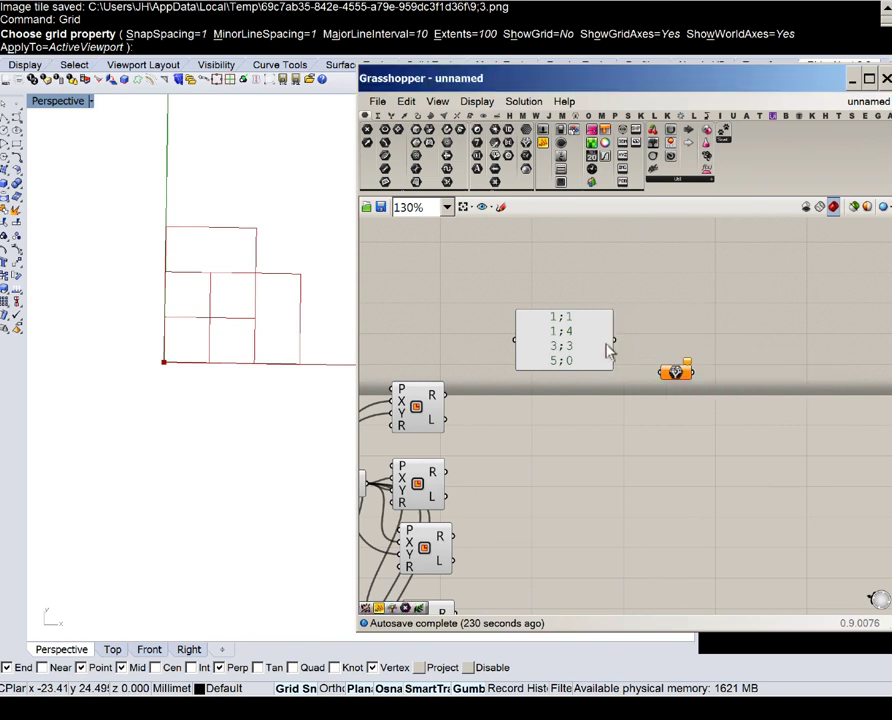
# - Turn off Multiline Data for the index panel and connect it to the Path parameter placed close beside it
pyautogui.rightClick(606, 344)
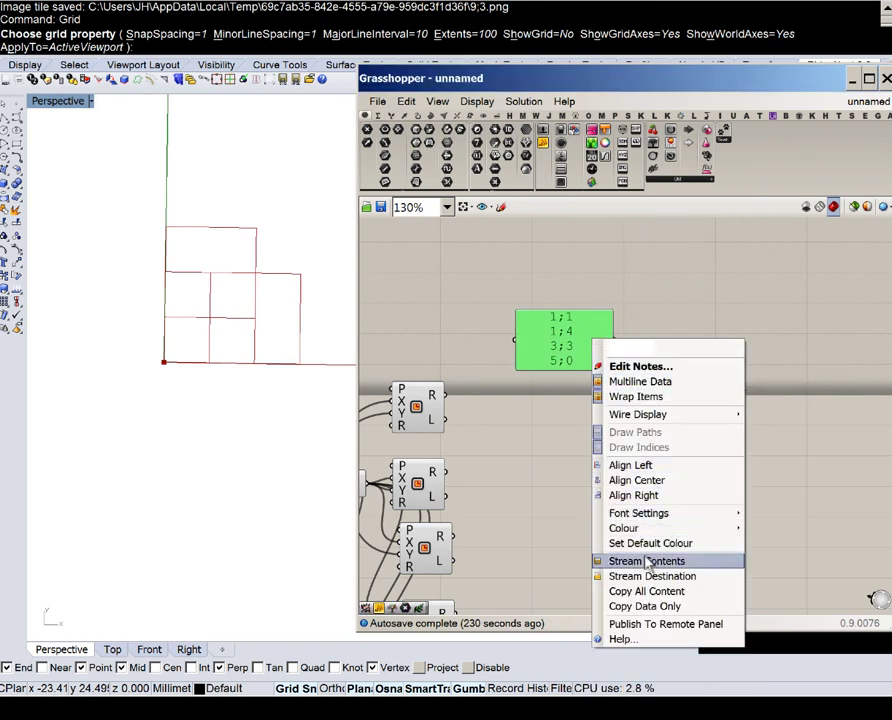
pyautogui.click(639, 383)
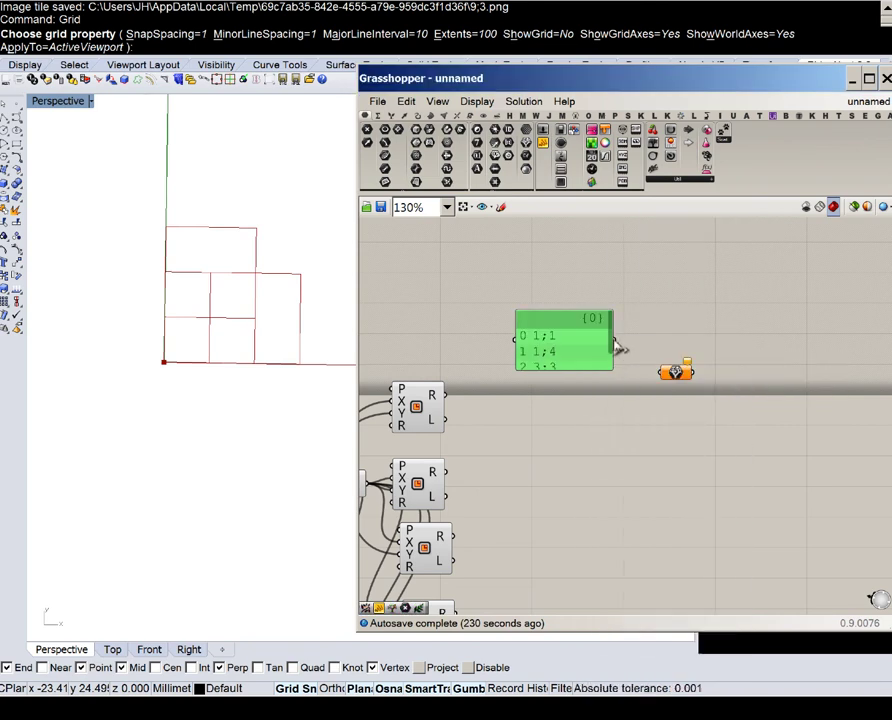
pyautogui.moveTo(660, 371)
pyautogui.mouseDown()
pyautogui.moveTo(670, 362)
pyautogui.moveTo(658, 346)
pyautogui.mouseUp()
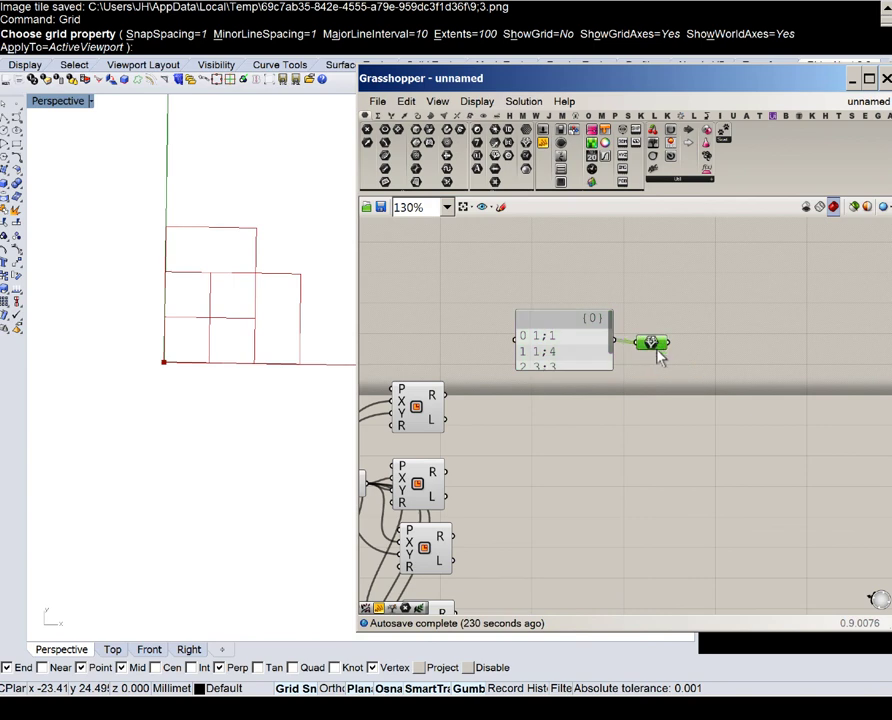
# - Add a Square grid component and place it below the lowest factor-3 Rectangle
pyautogui.moveTo(645, 408); pyautogui.dragTo(813, 236, button='right')
pyautogui.click(645, 317)
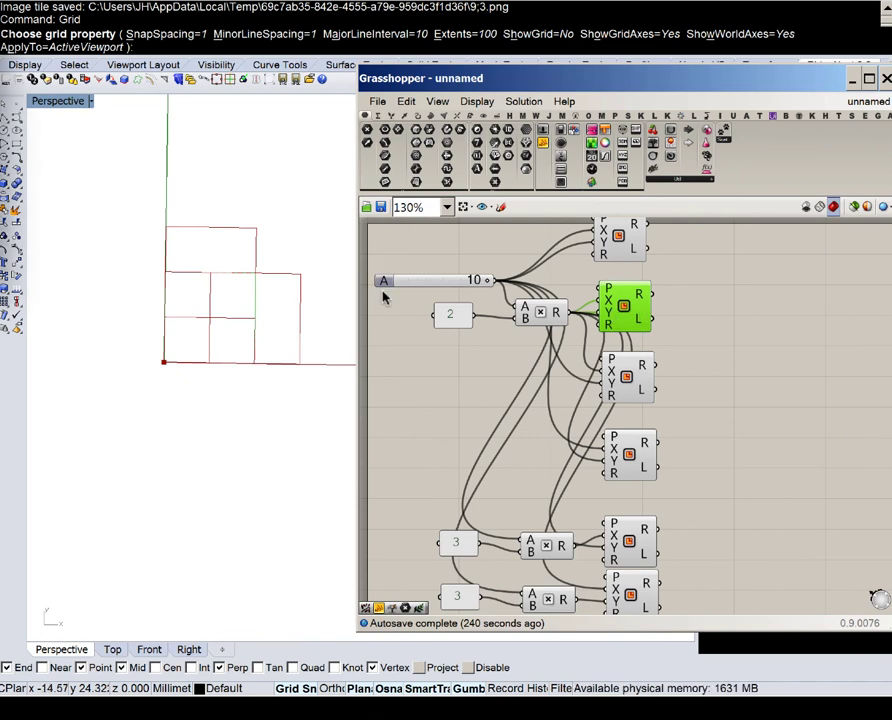
pyautogui.click(426, 405)
pyautogui.scroll(-3, 474, 414)
pyautogui.moveTo(476, 416); pyautogui.dragTo(500, 424, button='right')
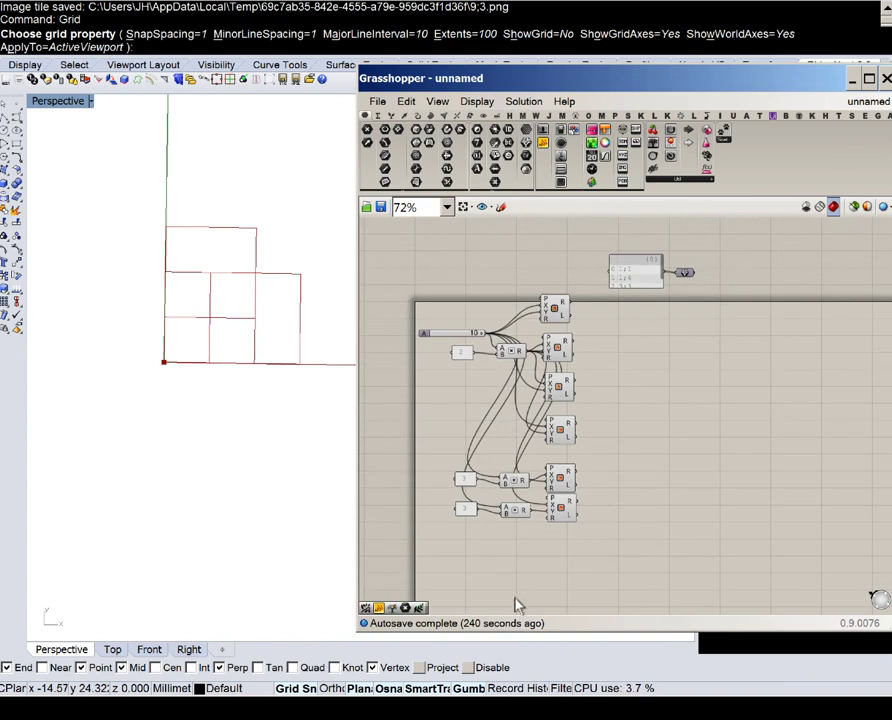
pyautogui.doubleClick(519, 585)
pyautogui.write('square')
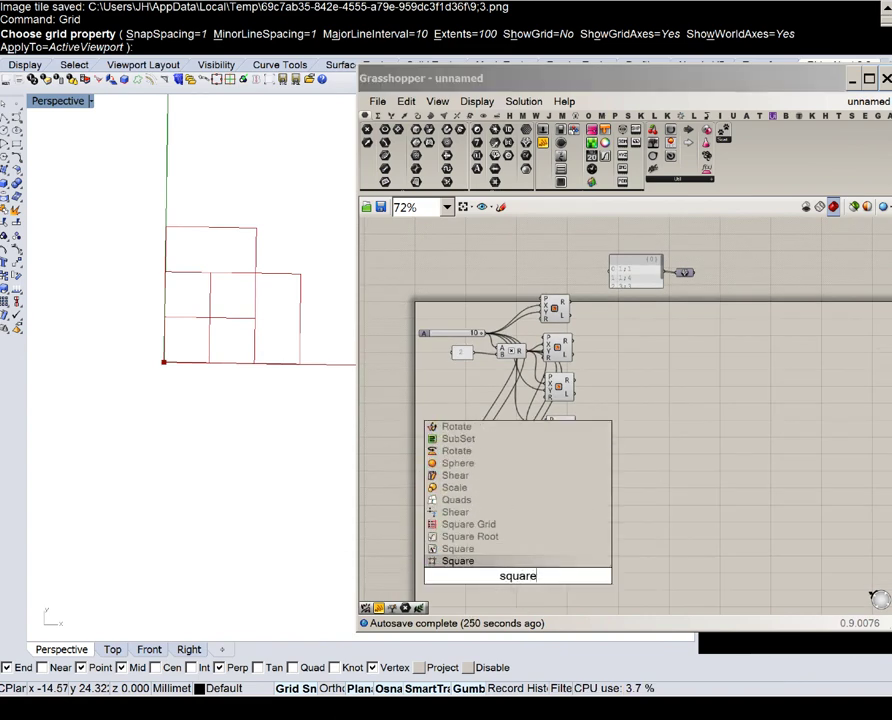
pyautogui.click(510, 561)
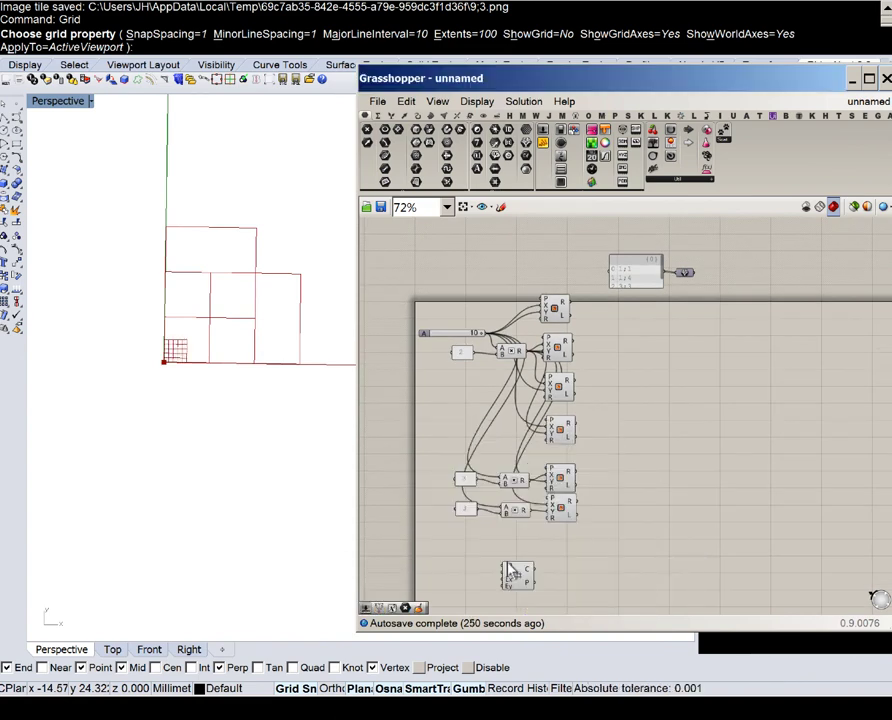
pyautogui.scroll(2, 510, 572)
pyautogui.moveTo(520, 579); pyautogui.dragTo(574, 564)
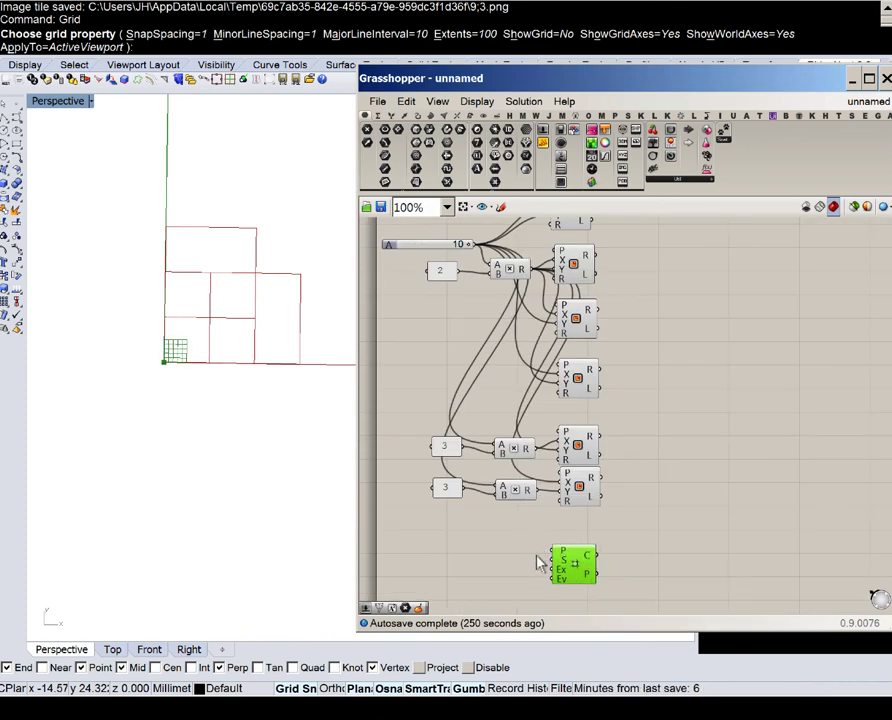
# - Add a number slider set to 7 and connect it to the square grid's Ex and Ey inputs
pyautogui.doubleClick(506, 562)
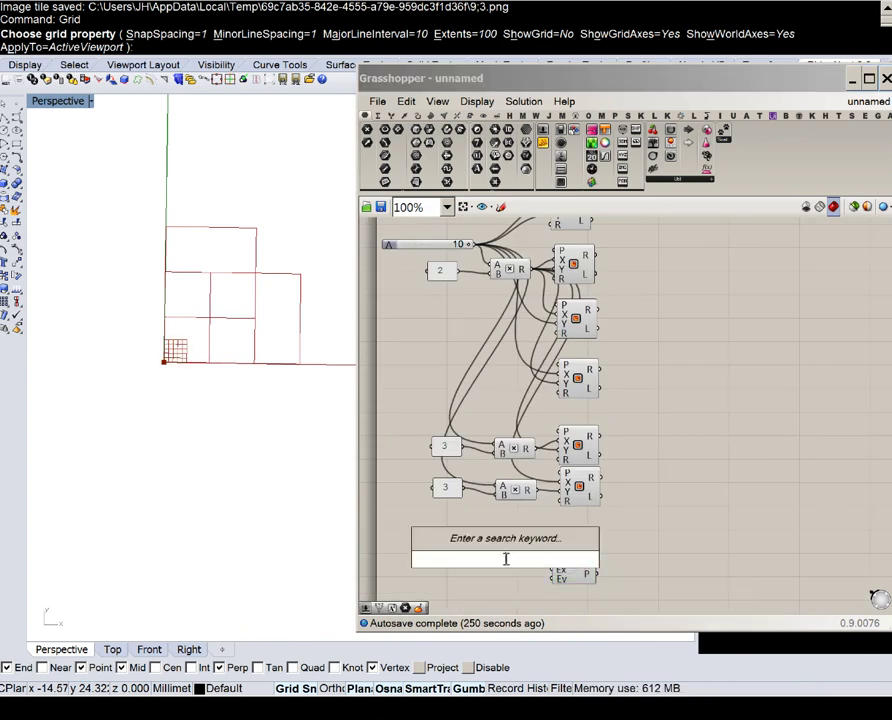
pyautogui.write('7')
pyautogui.press('Return')
pyautogui.scroll(2, 508, 566)
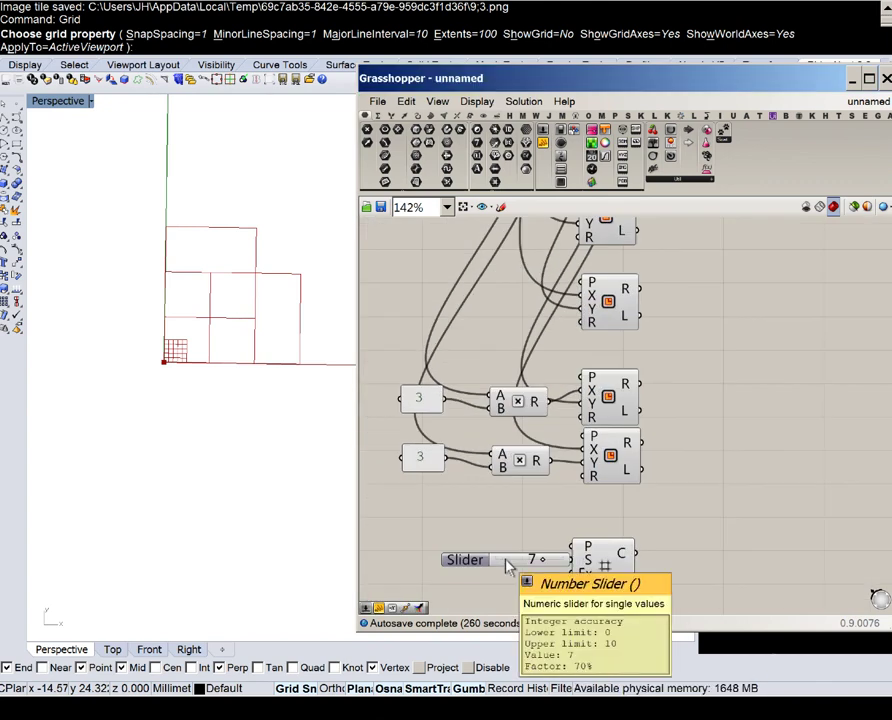
pyautogui.scroll(1, 526, 568)
pyautogui.click(526, 572)
pyautogui.scroll(3, 528, 578)
pyautogui.moveTo(525, 581); pyautogui.dragTo(580, 586)
pyautogui.moveTo(560, 603); pyautogui.dragTo(557, 435, button='right')
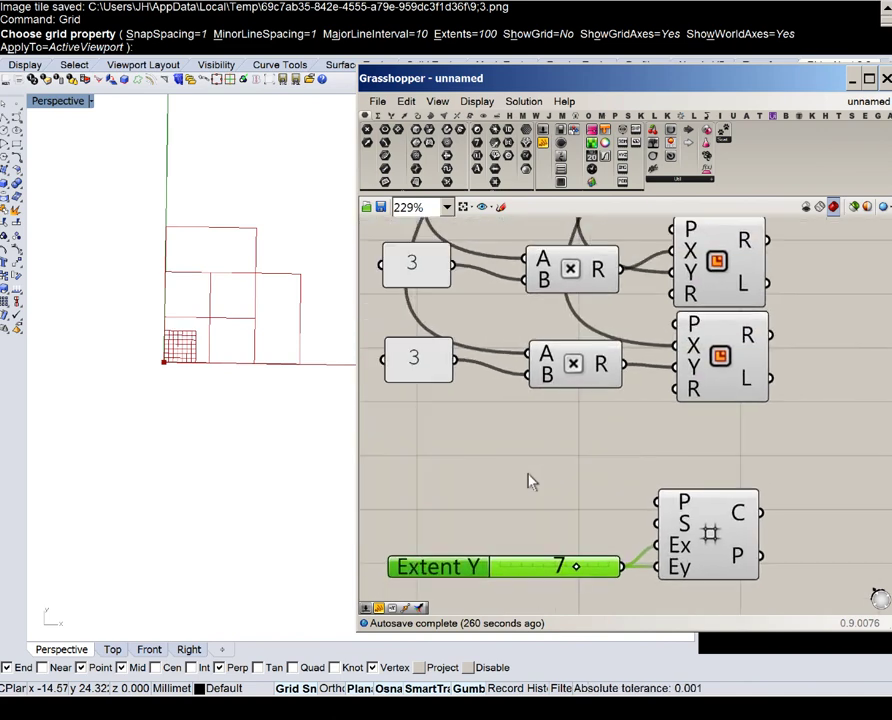
# - Connect the base-size slider A to the square grid's S input
pyautogui.moveTo(489, 417); pyautogui.dragTo(642, 508)
pyautogui.scroll(-5, 540, 275)
pyautogui.scroll(5, 536, 570)
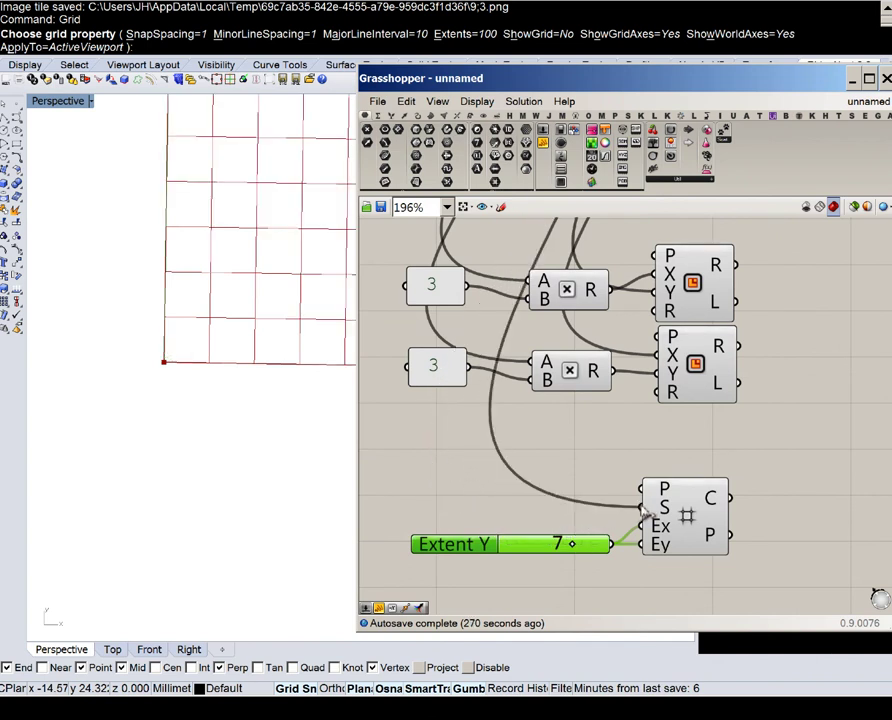
# - Add a curve Explode component and feed its C input with the square grid's cells
pyautogui.click(691, 519)
pyautogui.moveTo(706, 509); pyautogui.dragTo(454, 481, button='right')
pyautogui.doubleClick(602, 480)
pyautogui.write('explode')
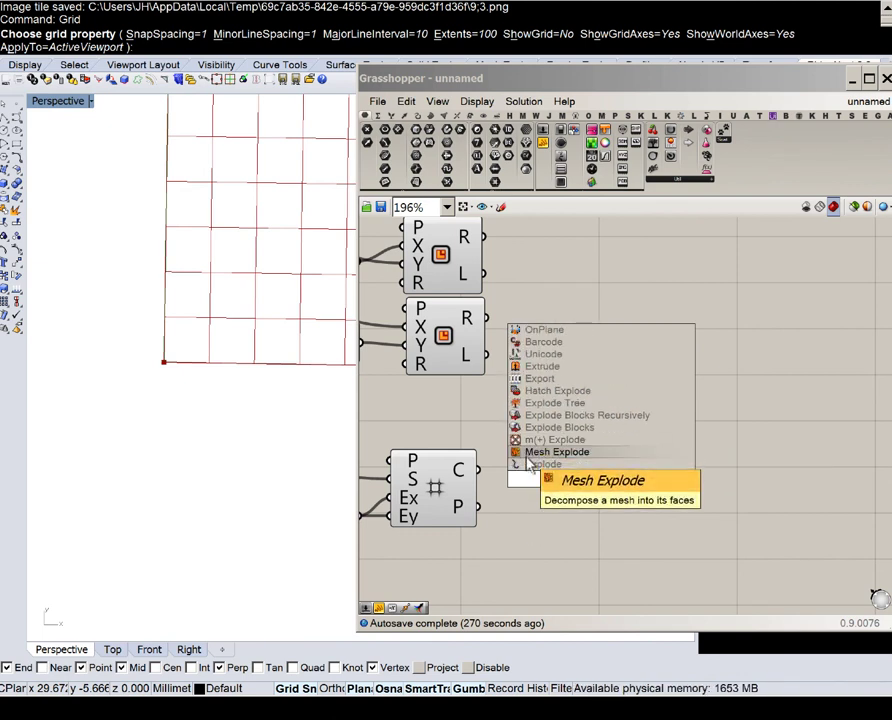
pyautogui.click(526, 465)
pyautogui.moveTo(484, 471); pyautogui.dragTo(558, 484)
# - Add a List Item component, connect Explode's V output to its L input, and graft its item output
pyautogui.doubleClick(630, 487)
pyautogui.write('item')
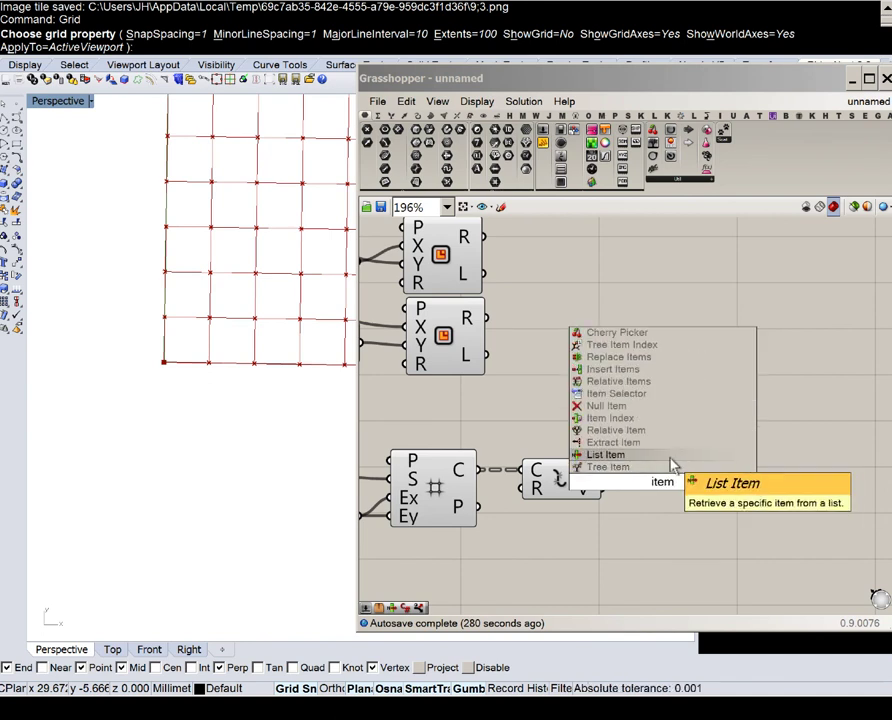
pyautogui.click(671, 458)
pyautogui.scroll(1, 611, 477)
pyautogui.moveTo(603, 488); pyautogui.dragTo(640, 468)
pyautogui.moveTo(678, 487); pyautogui.dragTo(569, 494, button='right')
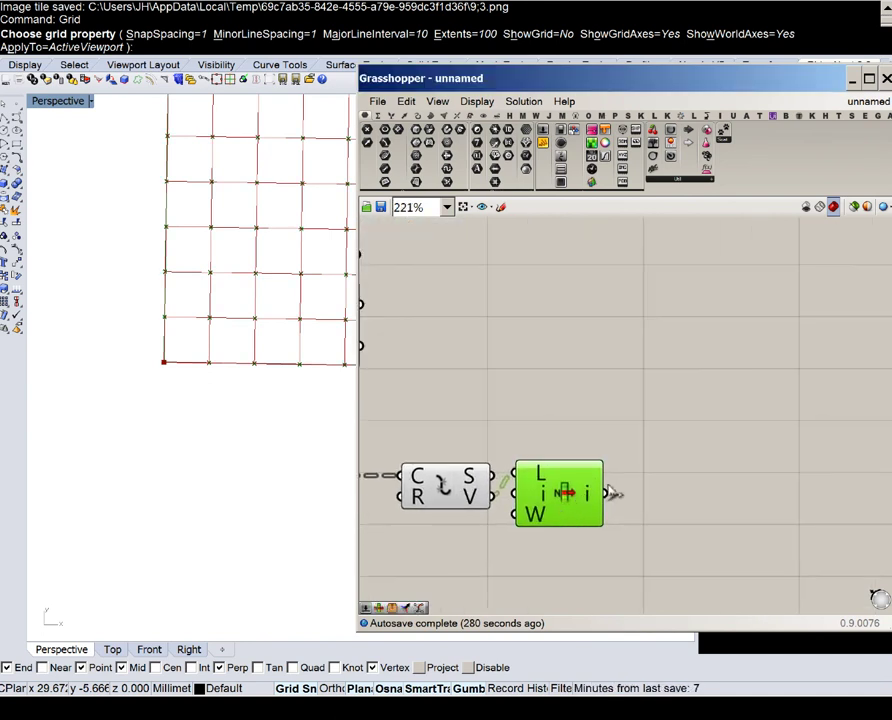
pyautogui.rightClick(592, 492)
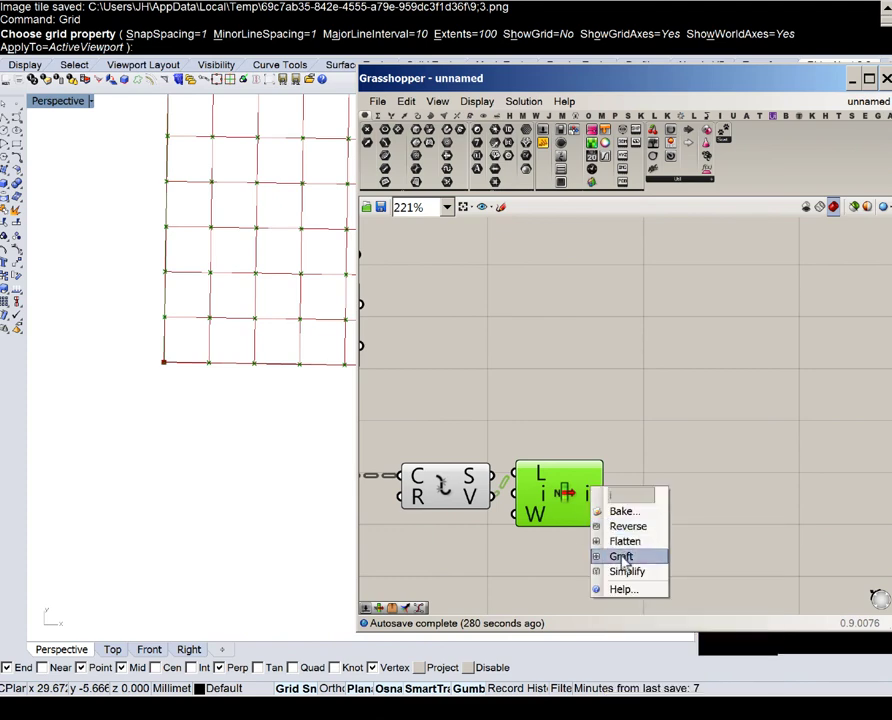
pyautogui.click(604, 557)
pyautogui.scroll(-5, 164, 416)
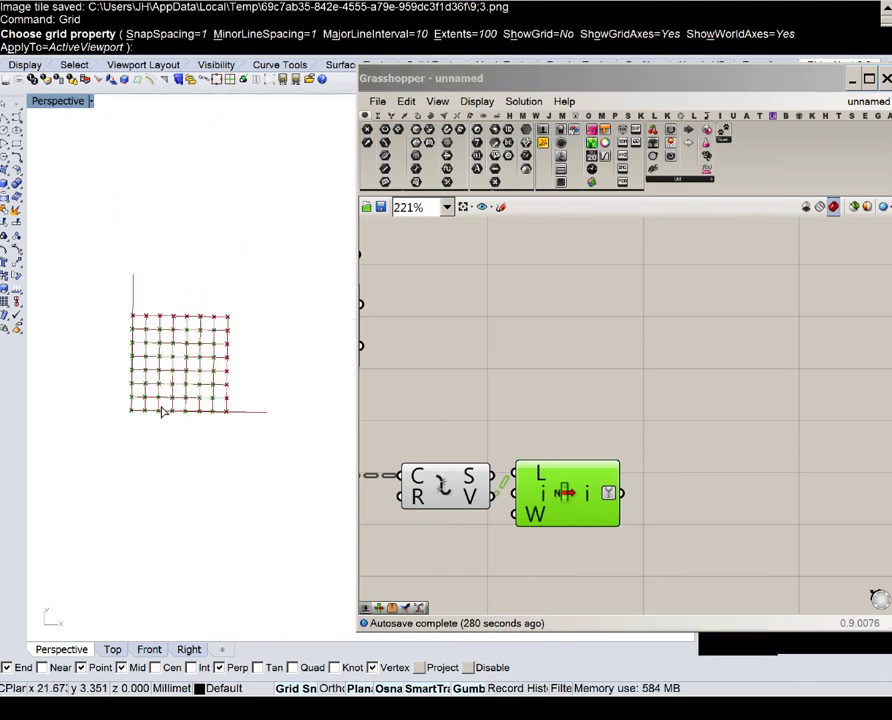
pyautogui.moveTo(160, 414); pyautogui.dragTo(250, 411, button='right')
pyautogui.keyDown('shift'); pyautogui.moveTo(205, 490); pyautogui.dragTo(215, 380, button='right'); pyautogui.keyUp('shift')
pyautogui.scroll(4, 216, 380)
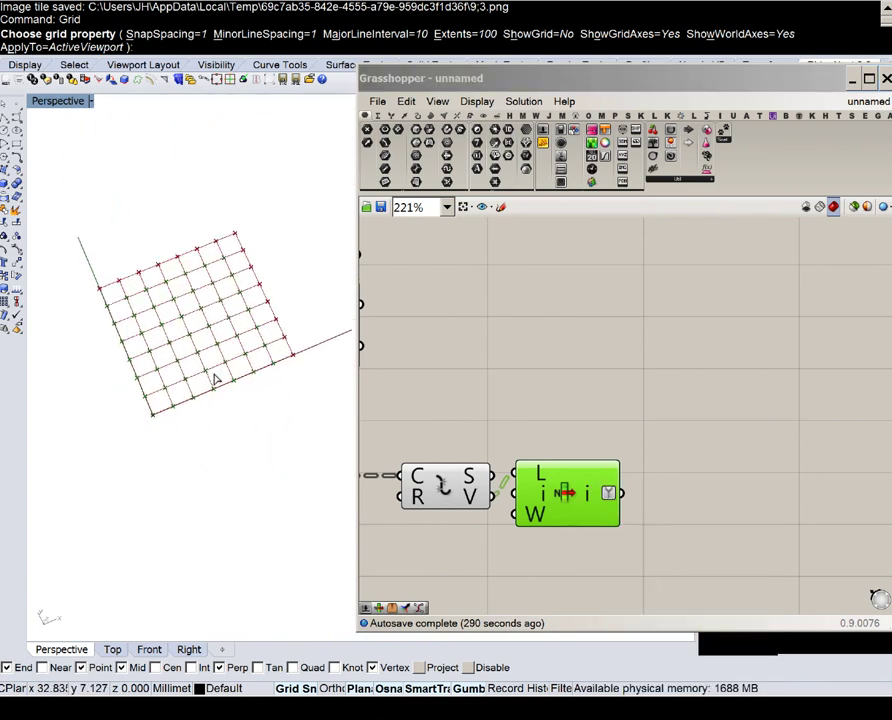
# - Add a Tree Branch component to the canvas near the List Item component
pyautogui.click(563, 443)
pyautogui.scroll(-3, 563, 447)
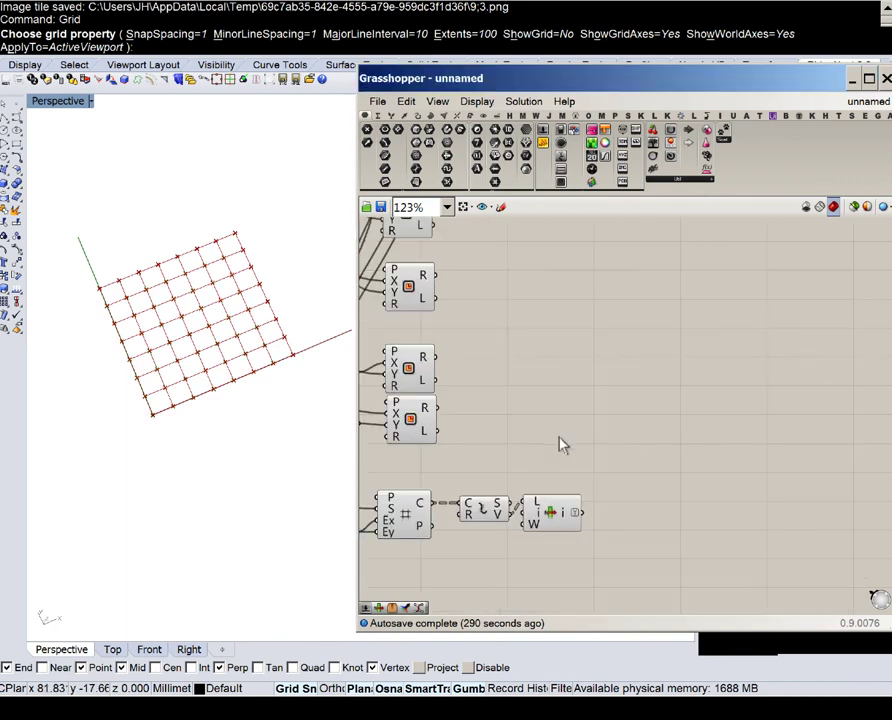
pyautogui.scroll(-2, 604, 470)
pyautogui.doubleClick(593, 428)
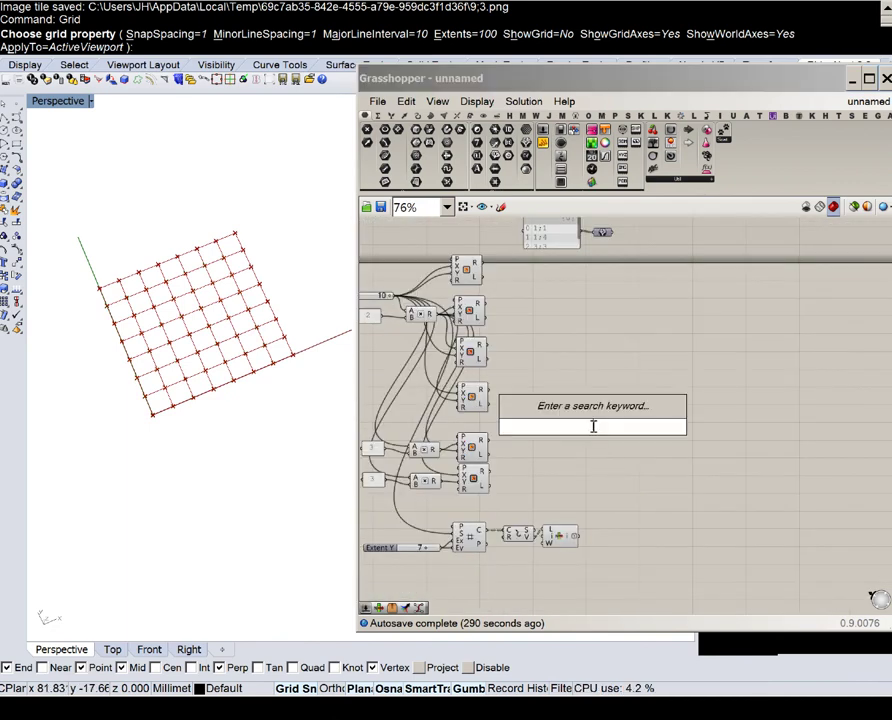
pyautogui.write('s')
pyautogui.press('BackSpace')
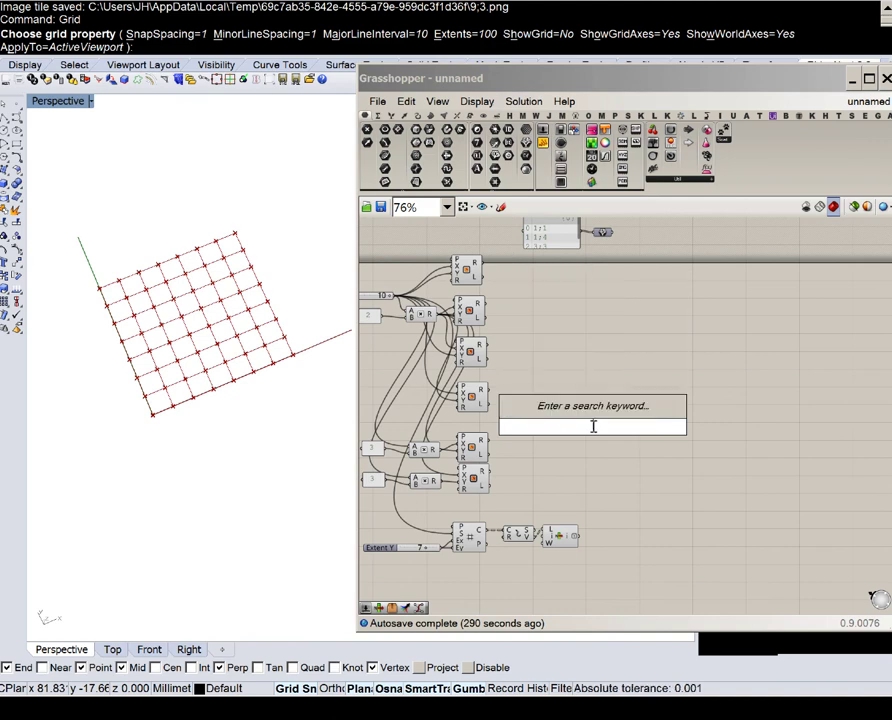
pyautogui.write('branch')
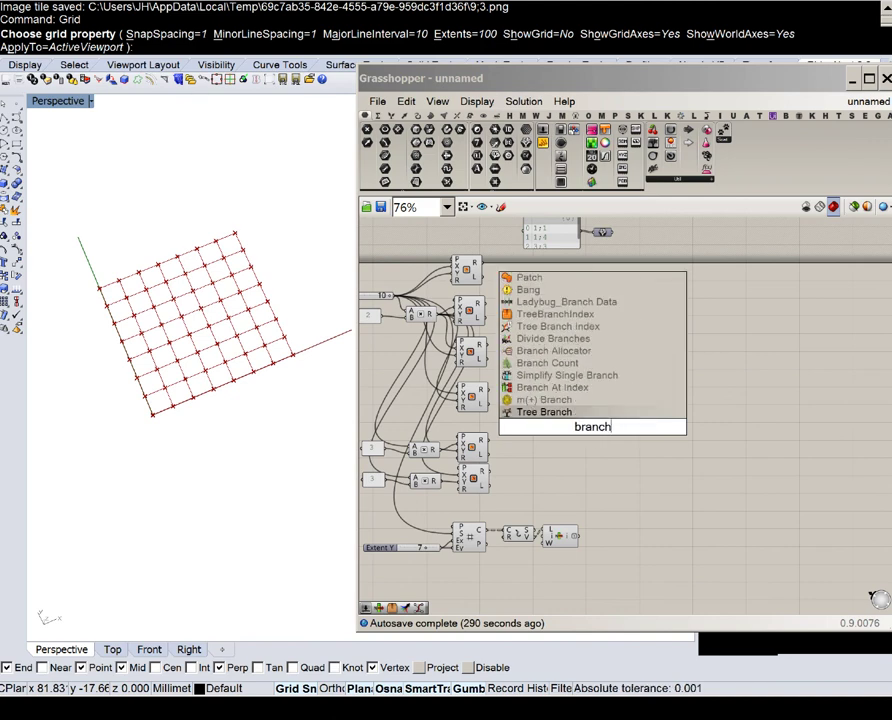
pyautogui.click(560, 412)
pyautogui.scroll(3, 610, 405)
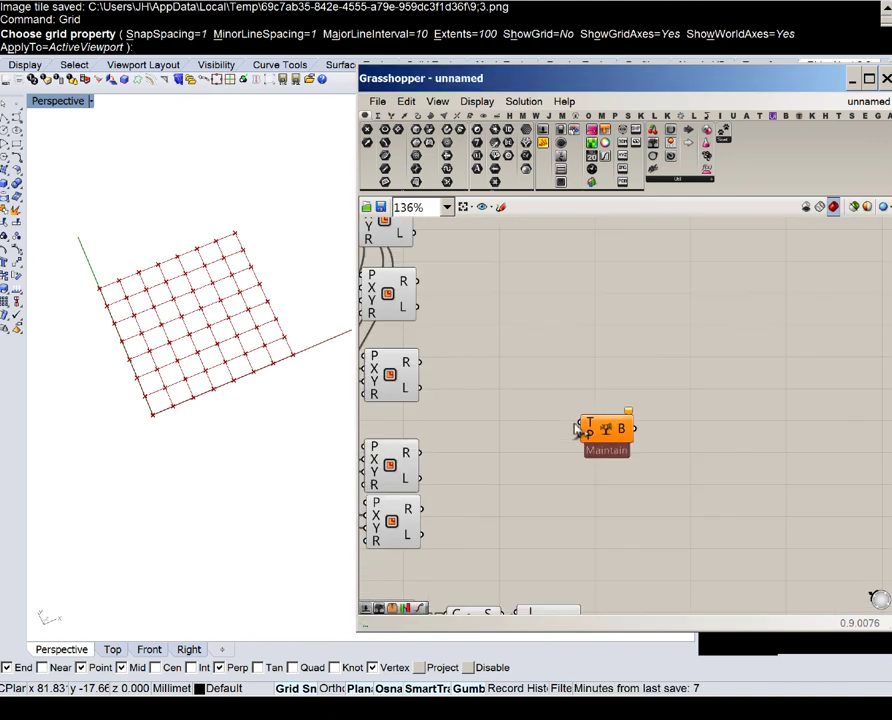
pyautogui.scroll(-2, 614, 405)
pyautogui.moveTo(614, 424); pyautogui.dragTo(620, 535)
pyautogui.scroll(4, 620, 484)
pyautogui.moveTo(620, 537); pyautogui.dragTo(654, 388, button='right')
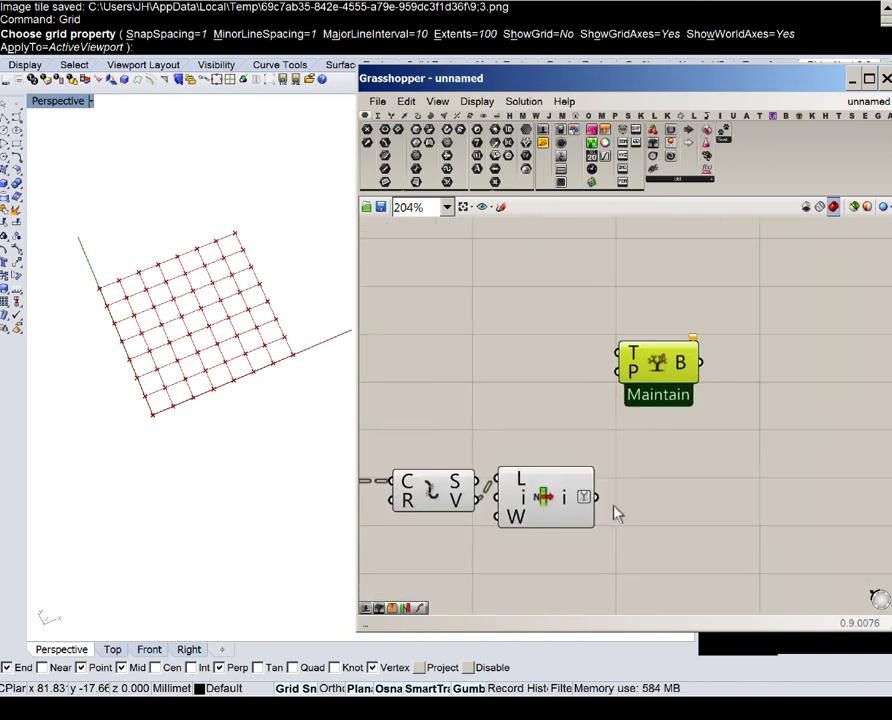
# - Connect List Item's output to Tree Branch's T input and the path parameter to its P input, placing the component beside the path parameter
pyautogui.moveTo(596, 497); pyautogui.dragTo(633, 355)
pyautogui.scroll(-2, 668, 358)
pyautogui.moveTo(673, 362); pyautogui.dragTo(650, 606, button='right')
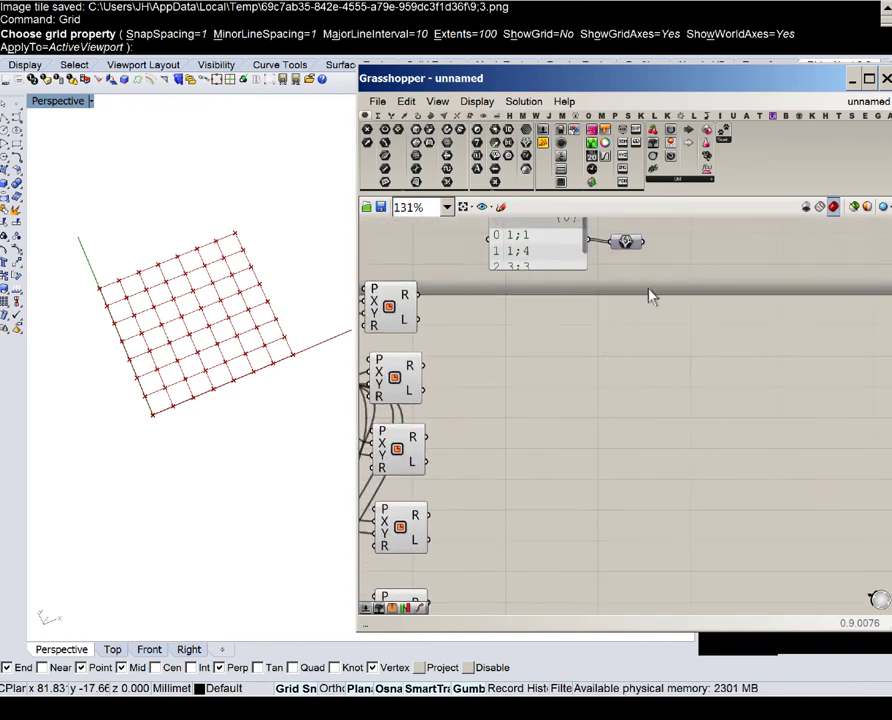
pyautogui.moveTo(651, 286); pyautogui.dragTo(566, 293)
pyautogui.moveTo(667, 330); pyautogui.dragTo(567, 293, button='right')
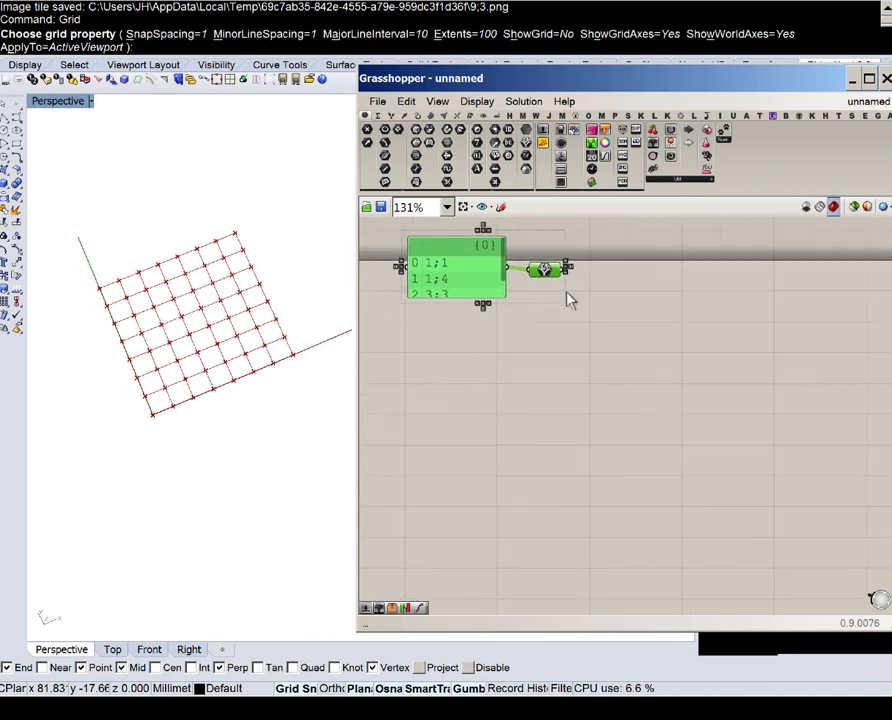
pyautogui.click(566, 278)
pyautogui.scroll(-3, 556, 274)
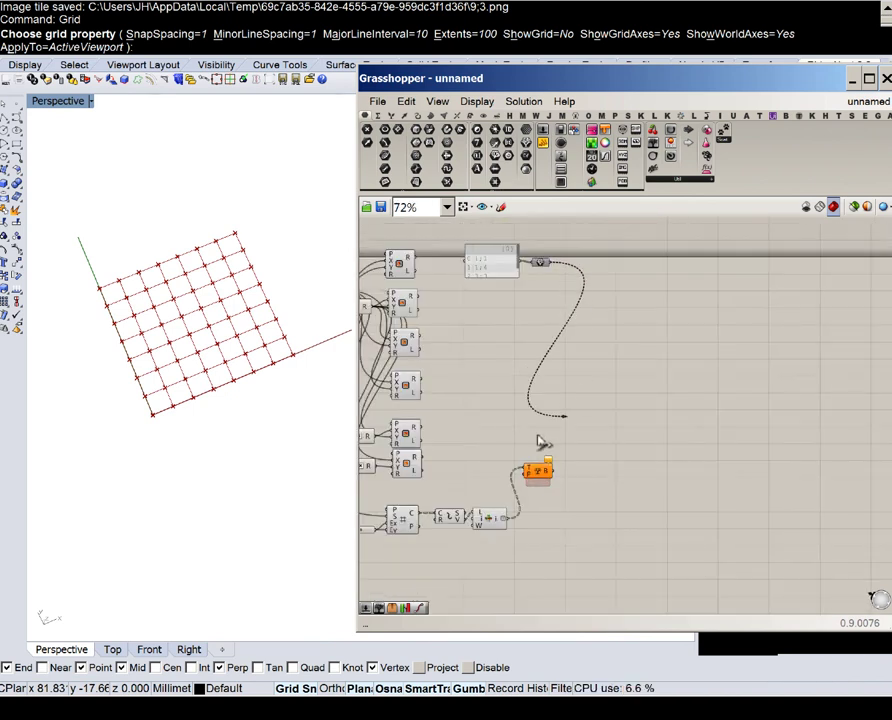
pyautogui.moveTo(537, 469); pyautogui.dragTo(582, 272)
pyautogui.moveTo(545, 490); pyautogui.dragTo(613, 493, button='right')
# - Turn off the preview of the square grid, Explode and List Item components
pyautogui.moveTo(606, 545); pyautogui.dragTo(420, 504)
pyautogui.middleClick(420, 503)
pyautogui.click(449, 474)
pyautogui.moveTo(511, 381); pyautogui.dragTo(524, 487, button='right')
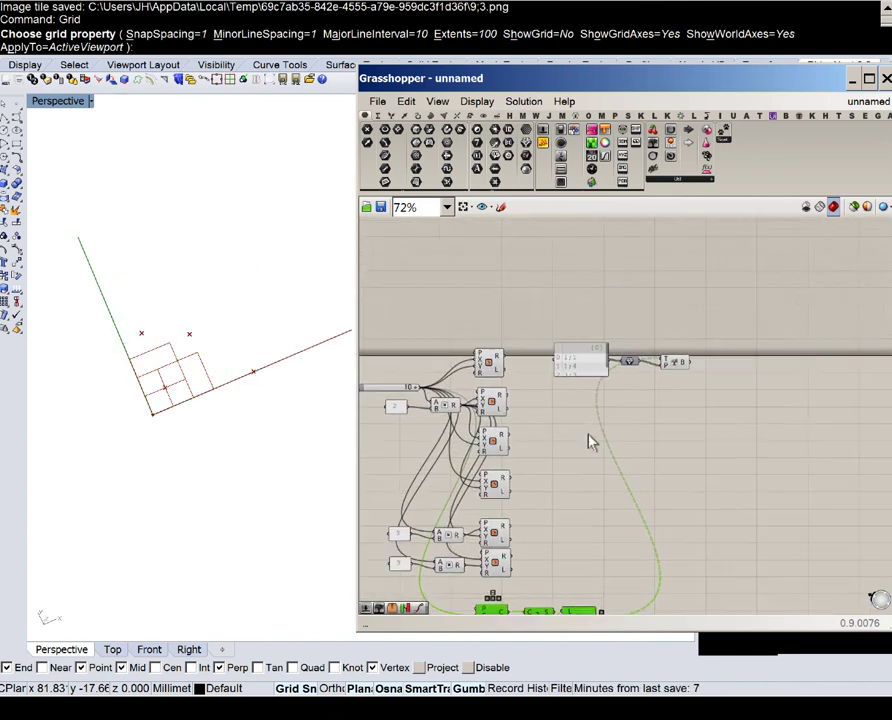
# - Add a Move component beside Tree Branch and connect Tree Branch's B output to its T input
pyautogui.scroll(2, 645, 374)
pyautogui.click(672, 372)
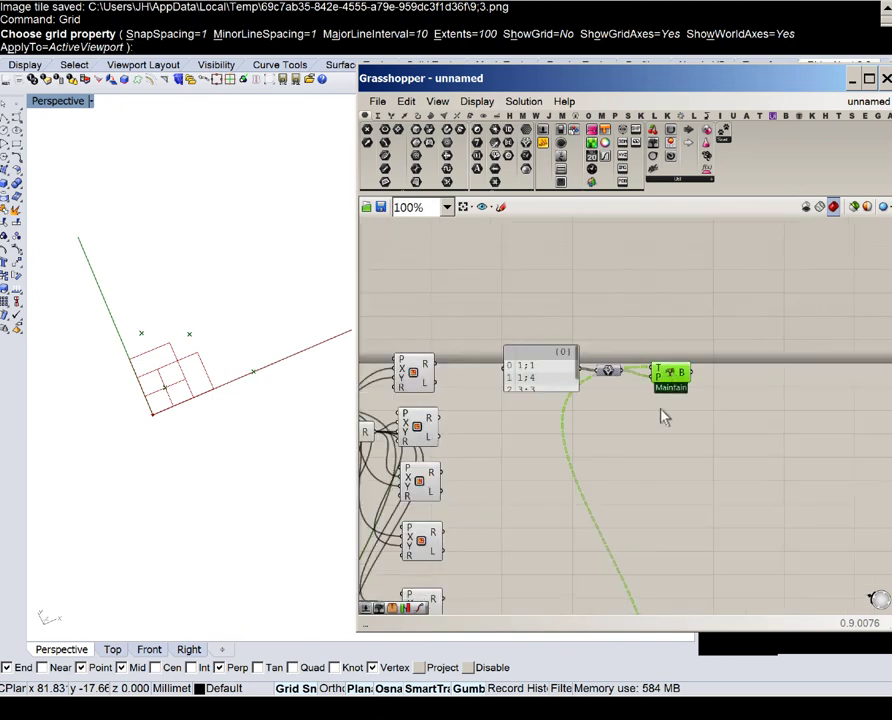
pyautogui.click(662, 411)
pyautogui.moveTo(672, 370); pyautogui.dragTo(656, 364)
pyautogui.moveTo(658, 372); pyautogui.dragTo(582, 378, button='right')
pyautogui.doubleClick(645, 360)
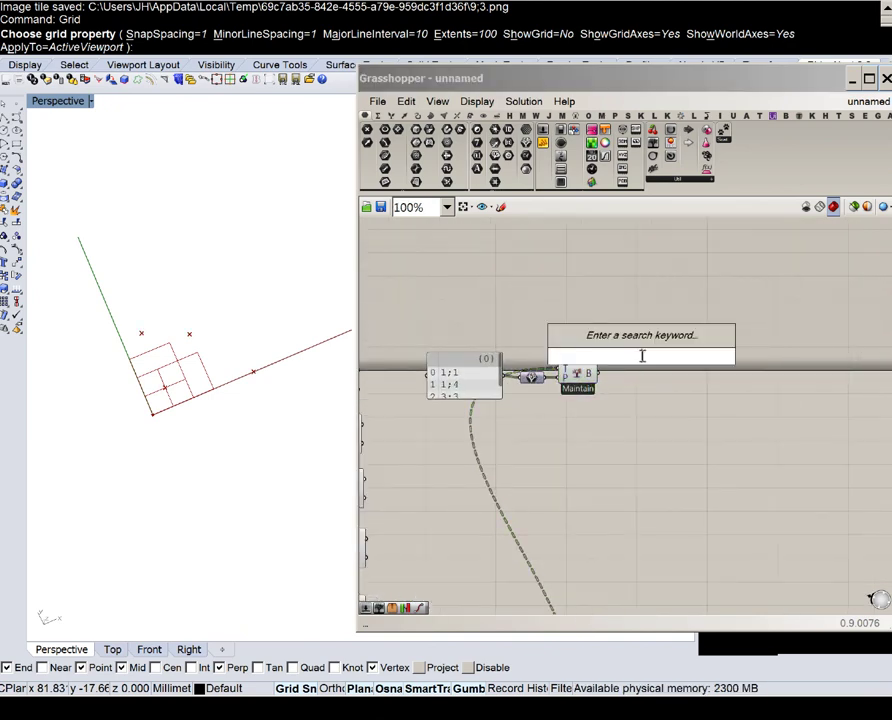
pyautogui.write('move')
pyautogui.press('Return')
pyautogui.scroll(5, 690, 325)
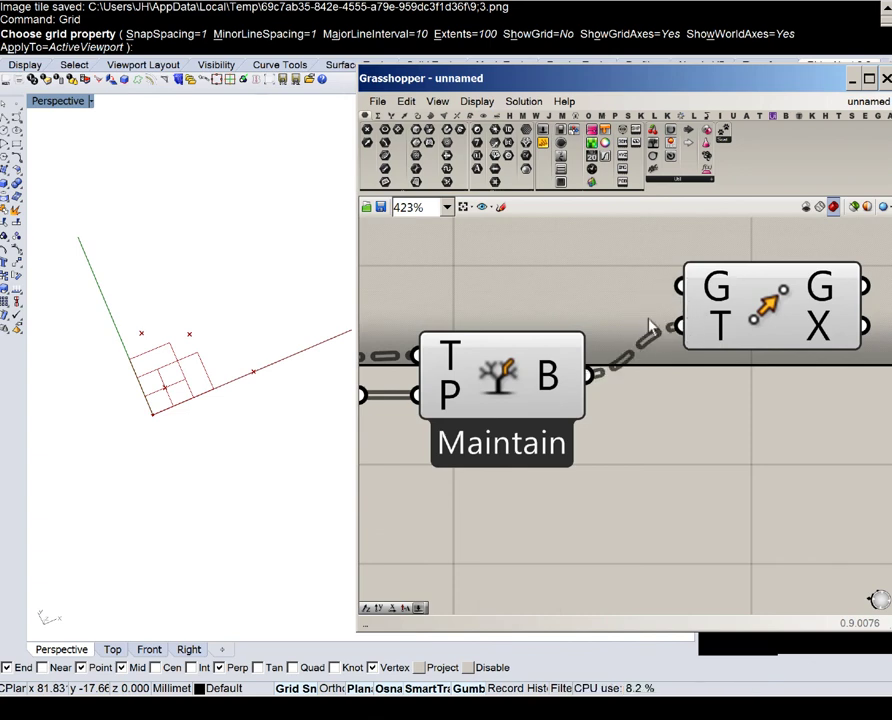
# - Connect the base-size rectangle's R output to Move's G input and turn off the Tree Branch preview
pyautogui.scroll(-5, 652, 320)
pyautogui.scroll(1, 410, 336)
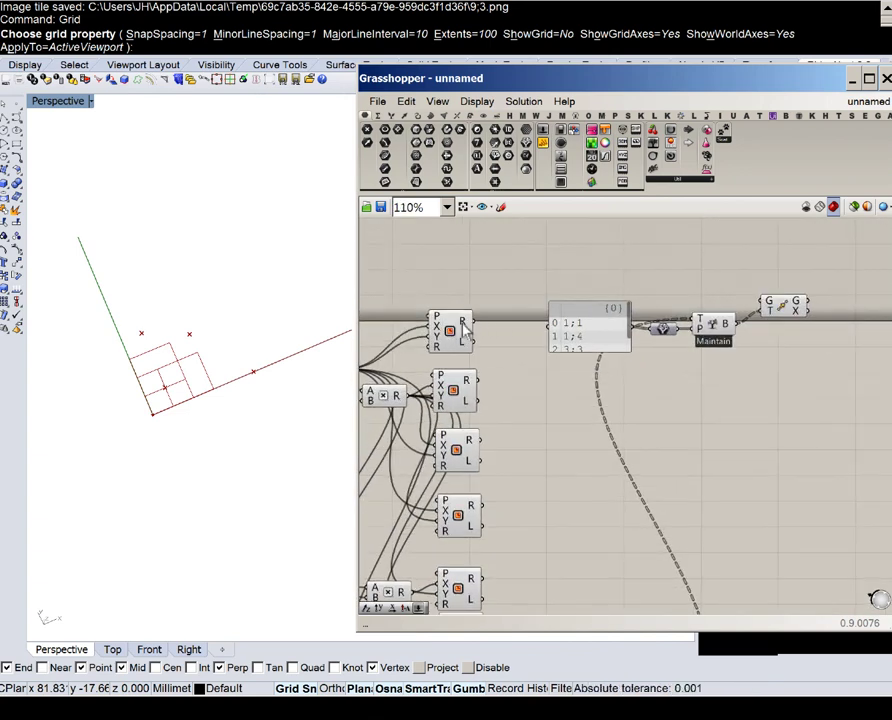
pyautogui.moveTo(474, 326); pyautogui.dragTo(762, 304)
pyautogui.moveTo(715, 390); pyautogui.dragTo(545, 245)
pyautogui.middleClick(578, 289)
pyautogui.click(608, 262)
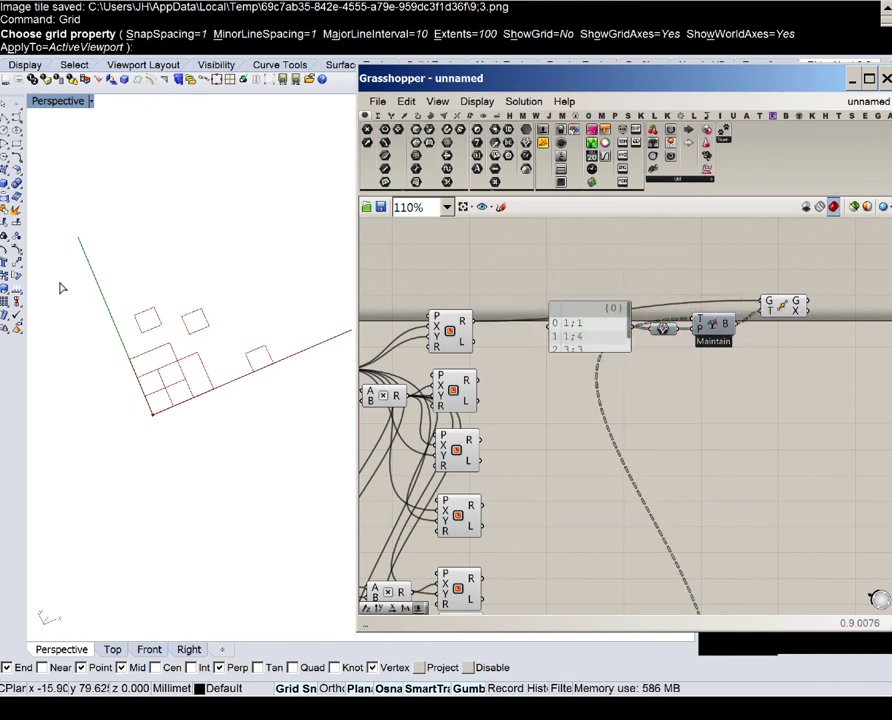
# - Enlarge the path panel so all four path entries fit in it
pyautogui.moveTo(690, 386); pyautogui.dragTo(712, 334, button='right')
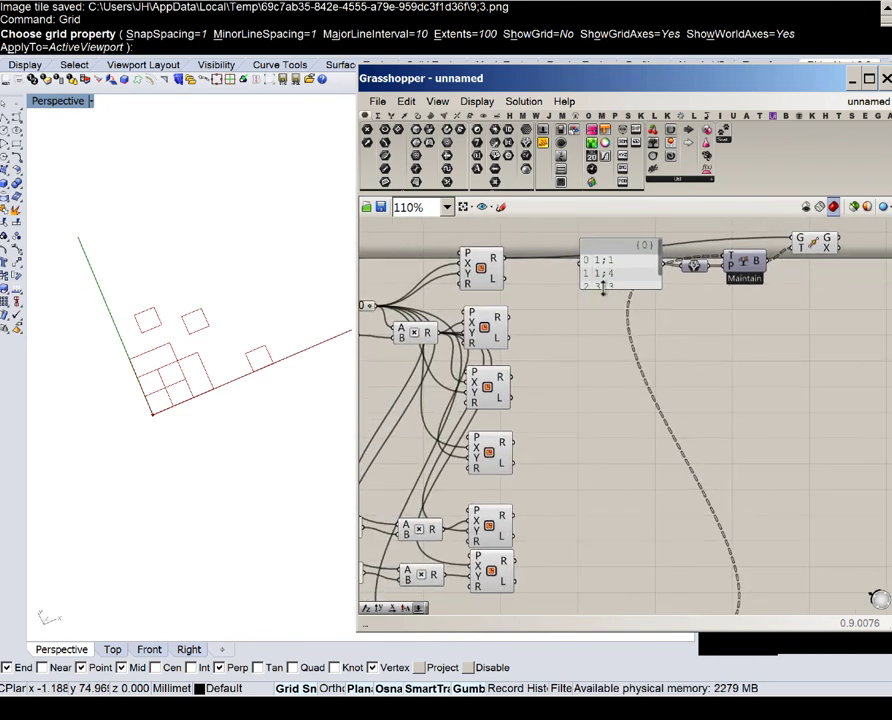
pyautogui.moveTo(603, 288); pyautogui.dragTo(620, 280)
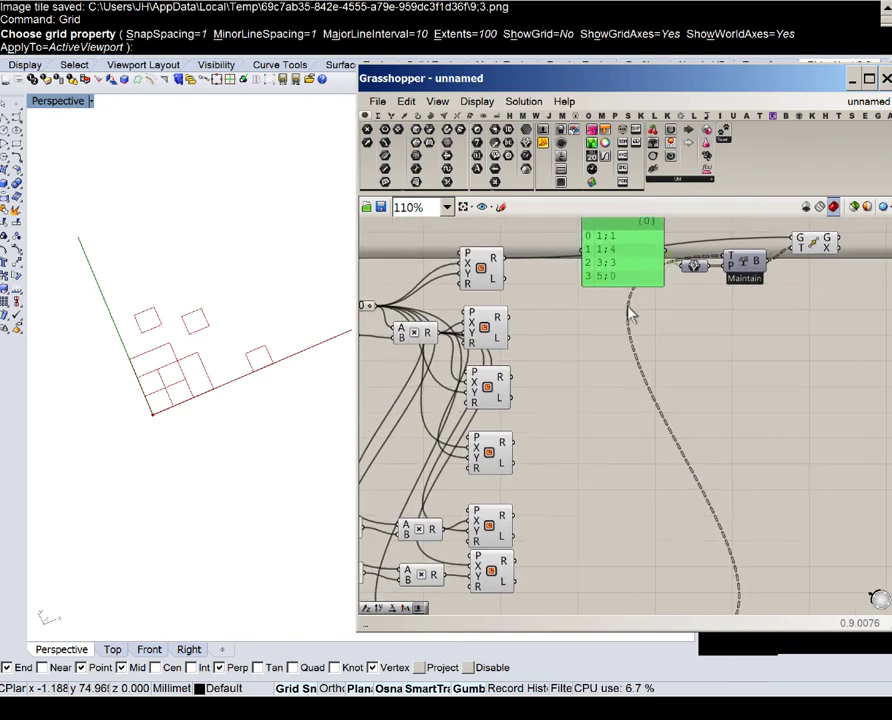
pyautogui.moveTo(630, 315); pyautogui.dragTo(540, 360, button='right')
# - Duplicate the panel, path, Tree Branch and Move chain below the original and connect the second rectangle's R output to the copied Move's G input
pyautogui.moveTo(736, 362); pyautogui.dragTo(490, 256)
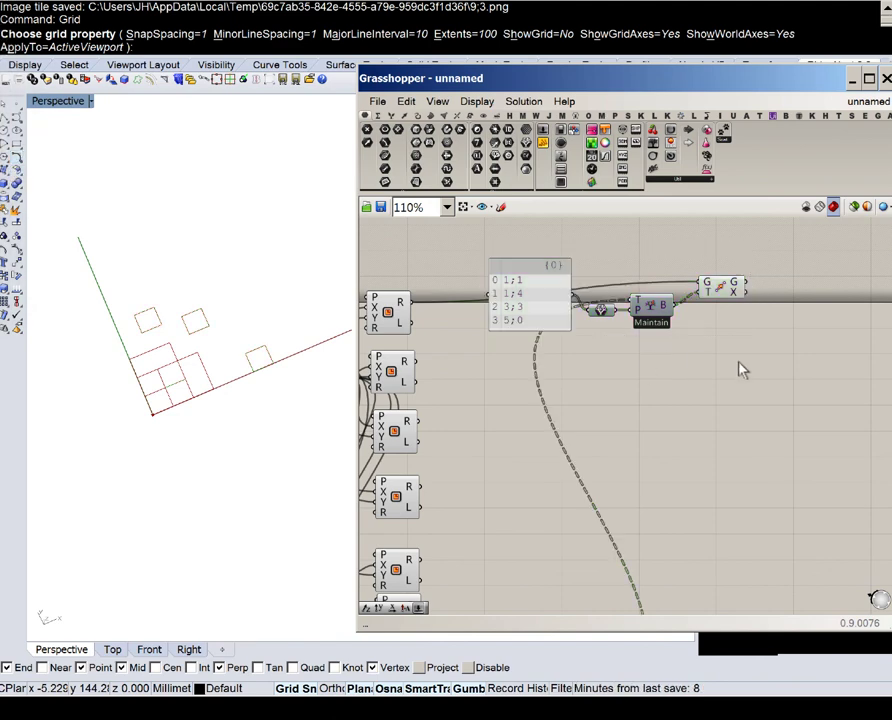
pyautogui.moveTo(760, 370); pyautogui.dragTo(489, 250)
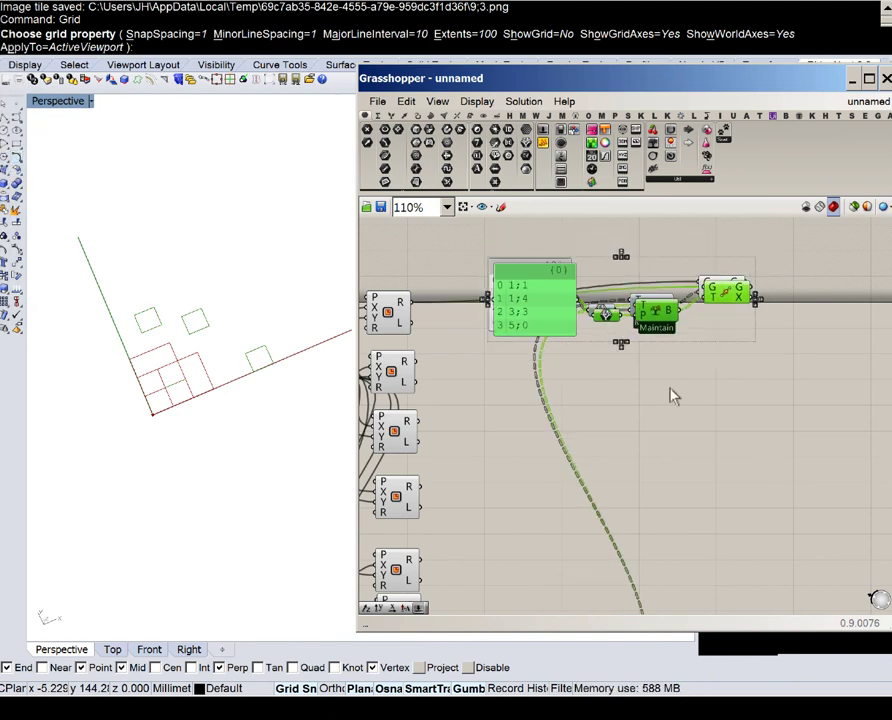
pyautogui.keyDown('alt'); pyautogui.moveTo(571, 310); pyautogui.dragTo(568, 394); pyautogui.keyUp('alt')
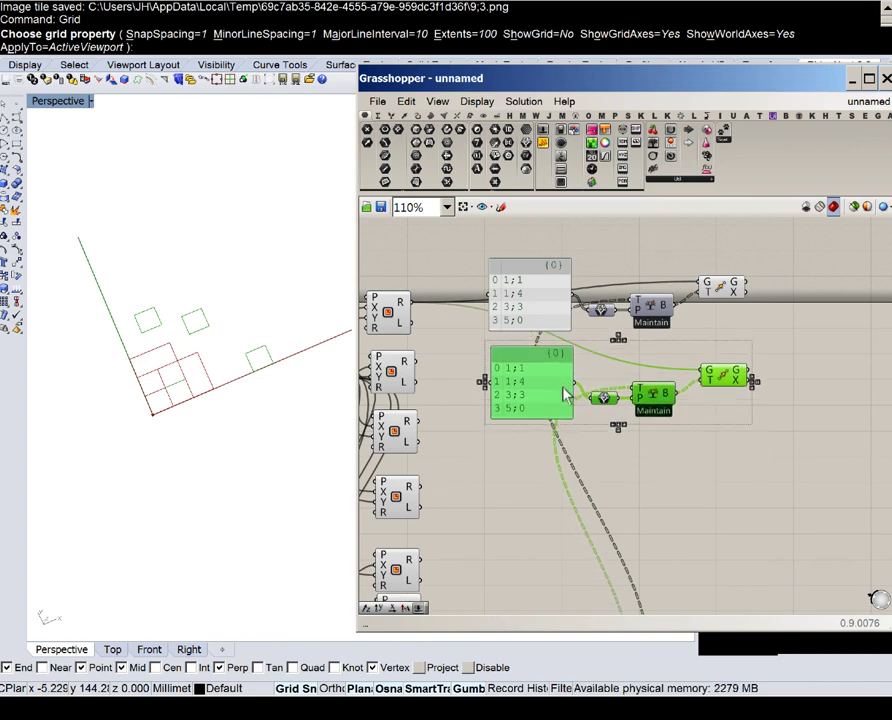
pyautogui.click(527, 428)
pyautogui.moveTo(417, 362); pyautogui.dragTo(707, 371)
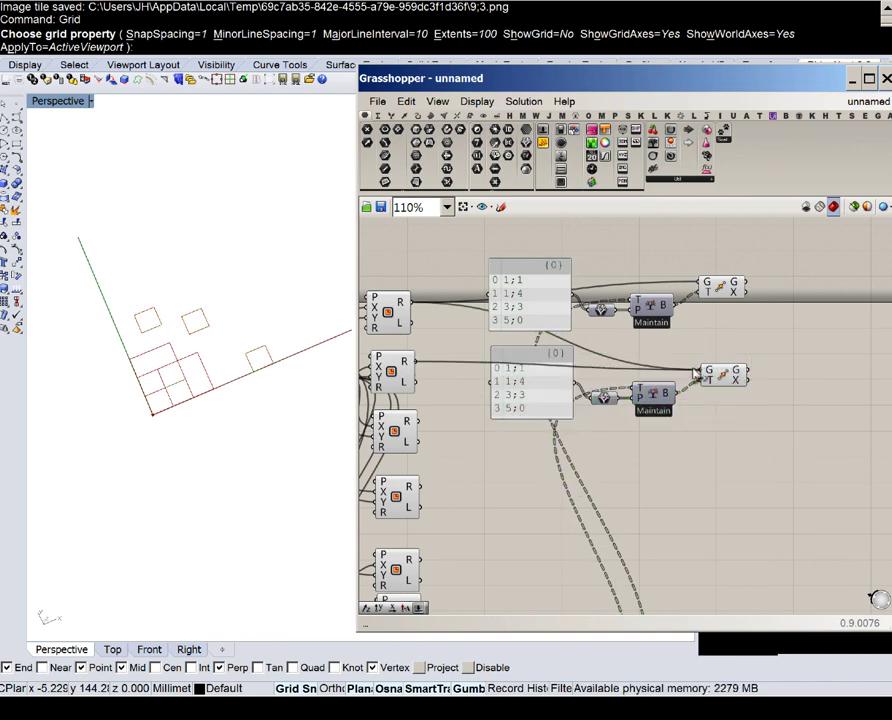
# - Replace the copied panel's paths with 1;2, 2;4, 0;5 and 5;1 on separate lines
pyautogui.doubleClick(531, 388)
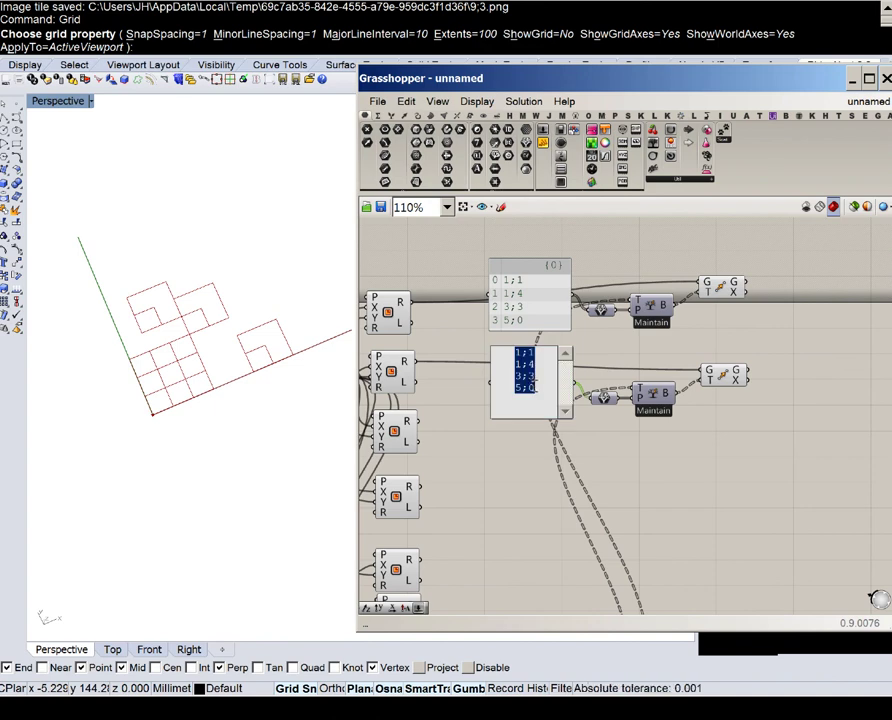
pyautogui.write('1')
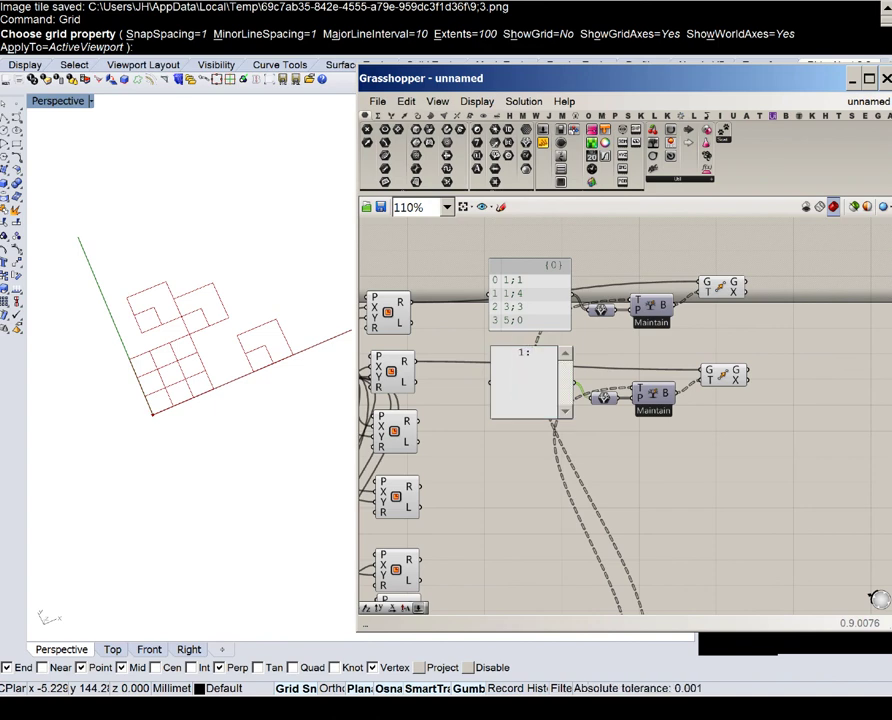
pyautogui.write(';2')
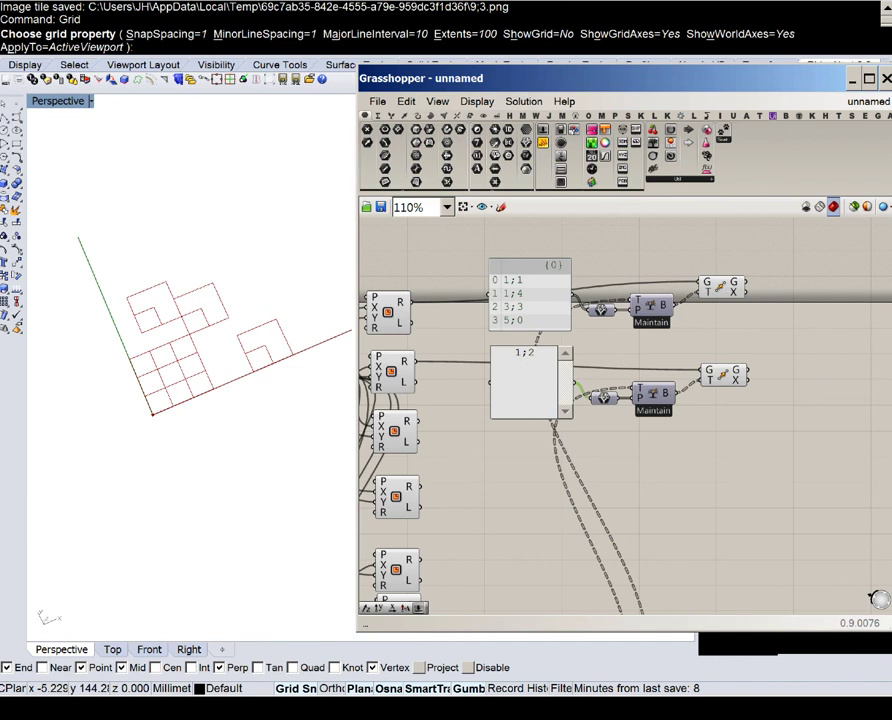
pyautogui.write(' 2;4')
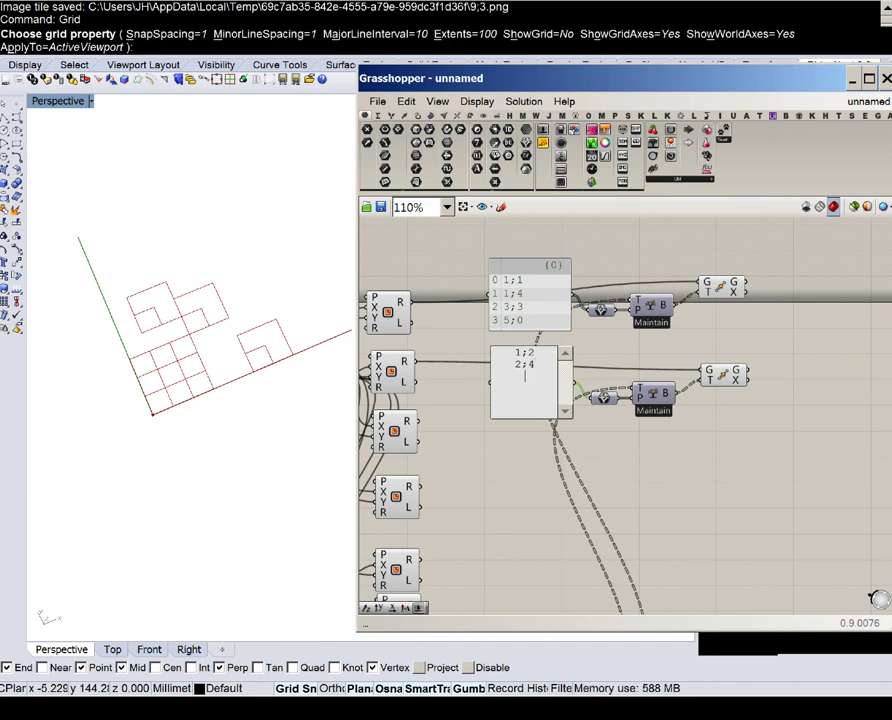
pyautogui.write('; 0;5')
pyautogui.press('Return')
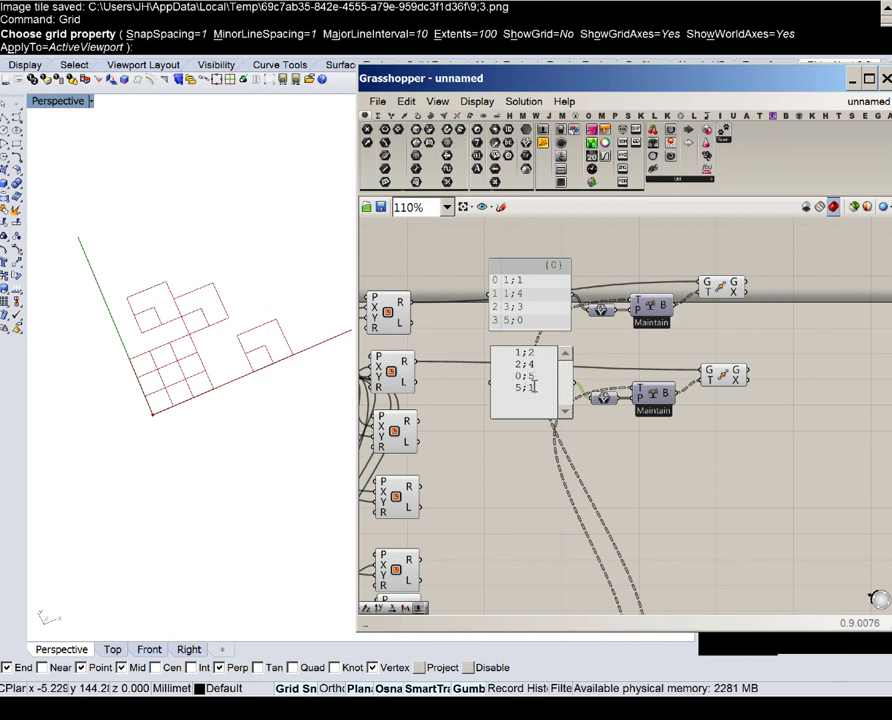
pyautogui.click(526, 444)
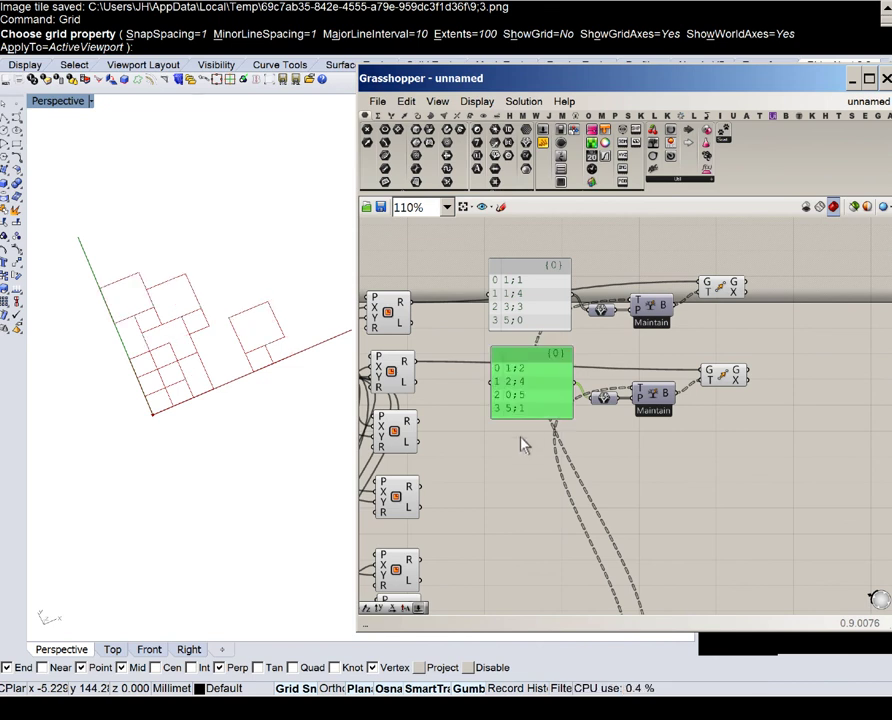
# - Shift the lower four rectangles, their multipliers and the square grid group down to make room on the canvas
pyautogui.click(722, 381)
pyautogui.click(694, 452)
pyautogui.moveTo(579, 450); pyautogui.dragTo(650, 352, button='right')
pyautogui.scroll(-3, 592, 472)
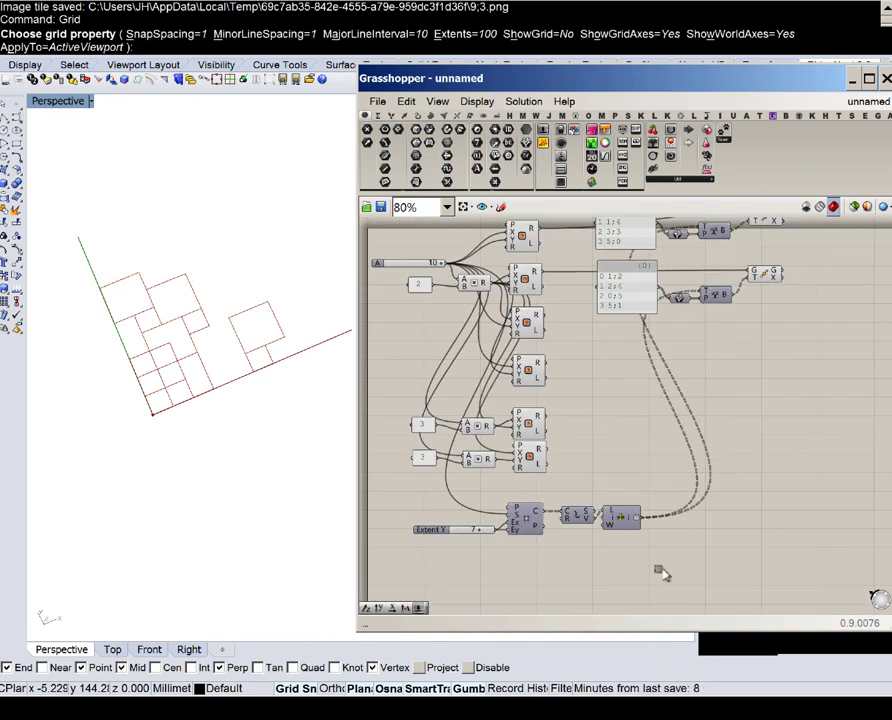
pyautogui.moveTo(690, 574); pyautogui.dragTo(377, 322)
pyautogui.moveTo(527, 323); pyautogui.dragTo(528, 354)
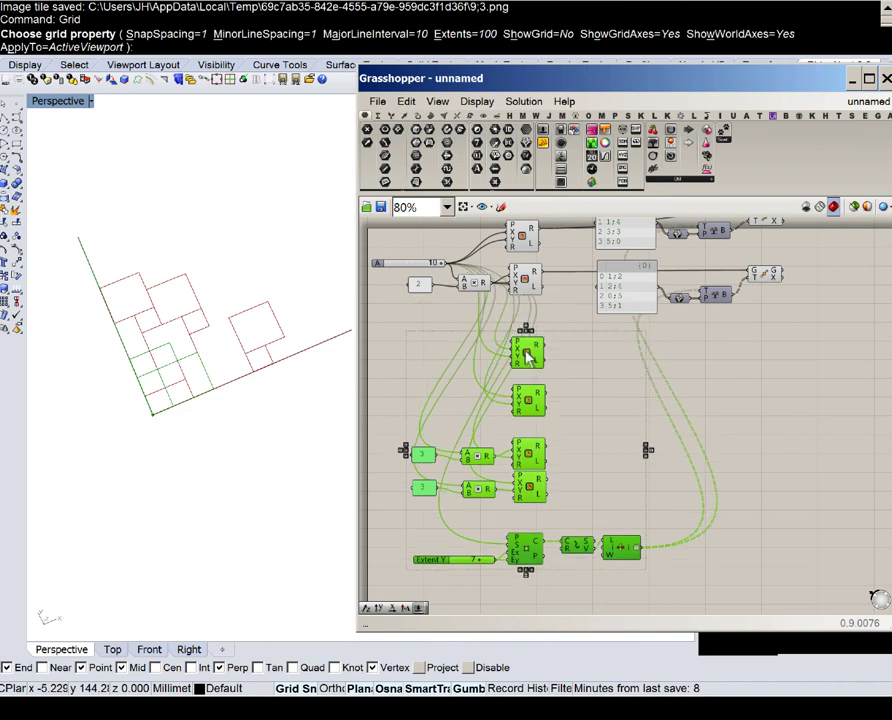
pyautogui.click(583, 354)
pyautogui.moveTo(586, 362); pyautogui.dragTo(514, 402, button='right')
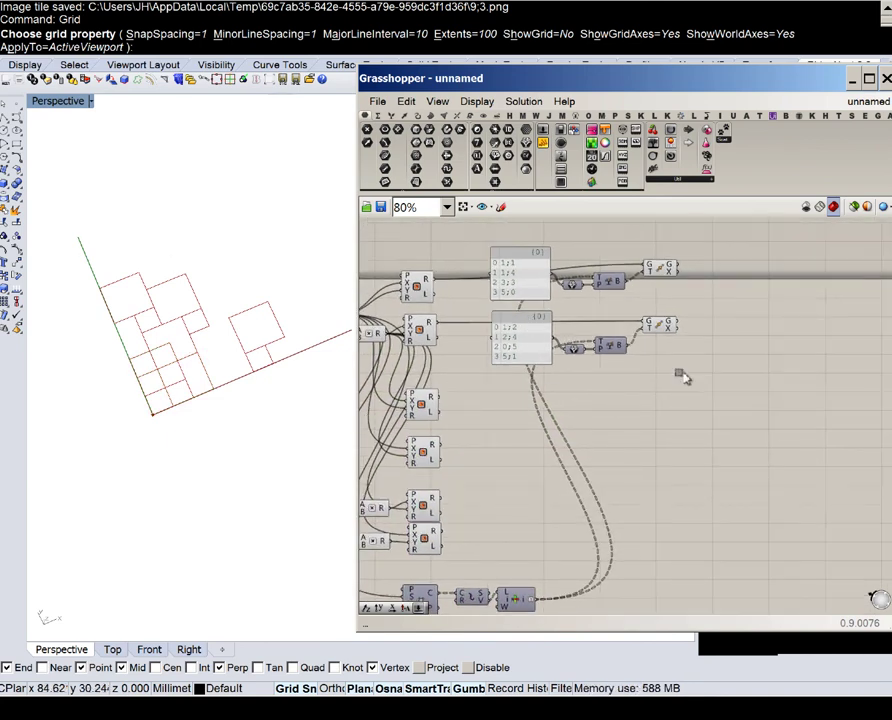
# - Turn off the preview of all the source rectangle components
pyautogui.moveTo(714, 378); pyautogui.dragTo(518, 300)
pyautogui.moveTo(474, 532); pyautogui.dragTo(557, 490, button='right')
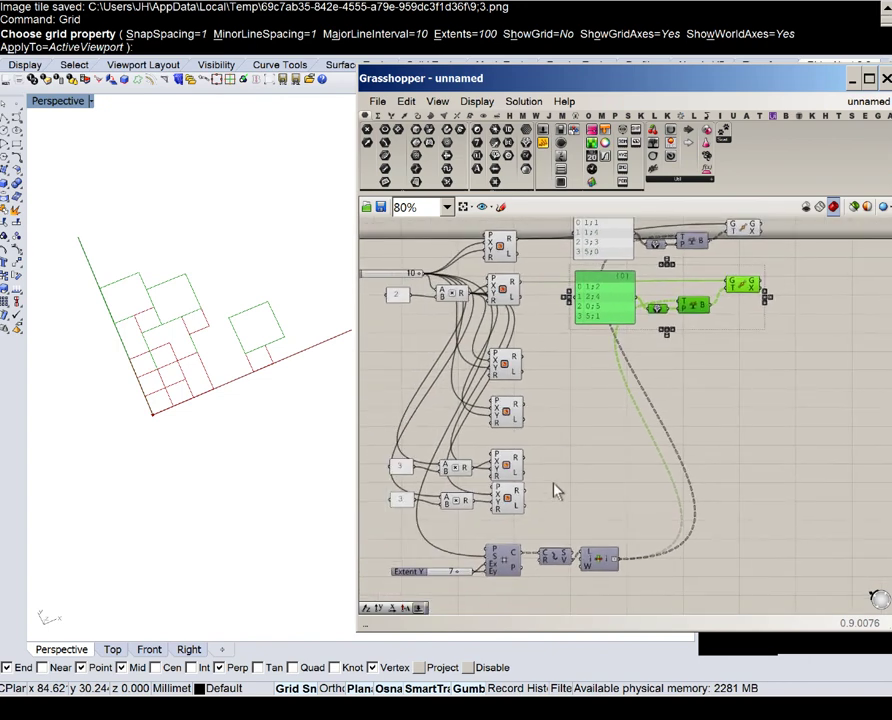
pyautogui.moveTo(535, 518); pyautogui.dragTo(400, 238)
pyautogui.press('space')
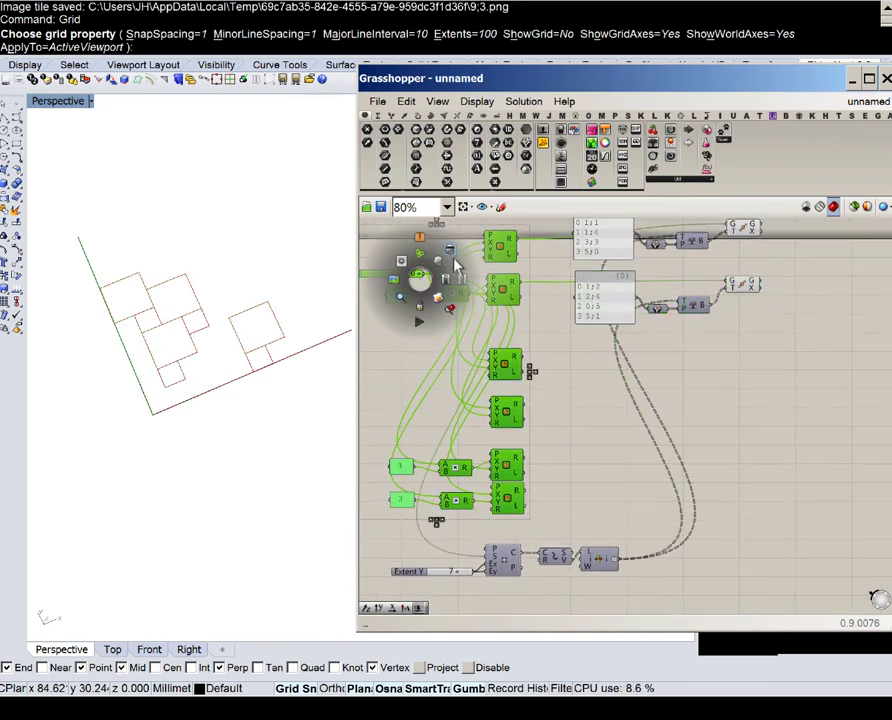
pyautogui.click(452, 254)
pyautogui.click(600, 370)
# - Duplicate the second panel, path, Tree Branch and Move chain below it and set the new panel's path to 0;3
pyautogui.moveTo(600, 370); pyautogui.dragTo(529, 379, button='right')
pyautogui.moveTo(712, 348); pyautogui.dragTo(535, 392)
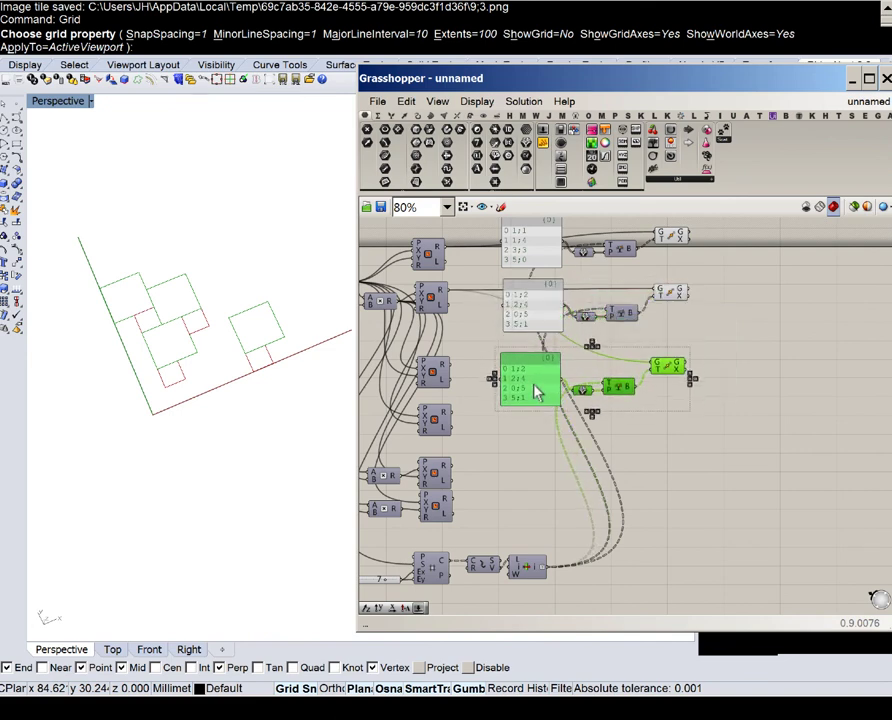
pyautogui.click(536, 424)
pyautogui.doubleClick(530, 385)
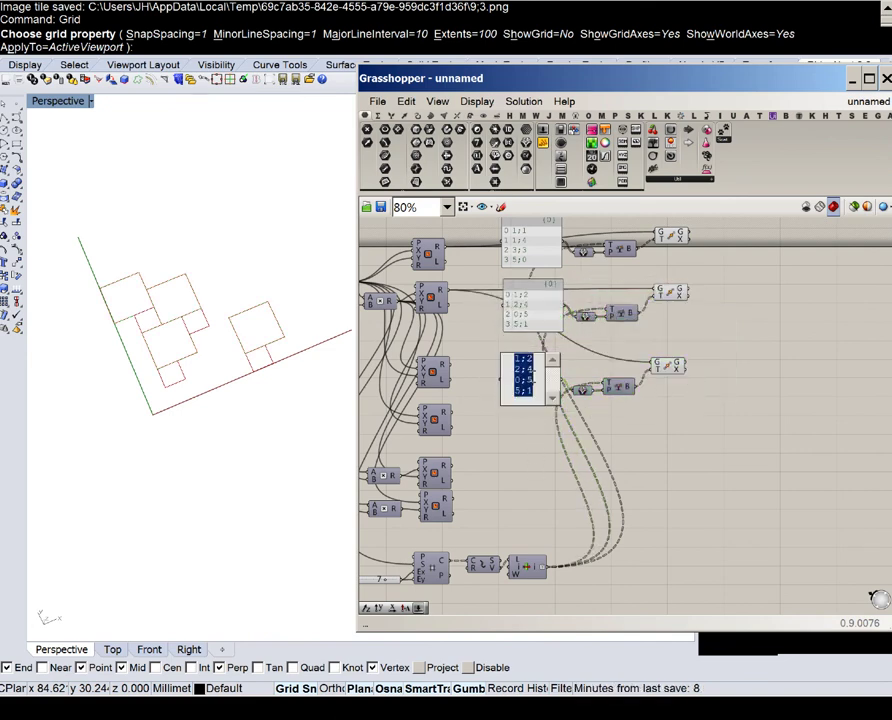
pyautogui.write('0;3')
pyautogui.click(578, 490)
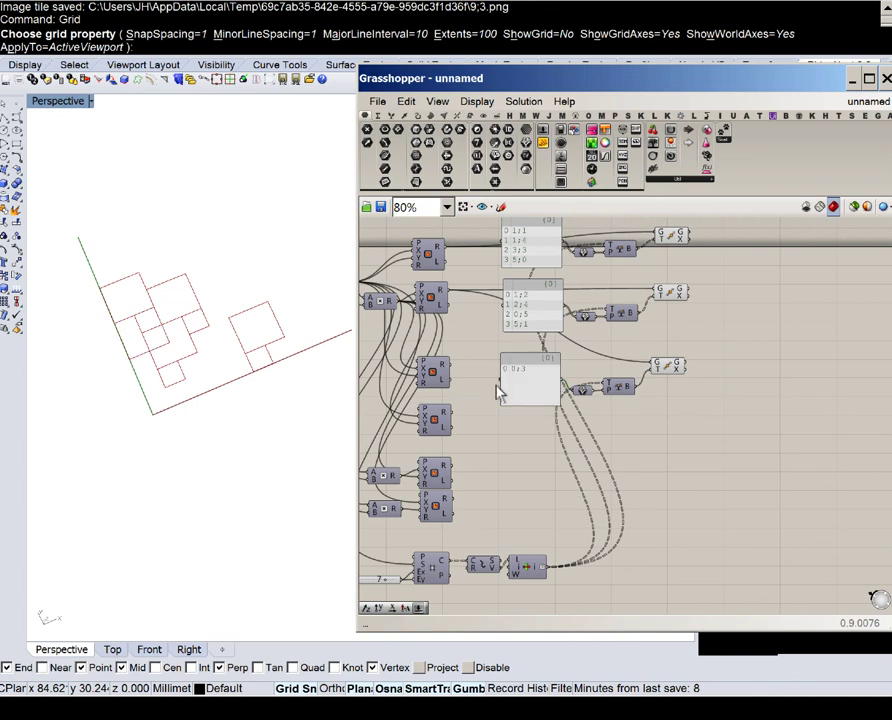
# - Feed the Move in the 0;3 chain from the rectangle just above the two multiplier-driven rectangles at the bottom of the stack
pyautogui.scroll(1, 474, 372)
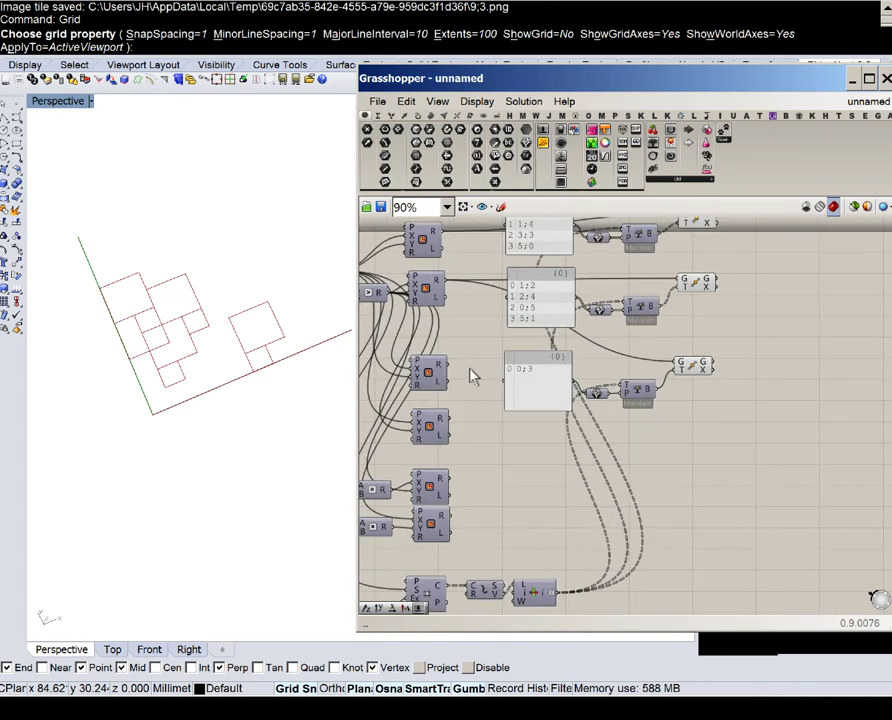
pyautogui.click(686, 368)
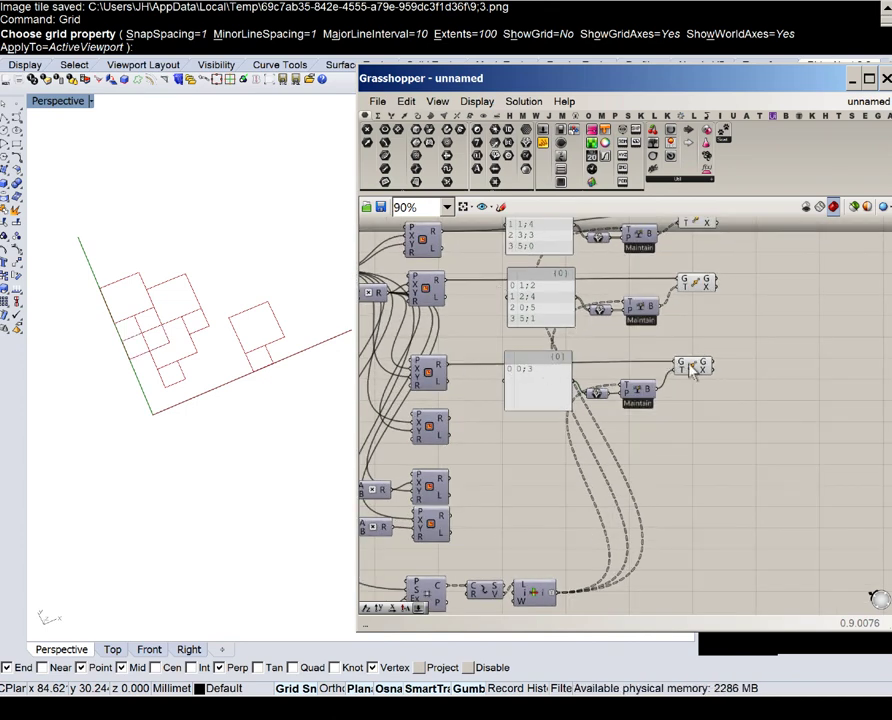
pyautogui.moveTo(449, 428); pyautogui.dragTo(672, 363)
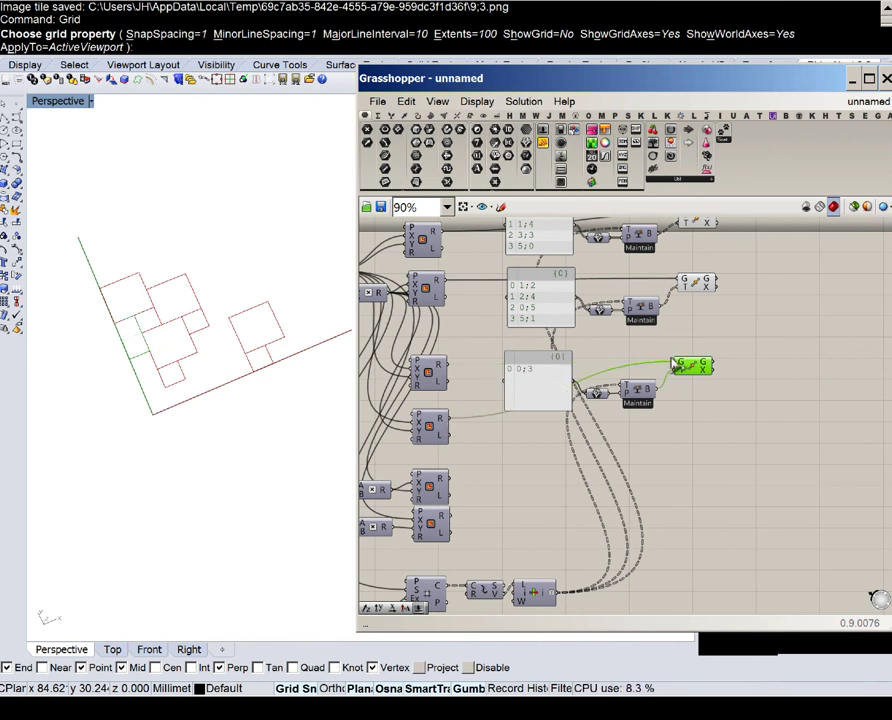
# - Duplicate the 0;3 chain above it, connect the adjacent rectangle to its Move, and set the panel's path to 3;2
pyautogui.click(551, 456)
pyautogui.moveTo(757, 449); pyautogui.dragTo(527, 361)
pyautogui.moveTo(527, 361)
pyautogui.mouseDown()
pyautogui.moveTo(540, 397)
pyautogui.moveTo(537, 426)
pyautogui.moveTo(540, 356)
pyautogui.mouseUp()
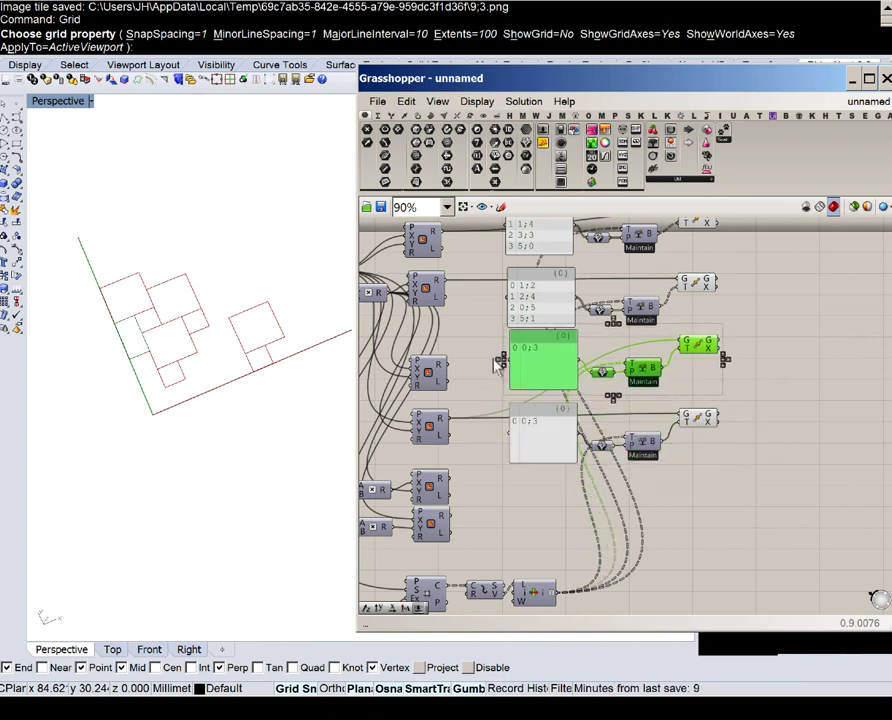
pyautogui.click(463, 375)
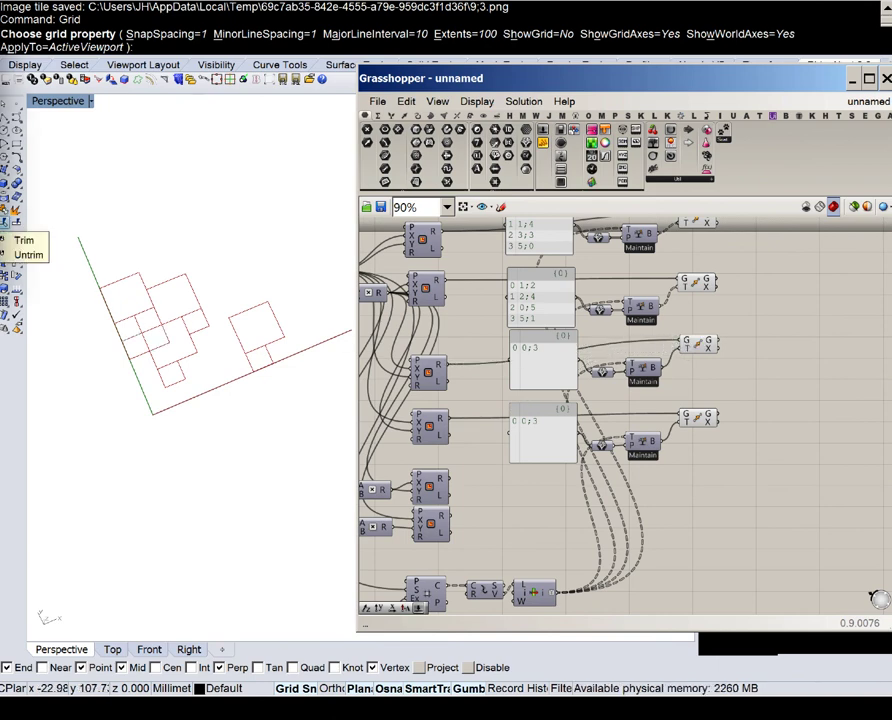
pyautogui.doubleClick(547, 350)
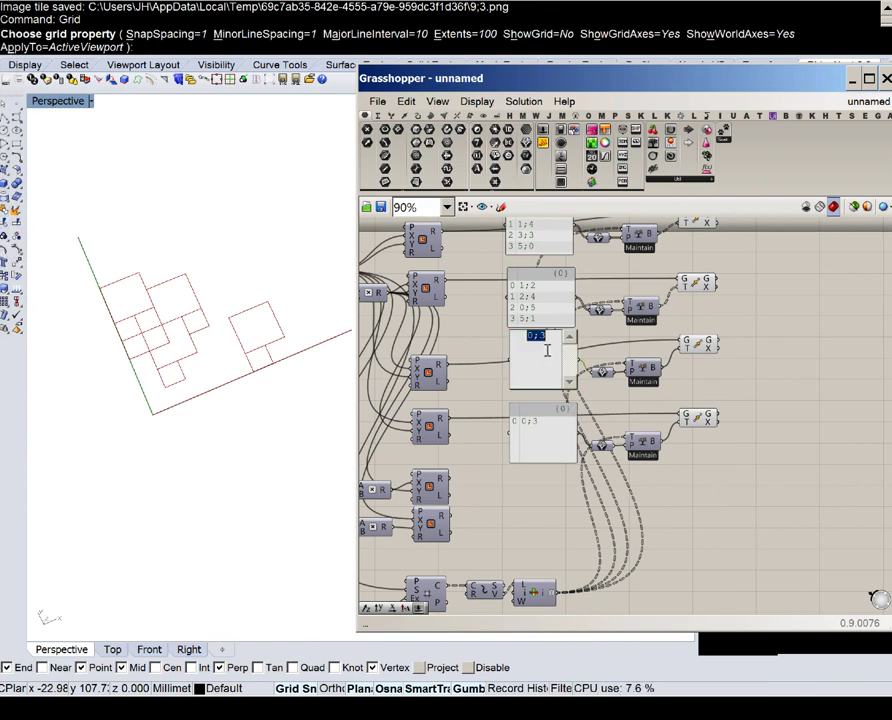
pyautogui.click(561, 488)
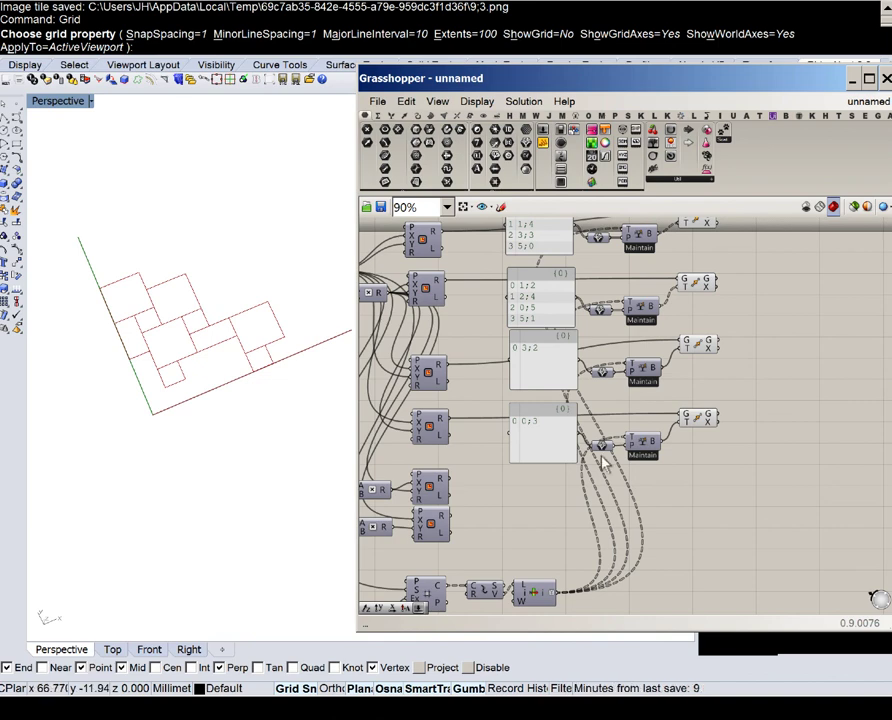
# - Shift the last rectangle, its multiplier and the square grid group down to make room on the canvas
pyautogui.moveTo(653, 499); pyautogui.dragTo(774, 346, button='right')
pyautogui.moveTo(722, 529); pyautogui.dragTo(388, 361)
pyautogui.moveTo(557, 369); pyautogui.dragTo(557, 399)
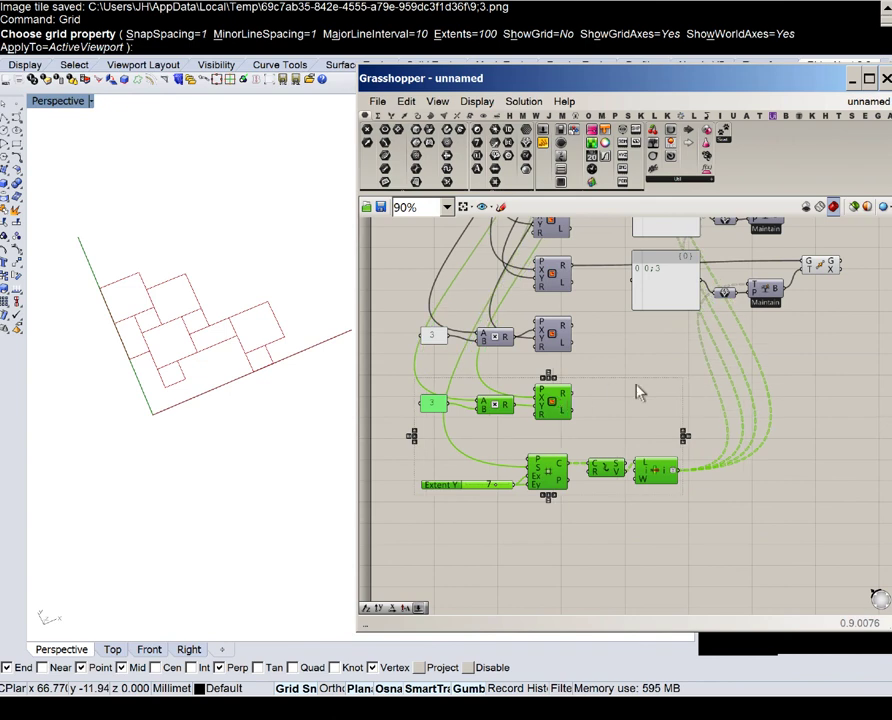
# - Duplicate the 0;3 chain below it, connect the next rectangle down to its Move, and set the panel's path to 2;0
pyautogui.click(705, 378)
pyautogui.moveTo(797, 362); pyautogui.dragTo(650, 467, button='right')
pyautogui.moveTo(708, 474); pyautogui.dragTo(531, 467)
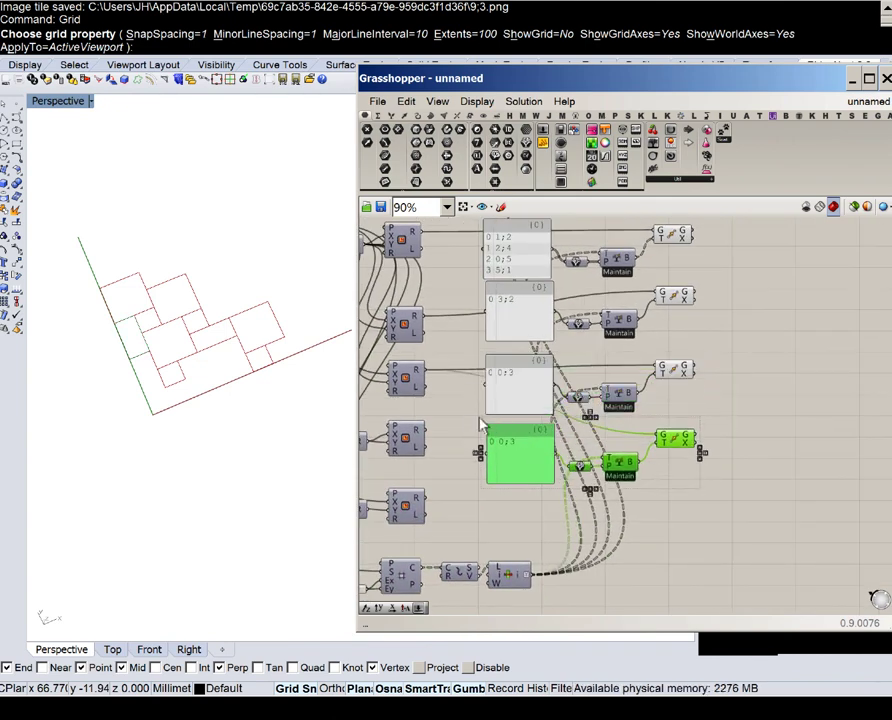
pyautogui.moveTo(423, 433); pyautogui.dragTo(655, 438)
pyautogui.doubleClick(524, 465)
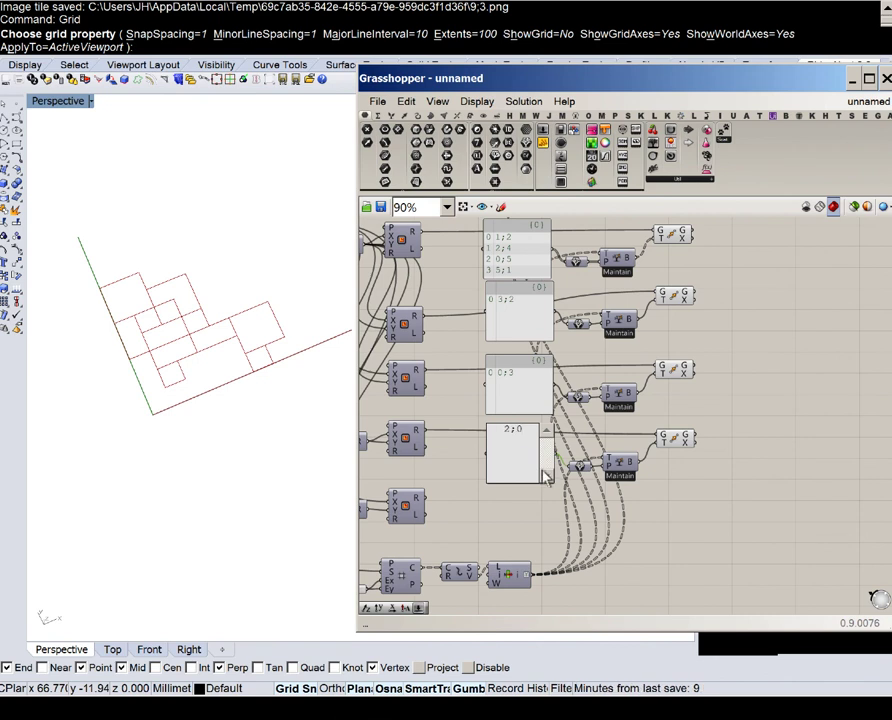
pyautogui.click(548, 502)
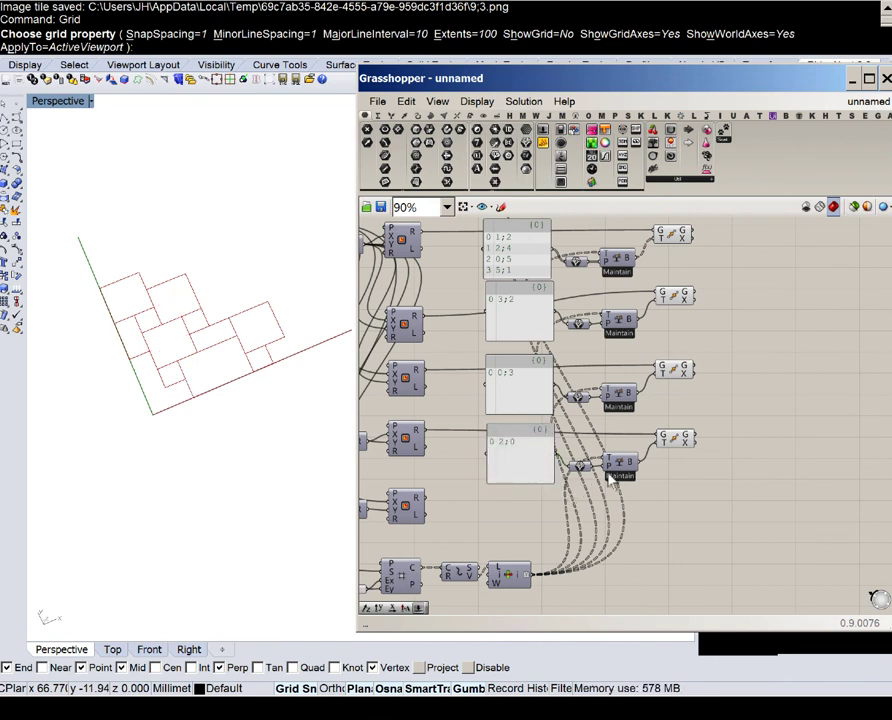
pyautogui.click(662, 443)
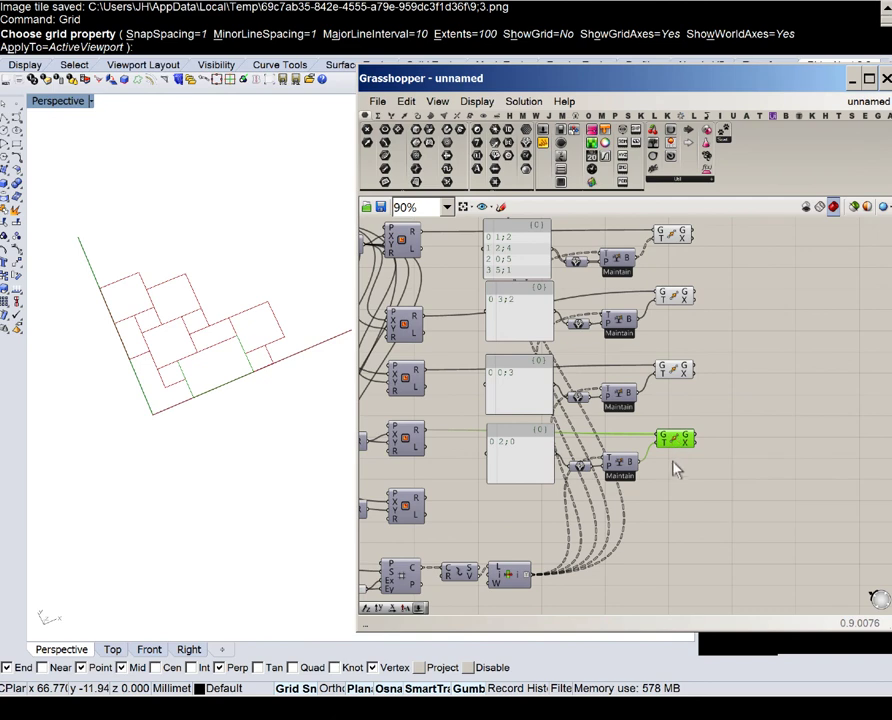
# - Shift the square grid components down to clear space beside the last rectangle
pyautogui.click(650, 513)
pyautogui.moveTo(698, 498); pyautogui.dragTo(517, 447)
pyautogui.moveTo(521, 482); pyautogui.dragTo(541, 411, button='right')
pyautogui.moveTo(587, 570); pyautogui.dragTo(340, 476)
# - Duplicate the 2;0 chain below it, connect the last rectangle to its Move, and set the panel's path to 4;3
pyautogui.moveTo(724, 428); pyautogui.dragTo(535, 440)
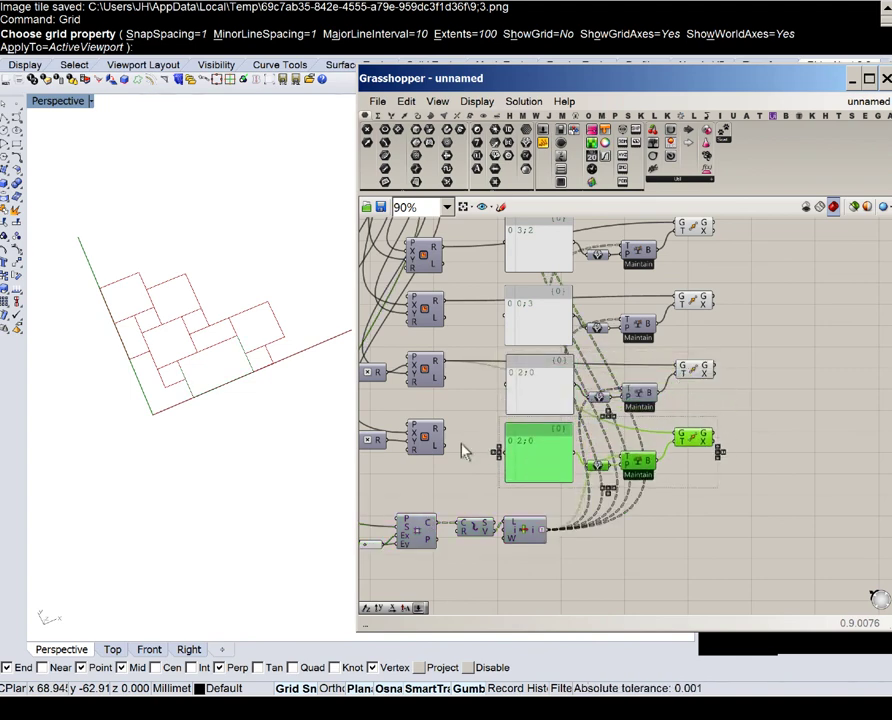
pyautogui.moveTo(444, 430); pyautogui.dragTo(583, 455)
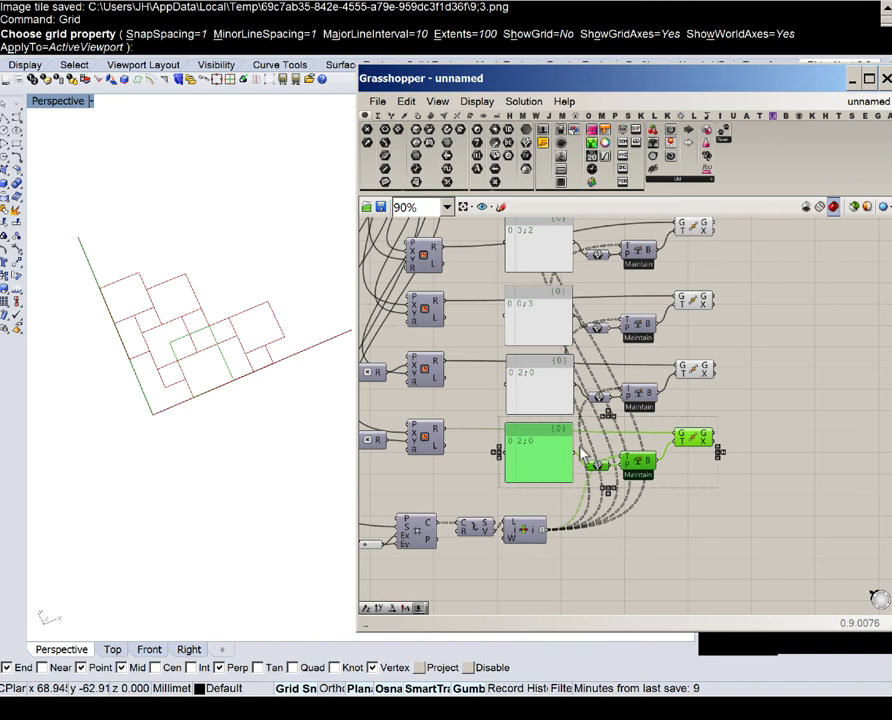
pyautogui.doubleClick(529, 452)
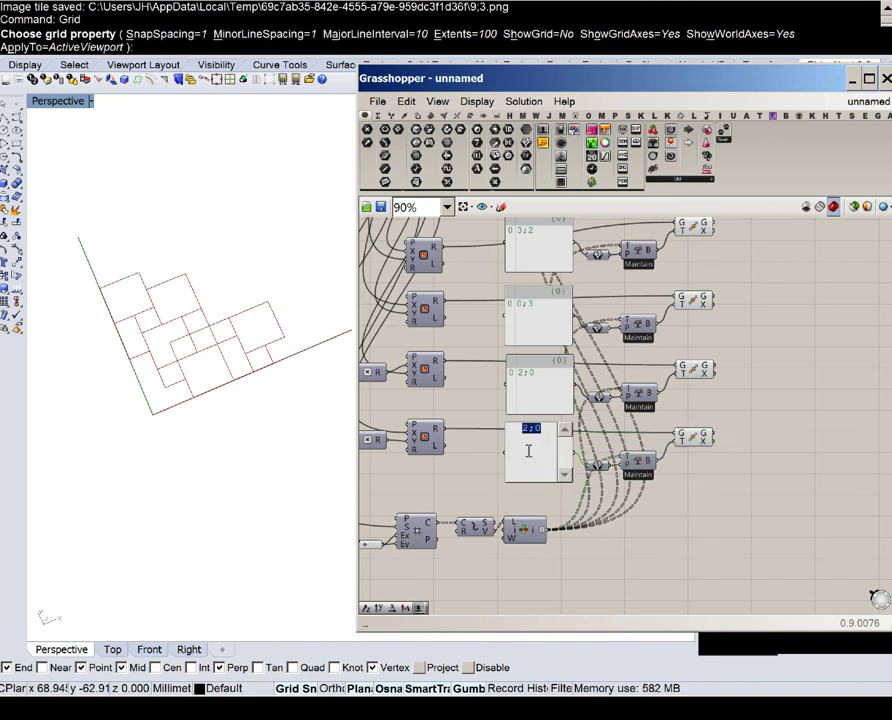
pyautogui.click(669, 515)
pyautogui.click(688, 444)
pyautogui.click(666, 496)
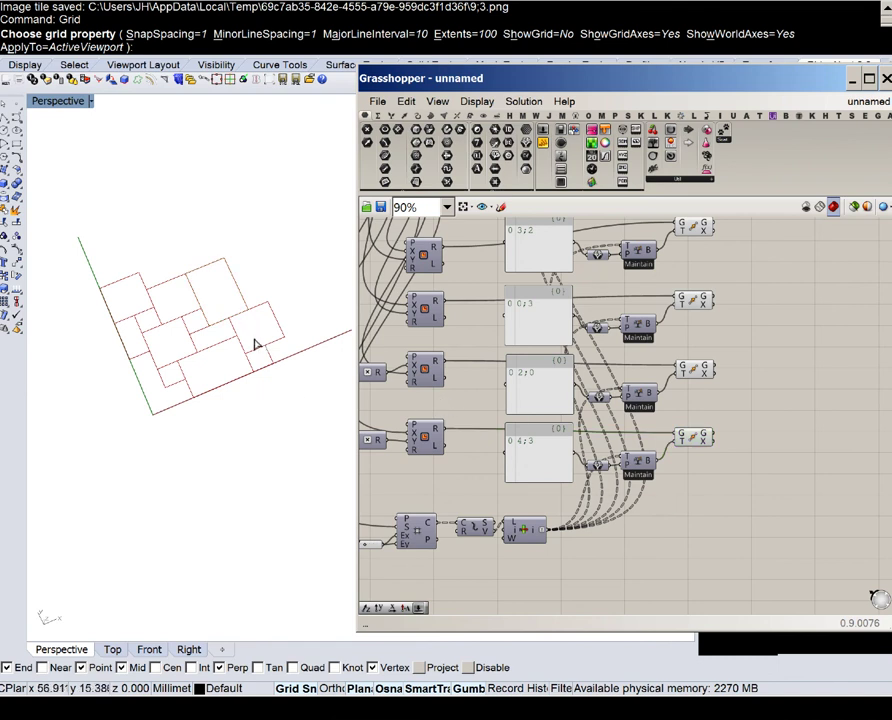
# - Turn the perspective view to look straight down on the rectangle pattern and add a Merge component beside the Move components
pyautogui.moveTo(248, 352); pyautogui.dragTo(206, 372, button='right')
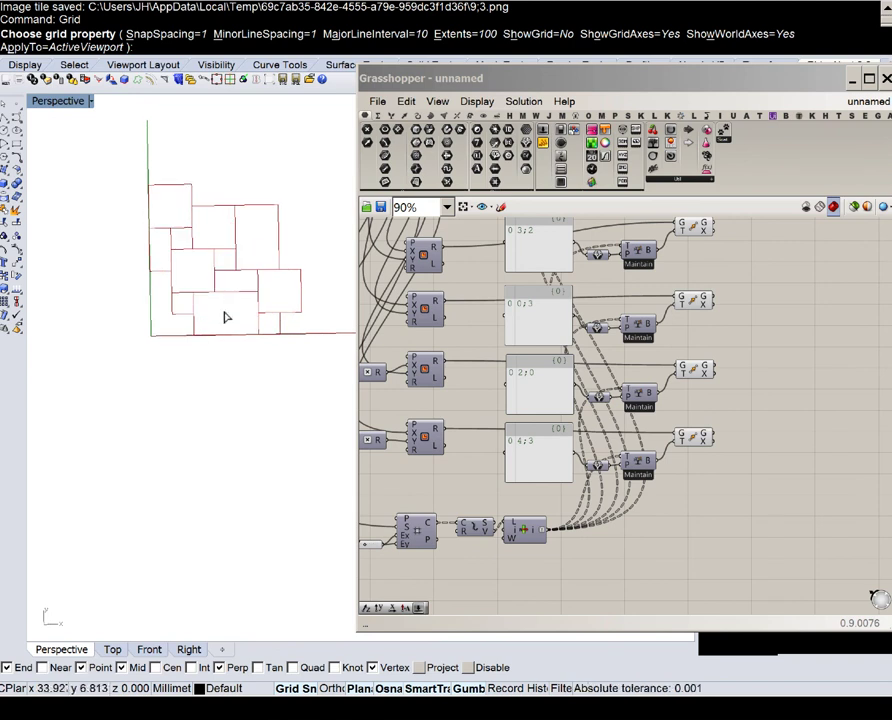
pyautogui.keyDown('shift'); pyautogui.moveTo(226, 316); pyautogui.dragTo(212, 351, button='right'); pyautogui.keyUp('shift')
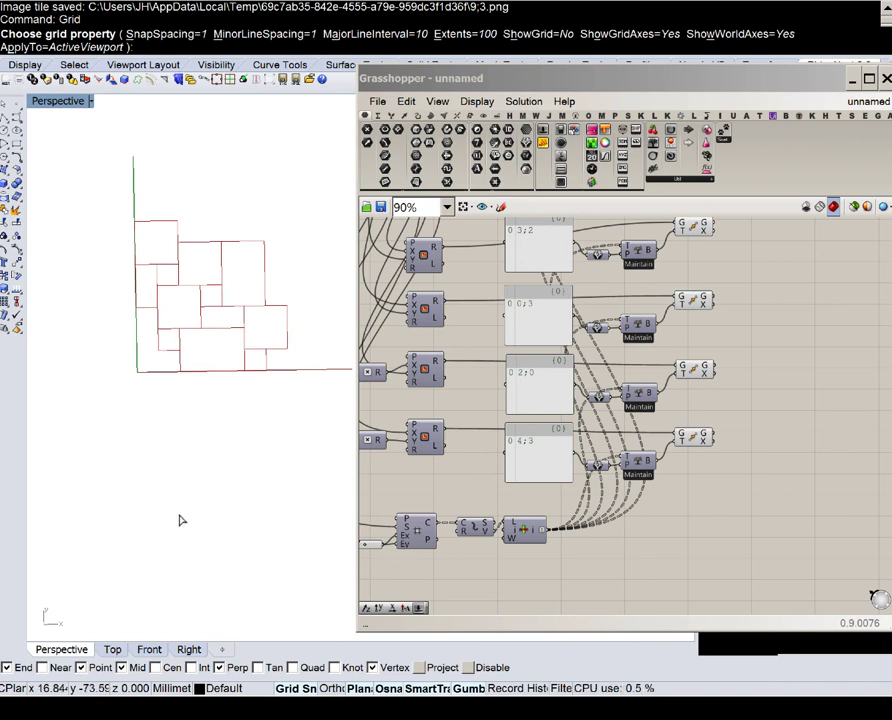
pyautogui.moveTo(580, 418); pyautogui.dragTo(500, 424, button='right')
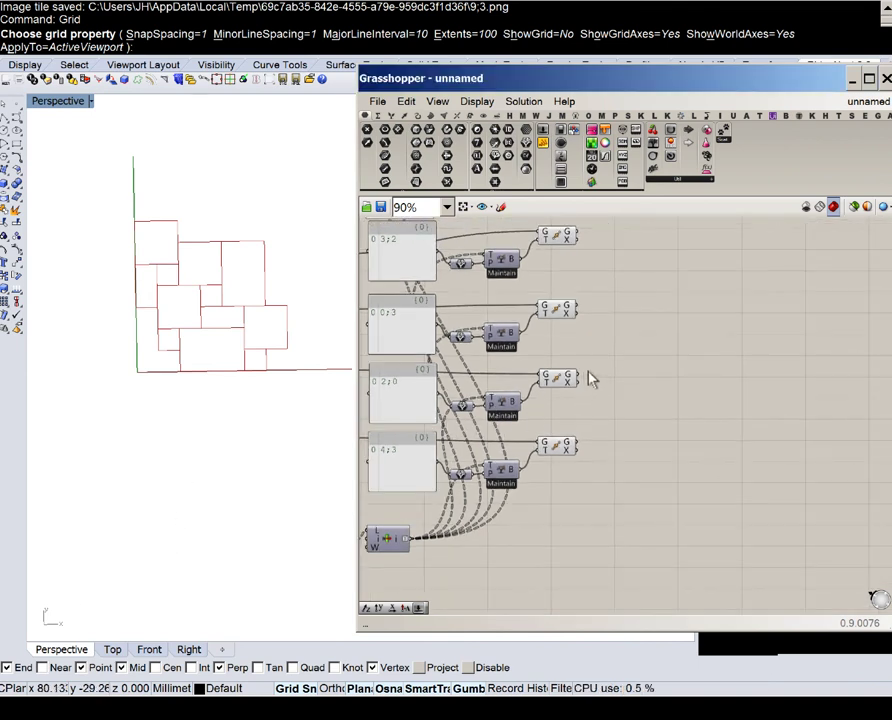
pyautogui.doubleClick(621, 364)
pyautogui.write('mer')
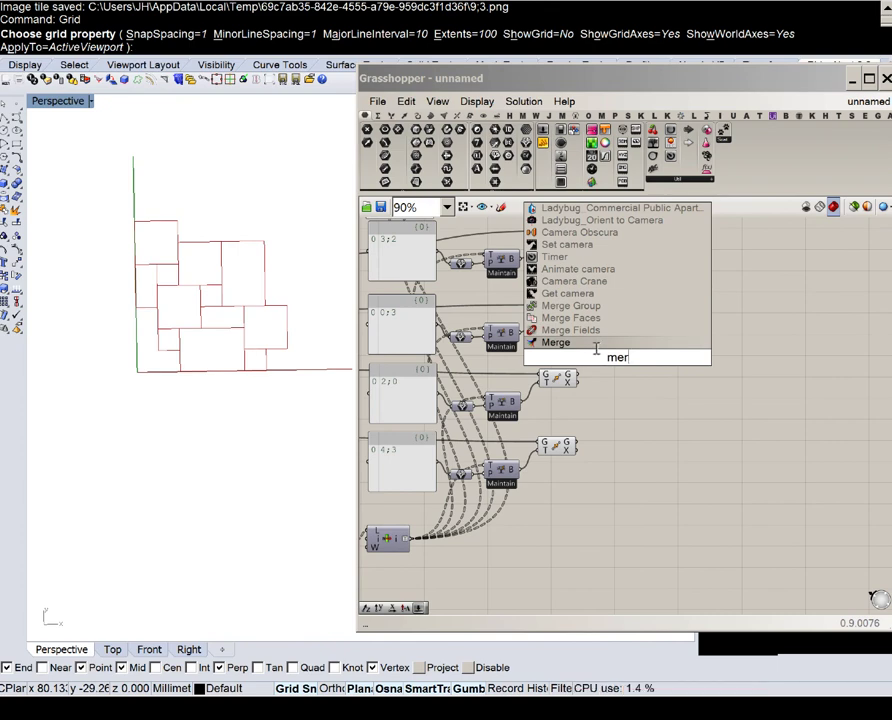
pyautogui.press('Return')
# - Connect the geometry outputs of the six Move components to Merge inputs D1 through D6 in order
pyautogui.scroll(4, 592, 340)
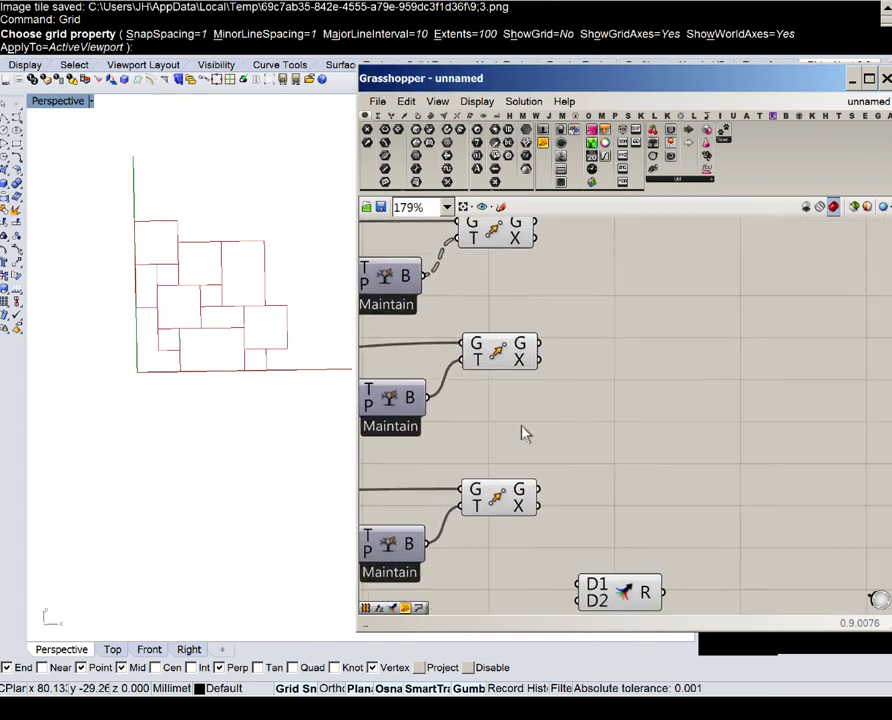
pyautogui.scroll(-1, 528, 294)
pyautogui.scroll(-2, 533, 291)
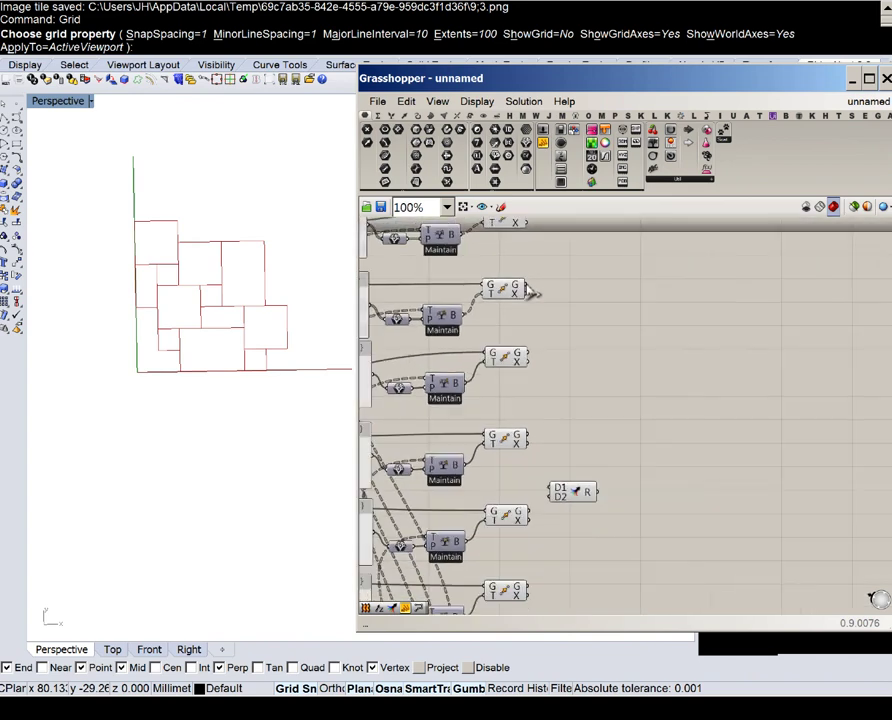
pyautogui.moveTo(530, 291); pyautogui.dragTo(518, 368, button='right')
pyautogui.moveTo(520, 315); pyautogui.dragTo(625, 497)
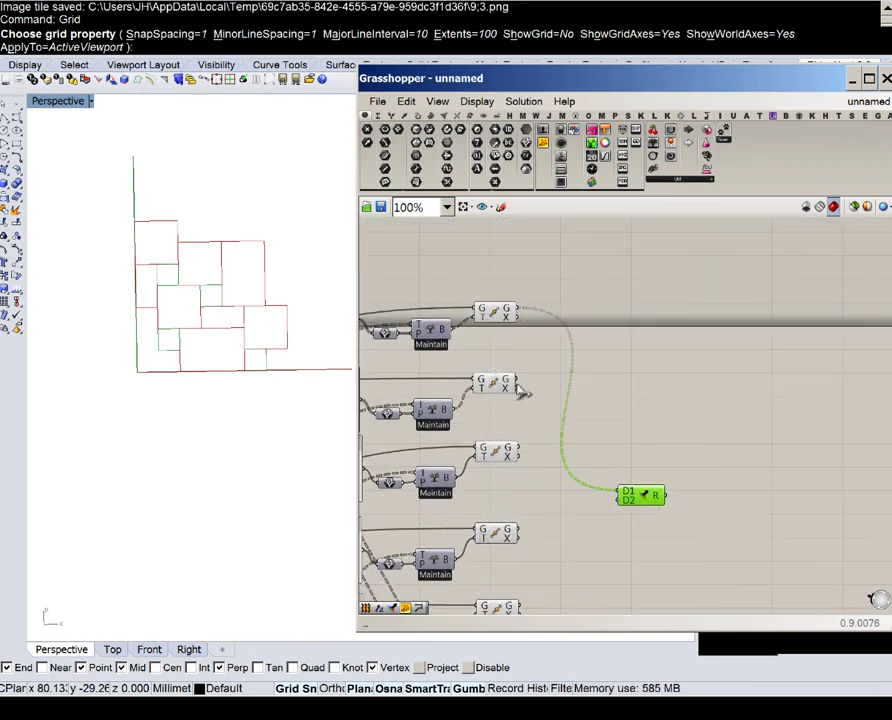
pyautogui.moveTo(522, 387); pyautogui.dragTo(624, 494)
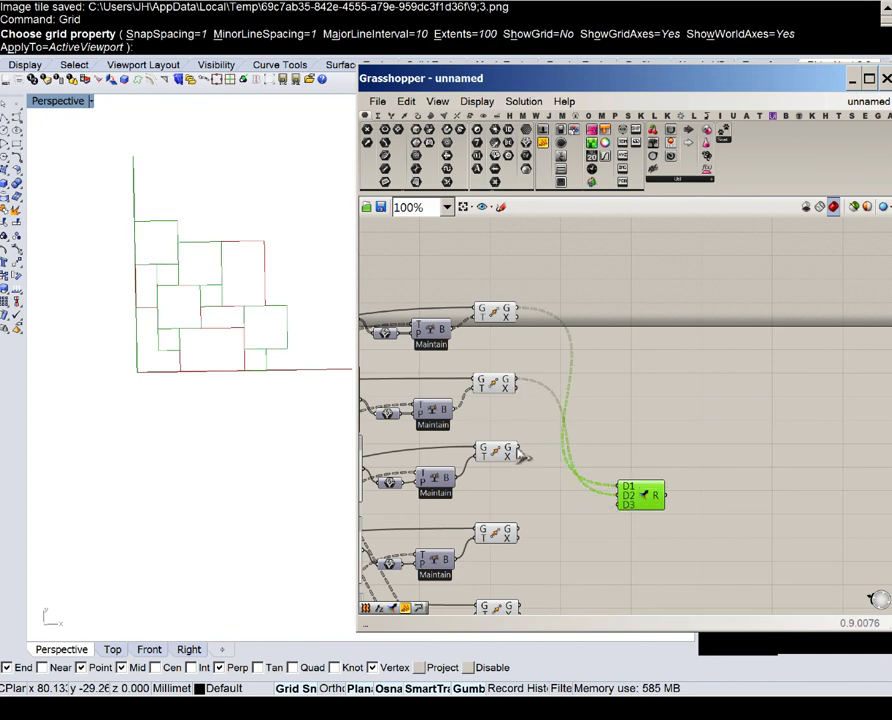
pyautogui.moveTo(524, 456); pyautogui.dragTo(614, 511)
pyautogui.moveTo(636, 520); pyautogui.dragTo(639, 501, button='right')
pyautogui.moveTo(639, 501); pyautogui.dragTo(607, 500)
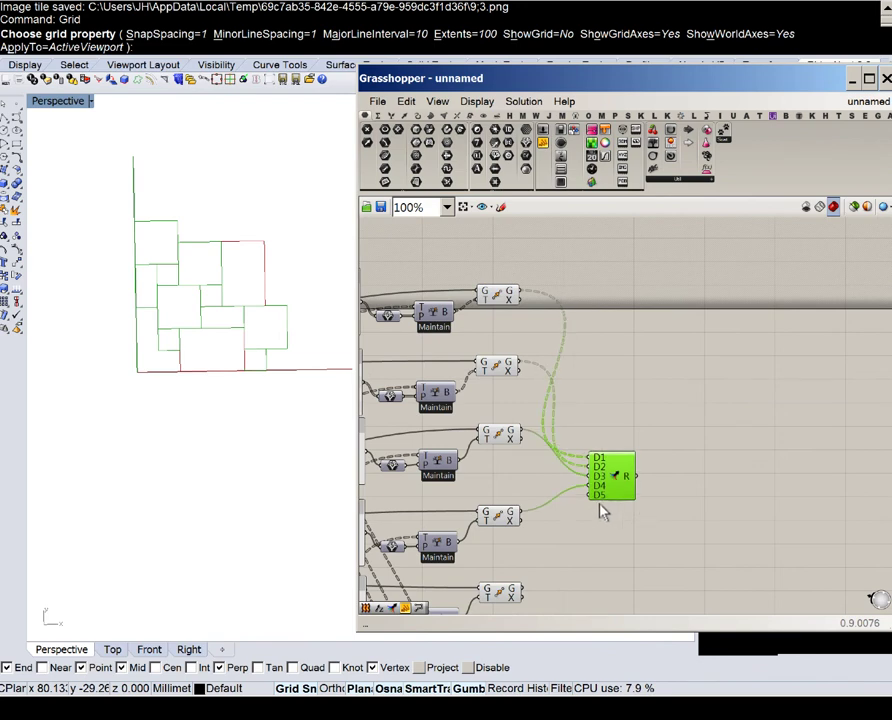
pyautogui.moveTo(600, 507); pyautogui.dragTo(604, 357, button='right')
pyautogui.moveTo(543, 421); pyautogui.dragTo(601, 343)
pyautogui.moveTo(530, 517); pyautogui.dragTo(600, 352)
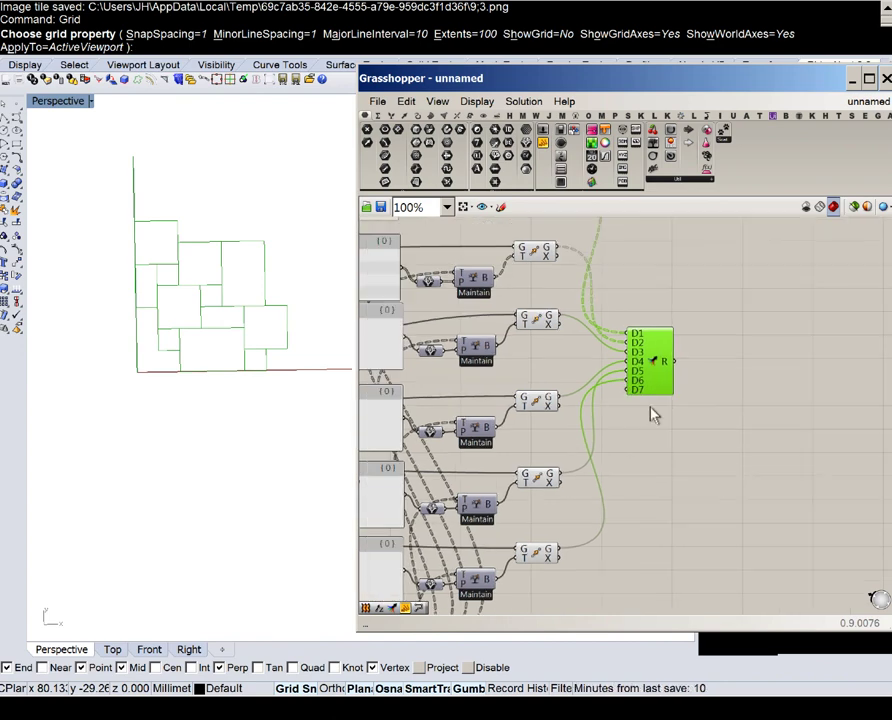
# - Turn off the preview of all the Tree Branch and Move components
pyautogui.scroll(-4, 630, 470)
pyautogui.moveTo(594, 538); pyautogui.dragTo(526, 259)
pyautogui.middleClick(551, 343)
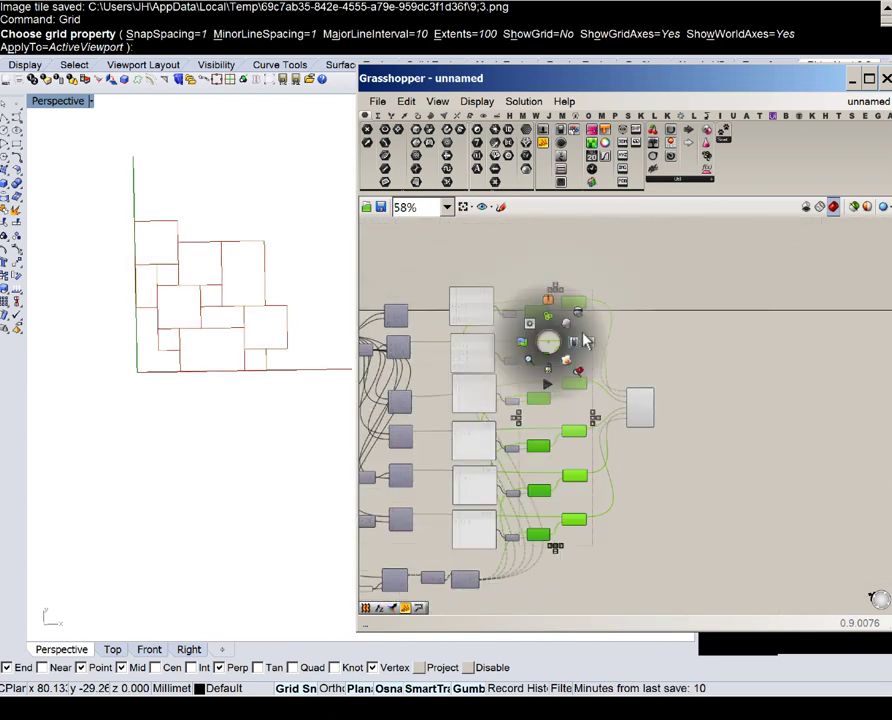
pyautogui.click(576, 310)
pyautogui.click(615, 314)
# - Add a Flatten Tree component after the Merge and connect the merged result to its tree input
pyautogui.moveTo(614, 406); pyautogui.dragTo(466, 404, button='right')
pyautogui.scroll(4, 467, 410)
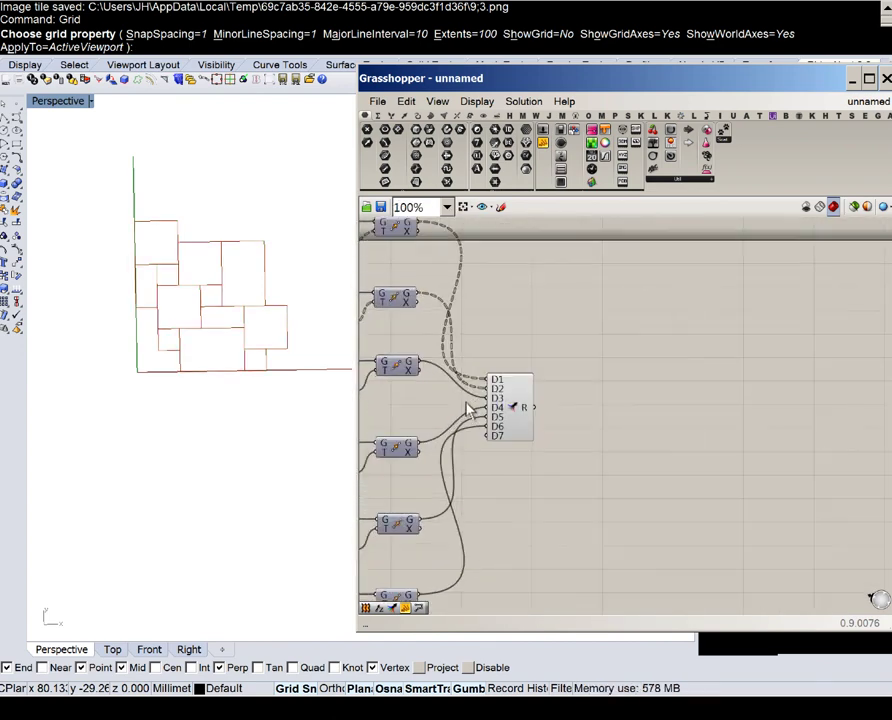
pyautogui.click(512, 405)
pyautogui.scroll(-1, 522, 393)
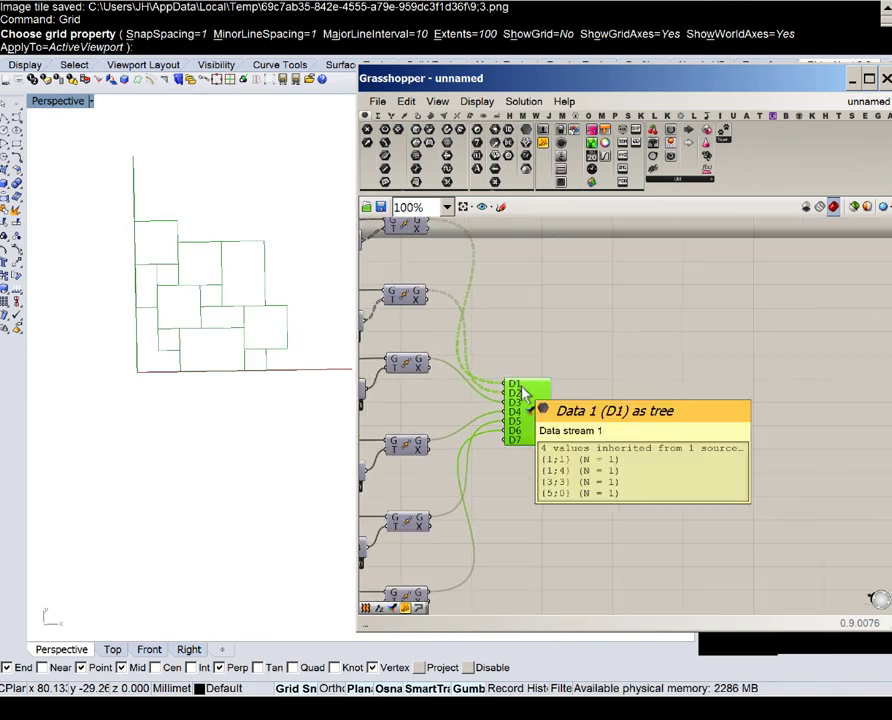
pyautogui.scroll(2, 524, 393)
pyautogui.moveTo(553, 425)
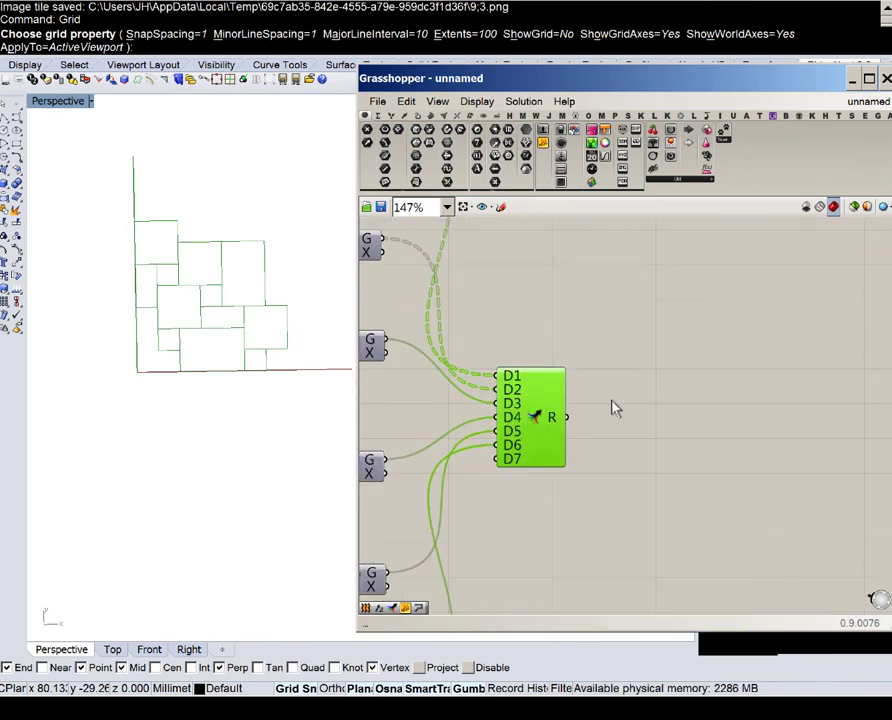
pyautogui.doubleClick(644, 398)
pyautogui.write('fla')
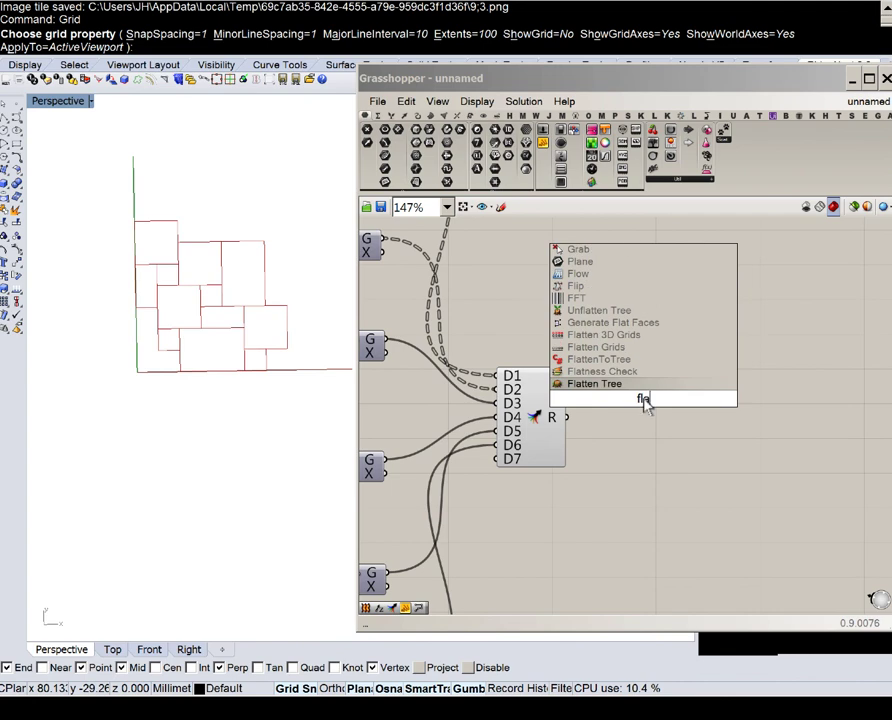
pyautogui.click(578, 388)
pyautogui.scroll(5, 582, 420)
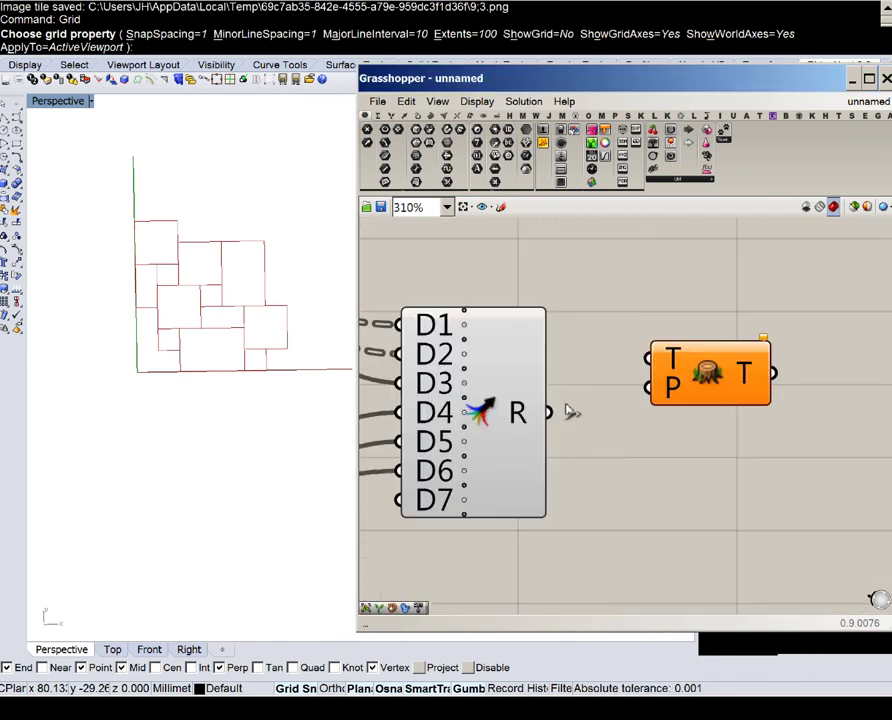
pyautogui.moveTo(563, 406); pyautogui.dragTo(671, 403)
# - Turn off the preview of the Merge component
pyautogui.scroll(-4, 592, 490)
pyautogui.moveTo(569, 530); pyautogui.dragTo(519, 480)
pyautogui.middleClick(495, 368)
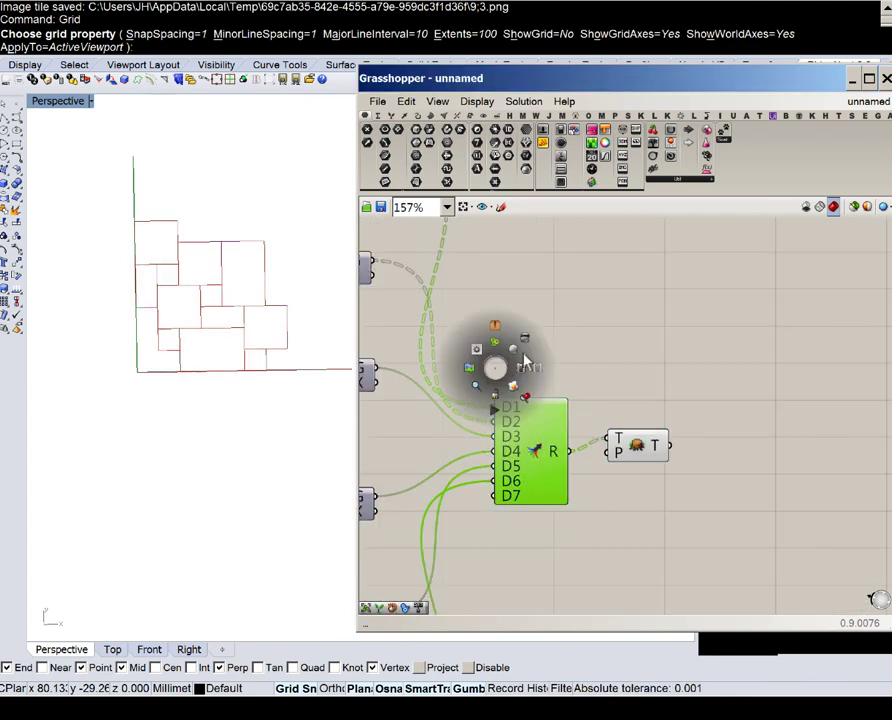
pyautogui.click(527, 339)
# - Add a Group component after the Flatten Tree and connect the flattened tree to its objects input
pyautogui.moveTo(687, 404); pyautogui.dragTo(541, 377, button='right')
pyautogui.scroll(2, 541, 390)
pyautogui.click(478, 394)
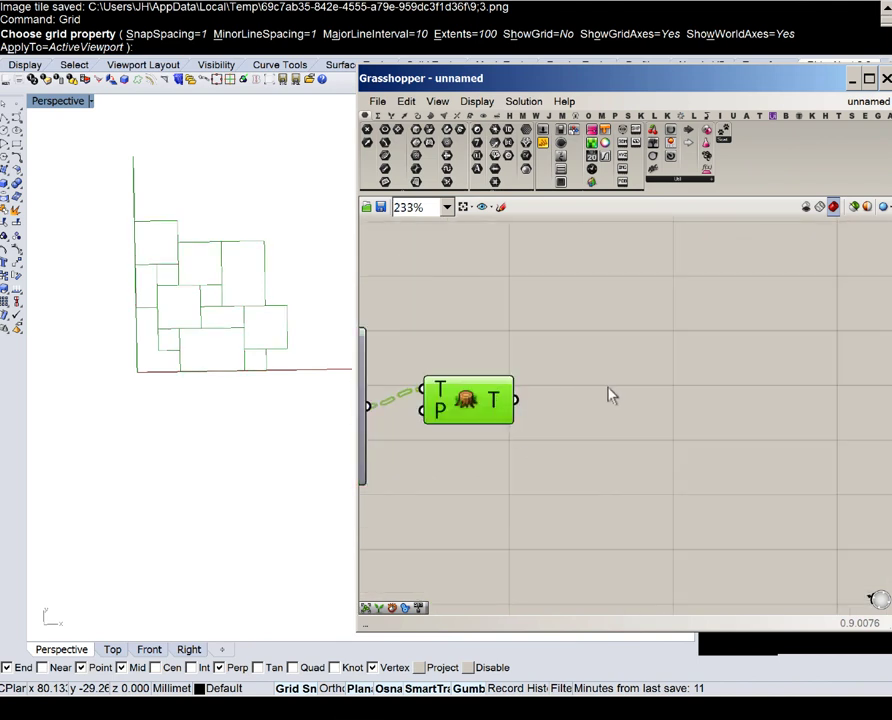
pyautogui.doubleClick(609, 387)
pyautogui.write('group')
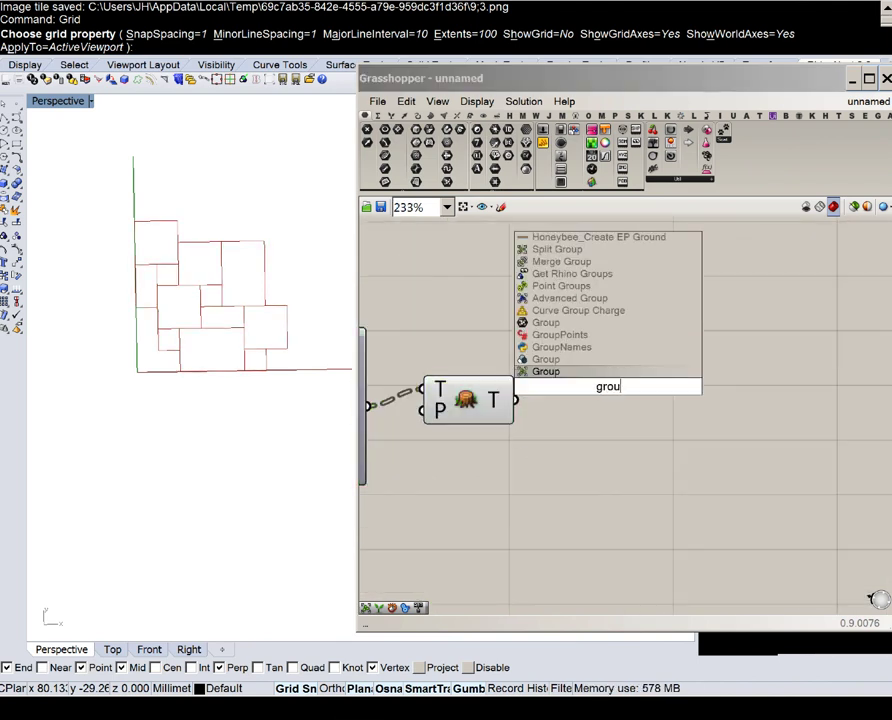
pyautogui.click(565, 371)
pyautogui.moveTo(515, 400); pyautogui.dragTo(590, 394)
# - Add a Move component after the Group and connect the grouped geometry to its geometry input
pyautogui.moveTo(609, 399); pyautogui.dragTo(526, 398, button='right')
pyautogui.doubleClick(600, 379)
pyautogui.write('move')
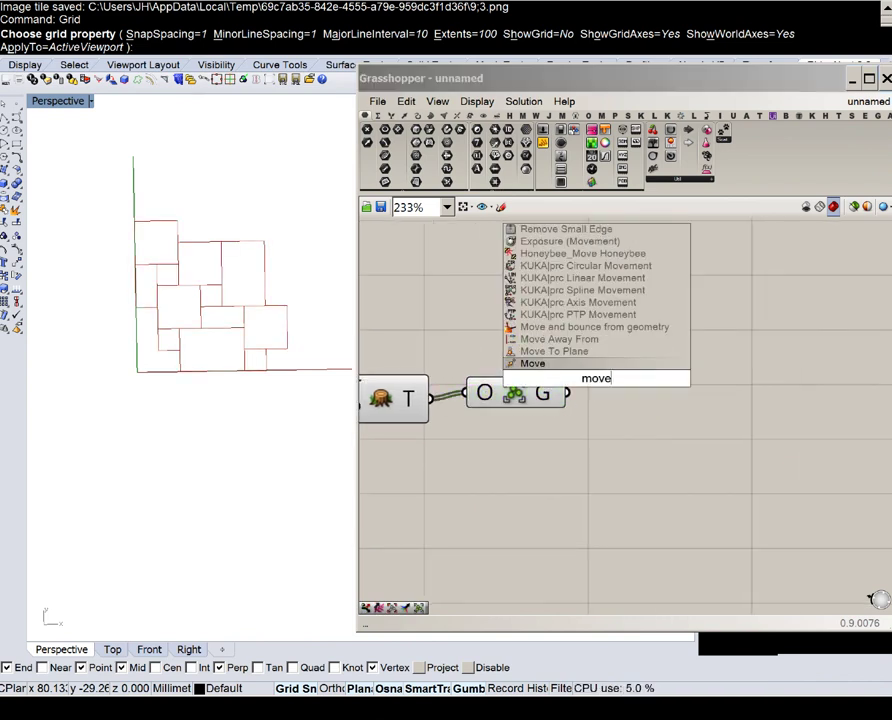
pyautogui.click(533, 364)
pyautogui.moveTo(580, 388); pyautogui.dragTo(670, 411)
pyautogui.moveTo(517, 398); pyautogui.dragTo(812, 416)
pyautogui.moveTo(548, 403)
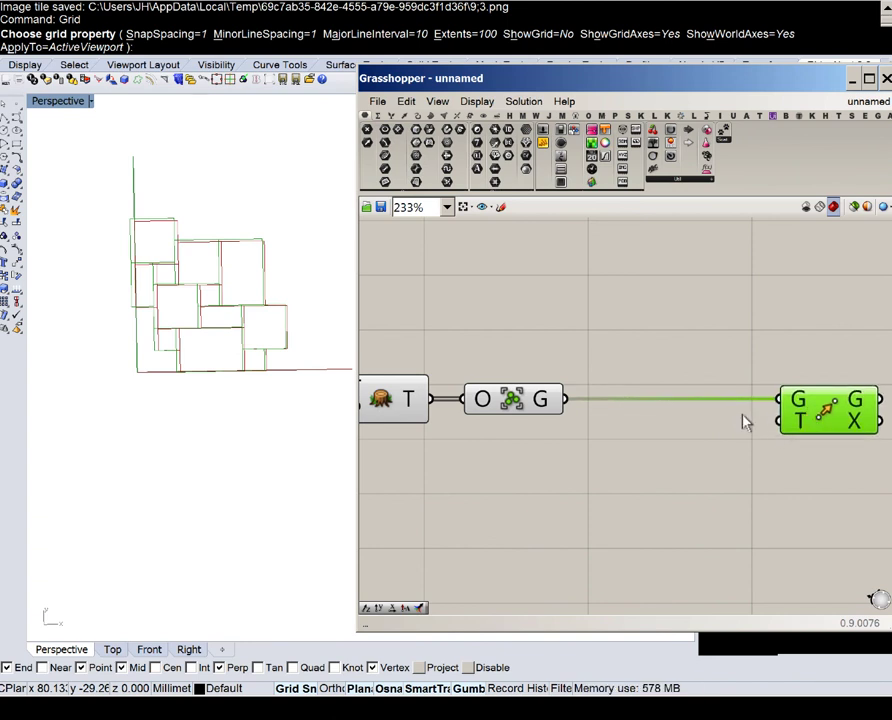
# - Locate the Extent Y slider feeding the square grid and move it lower on the canvas
pyautogui.click(612, 450)
pyautogui.doubleClick(626, 459)
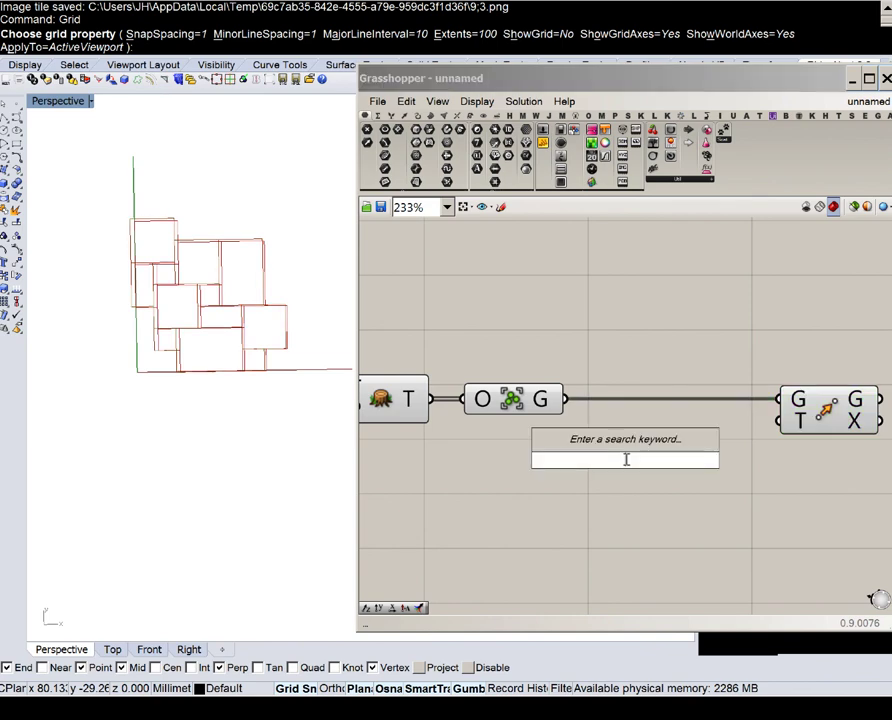
pyautogui.moveTo(542, 490); pyautogui.dragTo(702, 432, button='right')
pyautogui.scroll(-5, 702, 432)
pyautogui.moveTo(395, 430); pyautogui.dragTo(615, 430, button='right')
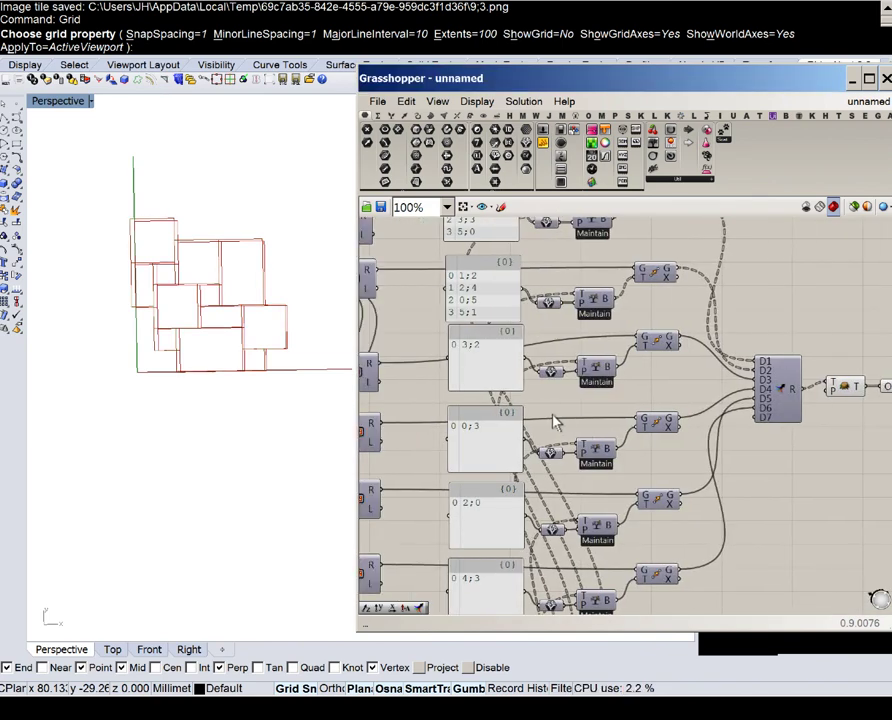
pyautogui.scroll(-6, 558, 424)
pyautogui.moveTo(534, 430); pyautogui.dragTo(535, 422, button='right')
pyautogui.scroll(5, 535, 420)
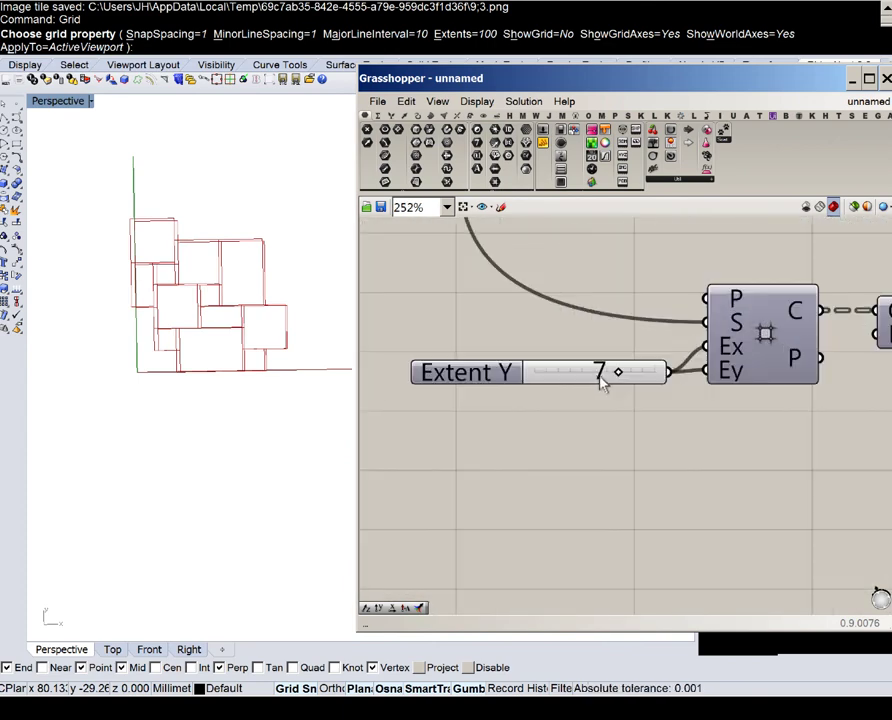
pyautogui.moveTo(603, 376); pyautogui.dragTo(577, 444)
# - Add a Subtraction component, connect the Extent Y slider to its A input, and place it below the Group component
pyautogui.moveTo(690, 450); pyautogui.dragTo(510, 464, button='right')
pyautogui.doubleClick(606, 462)
pyautogui.write('s')
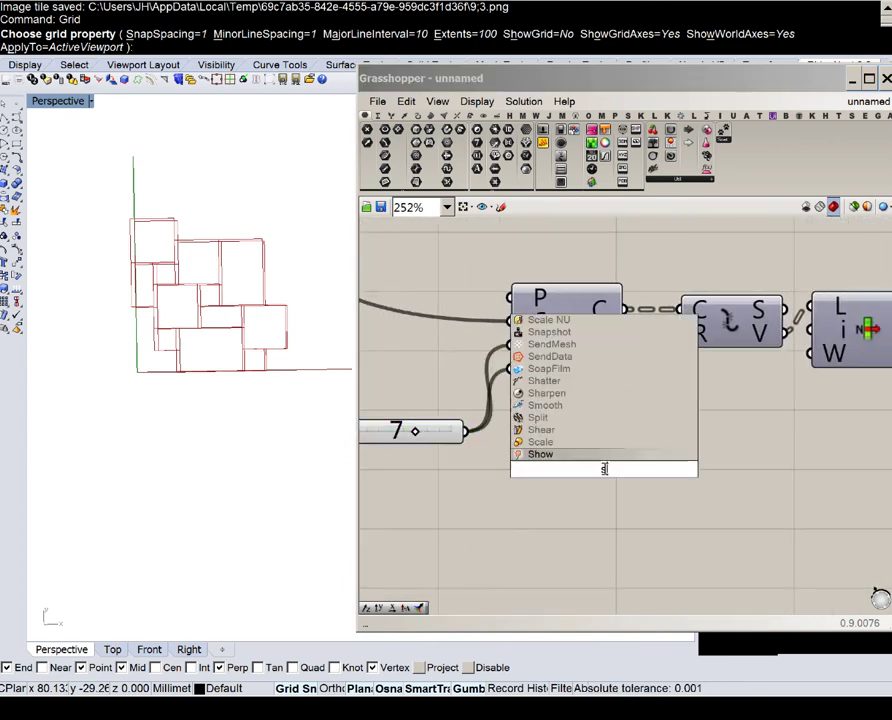
pyautogui.write('ubtra')
pyautogui.press('Return')
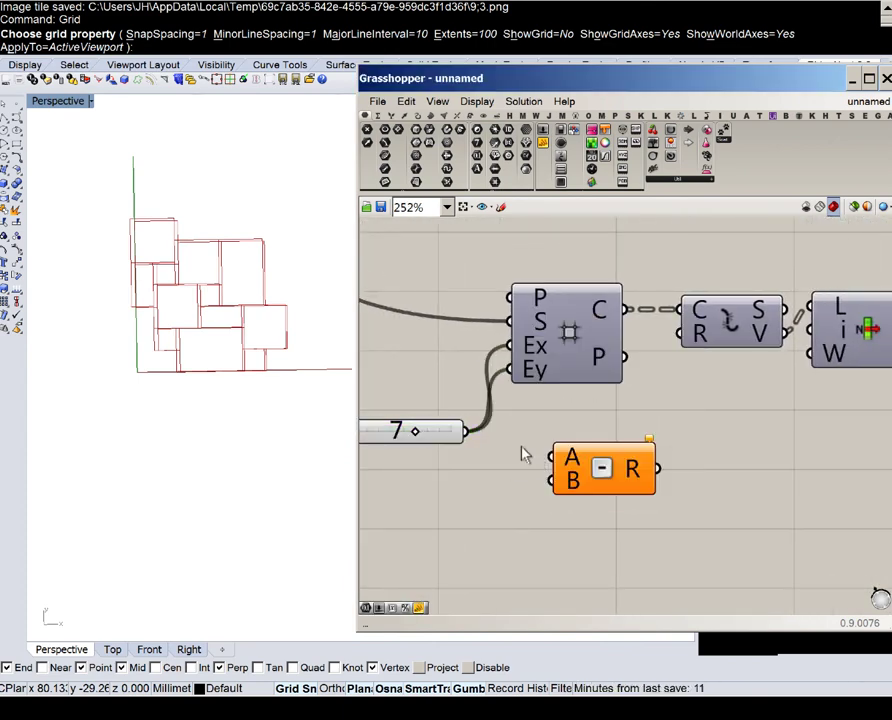
pyautogui.scroll(2, 467, 437)
pyautogui.moveTo(461, 431); pyautogui.dragTo(565, 466)
pyautogui.click(630, 480)
pyautogui.scroll(-6, 630, 480)
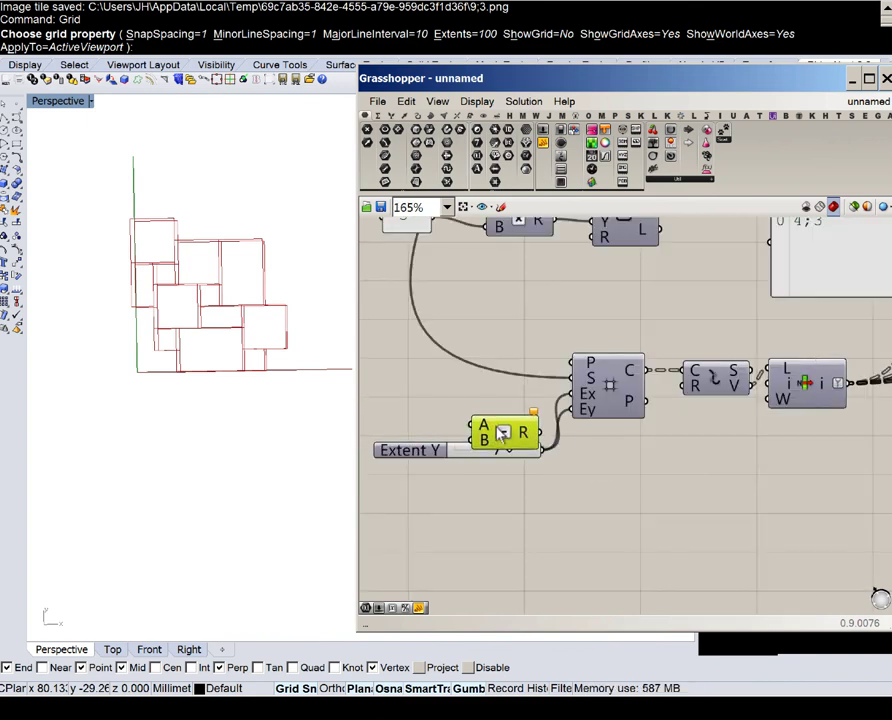
pyautogui.scroll(4, 530, 436)
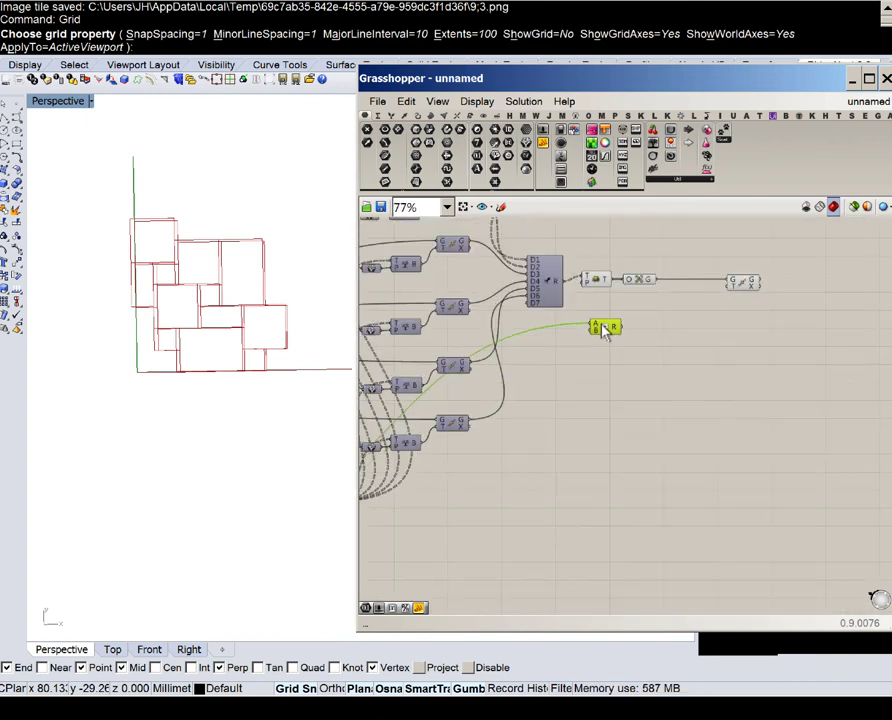
# - Add a panel containing 1 and connect it to the Subtraction's B input
pyautogui.scroll(3, 600, 350)
pyautogui.doubleClick(519, 364)
pyautogui.write('panel')
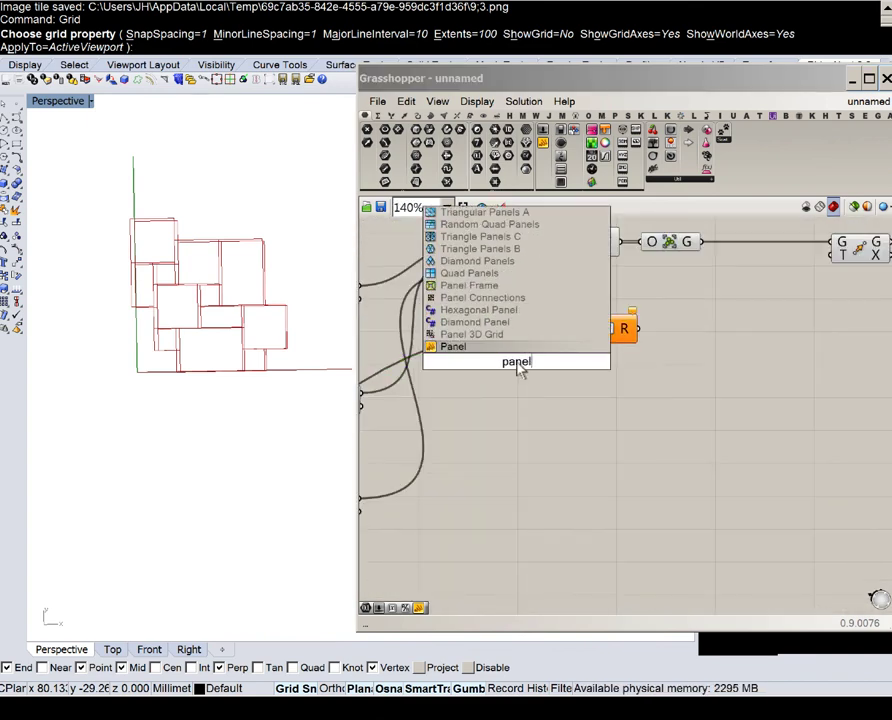
pyautogui.press('Return')
pyautogui.doubleClick(517, 367)
pyautogui.write('1')
pyautogui.click(548, 392)
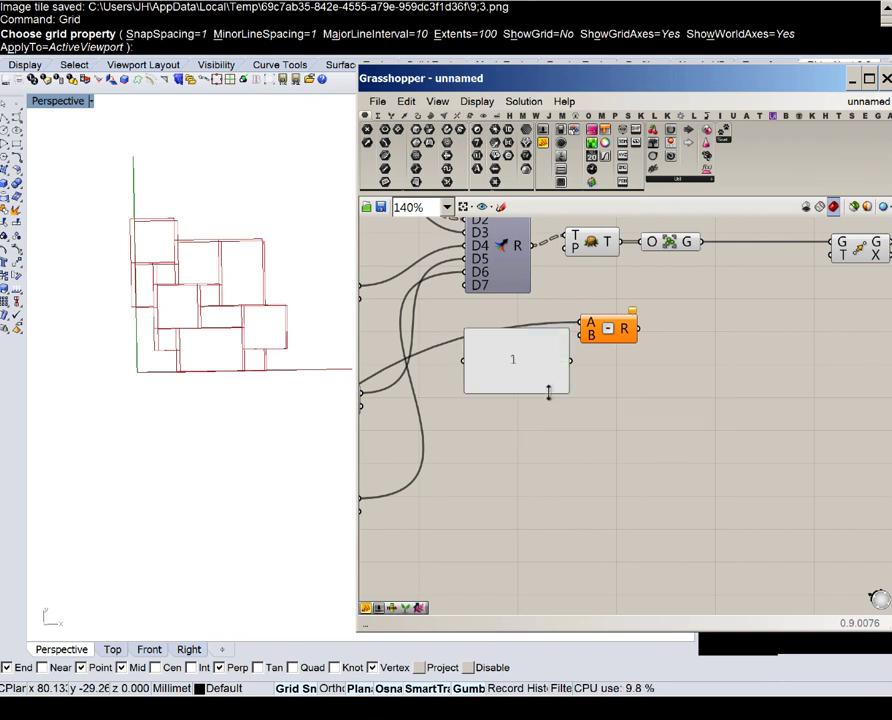
pyautogui.moveTo(566, 389); pyautogui.dragTo(581, 337)
pyautogui.moveTo(637, 338); pyautogui.dragTo(498, 370, button='right')
pyautogui.moveTo(451, 365); pyautogui.dragTo(433, 367)
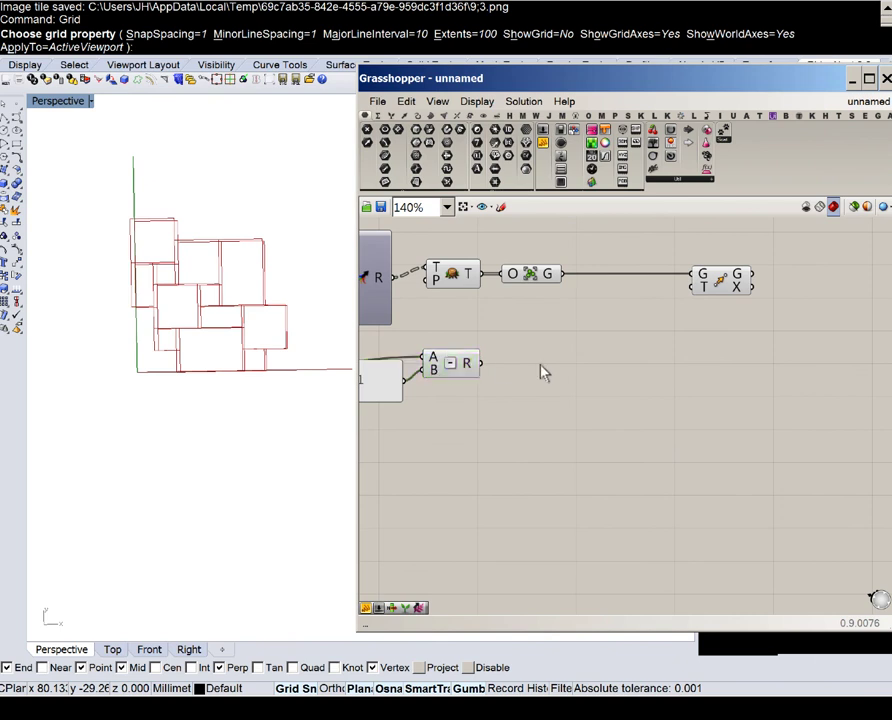
# - Add a Unit X vector and a Series component below the Group, with Unit X placed under the Series
pyautogui.doubleClick(541, 365)
pyautogui.write('x')
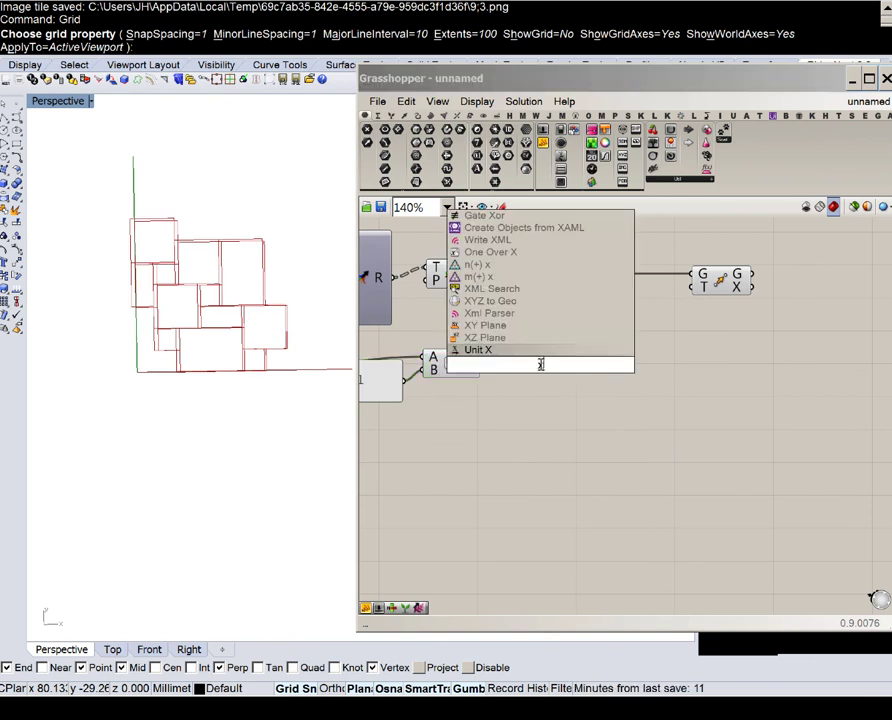
pyautogui.click(511, 354)
pyautogui.doubleClick(560, 321)
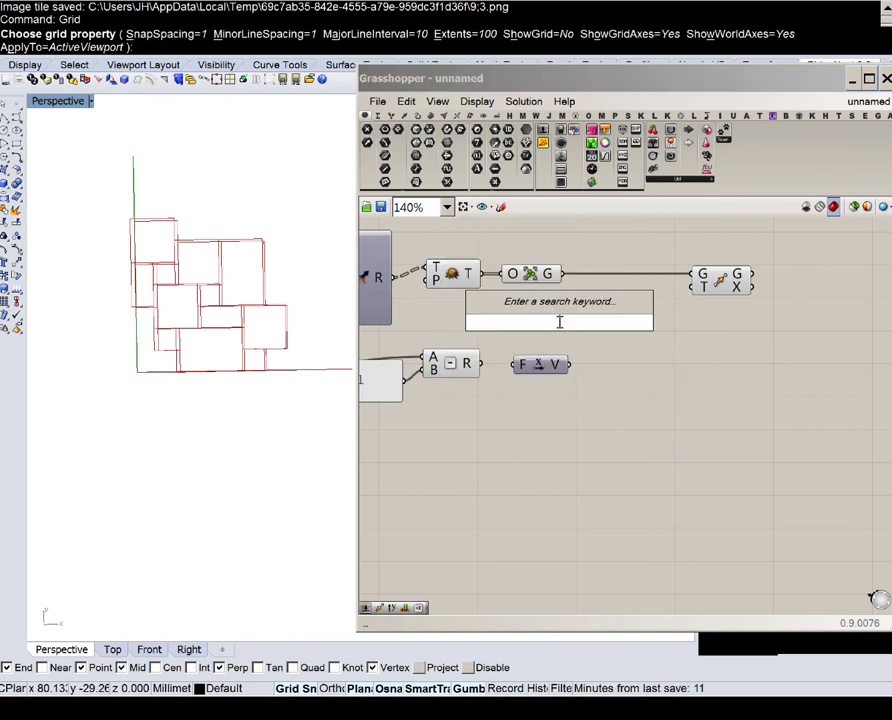
pyautogui.write('serir')
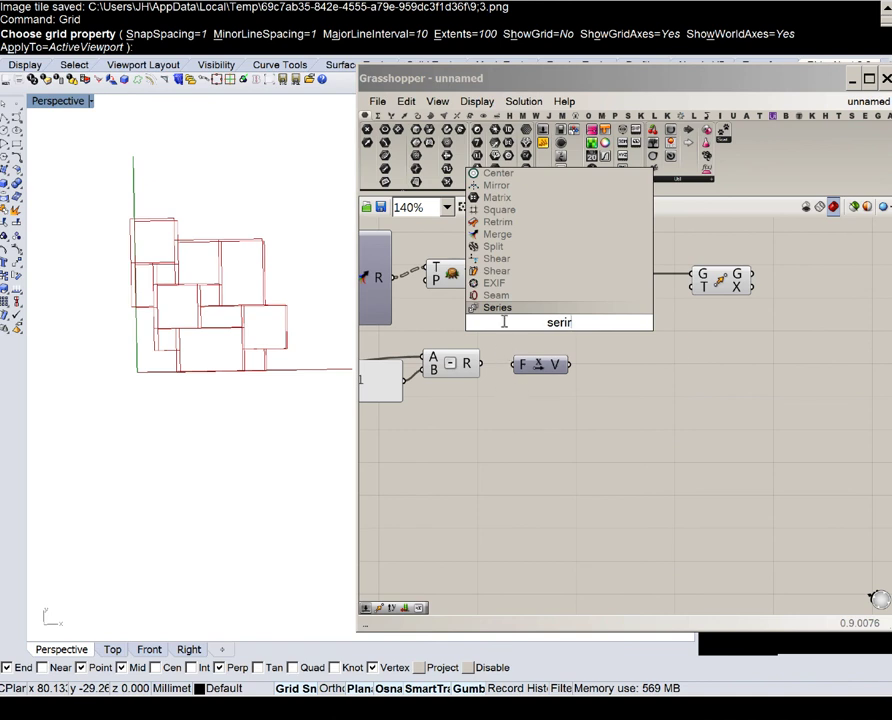
pyautogui.click(512, 308)
pyautogui.moveTo(536, 364); pyautogui.dragTo(519, 441)
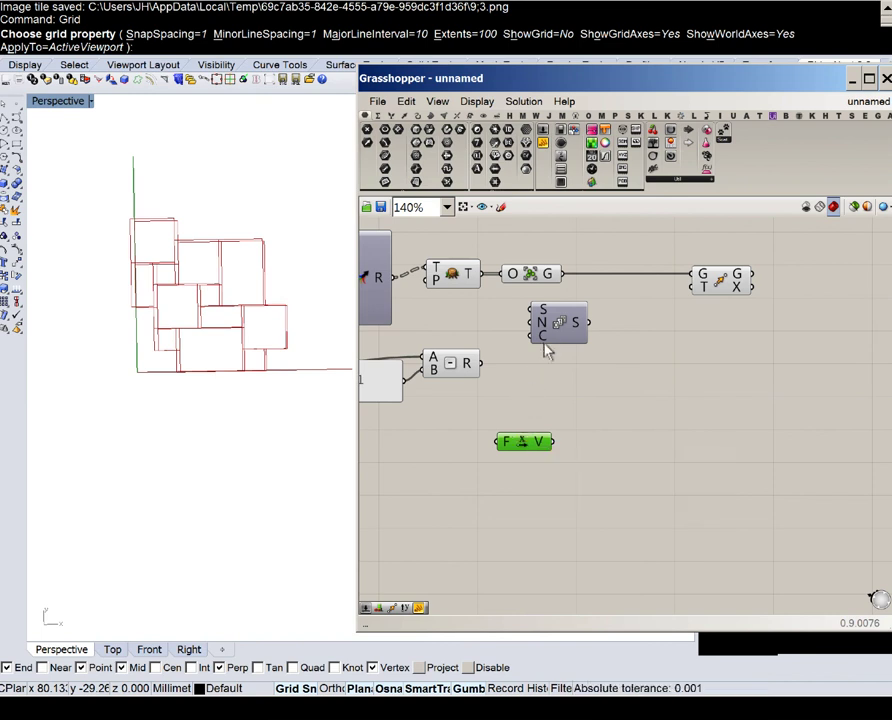
pyautogui.moveTo(545, 336); pyautogui.dragTo(555, 373)
# - Add a Number parameter fed by slider A and bring it beside the Subtraction component
pyautogui.scroll(5, 512, 382)
pyautogui.scroll(-3, 512, 382)
pyautogui.moveTo(512, 382); pyautogui.dragTo(669, 384, button='right')
pyautogui.scroll(-6, 672, 392)
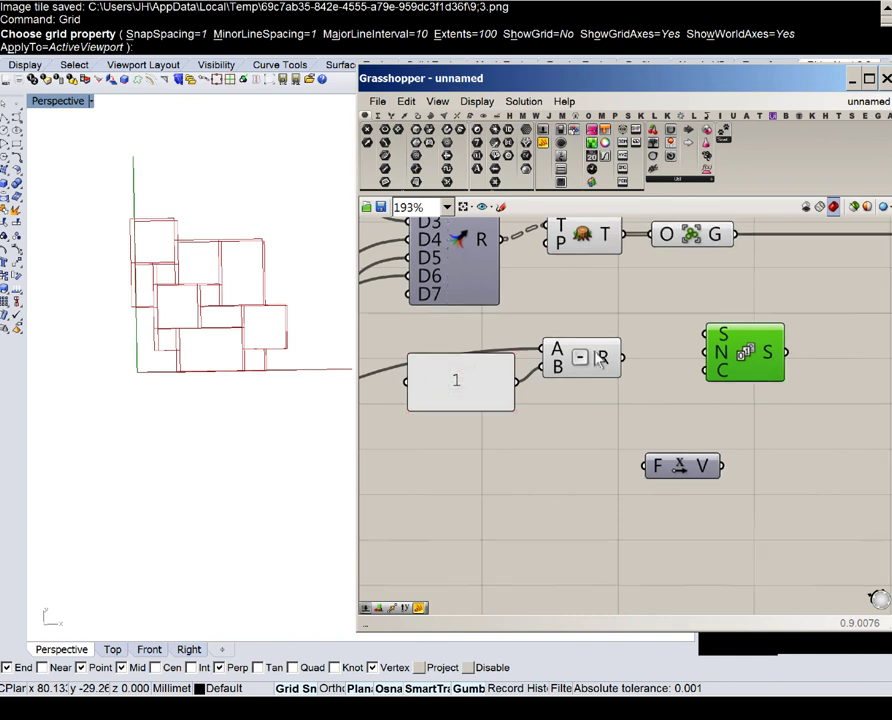
pyautogui.scroll(3, 632, 372)
pyautogui.doubleClick(606, 418)
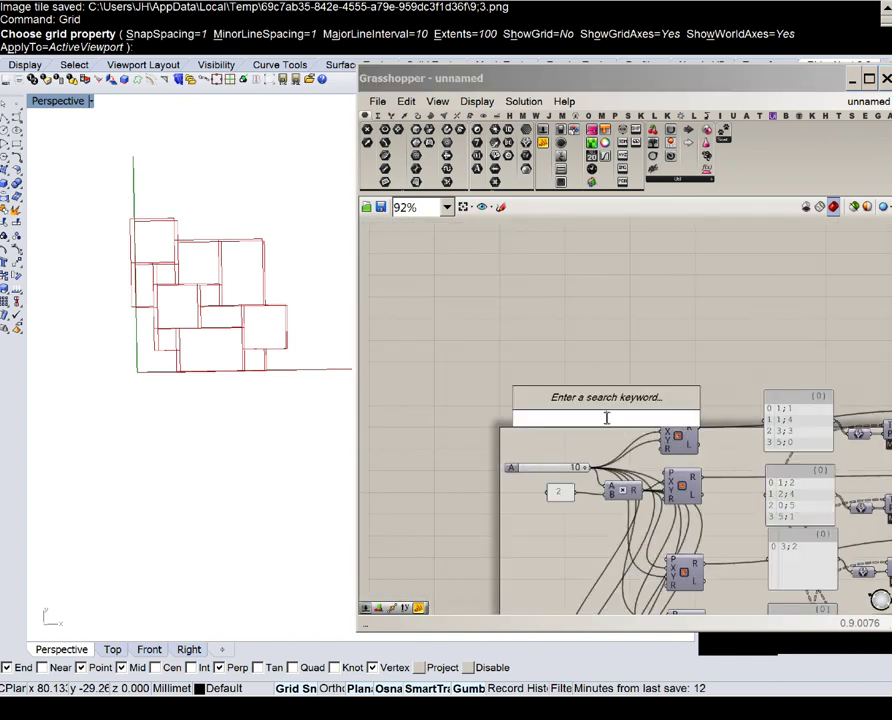
pyautogui.write('num')
pyautogui.press('Return')
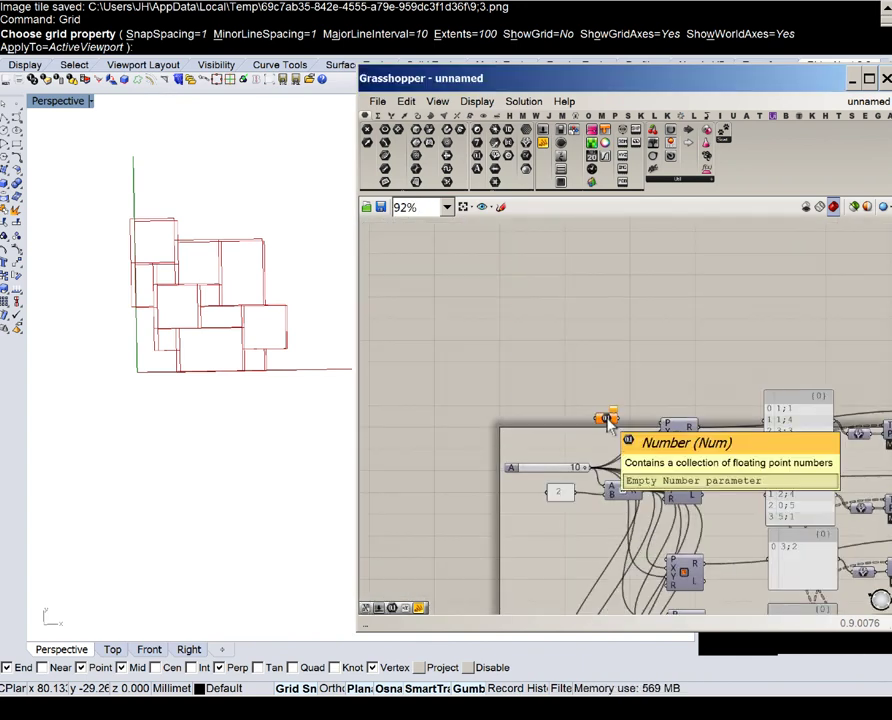
pyautogui.scroll(4, 608, 422)
pyautogui.moveTo(564, 553); pyautogui.dragTo(687, 410)
pyautogui.scroll(-9, 544, 334)
pyautogui.scroll(5, 690, 410)
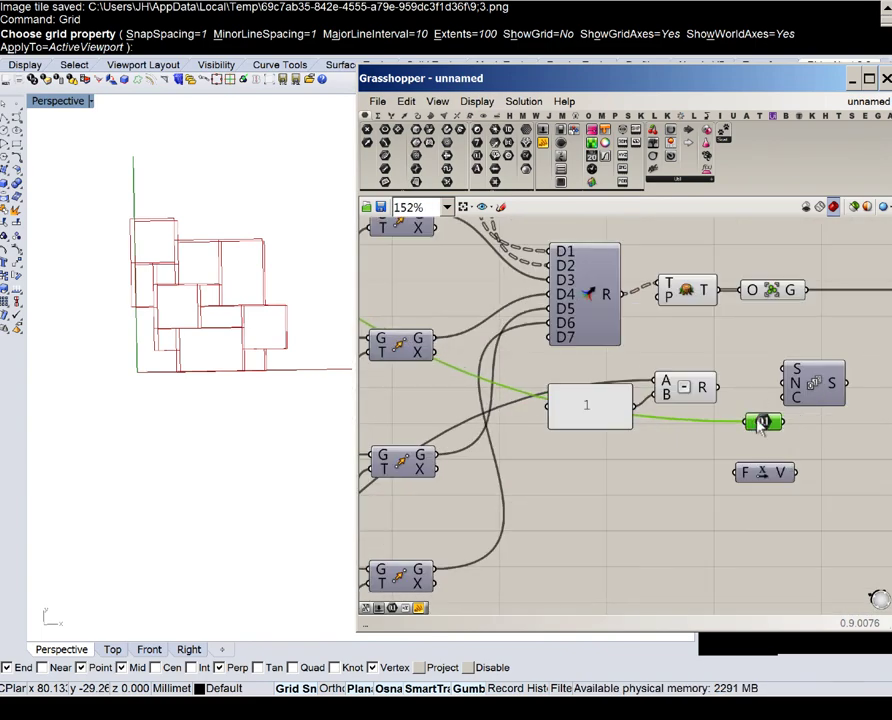
# - Move the panel and Subtraction component down and align the Number parameter just above them
pyautogui.moveTo(706, 453); pyautogui.dragTo(611, 393)
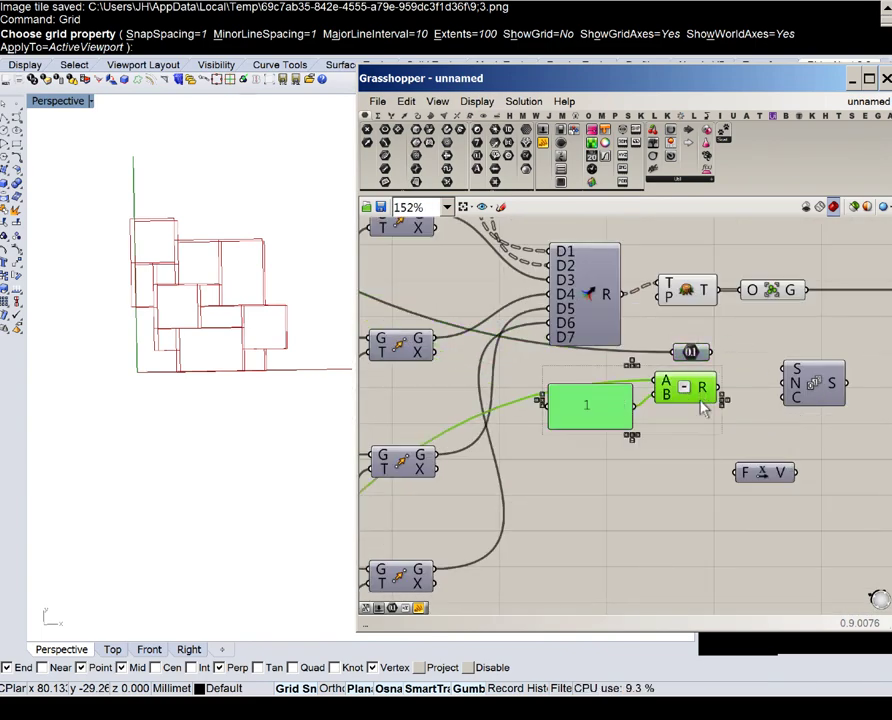
pyautogui.moveTo(700, 401); pyautogui.dragTo(700, 449)
pyautogui.click(730, 401)
pyautogui.scroll(3, 690, 362)
pyautogui.moveTo(690, 364); pyautogui.dragTo(694, 449)
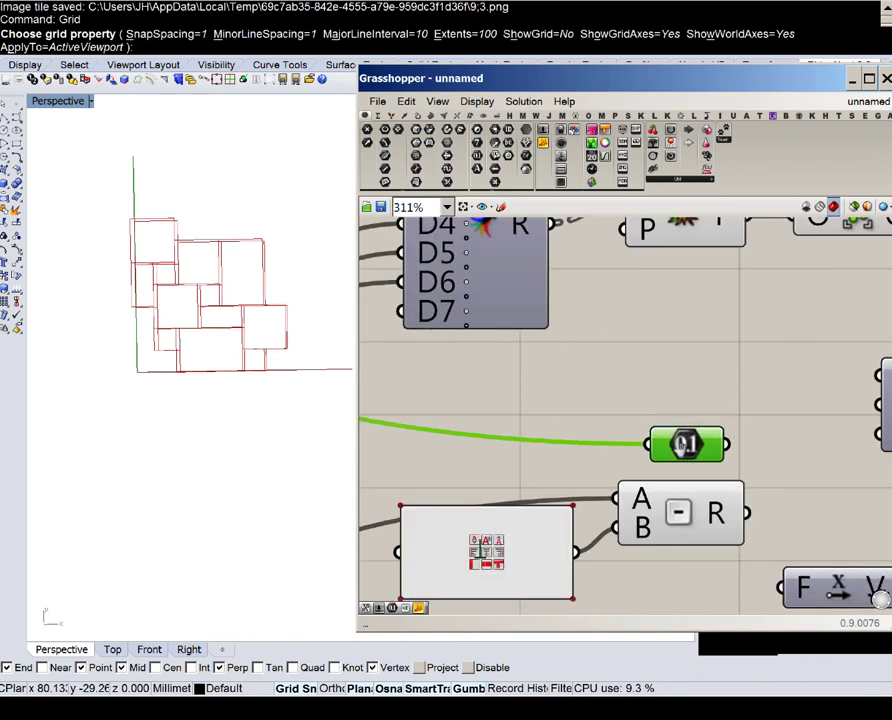
# - Connect the Number parameter to the Series step input and the Subtraction result to its count input
pyautogui.moveTo(698, 446); pyautogui.dragTo(540, 430, button='right')
pyautogui.moveTo(542, 430); pyautogui.dragTo(721, 388)
pyautogui.moveTo(785, 395); pyautogui.dragTo(735, 447)
pyautogui.moveTo(590, 503); pyautogui.dragTo(645, 478, button='right')
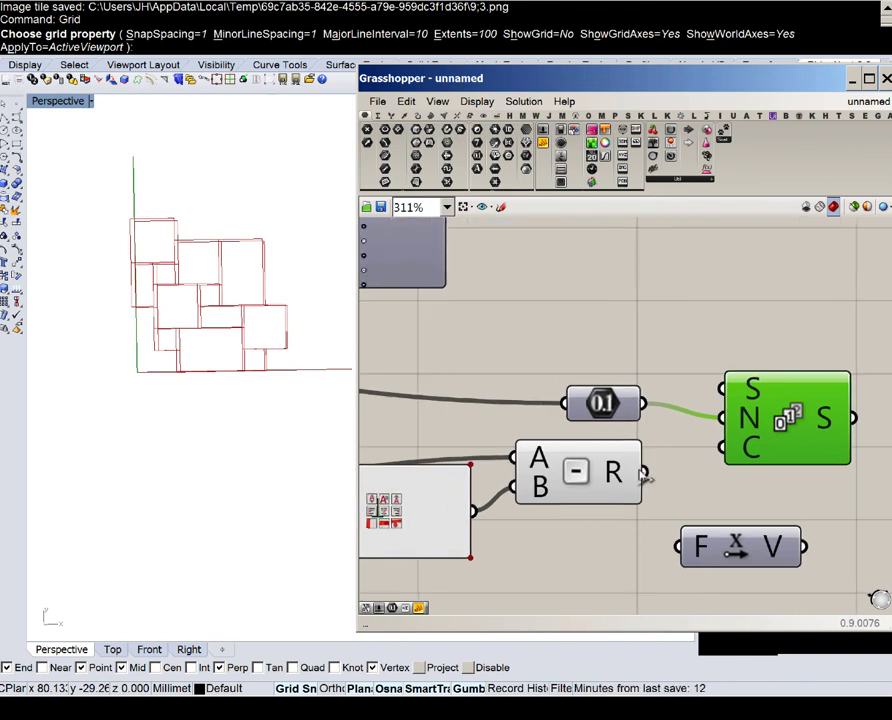
pyautogui.moveTo(645, 478); pyautogui.dragTo(722, 447)
pyautogui.moveTo(806, 442); pyautogui.dragTo(759, 426)
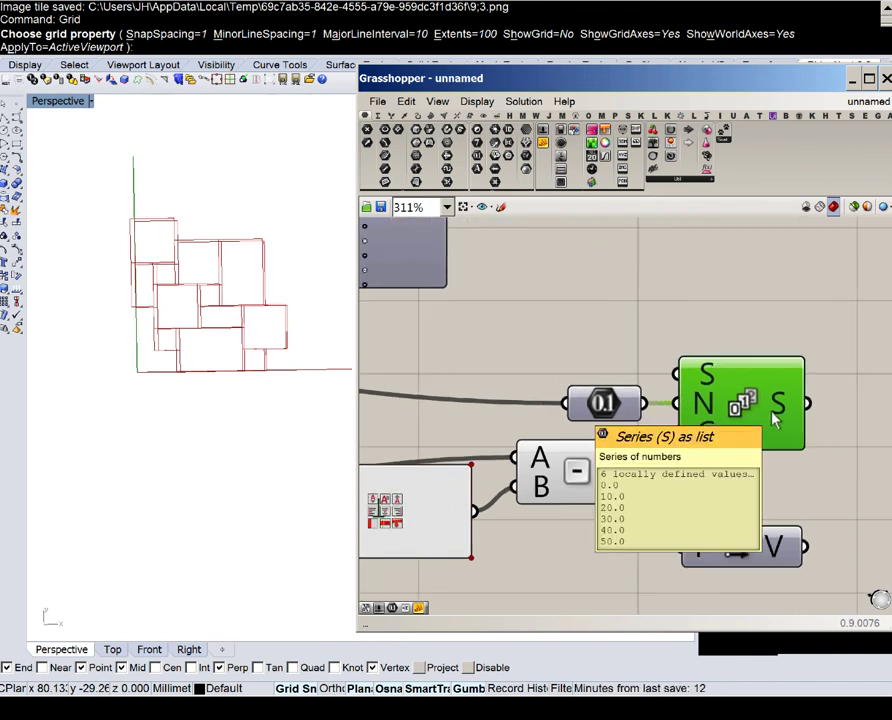
# - Connect the Series output to the Unit X factor input and line the vector up beside the Series
pyautogui.moveTo(771, 411); pyautogui.dragTo(560, 375, button='right')
pyautogui.moveTo(568, 515); pyautogui.dragTo(761, 384)
pyautogui.moveTo(686, 393); pyautogui.dragTo(550, 396, button='right')
pyautogui.scroll(-3, 565, 390)
pyautogui.moveTo(607, 383); pyautogui.dragTo(706, 376, button='right')
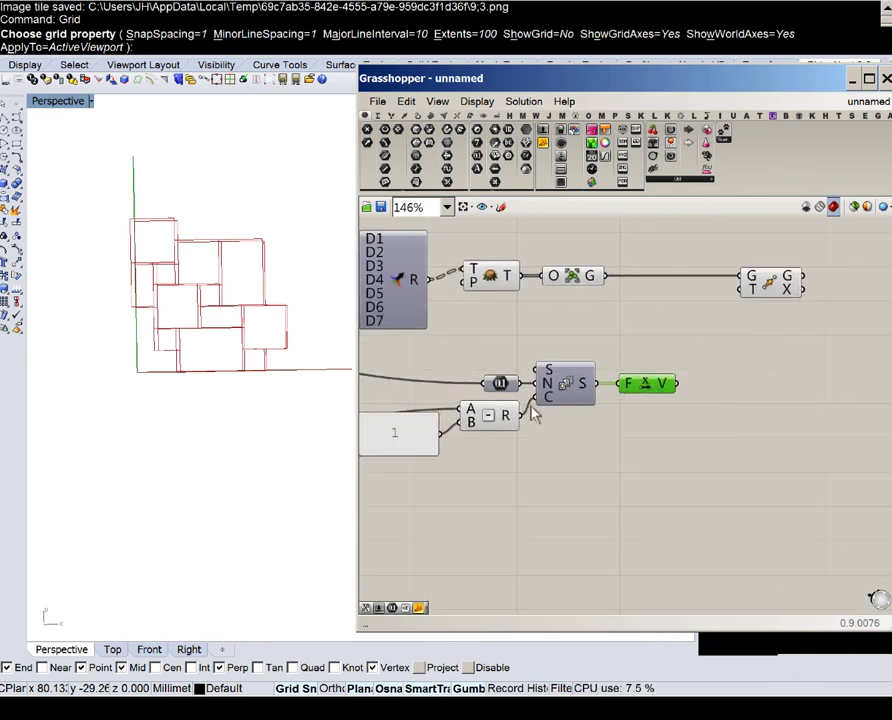
# - Shift the Series and Unit X components together to make room after the Subtraction
pyautogui.scroll(2, 530, 410)
pyautogui.moveTo(737, 419); pyautogui.dragTo(585, 350)
pyautogui.moveTo(577, 378); pyautogui.dragTo(702, 393)
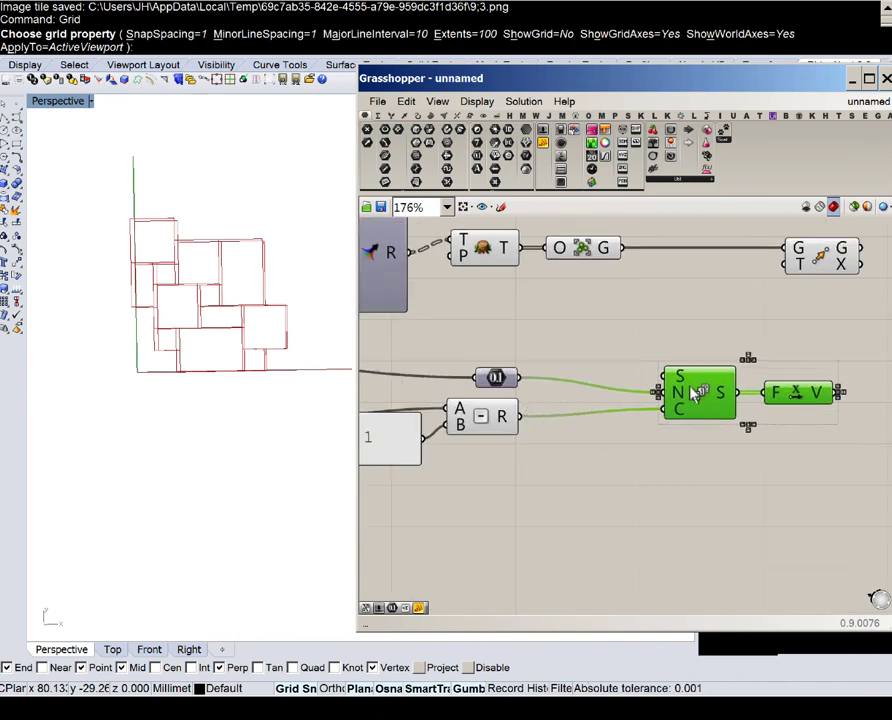
pyautogui.doubleClick(612, 445)
pyautogui.write('mul')
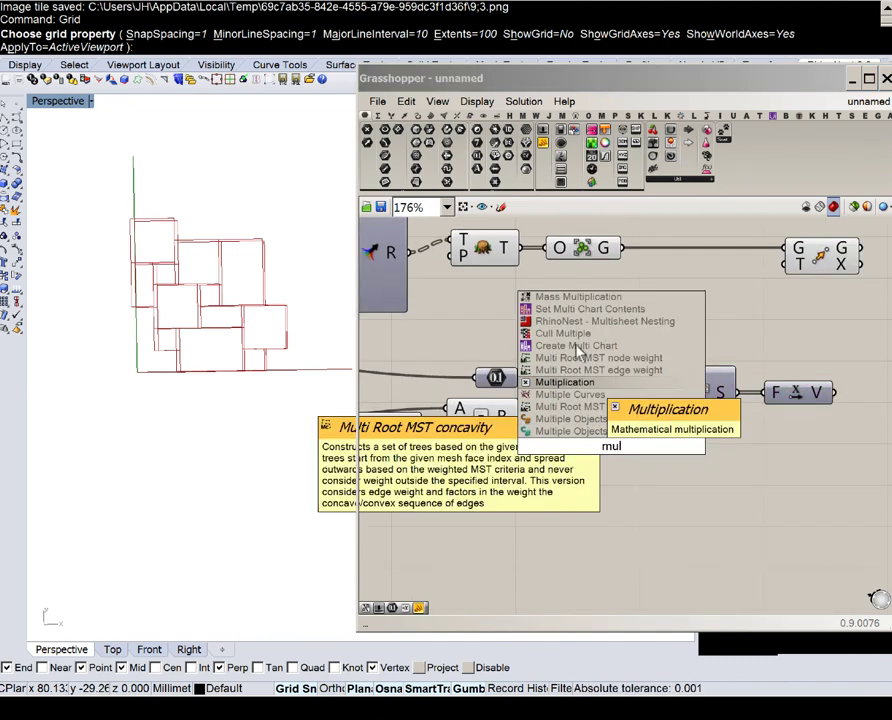
pyautogui.click(563, 394)
pyautogui.click(609, 446)
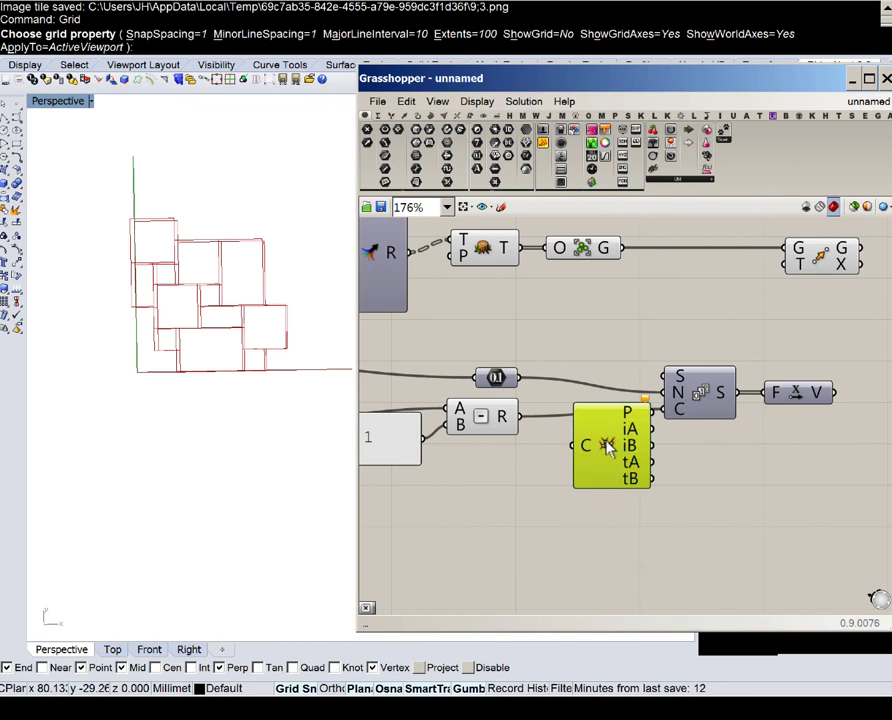
pyautogui.press('Delete')
# - Add a Multiplication component between the Subtraction and the Series
pyautogui.doubleClick(606, 443)
pyautogui.write('mult')
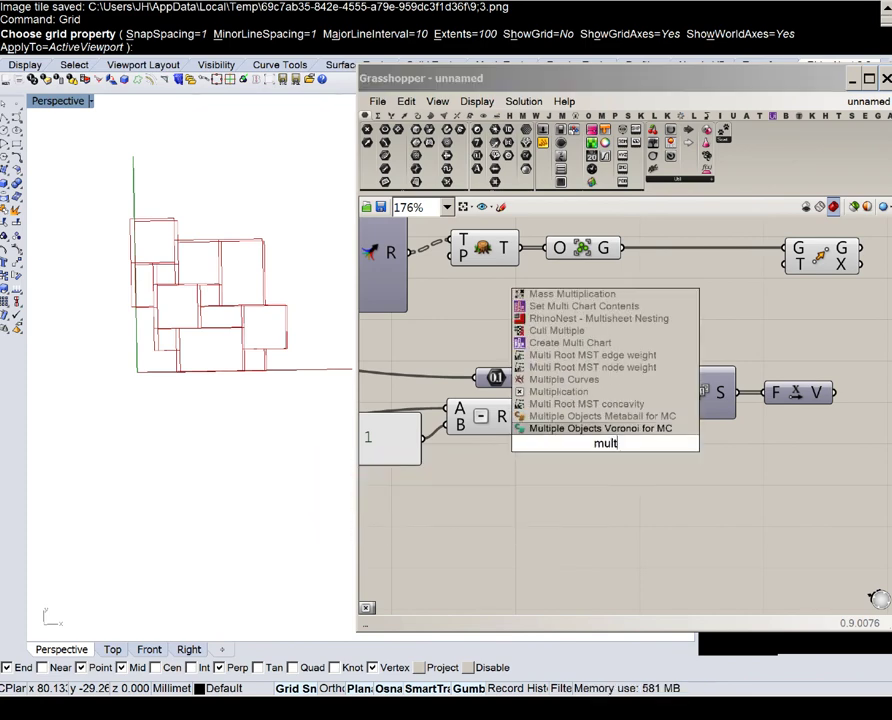
pyautogui.press('Up')
pyautogui.press('Up')
pyautogui.press('Up')
pyautogui.press('Return')
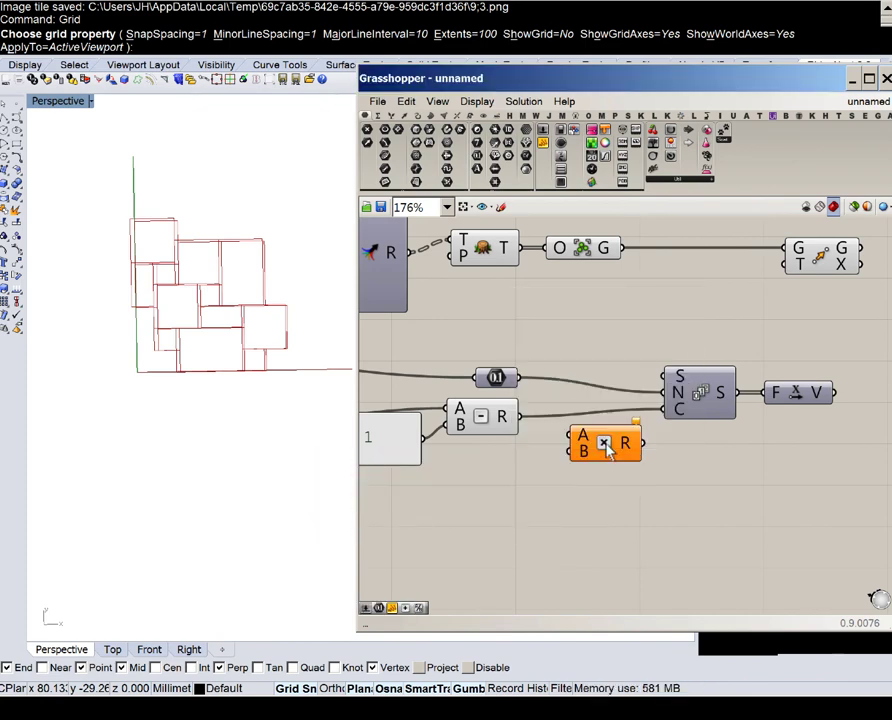
# - Multiply the Number parameter (A) by the Subtraction result (B) and connect the product to the Series step input
pyautogui.scroll(1, 540, 360)
pyautogui.scroll(4, 539, 353)
pyautogui.scroll(-2, 636, 436)
pyautogui.moveTo(482, 433); pyautogui.dragTo(673, 455)
pyautogui.moveTo(534, 507); pyautogui.dragTo(618, 481)
pyautogui.moveTo(605, 457); pyautogui.dragTo(401, 413, button='right')
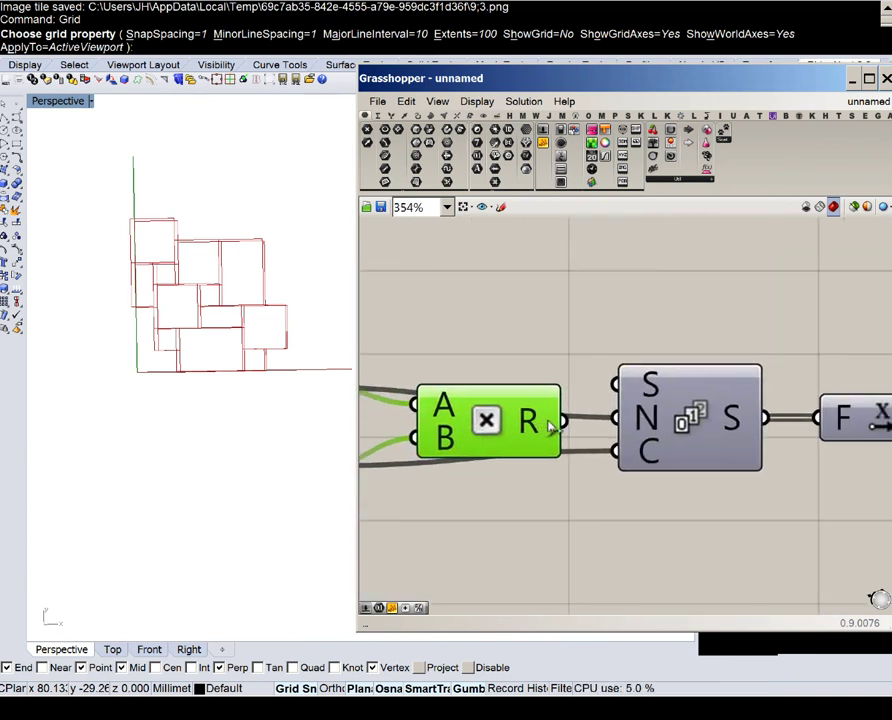
pyautogui.moveTo(593, 429); pyautogui.dragTo(695, 376, button='right')
pyautogui.scroll(-4, 737, 332)
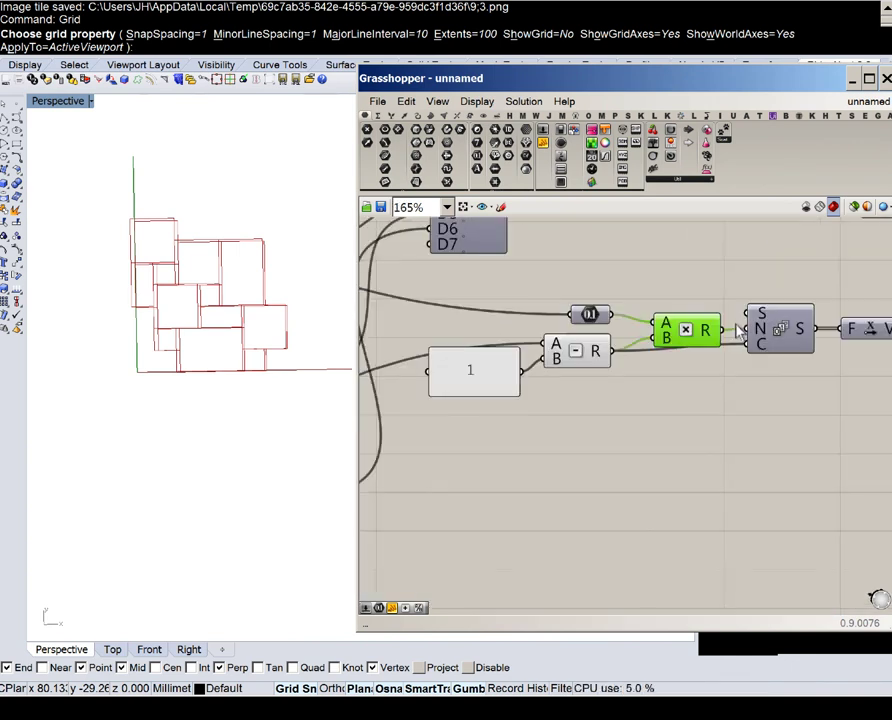
# - Add a Number Slider with the value 10 below the Multiplication and connect it to the Series count input
pyautogui.doubleClick(686, 428)
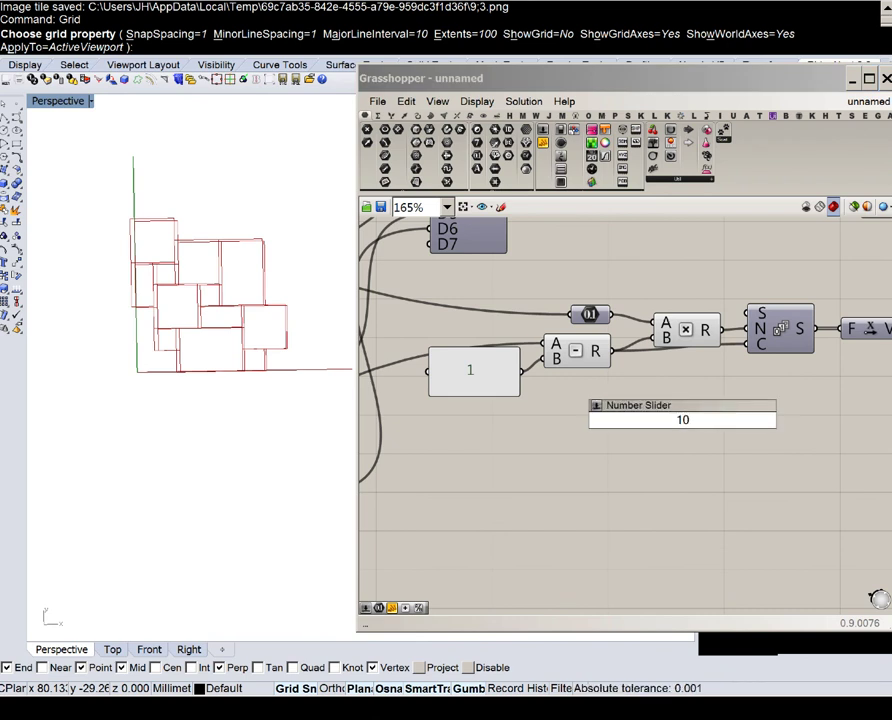
pyautogui.write('10')
pyautogui.press('Return')
pyautogui.scroll(2, 660, 482)
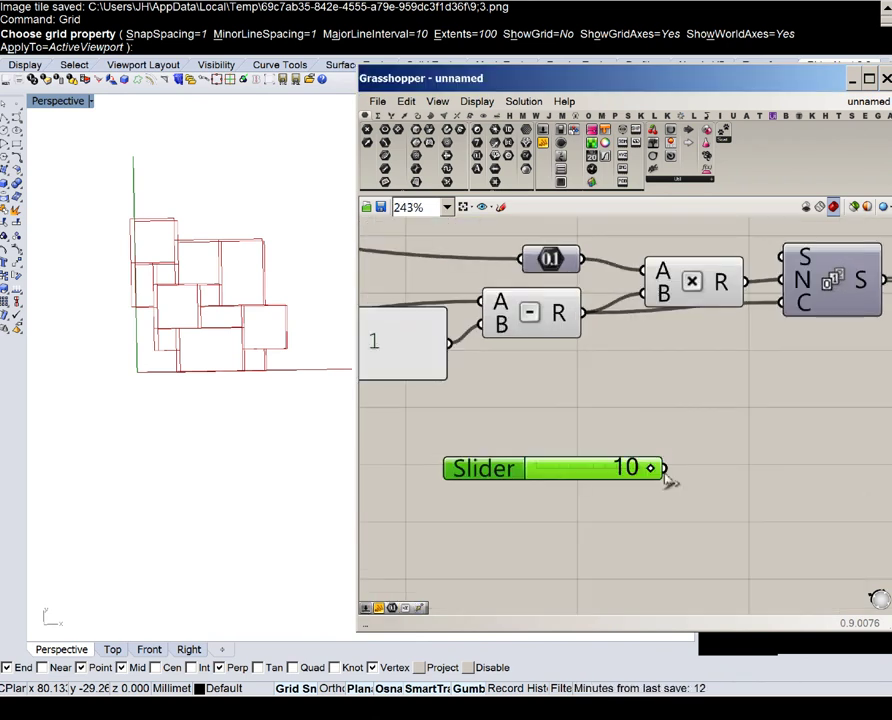
pyautogui.moveTo(664, 472); pyautogui.dragTo(783, 303)
# - Connect the Unit X vector to the Move component's motion input and check the row of repeated patterns in the viewport
pyautogui.moveTo(782, 330); pyautogui.dragTo(370, 460, button='right')
pyautogui.scroll(-1, 370, 460)
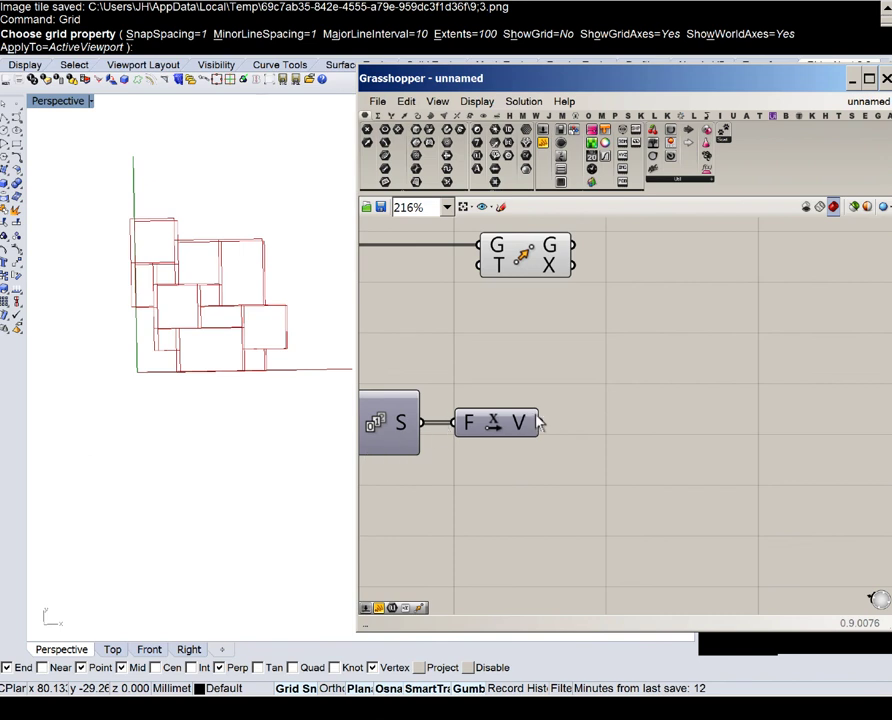
pyautogui.moveTo(549, 418); pyautogui.dragTo(484, 265)
pyautogui.click(518, 262)
pyautogui.moveTo(298, 266); pyautogui.dragTo(294, 280, button='right')
pyautogui.scroll(-12, 236, 280)
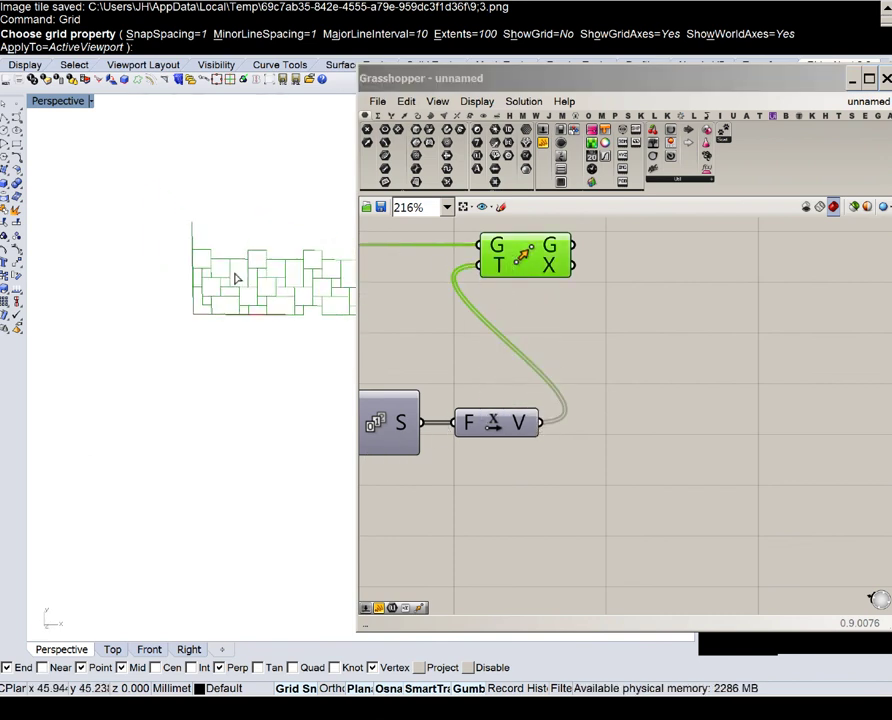
pyautogui.scroll(-2, 236, 279)
pyautogui.scroll(9, 309, 281)
pyautogui.scroll(-2, 313, 282)
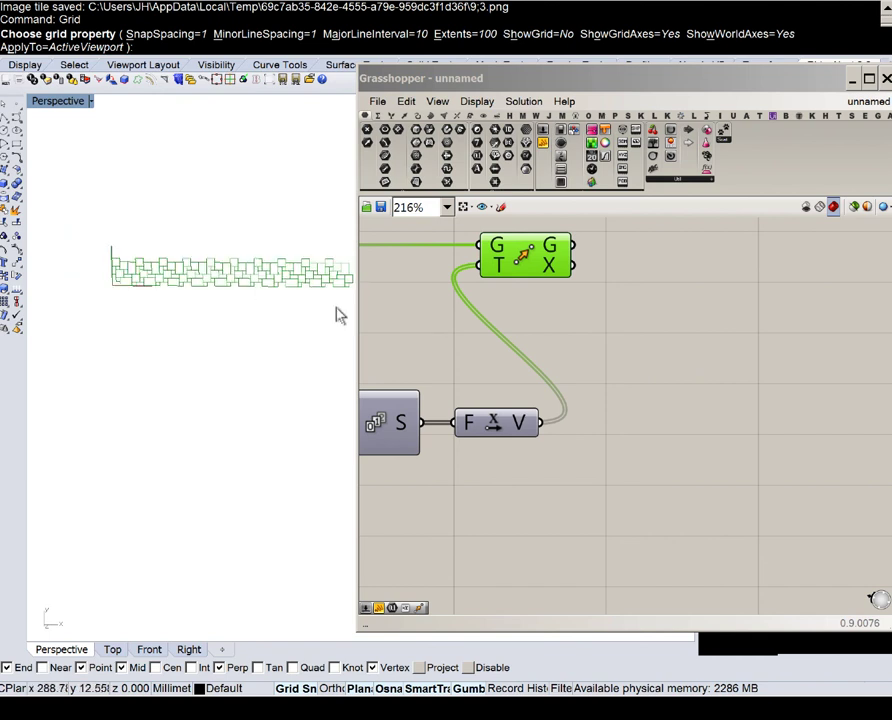
# - Turn off the preview of the components between the pattern merge and the Move, including the Group and Series
pyautogui.moveTo(423, 321); pyautogui.dragTo(572, 321, button='right')
pyautogui.scroll(-4, 575, 328)
pyautogui.scroll(1, 600, 310)
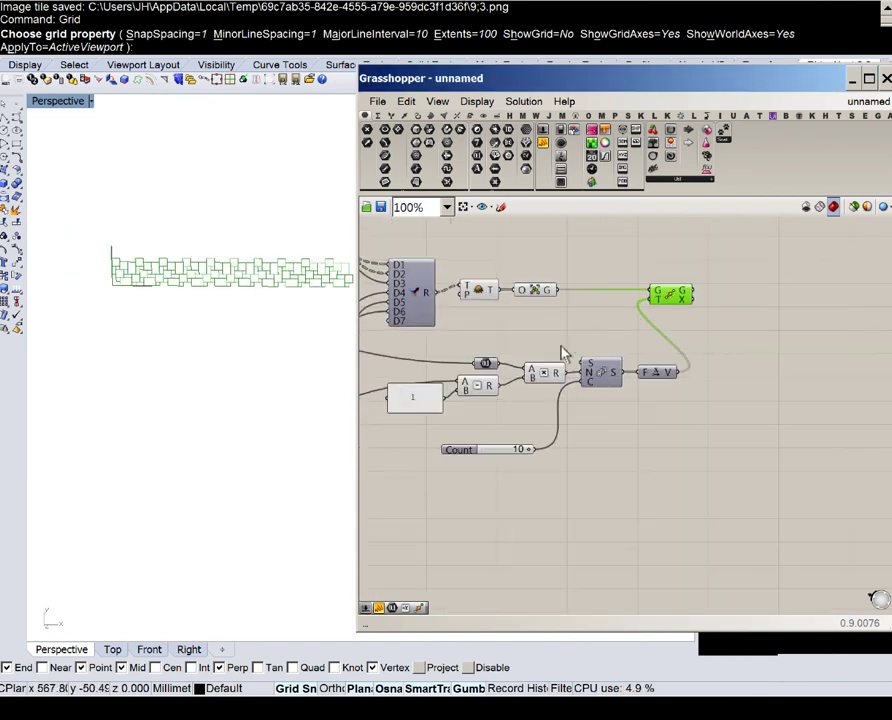
pyautogui.moveTo(510, 322); pyautogui.dragTo(465, 264)
pyautogui.middleClick(504, 345)
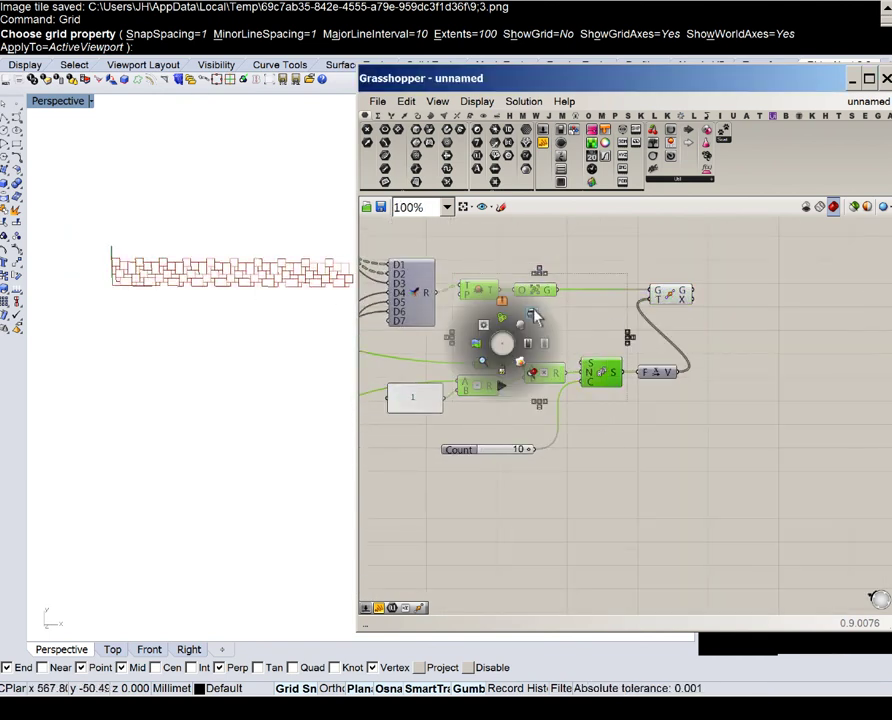
pyautogui.click(534, 312)
# - Add a Graft Tree component after the Move, feed it the moved geometry, and align it with the Move
pyautogui.moveTo(696, 346); pyautogui.dragTo(509, 349, button='right')
pyautogui.scroll(5, 505, 325)
pyautogui.moveTo(479, 246)
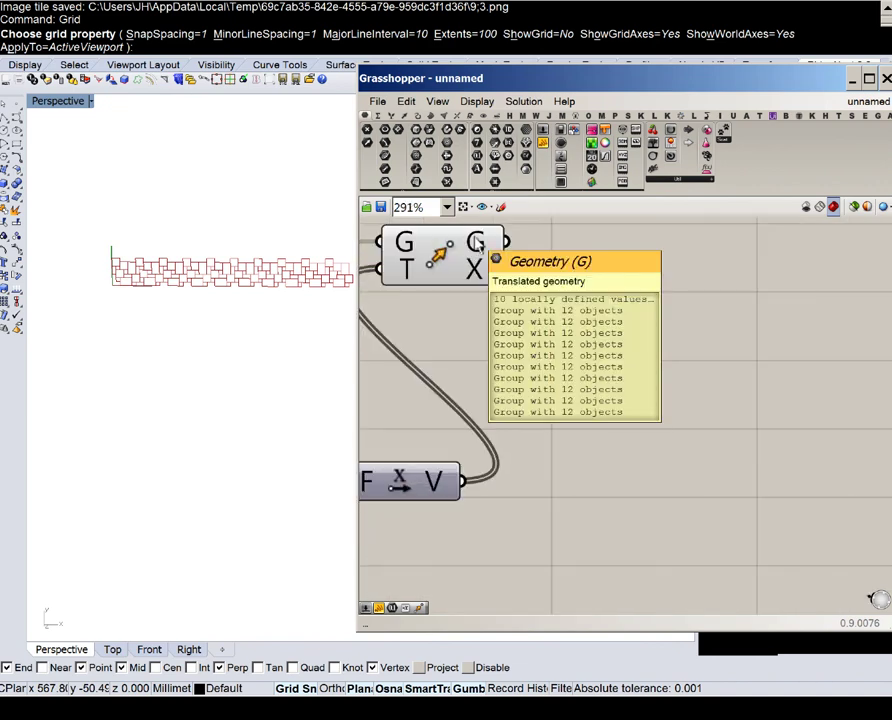
pyautogui.doubleClick(605, 310)
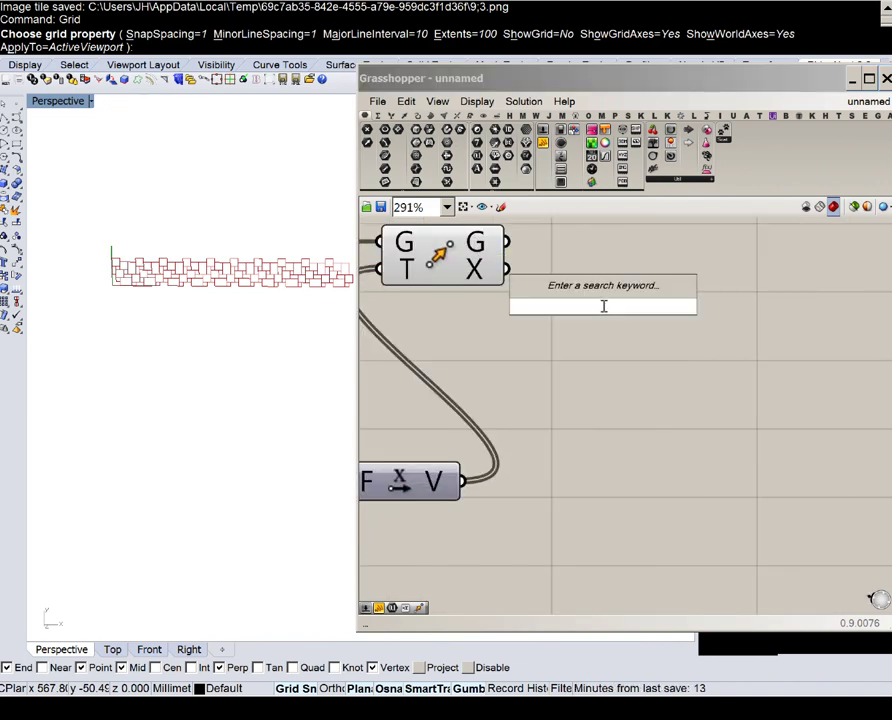
pyautogui.write('gra')
pyautogui.click(572, 293)
pyautogui.moveTo(508, 242); pyautogui.dragTo(550, 306)
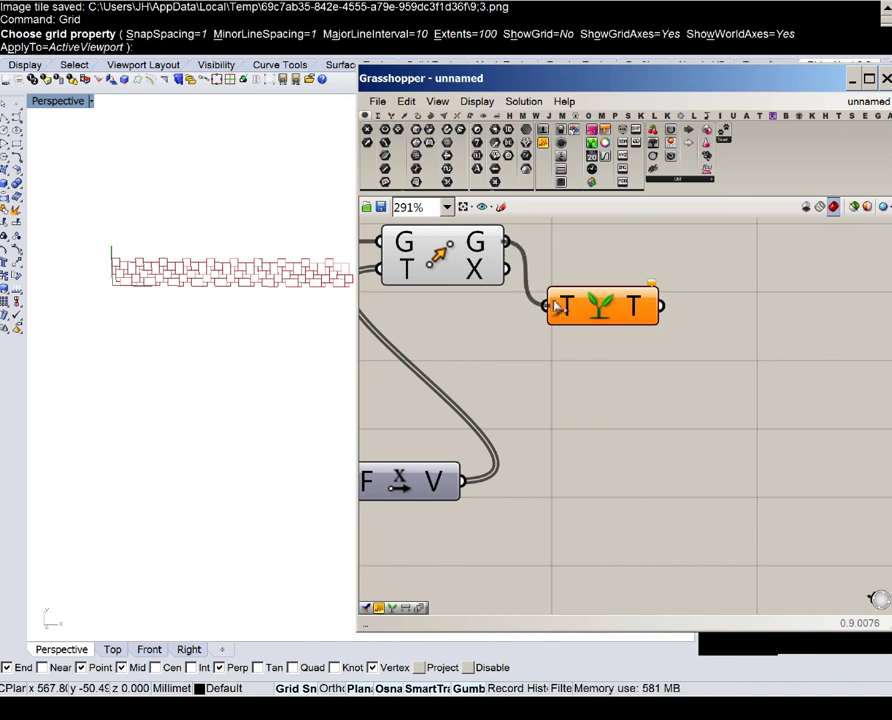
pyautogui.moveTo(608, 312); pyautogui.dragTo(611, 262)
# - Add a Unit Y vector below Unit X and connect the Series output to its factor input
pyautogui.moveTo(542, 437); pyautogui.dragTo(700, 368, button='right')
pyautogui.scroll(-3, 700, 368)
pyautogui.doubleClick(622, 452)
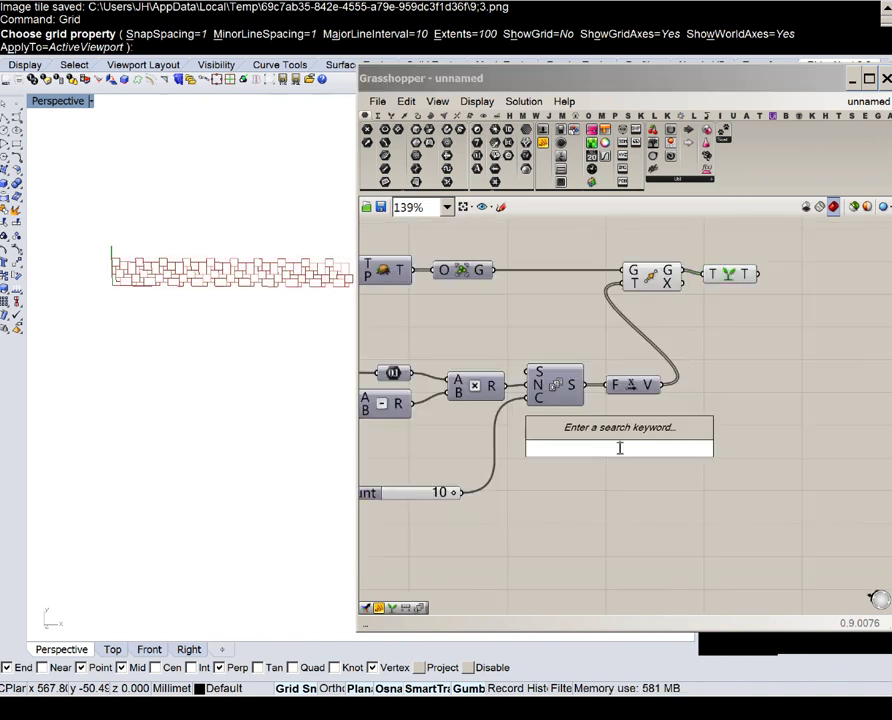
pyautogui.write('y')
pyautogui.press('Return')
pyautogui.scroll(2, 605, 445)
pyautogui.moveTo(574, 373); pyautogui.dragTo(633, 432)
pyautogui.moveTo(633, 432); pyautogui.dragTo(457, 499, button='right')
# - Add a second Move component and supply it with the grafted geometry and the Unit Y vector
pyautogui.click(612, 472)
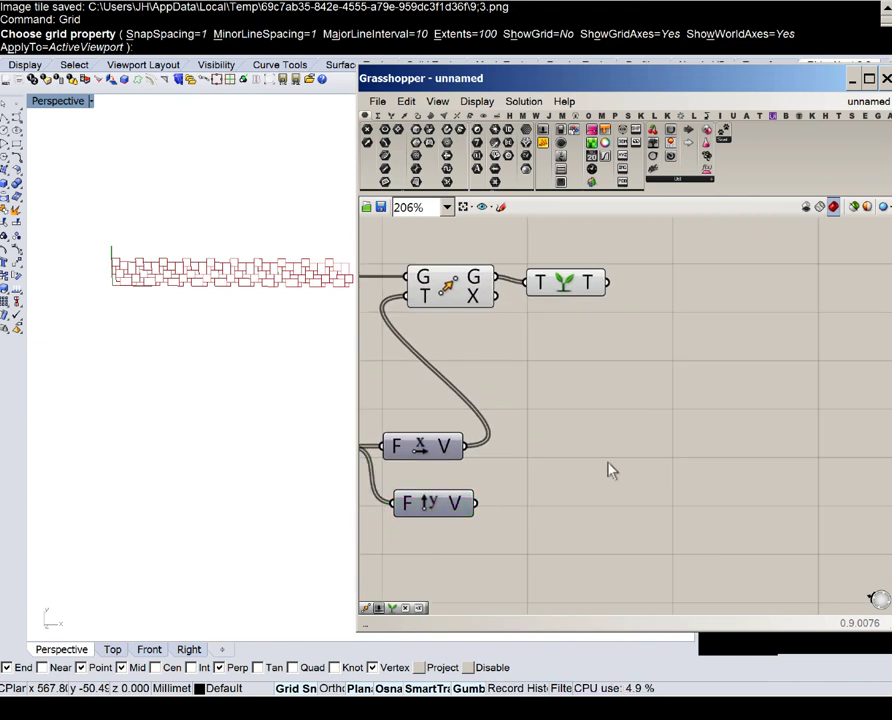
pyautogui.doubleClick(608, 462)
pyautogui.write('move')
pyautogui.press('Return')
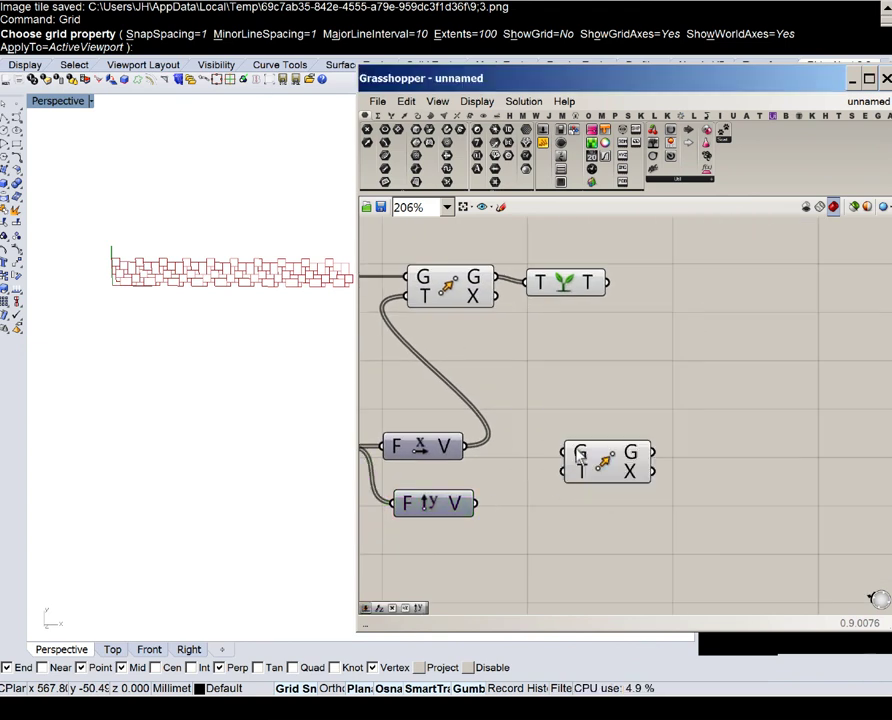
pyautogui.moveTo(577, 298); pyautogui.dragTo(643, 370)
pyautogui.moveTo(478, 503); pyautogui.dragTo(621, 383)
# - Turn off the preview of the first Move, the Graft Tree and the unit vector components
pyautogui.scroll(-3, 587, 430)
pyautogui.moveTo(625, 480); pyautogui.dragTo(509, 327)
pyautogui.middleClick(509, 327)
pyautogui.click(541, 299)
pyautogui.moveTo(677, 378); pyautogui.dragTo(552, 419, button='right')
pyautogui.scroll(3, 551, 419)
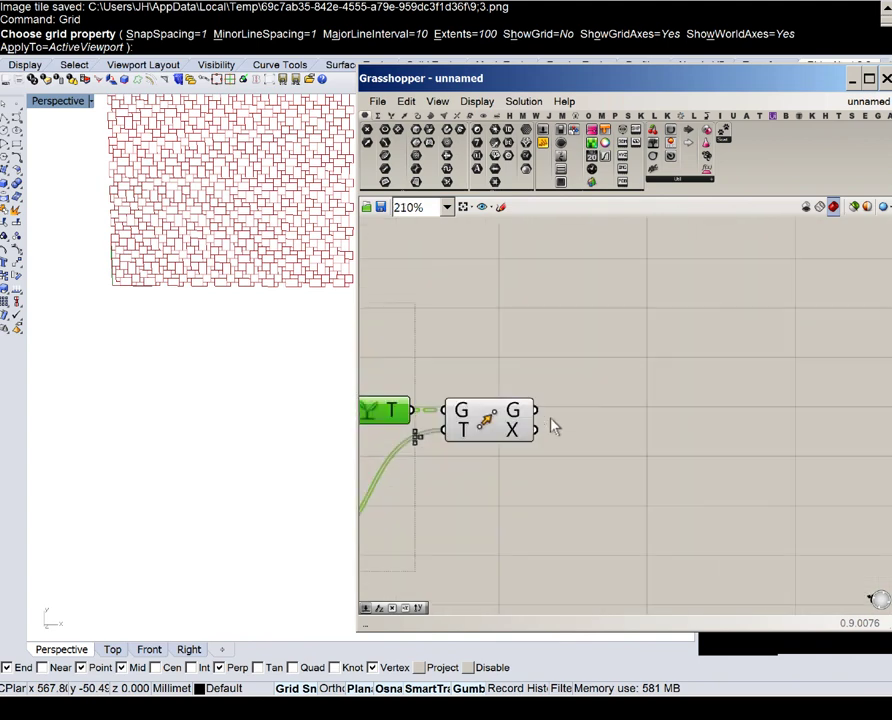
# - Add an Ungroup component after the second Move and connect the moved geometry to it
pyautogui.doubleClick(572, 417)
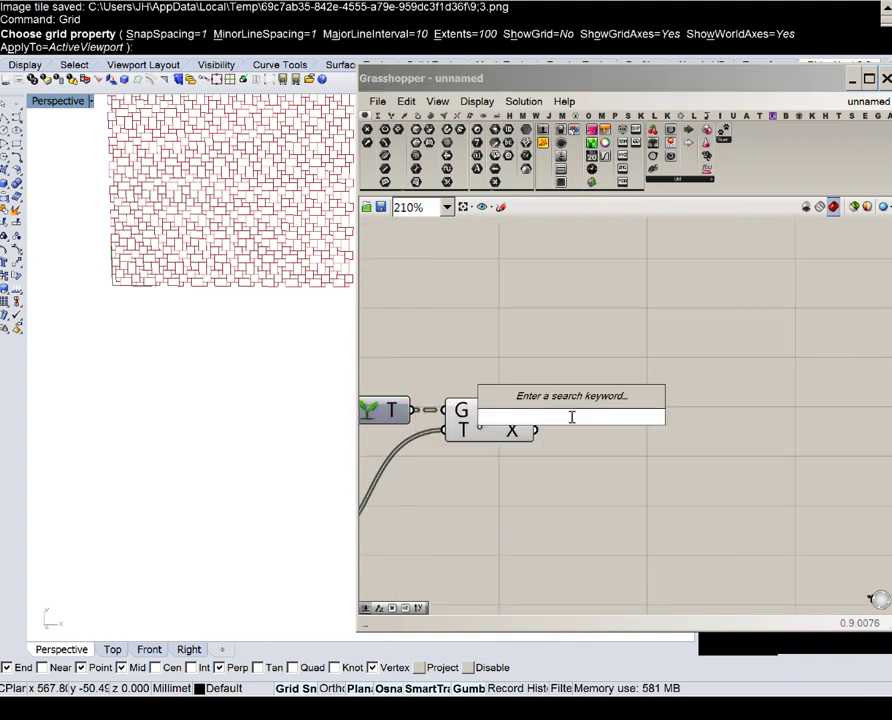
pyautogui.write('ung')
pyautogui.click(574, 403)
pyautogui.scroll(3, 570, 409)
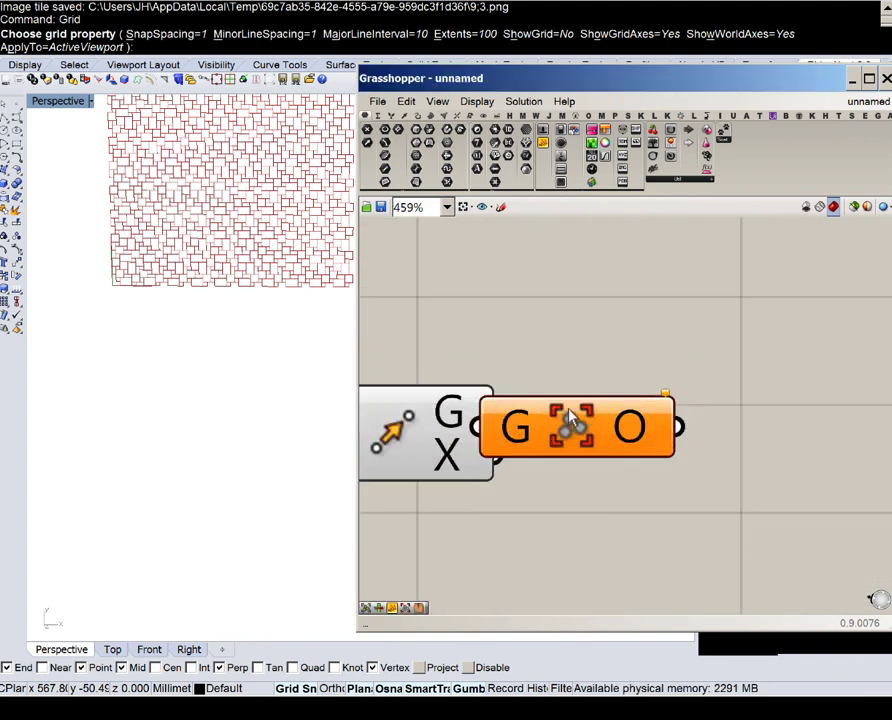
pyautogui.moveTo(572, 415); pyautogui.dragTo(623, 411)
pyautogui.moveTo(497, 412); pyautogui.dragTo(560, 422)
# - Turn off the second Move's preview and flatten the Ungroup component's objects output
pyautogui.scroll(-5, 560, 430)
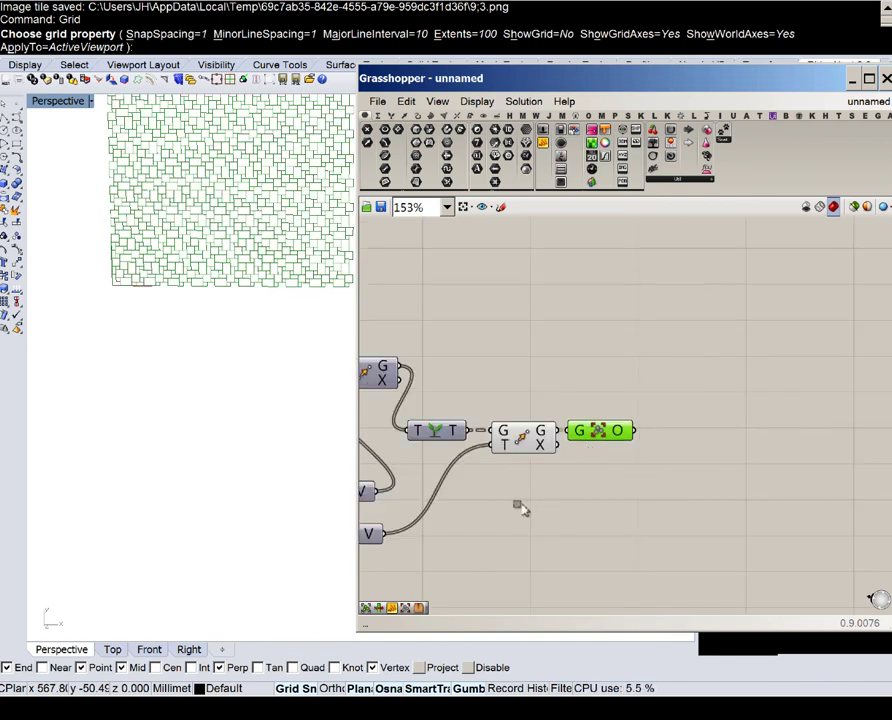
pyautogui.middleClick(477, 407)
pyautogui.click(506, 379)
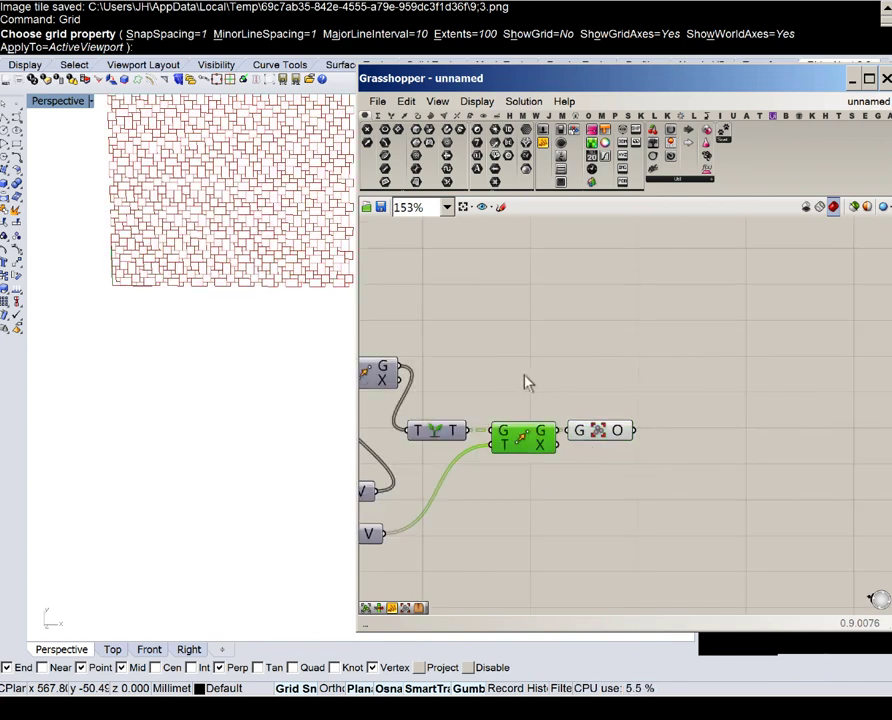
pyautogui.click(530, 378)
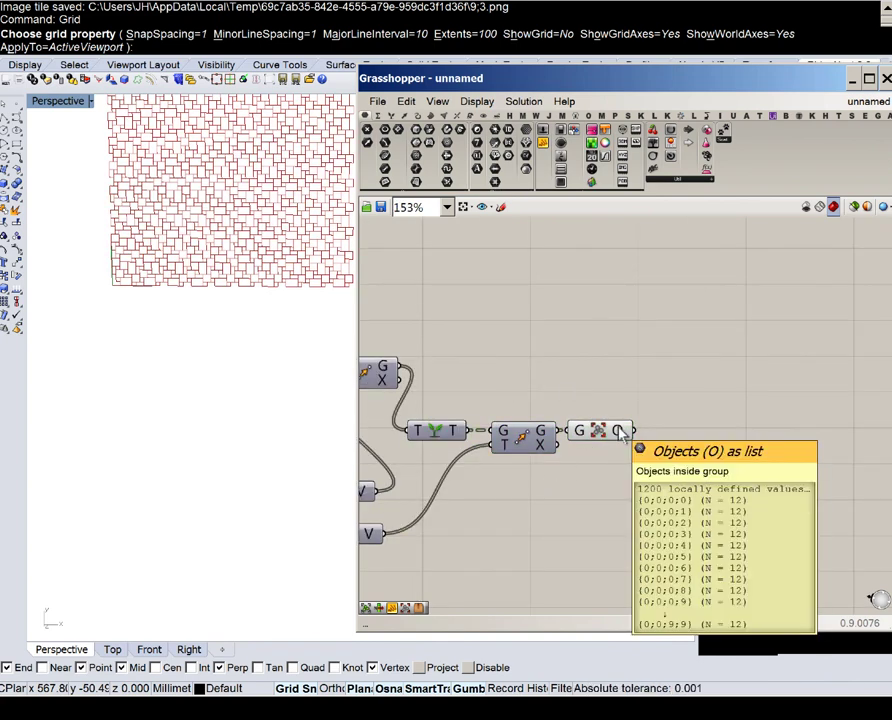
pyautogui.rightClick(622, 431)
pyautogui.click(661, 481)
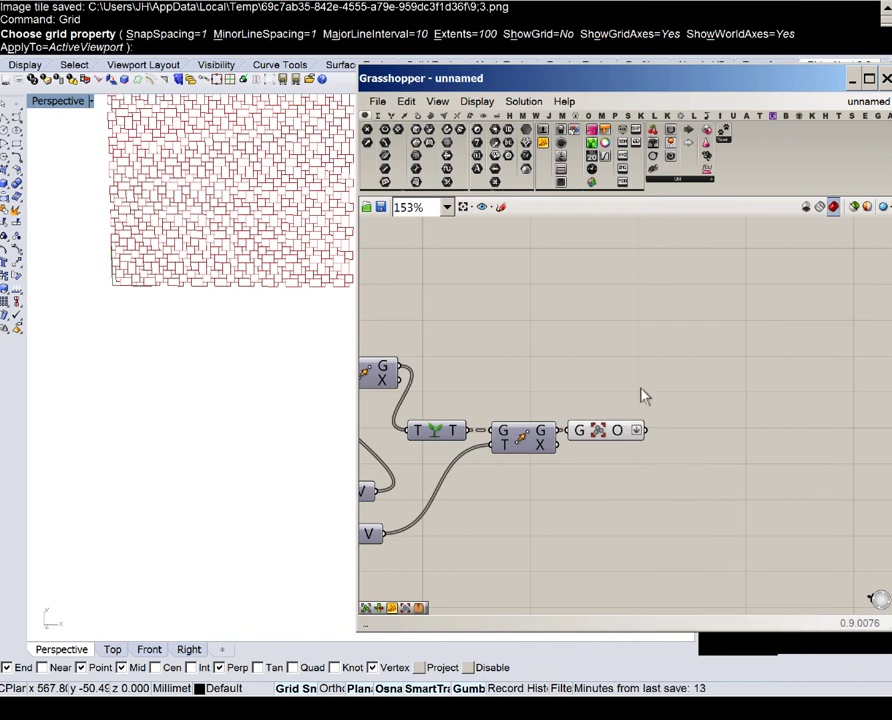
# - Examine the repeated pattern in the viewport and review the repetition part of the definition
pyautogui.moveTo(565, 332); pyautogui.dragTo(707, 340, button='right')
pyautogui.scroll(-5, 700, 340)
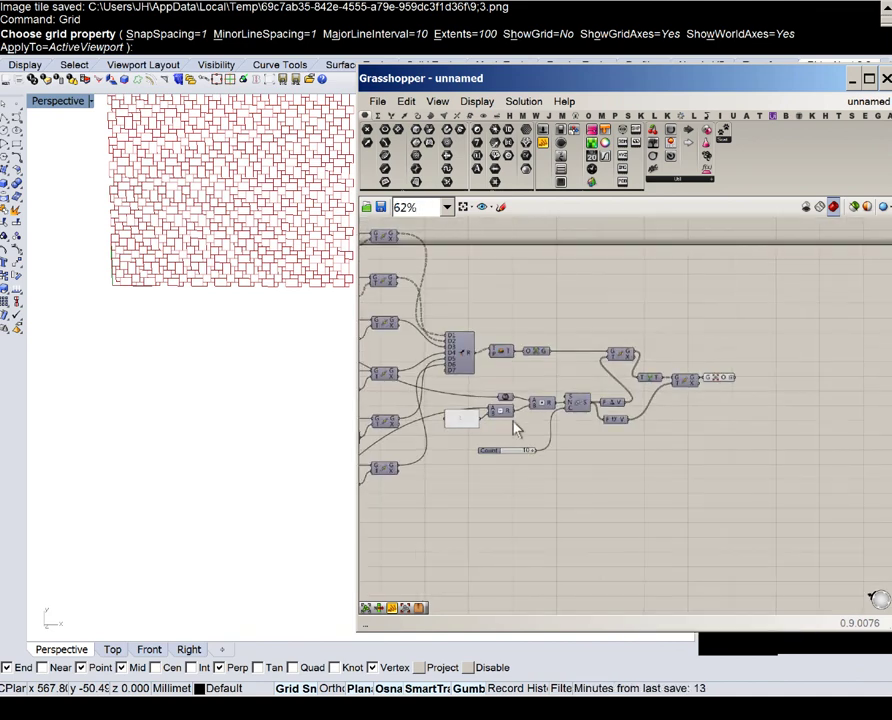
pyautogui.scroll(5, 512, 421)
pyautogui.scroll(-5, 212, 290)
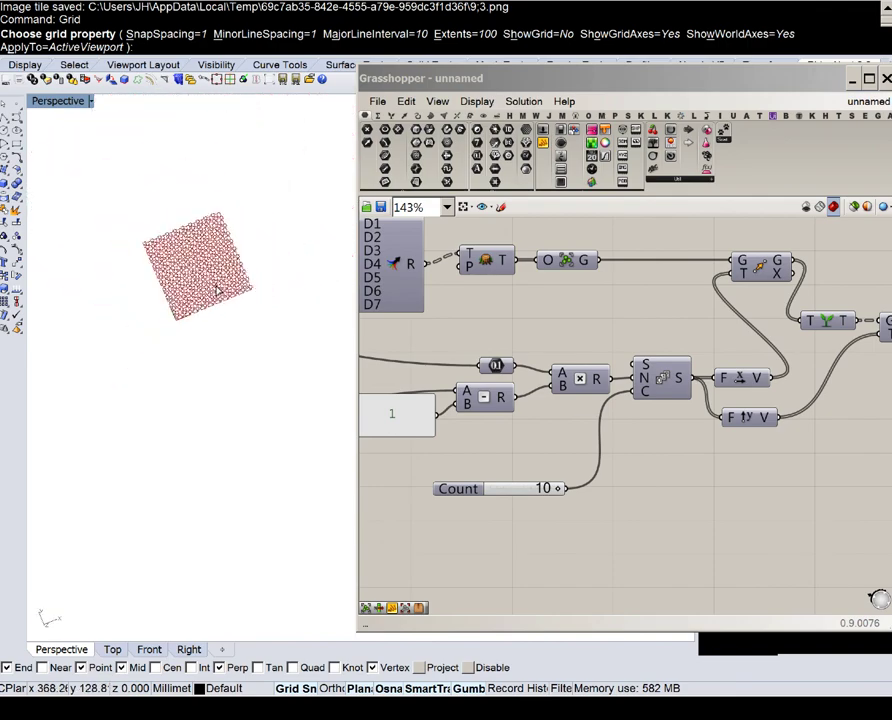
pyautogui.scroll(6, 219, 290)
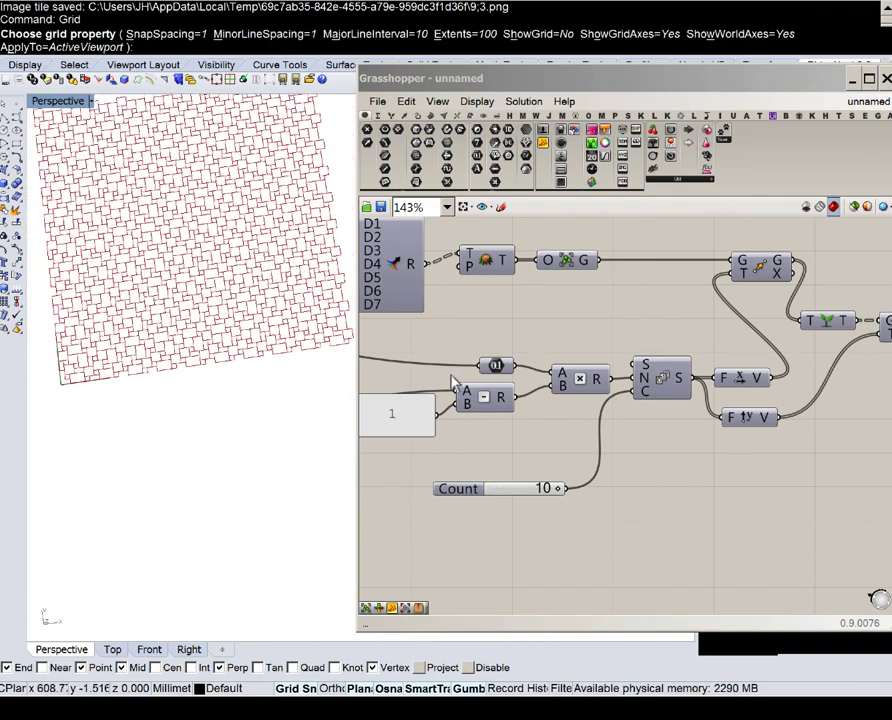
pyautogui.moveTo(454, 382); pyautogui.dragTo(634, 352, button='right')
pyautogui.scroll(-4, 680, 345)
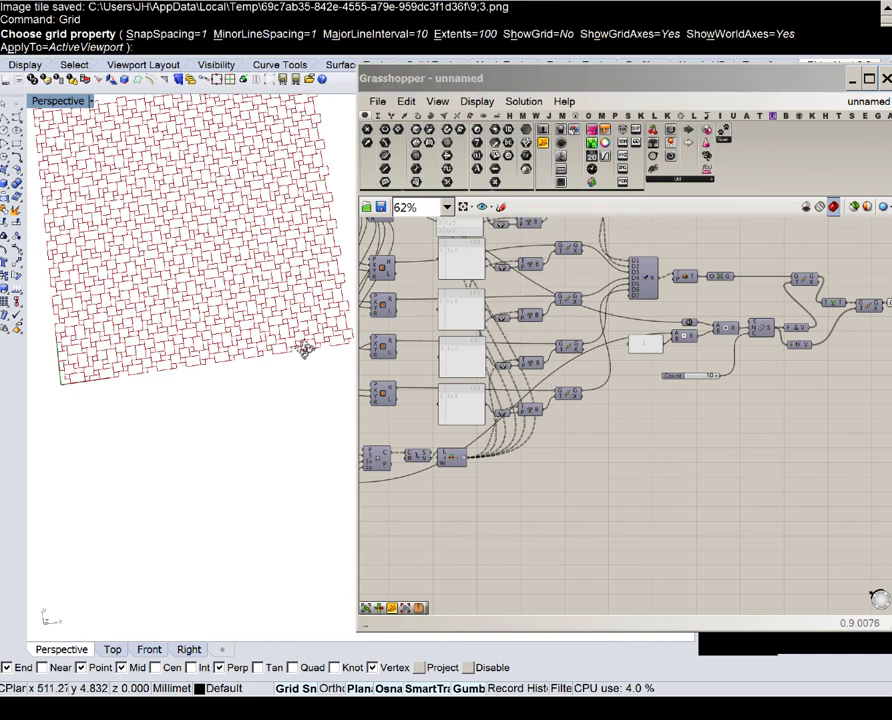
pyautogui.scroll(-4, 306, 368)
pyautogui.scroll(3, 310, 302)
# - Review the beginning of the definition, inspecting the square grid and the first Rectangle component
pyautogui.moveTo(500, 378); pyautogui.dragTo(624, 478, button='right')
pyautogui.scroll(1, 620, 372)
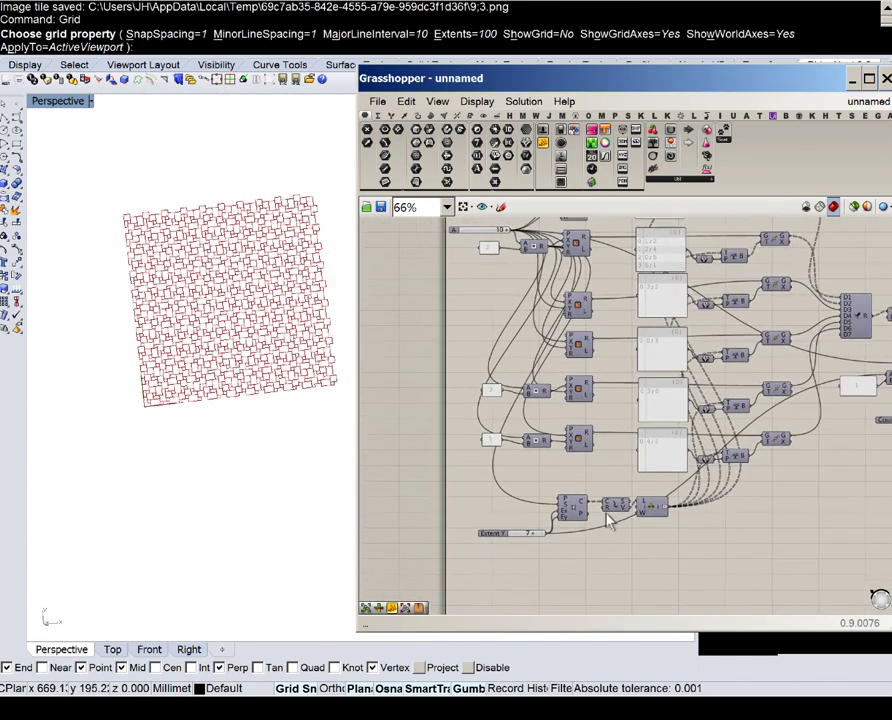
pyautogui.scroll(7, 585, 505)
pyautogui.click(588, 510)
pyautogui.moveTo(584, 504); pyautogui.dragTo(535, 412, button='right')
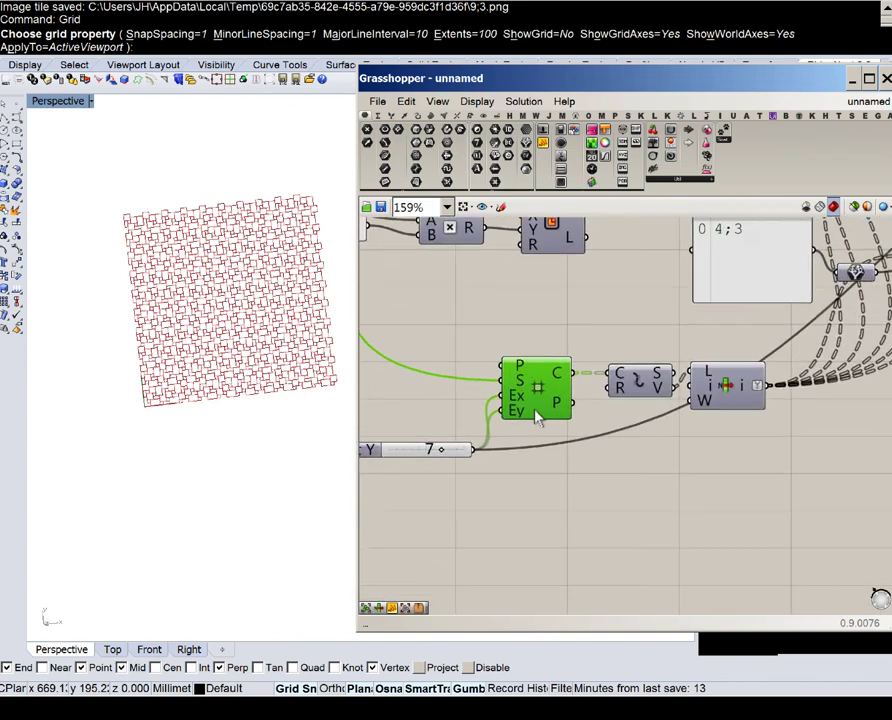
pyautogui.scroll(-5, 535, 408)
pyautogui.moveTo(541, 256)
pyautogui.mouseDown(button='right')
pyautogui.moveTo(561, 370)
pyautogui.moveTo(545, 486)
pyautogui.mouseUp(button='right')
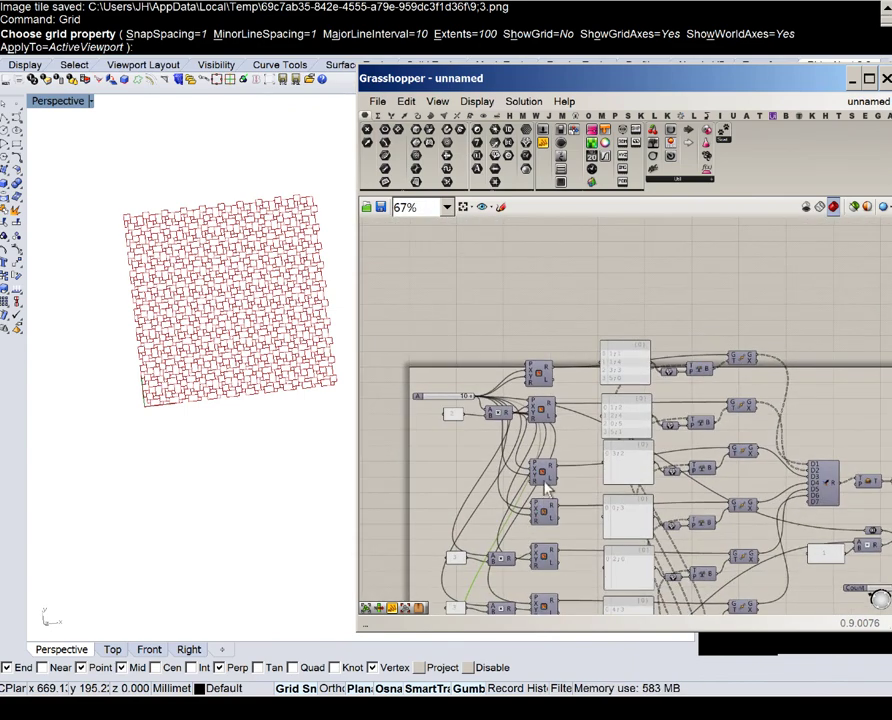
pyautogui.scroll(6, 550, 386)
pyautogui.click(538, 366)
pyautogui.scroll(-2, 538, 366)
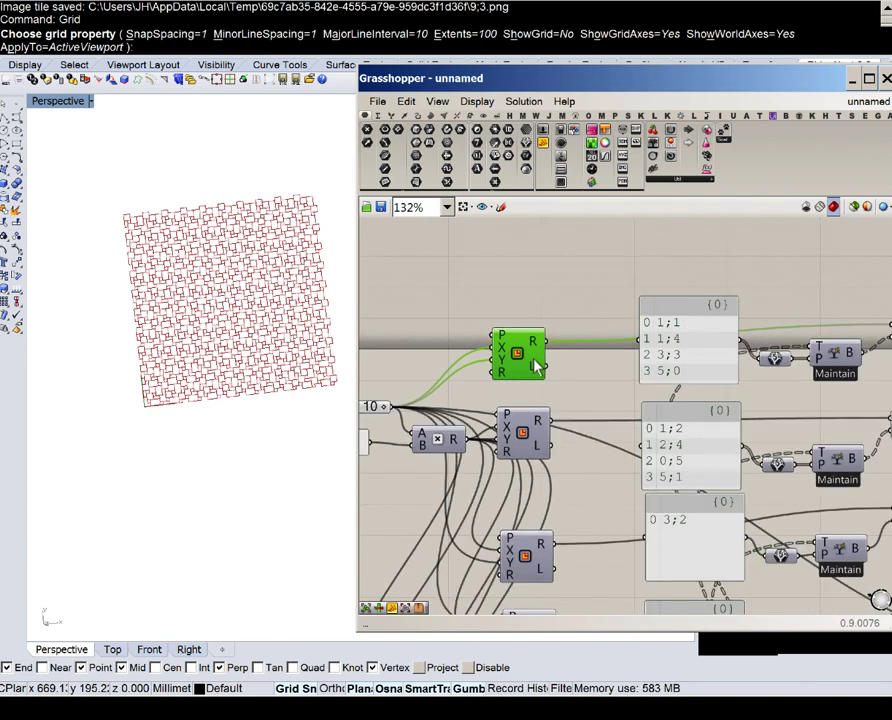
# - Add a Plane Surface component above the first Rectangle
pyautogui.doubleClick(484, 262)
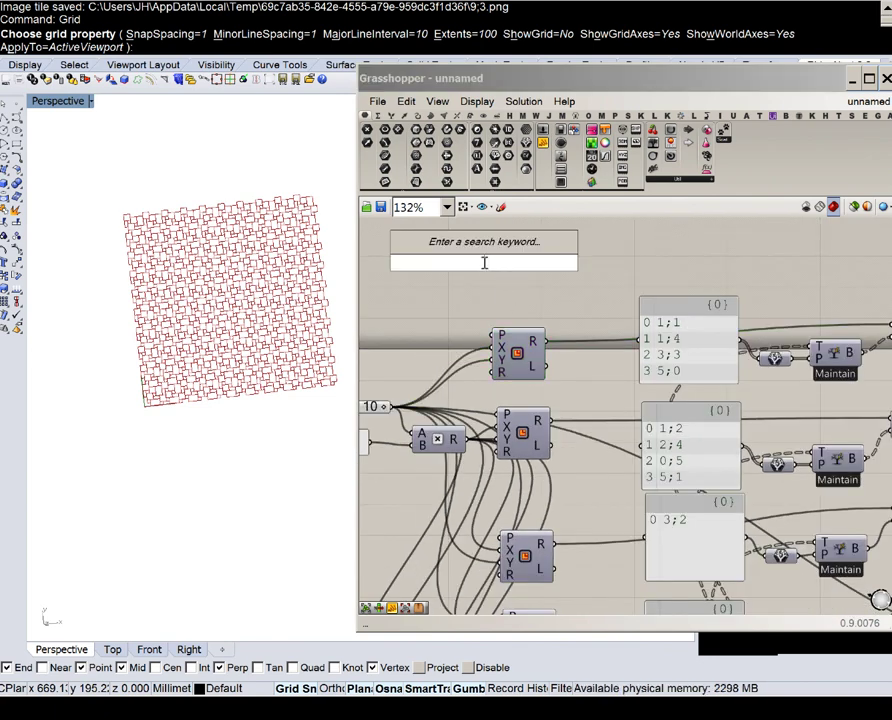
pyautogui.write('plane')
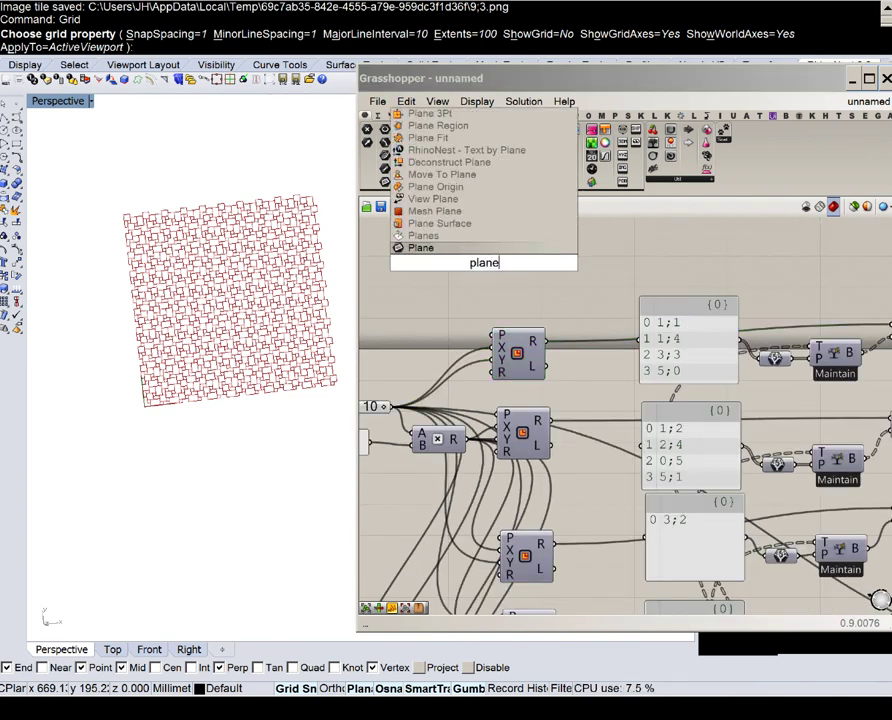
pyautogui.click(452, 226)
pyautogui.click(500, 262)
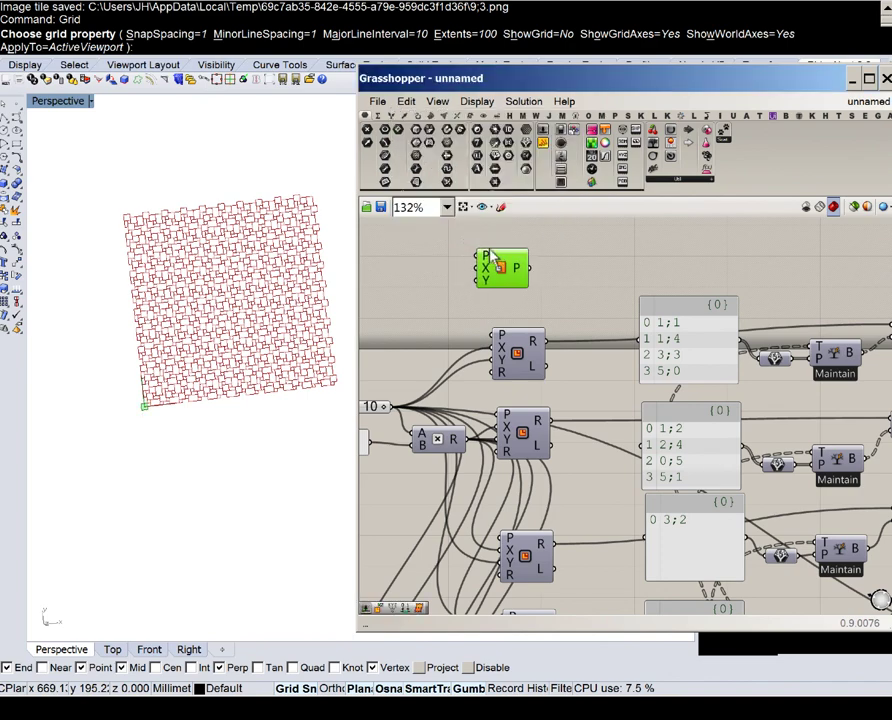
# - Move the Plane Surface component to the empty canvas area ahead of the rectangle definition
pyautogui.scroll(-4, 510, 250)
pyautogui.scroll(4, 512, 244)
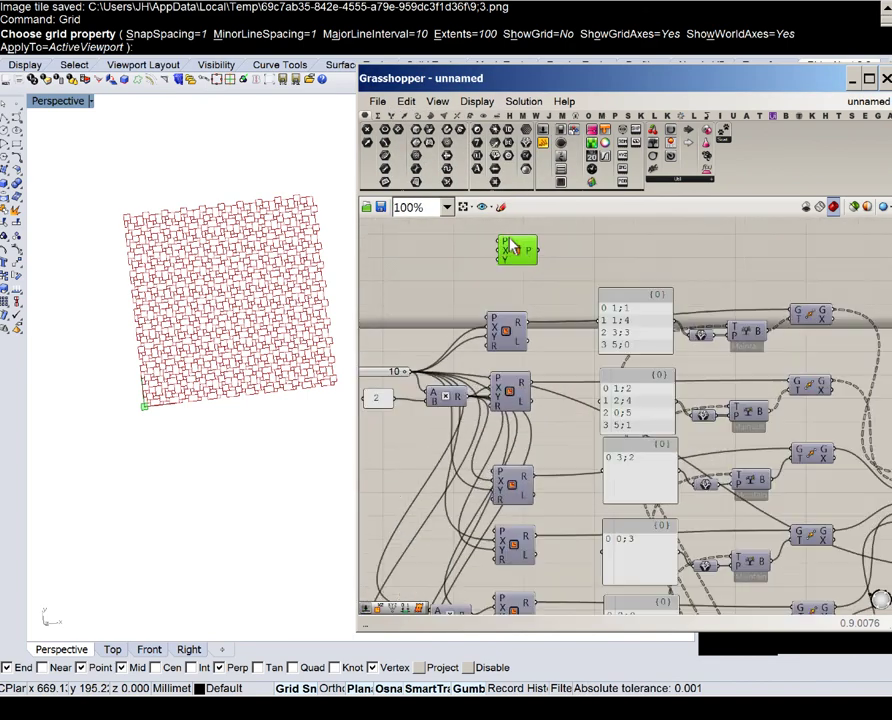
pyautogui.moveTo(518, 245); pyautogui.dragTo(592, 250, button='right')
pyautogui.scroll(-2, 595, 255)
pyautogui.scroll(2, 598, 248)
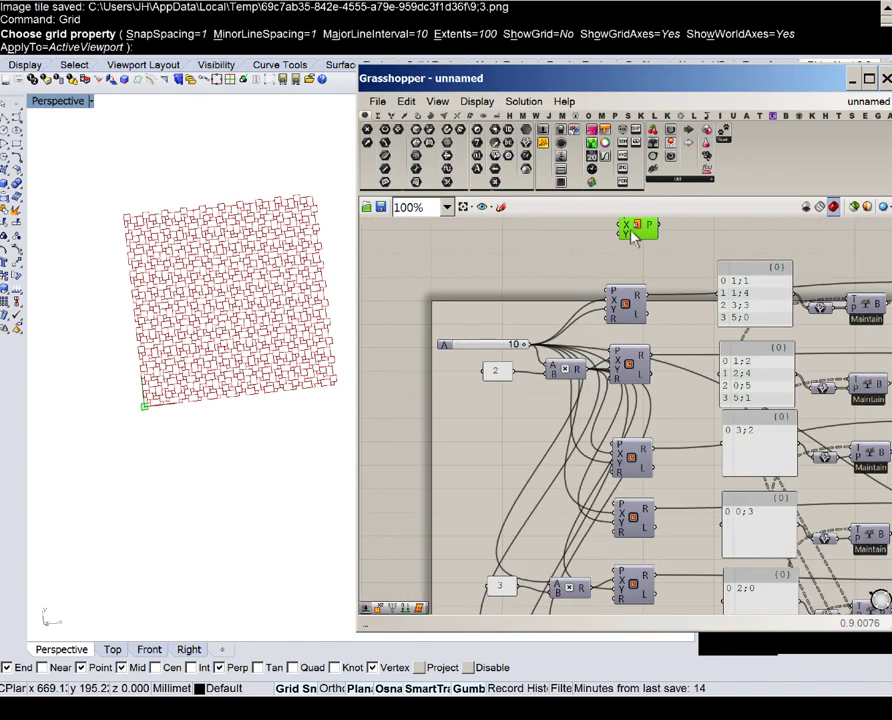
pyautogui.scroll(-3, 630, 233)
pyautogui.moveTo(630, 233); pyautogui.dragTo(495, 389)
# - Add a Number parameter below the panel containing 2, near the A slider
pyautogui.scroll(3, 524, 399)
pyautogui.moveTo(577, 358); pyautogui.dragTo(525, 464, button='right')
pyautogui.doubleClick(572, 401)
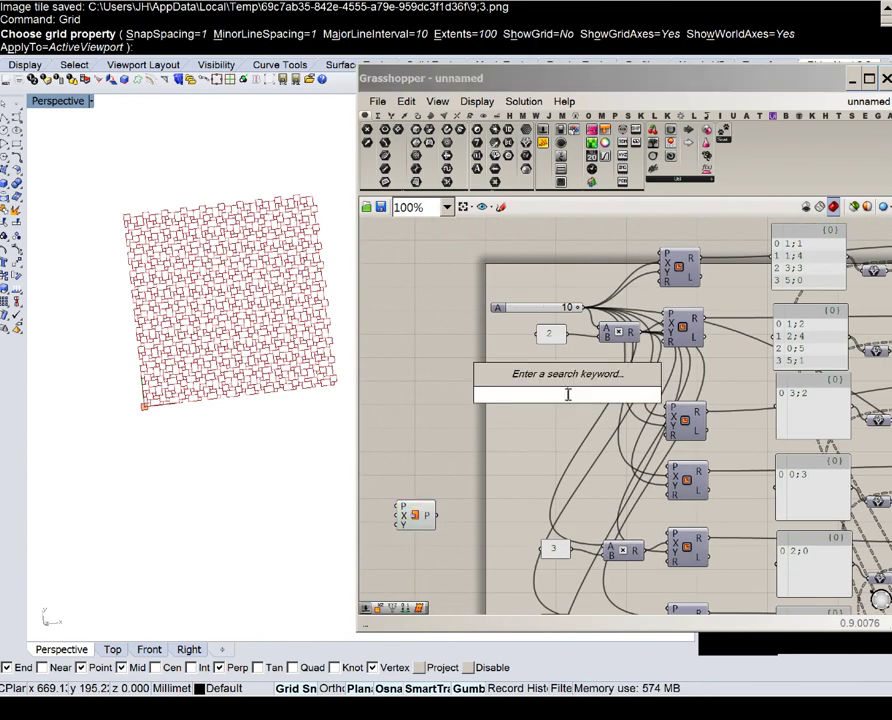
pyautogui.write('num')
pyautogui.click(522, 381)
pyautogui.scroll(3, 552, 314)
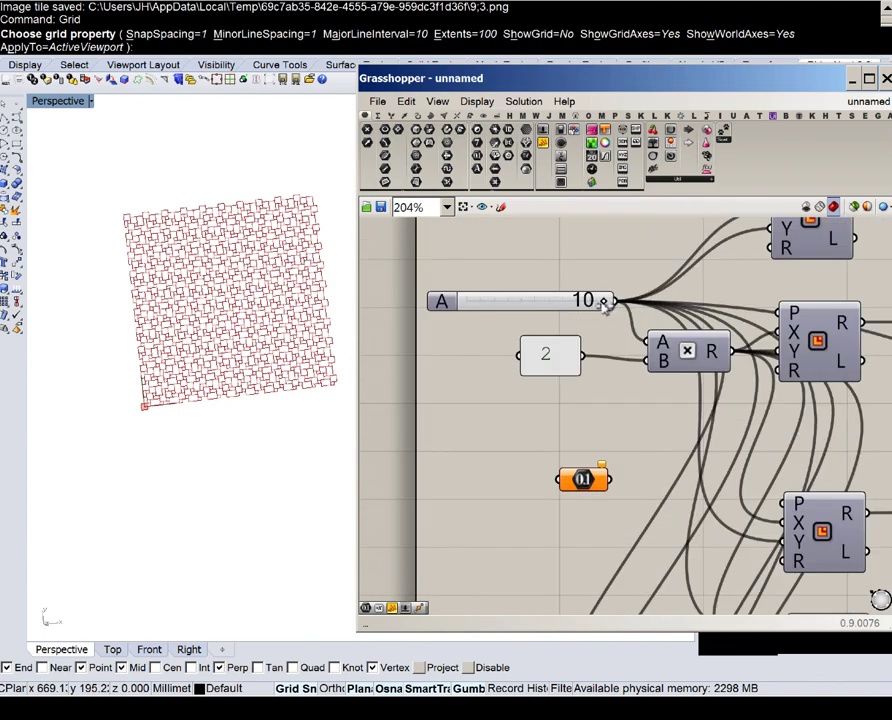
# - Connect slider A to the Number parameter, move it below the Extent Y slider, and place the Plane Surface component beside it
pyautogui.moveTo(606, 356); pyautogui.dragTo(606, 485)
pyautogui.scroll(-7, 589, 319)
pyautogui.scroll(3, 606, 485)
pyautogui.scroll(1, 606, 485)
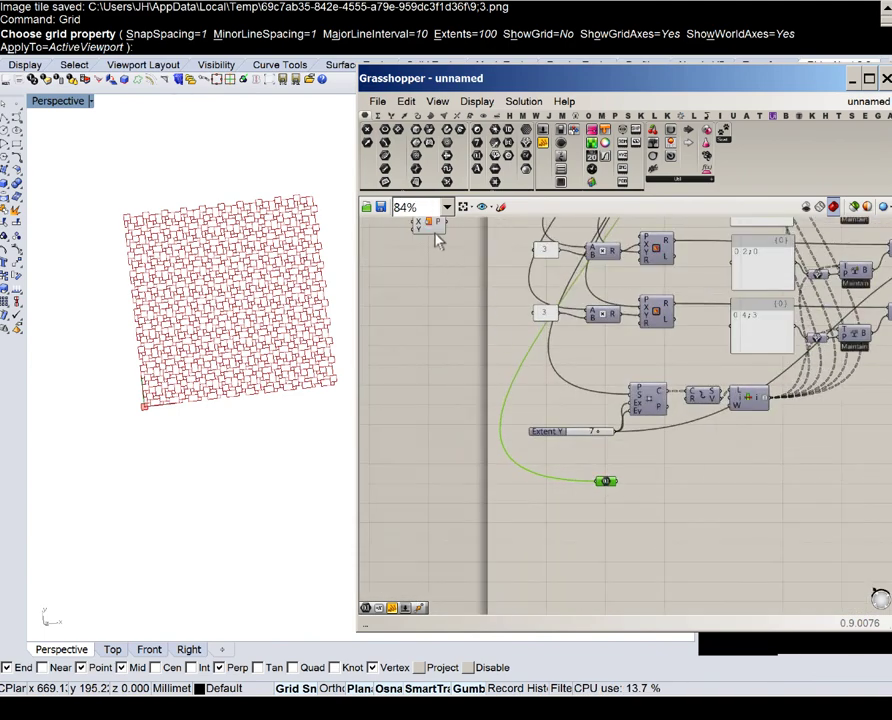
pyautogui.moveTo(437, 231); pyautogui.dragTo(712, 497)
# - Add a Multiplication component that takes the Extent Y slider as A and the Number parameter as B
pyautogui.scroll(5, 645, 488)
pyautogui.doubleClick(630, 466)
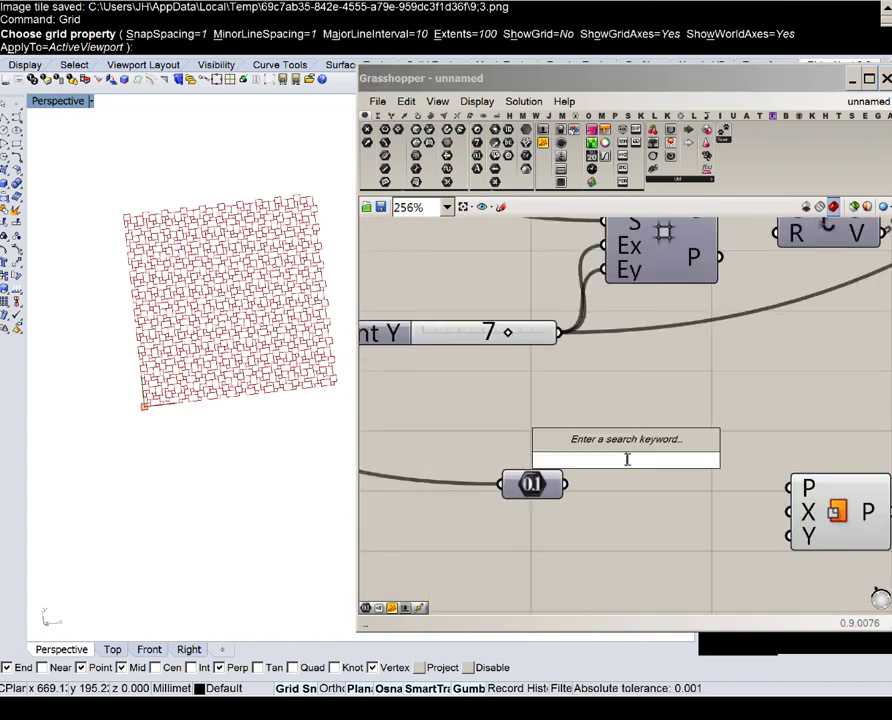
pyautogui.write('mul')
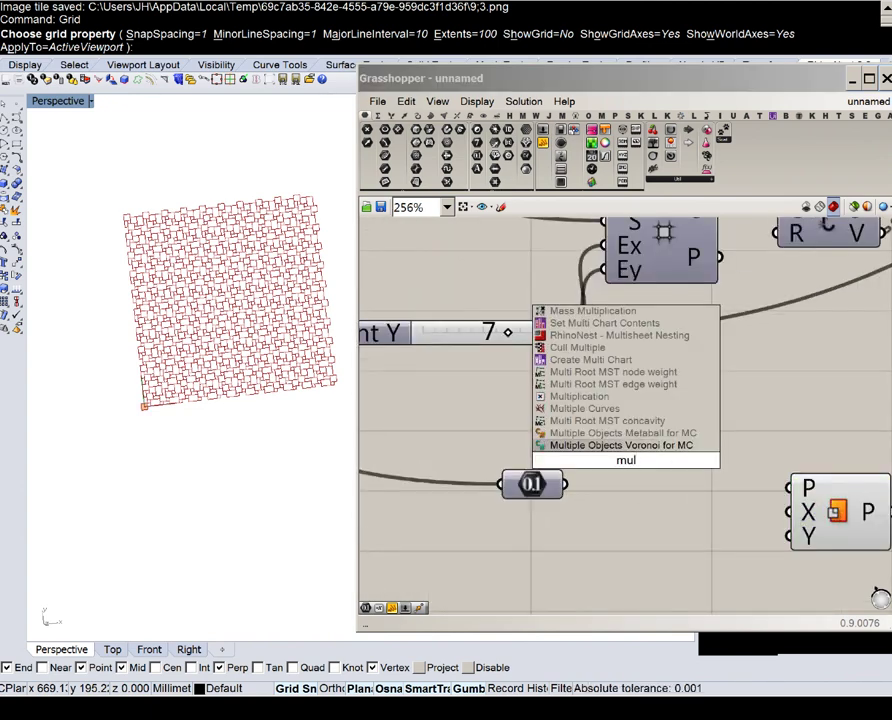
pyautogui.click(590, 397)
pyautogui.moveTo(565, 338); pyautogui.dragTo(624, 471)
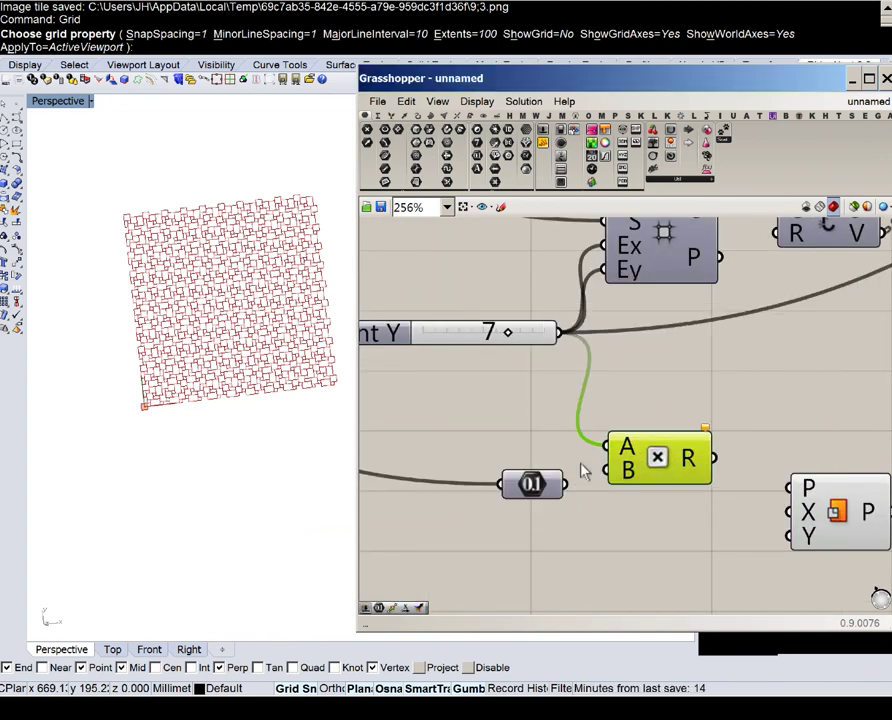
pyautogui.moveTo(598, 468); pyautogui.dragTo(496, 435, button='right')
# - Connect the multiplication result to both the X and Y inputs of the Plane Surface component
pyautogui.moveTo(609, 424); pyautogui.dragTo(672, 463)
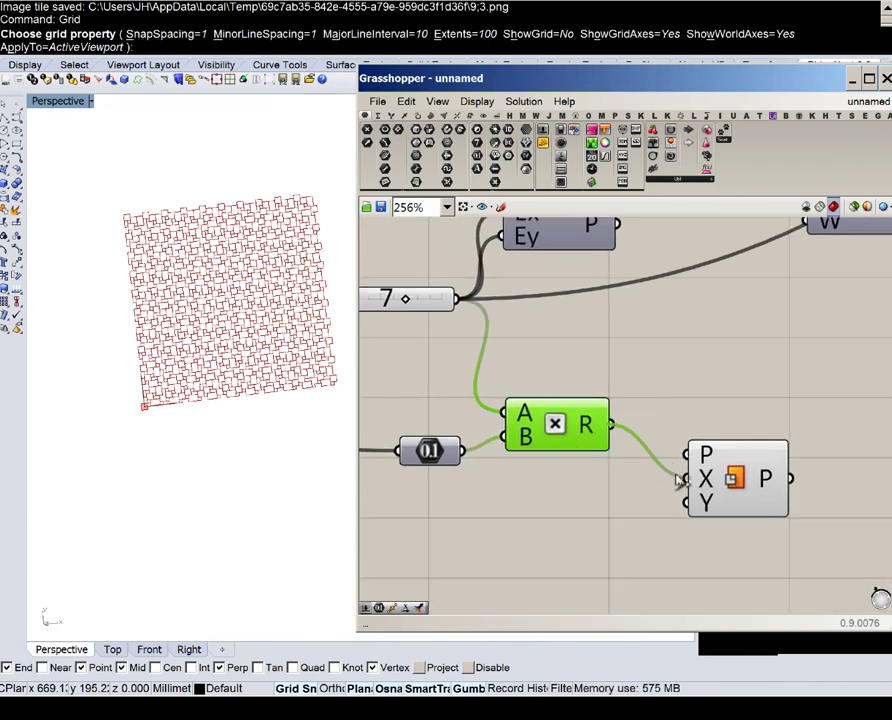
pyautogui.moveTo(612, 425); pyautogui.dragTo(686, 503)
pyautogui.moveTo(757, 484); pyautogui.dragTo(805, 458)
pyautogui.scroll(-2, 423, 570)
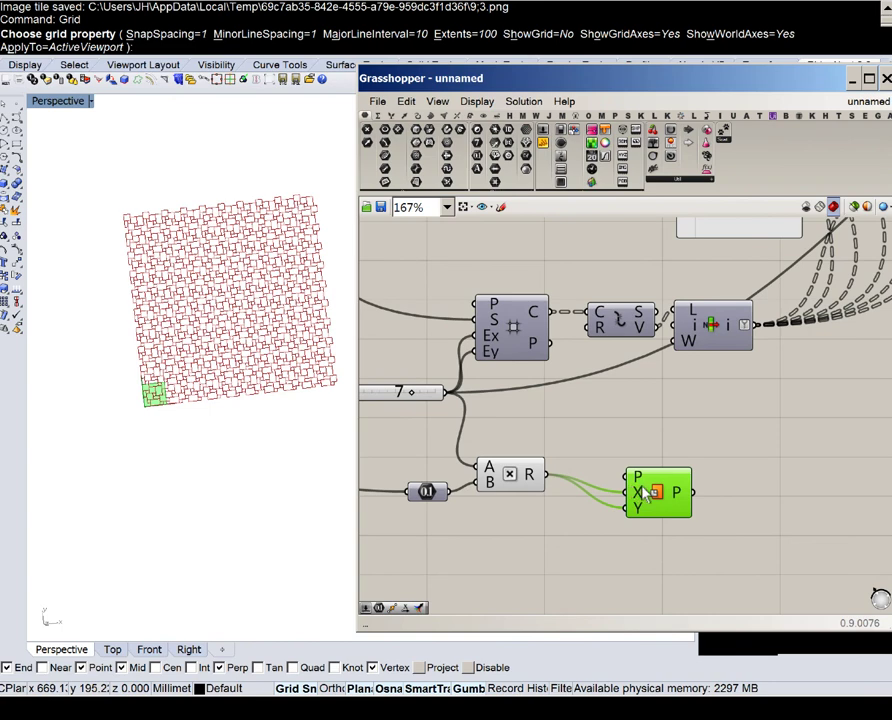
# - Move the Plane Surface further away from the multiplication, and shift the Number and Multiplication components closer to the Extent Y slider
pyautogui.scroll(-2, 643, 488)
pyautogui.moveTo(643, 490); pyautogui.dragTo(773, 511)
pyautogui.moveTo(739, 452); pyautogui.dragTo(555, 526, button='right')
pyautogui.scroll(-3, 557, 461)
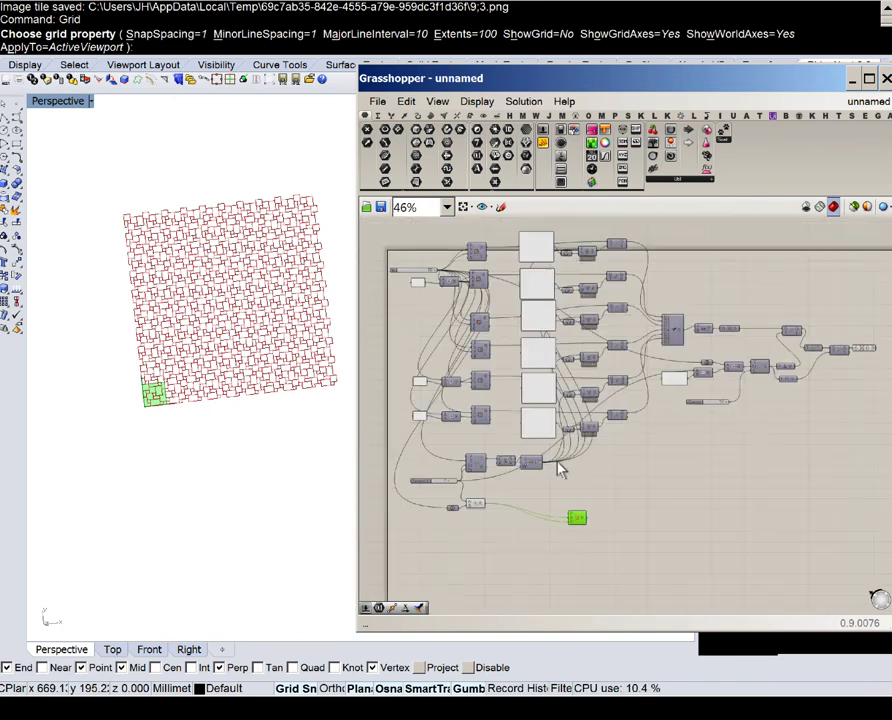
pyautogui.scroll(2, 603, 466)
pyautogui.moveTo(496, 526); pyautogui.dragTo(583, 497, button='right')
pyautogui.scroll(1, 522, 509)
pyautogui.moveTo(519, 507); pyautogui.dragTo(528, 475)
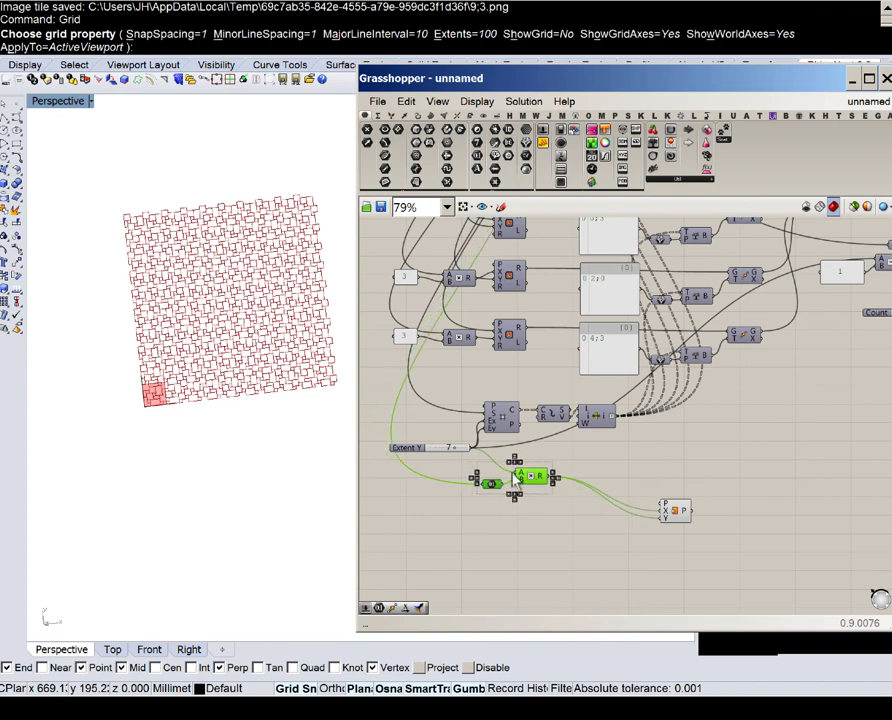
# - Insert a Number parameter between the Extent Y slider and the multiplication's A input
pyautogui.scroll(3, 515, 478)
pyautogui.doubleClick(493, 465)
pyautogui.write('num')
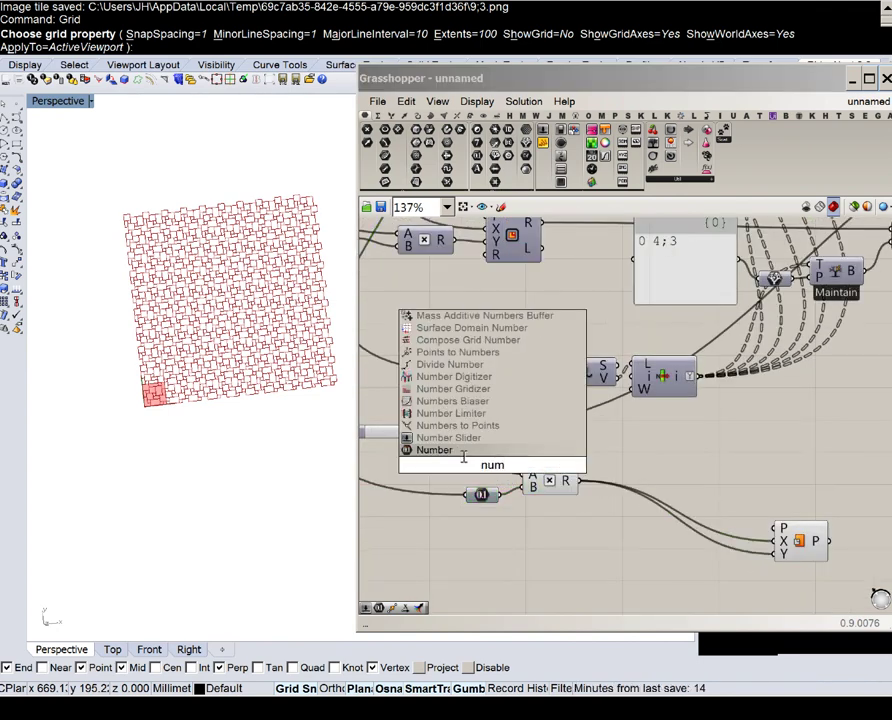
pyautogui.press('Return')
pyautogui.scroll(2, 445, 443)
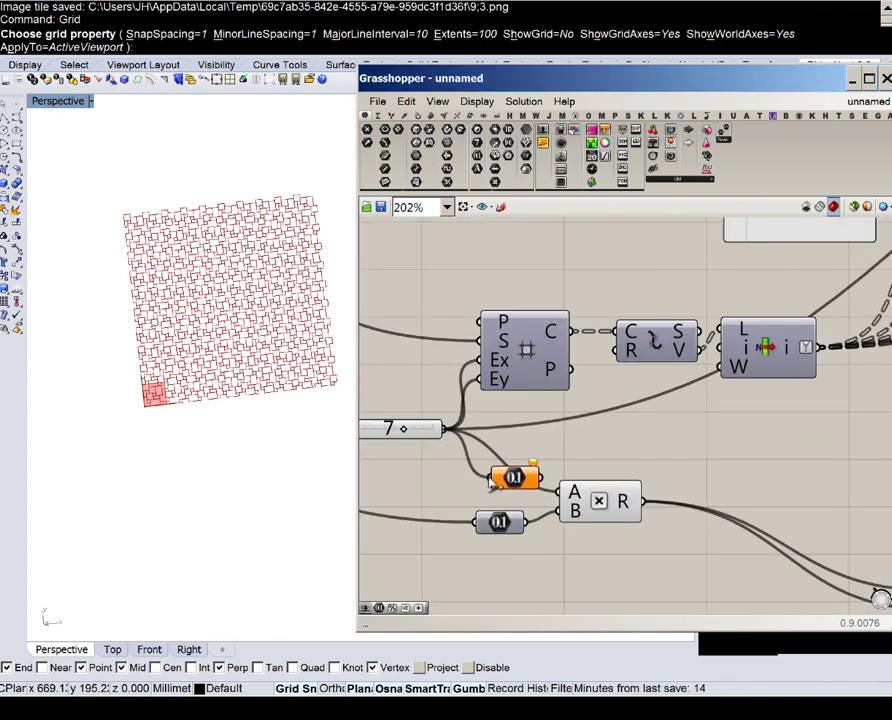
pyautogui.moveTo(491, 482); pyautogui.dragTo(491, 480)
pyautogui.moveTo(522, 480); pyautogui.dragTo(514, 488)
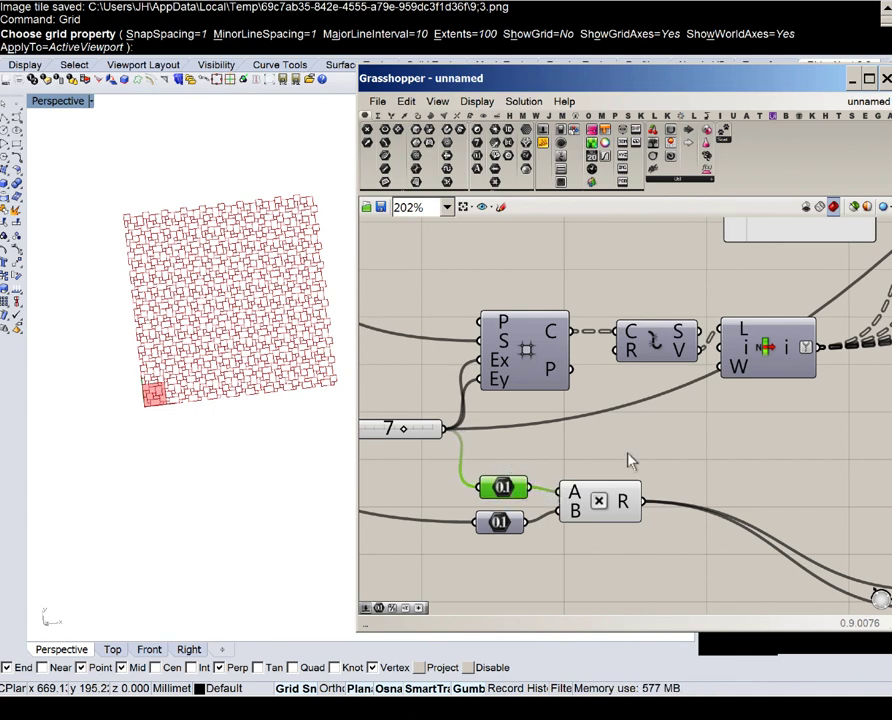
# - Move both Number parameters and their Multiplication below the Count slider, and place the Plane Surface beside them
pyautogui.moveTo(630, 460); pyautogui.dragTo(508, 538)
pyautogui.scroll(-10, 511, 462)
pyautogui.scroll(7, 750, 415)
pyautogui.moveTo(513, 454); pyautogui.dragTo(538, 400)
pyautogui.moveTo(462, 498); pyautogui.dragTo(667, 401, button='right')
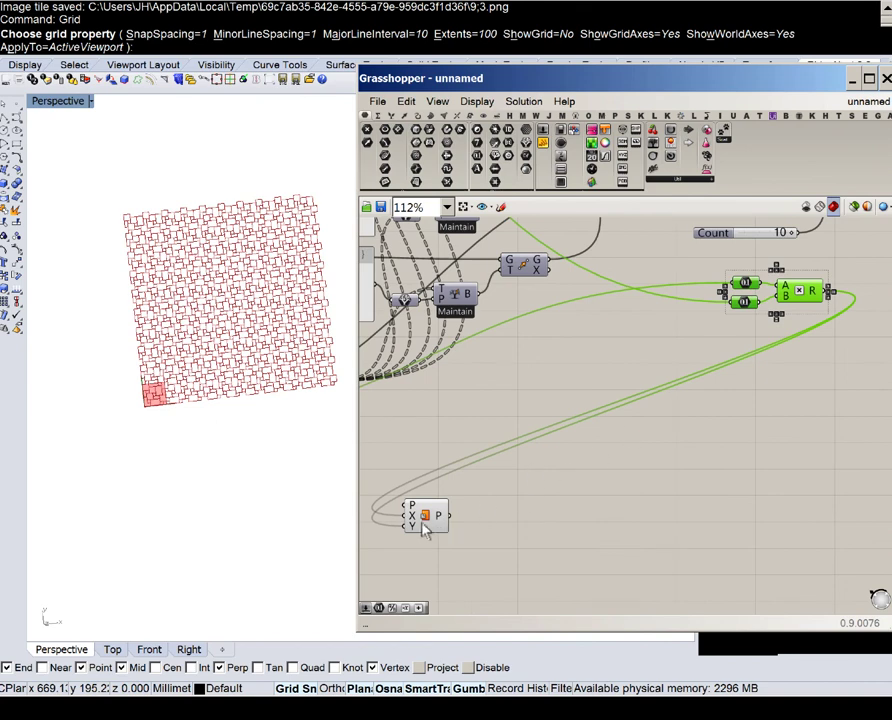
pyautogui.moveTo(425, 530); pyautogui.dragTo(819, 337)
pyautogui.scroll(-2, 637, 441)
pyautogui.scroll(3, 795, 336)
pyautogui.moveTo(787, 335); pyautogui.dragTo(575, 407, button='right')
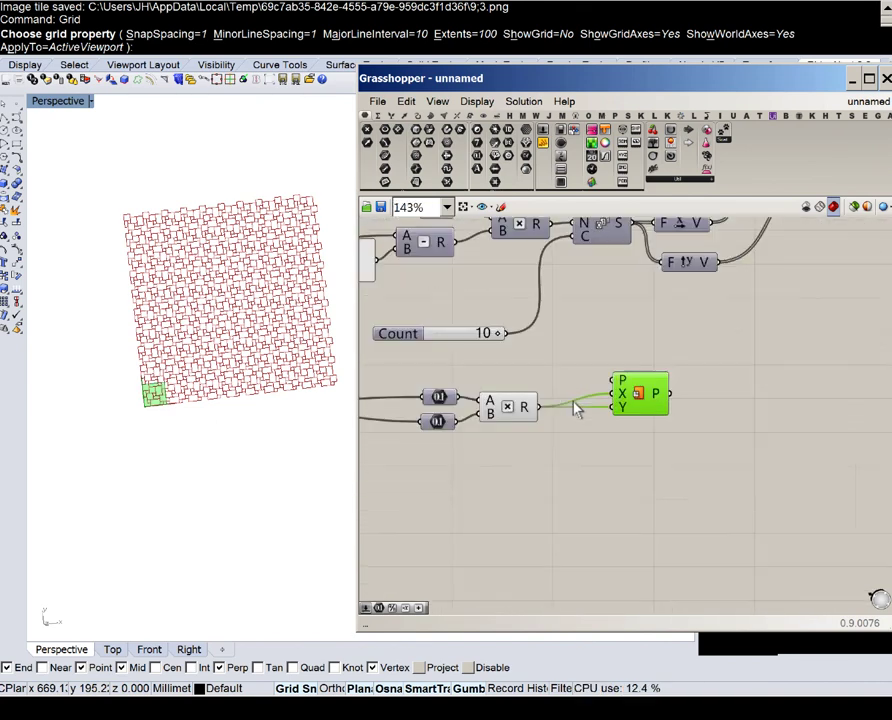
pyautogui.scroll(2, 576, 410)
pyautogui.doubleClick(564, 350)
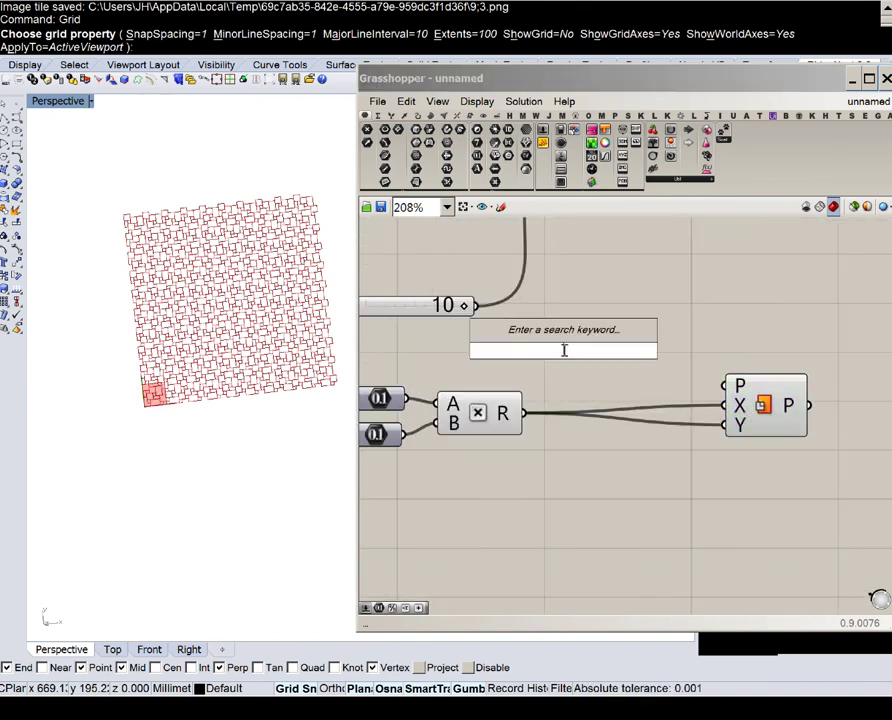
pyautogui.write('mul')
pyautogui.click(550, 274)
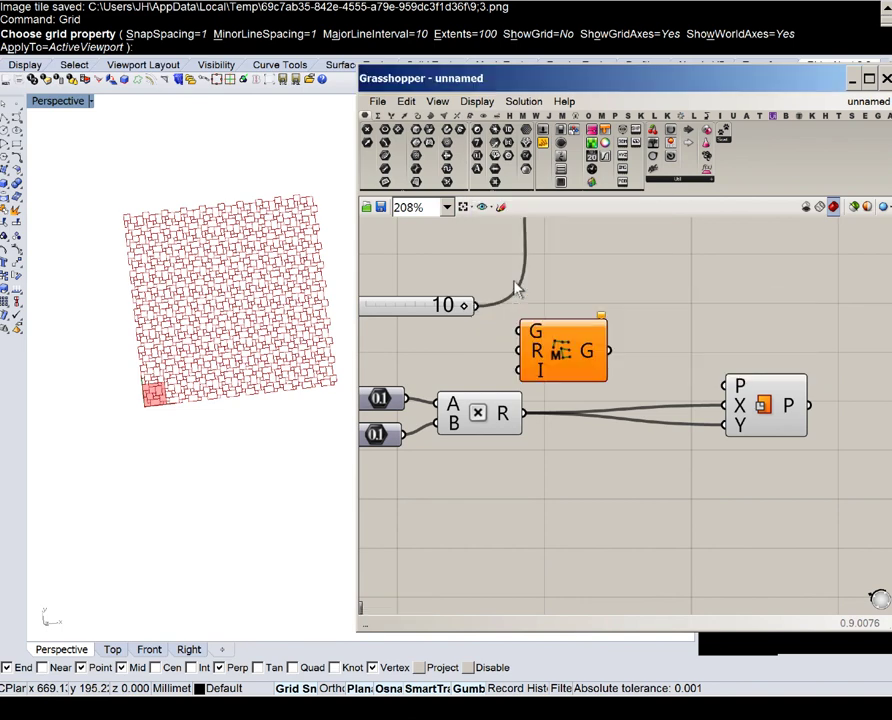
pyautogui.press('Delete')
# - Add a second Multiplication component that takes the Count slider as A and the first multiplication's result as B
pyautogui.doubleClick(555, 350)
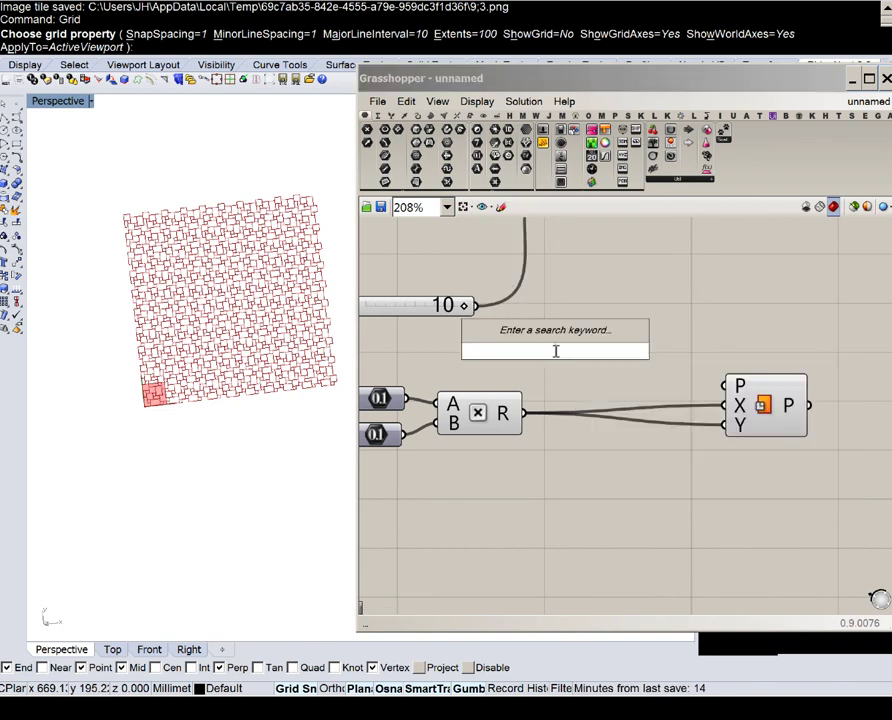
pyautogui.write('mult')
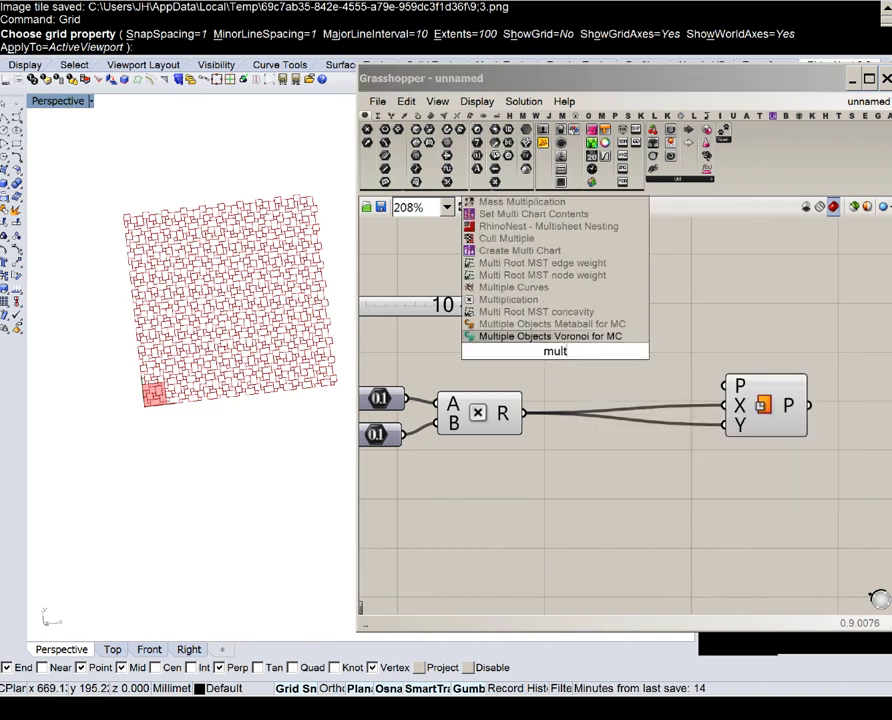
pyautogui.click(580, 300)
pyautogui.scroll(2, 470, 314)
pyautogui.moveTo(545, 375); pyautogui.dragTo(610, 398)
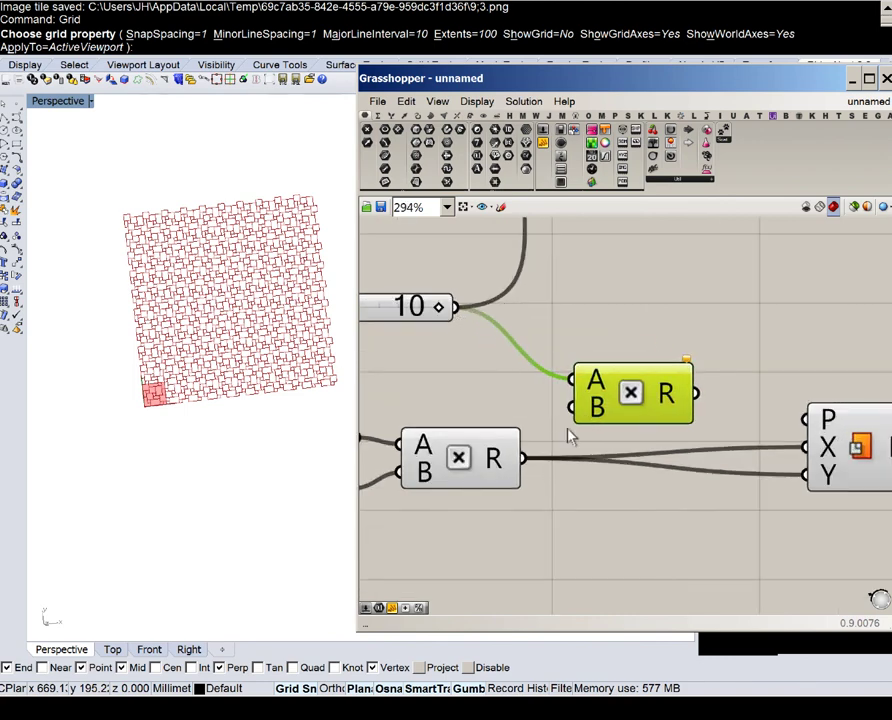
pyautogui.moveTo(523, 458); pyautogui.dragTo(578, 406)
# - Connect the second multiplication's result to the Plane Surface's X input and check the surface against the pattern in the viewport
pyautogui.moveTo(679, 399); pyautogui.dragTo(622, 392, button='right')
pyautogui.moveTo(637, 386); pyautogui.dragTo(748, 439)
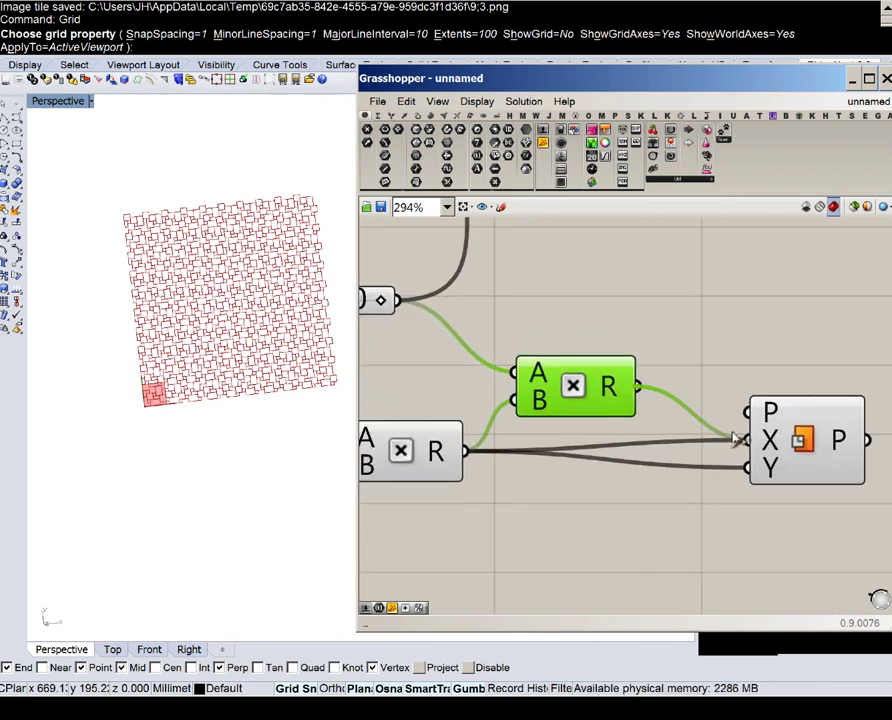
pyautogui.scroll(-5, 256, 344)
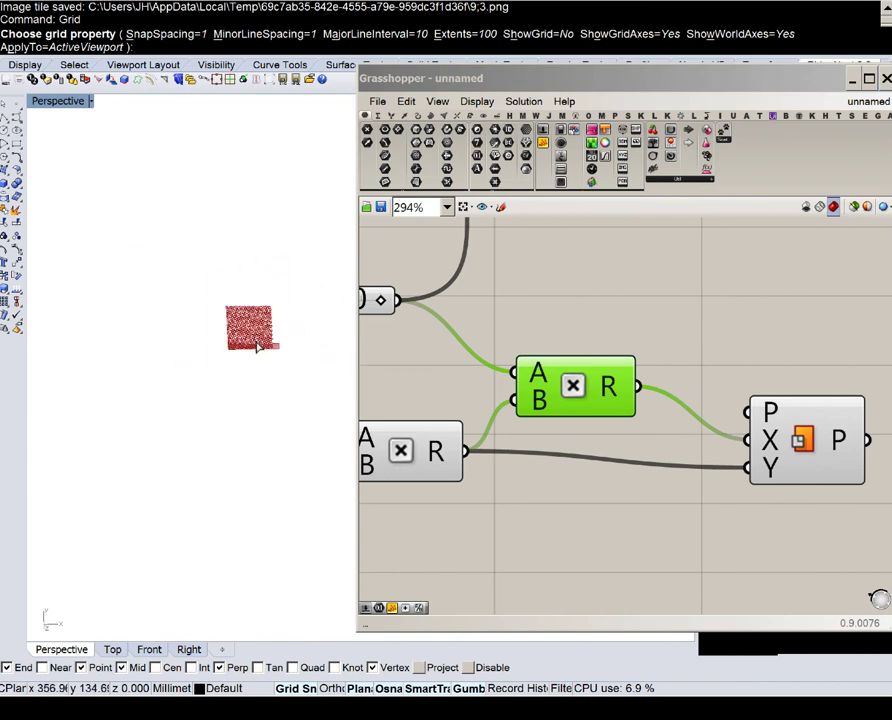
pyautogui.scroll(4, 265, 358)
pyautogui.moveTo(525, 343); pyautogui.dragTo(680, 358, button='right')
pyautogui.scroll(-1, 677, 358)
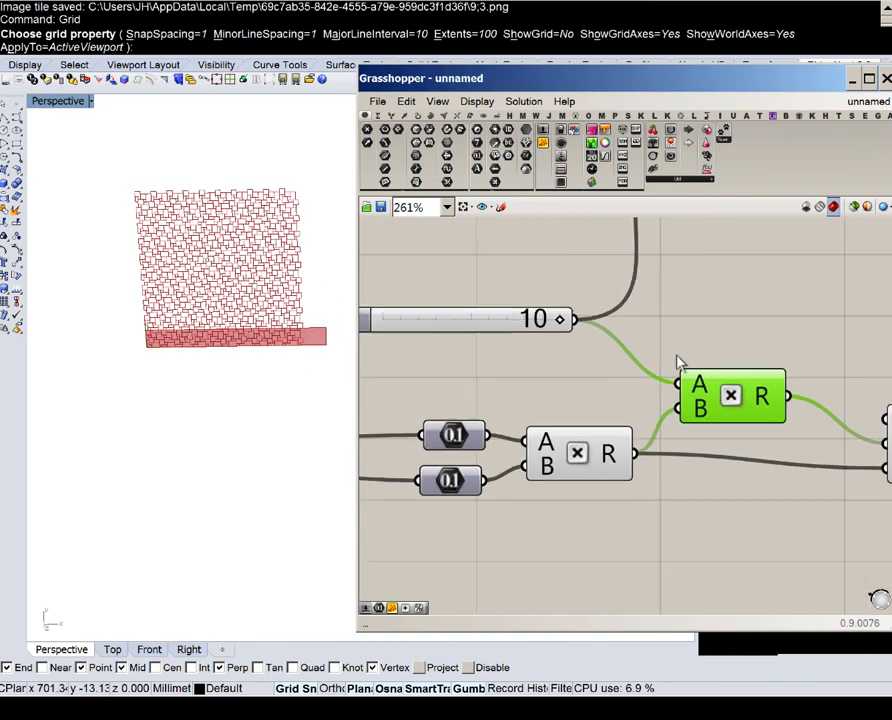
# - Add a Subtraction component ahead of the second multiplication, with the count slider connected to its A input
pyautogui.scroll(-4, 660, 400)
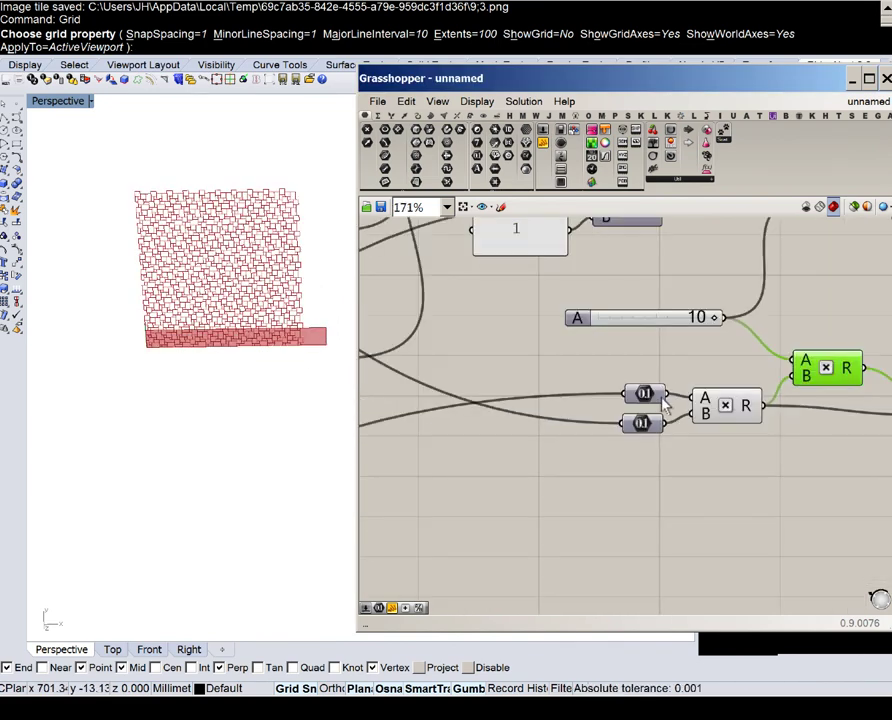
pyautogui.moveTo(676, 403); pyautogui.dragTo(532, 430, button='right')
pyautogui.scroll(1, 567, 401)
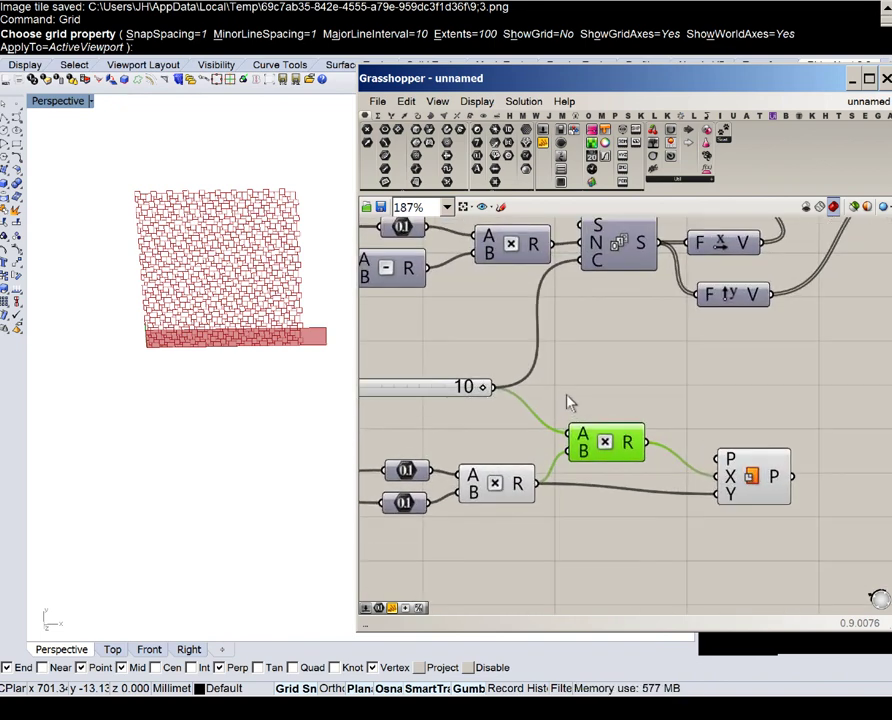
pyautogui.doubleClick(535, 404)
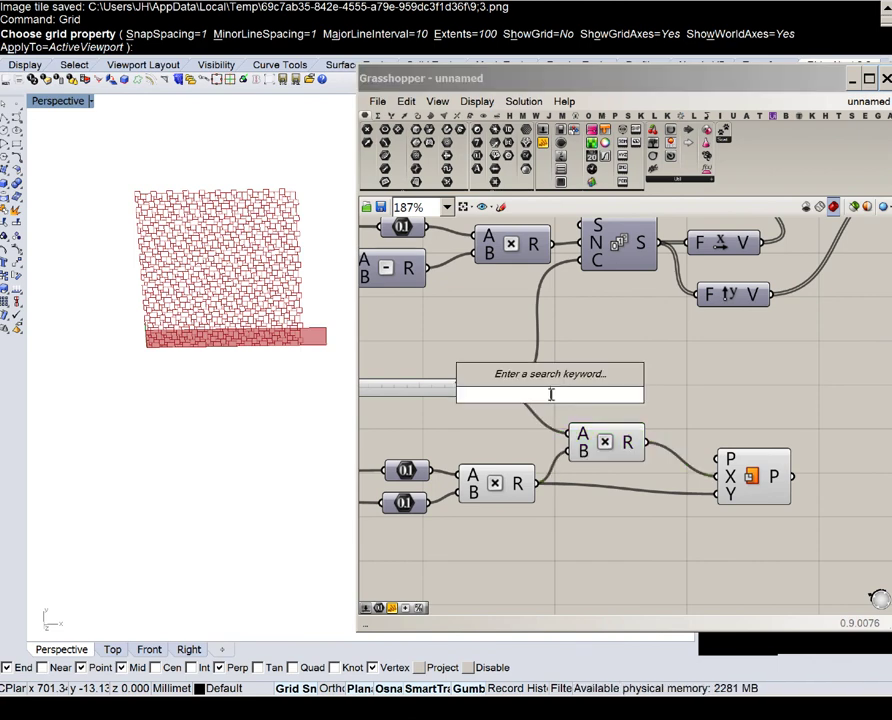
pyautogui.write('subtra')
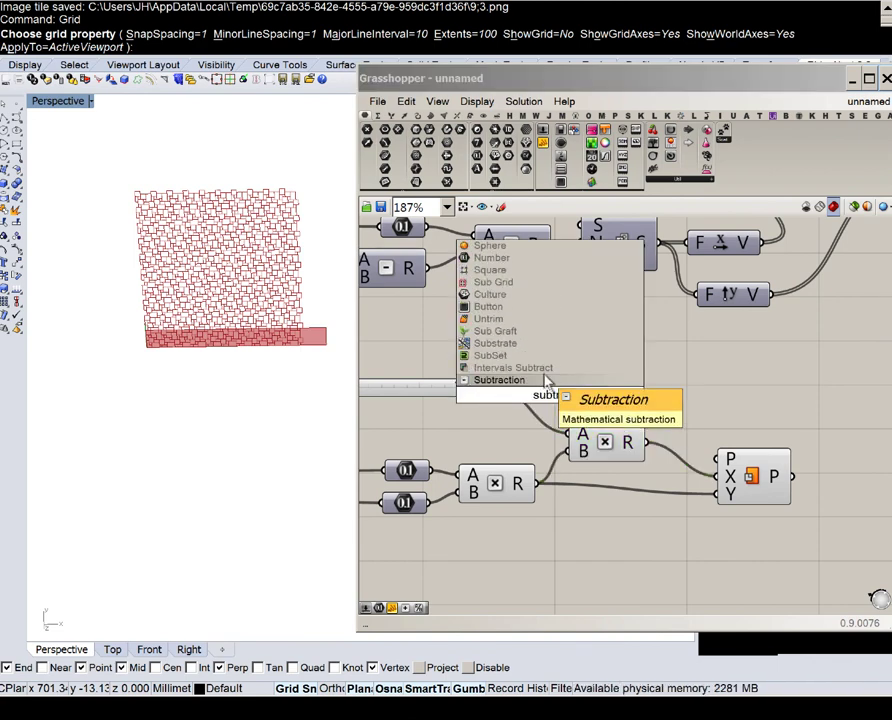
pyautogui.click(532, 381)
pyautogui.moveTo(443, 388); pyautogui.dragTo(443, 367)
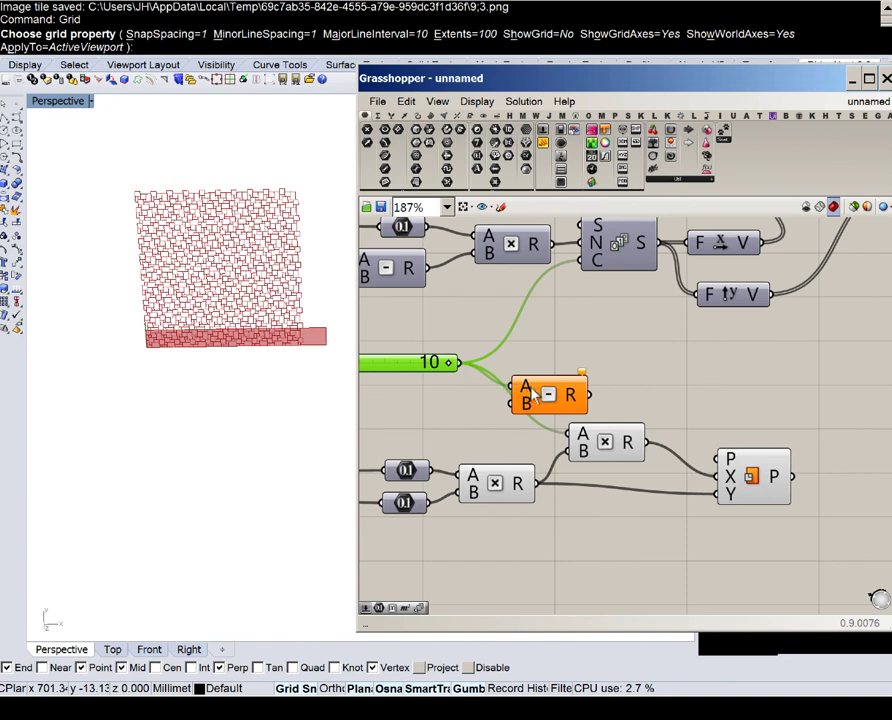
pyautogui.moveTo(530, 397); pyautogui.dragTo(483, 423)
# - Add a small panel containing 1 and connect it to the B input of the new Subtraction component
pyautogui.doubleClick(436, 414)
pyautogui.write('pa')
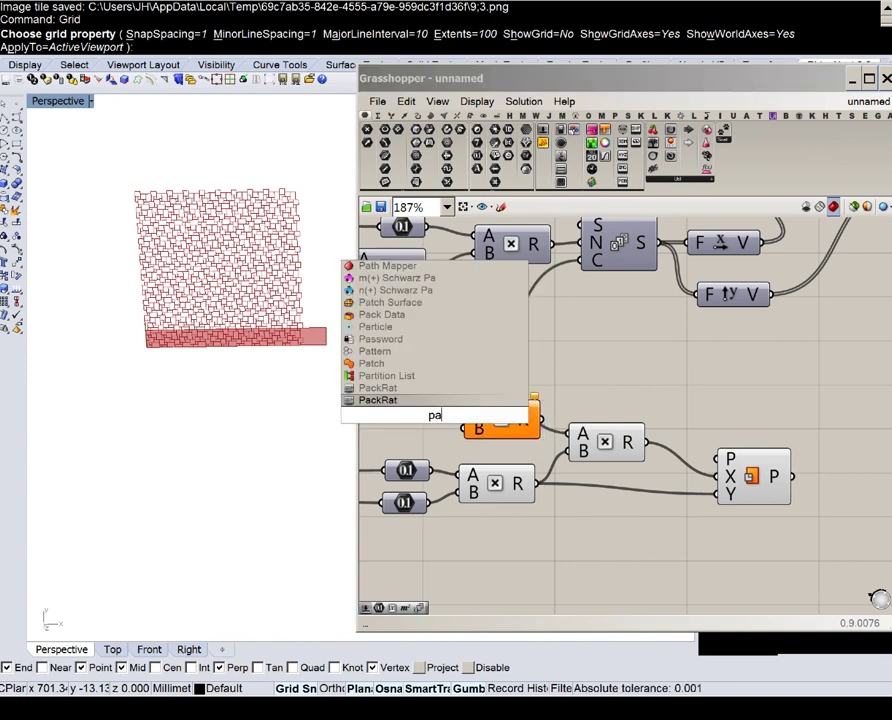
pyautogui.write('nel')
pyautogui.press('Return')
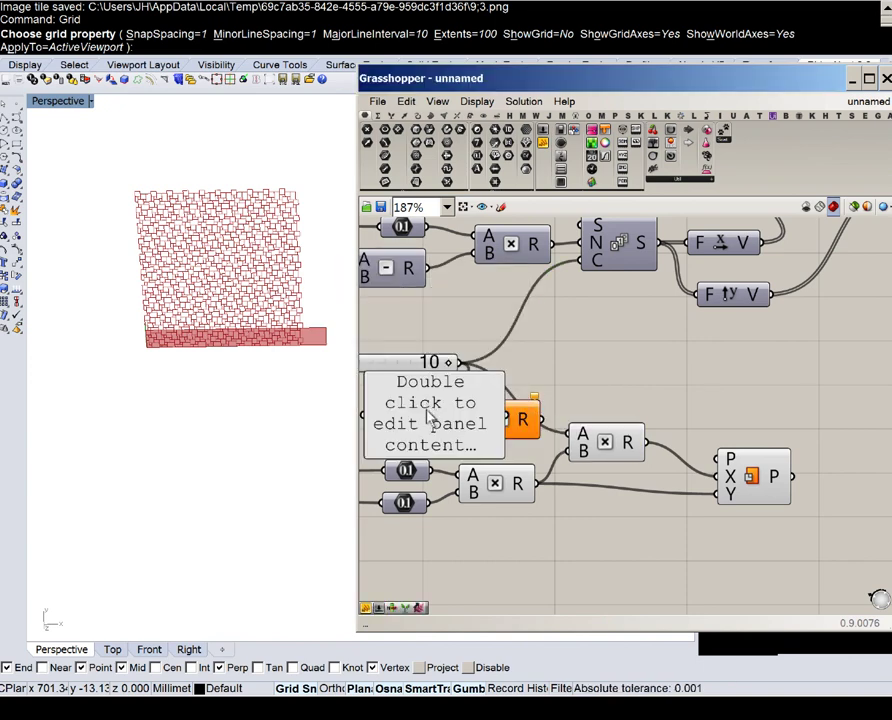
pyautogui.doubleClick(429, 415)
pyautogui.write('1')
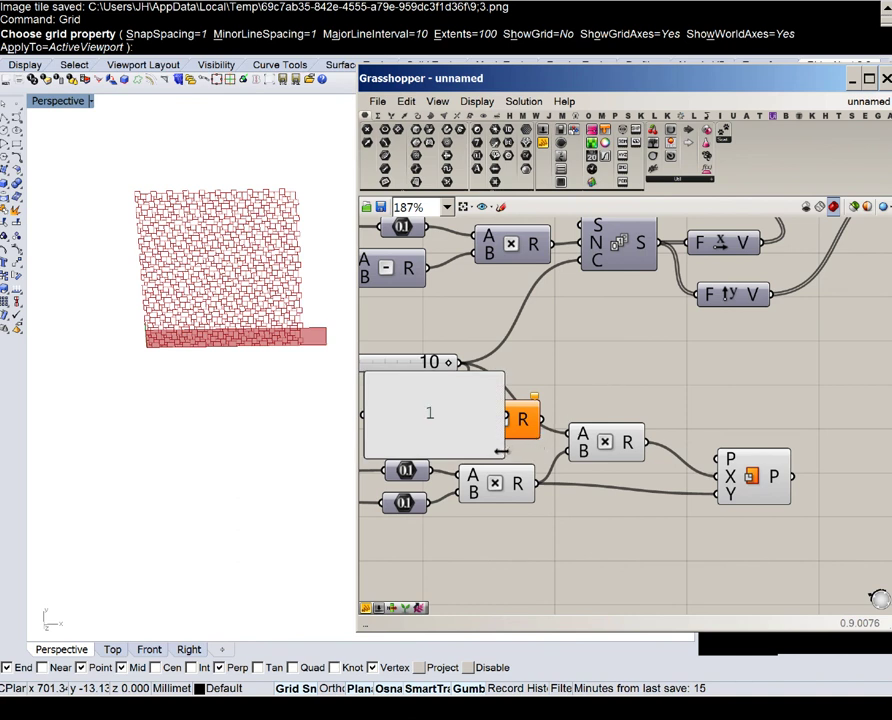
pyautogui.moveTo(501, 453)
pyautogui.mouseDown()
pyautogui.moveTo(427, 400)
pyautogui.moveTo(434, 429)
pyautogui.moveTo(503, 437)
pyautogui.mouseUp()
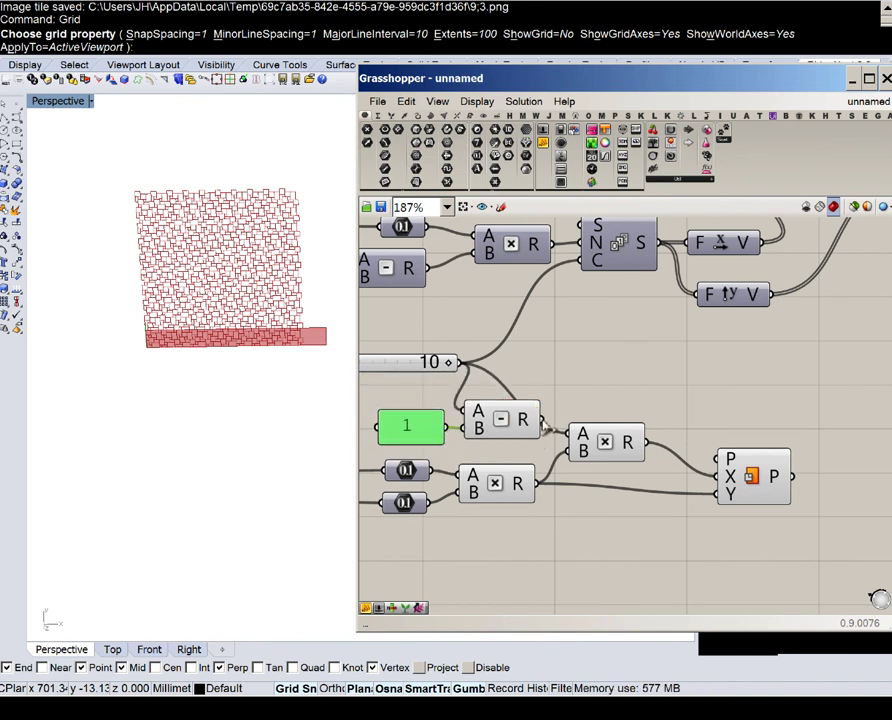
# - Replace the slider on the second multiplication's A input with the new subtraction result, and compare the surface edge with the pattern
pyautogui.moveTo(563, 431); pyautogui.dragTo(583, 434)
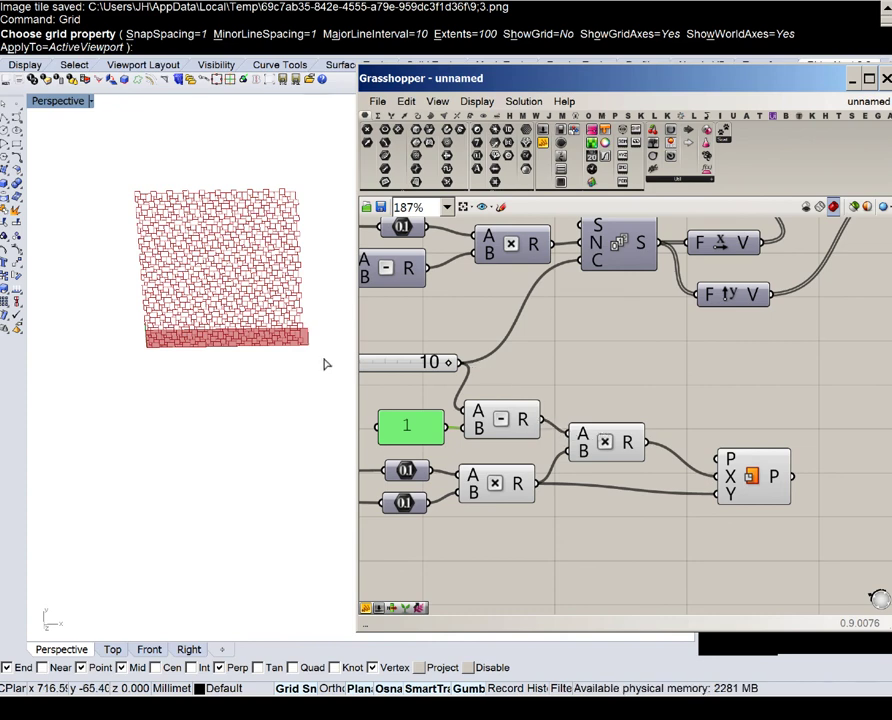
pyautogui.scroll(5, 308, 338)
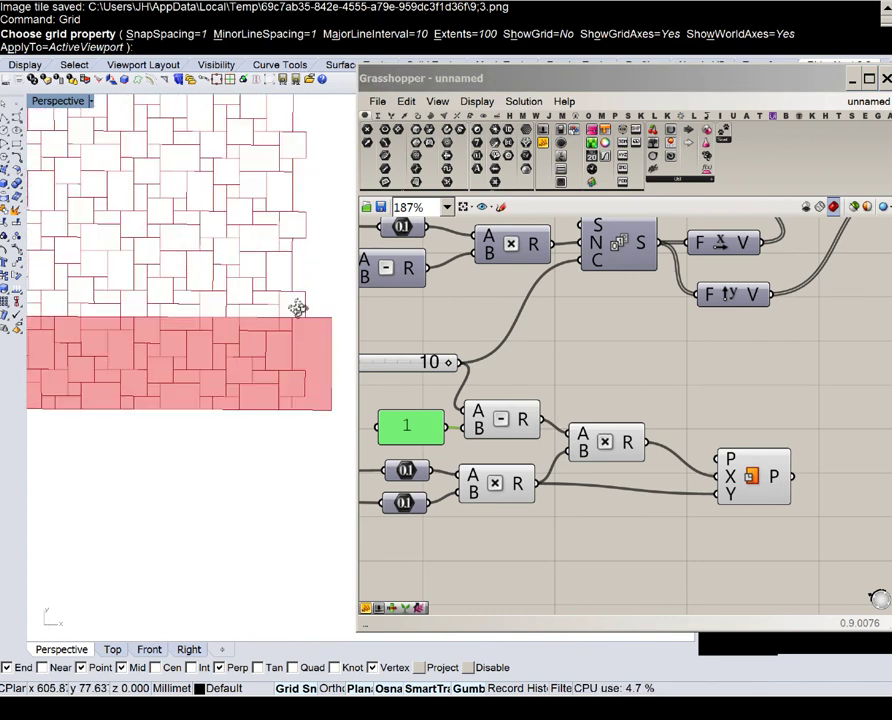
pyautogui.moveTo(460, 325); pyautogui.dragTo(570, 308, button='right')
pyautogui.scroll(-1, 600, 312)
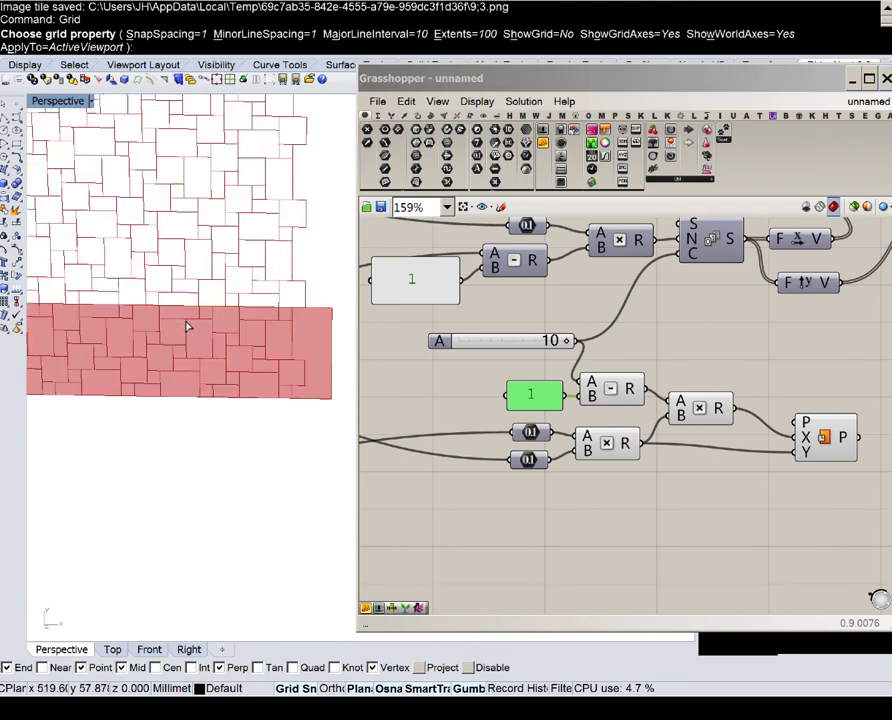
pyautogui.scroll(-6, 186, 326)
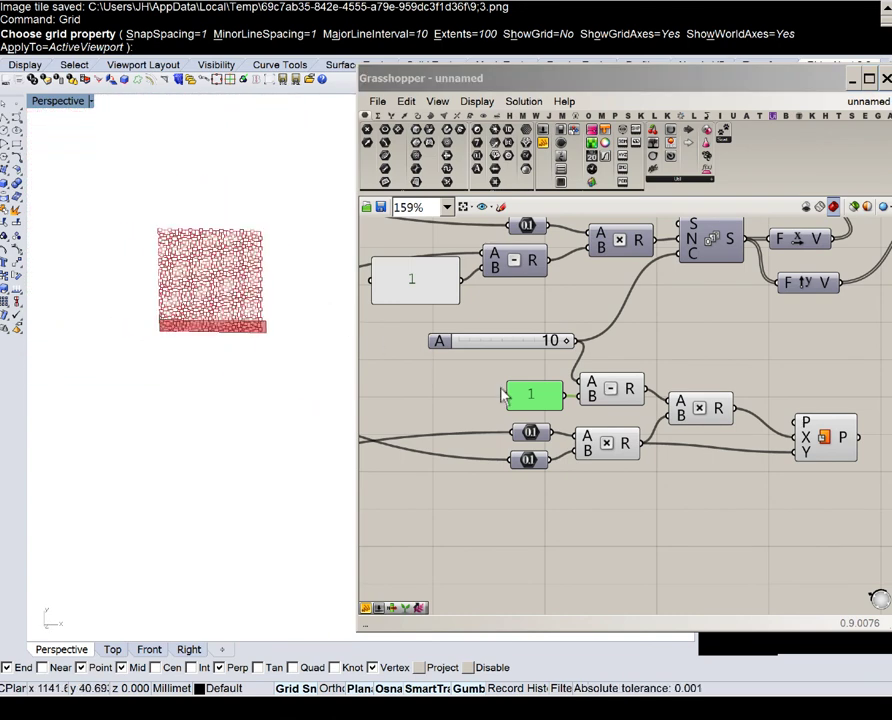
# - Connect the upper Subtraction's result to the Number parameter feeding the first surface multiplication's A input, replacing its Extent Y source
pyautogui.moveTo(502, 396); pyautogui.dragTo(644, 387, button='right')
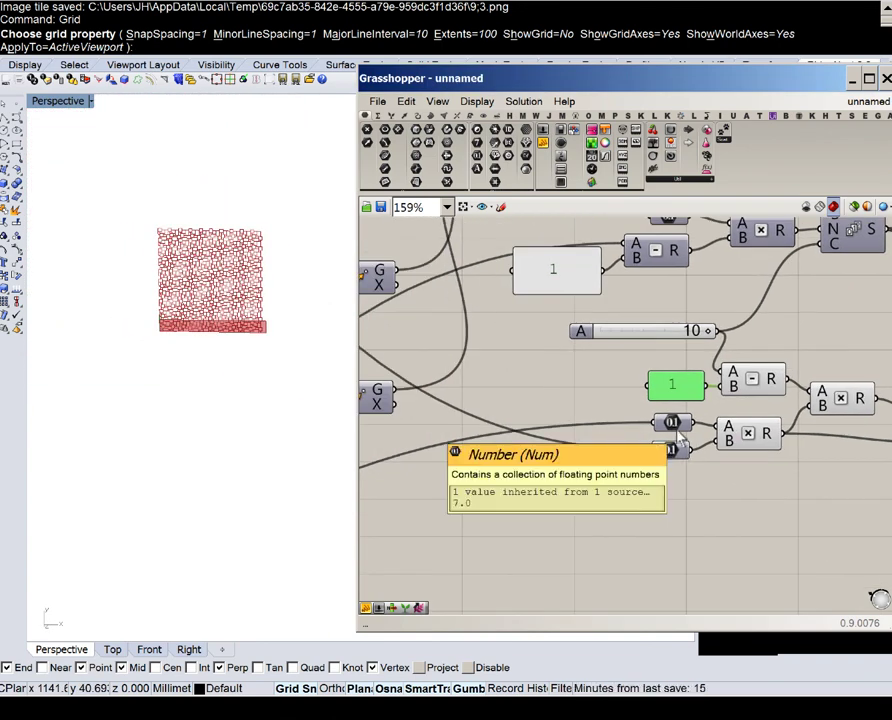
pyautogui.scroll(-1, 670, 436)
pyautogui.scroll(1, 686, 310)
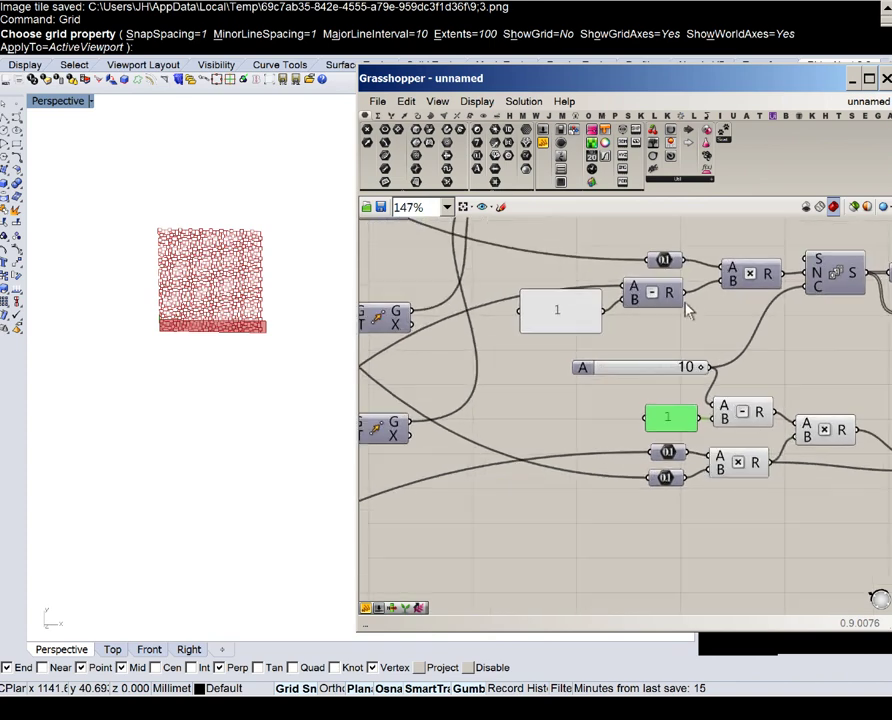
pyautogui.moveTo(677, 298); pyautogui.dragTo(655, 452)
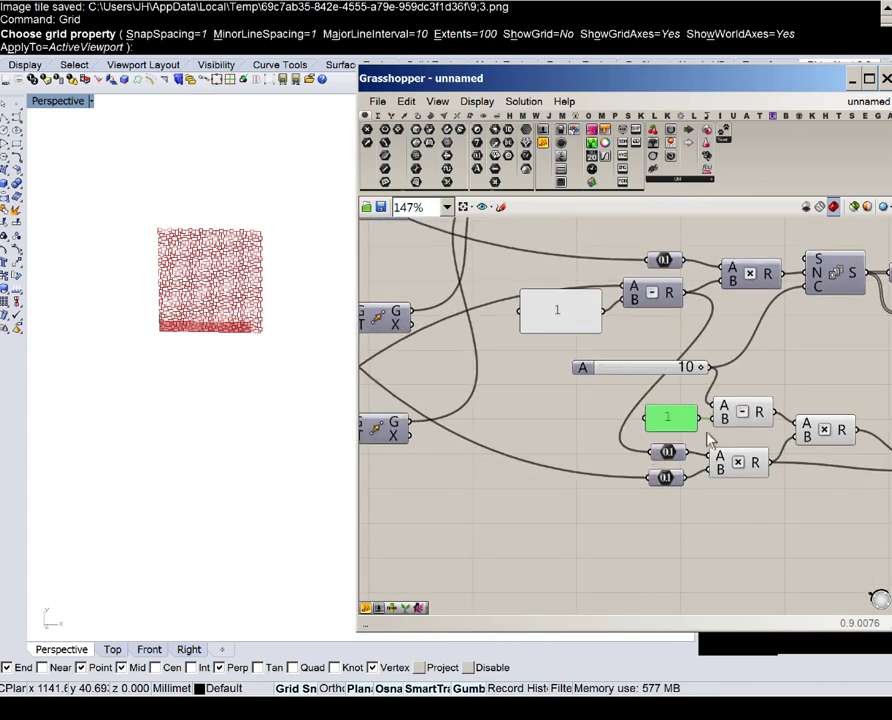
pyautogui.scroll(3, 605, 437)
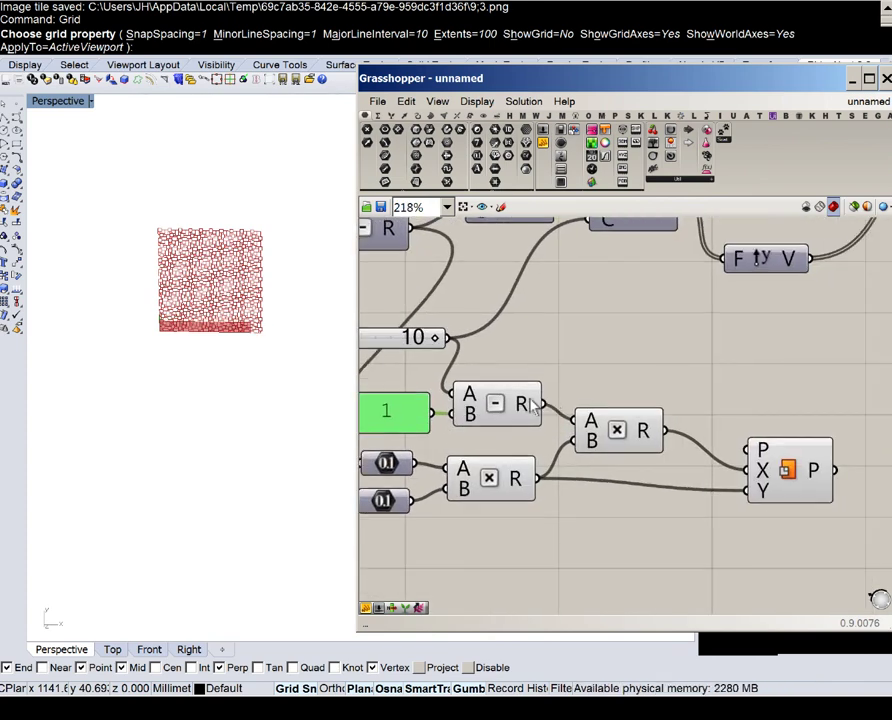
# - Wire the 10 slider straight into the second multiplication's A input and delete the subtraction component with its 1 panel
pyautogui.scroll(2, 560, 410)
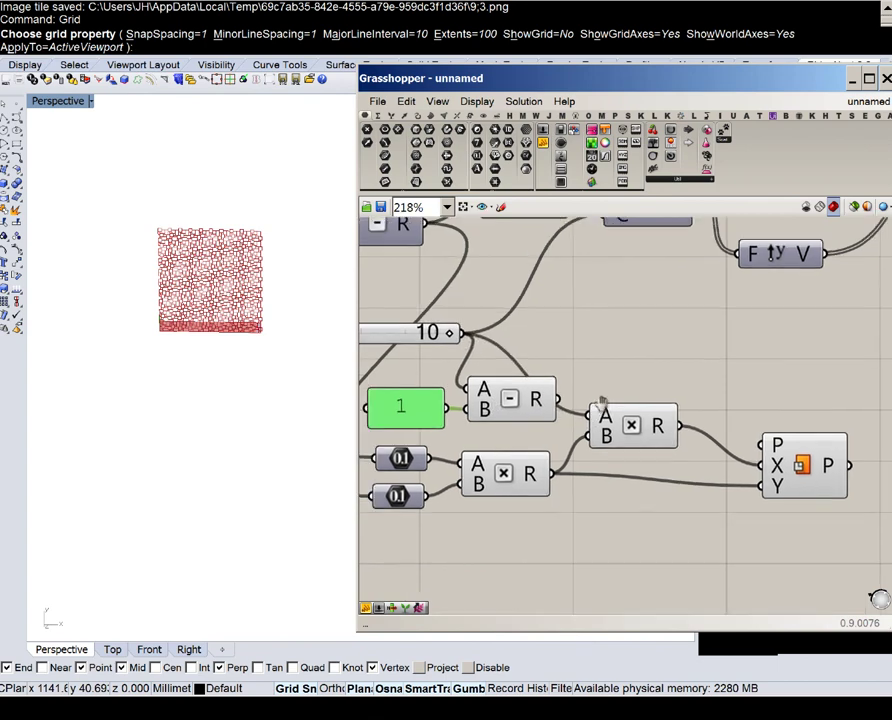
pyautogui.moveTo(552, 432); pyautogui.dragTo(418, 368)
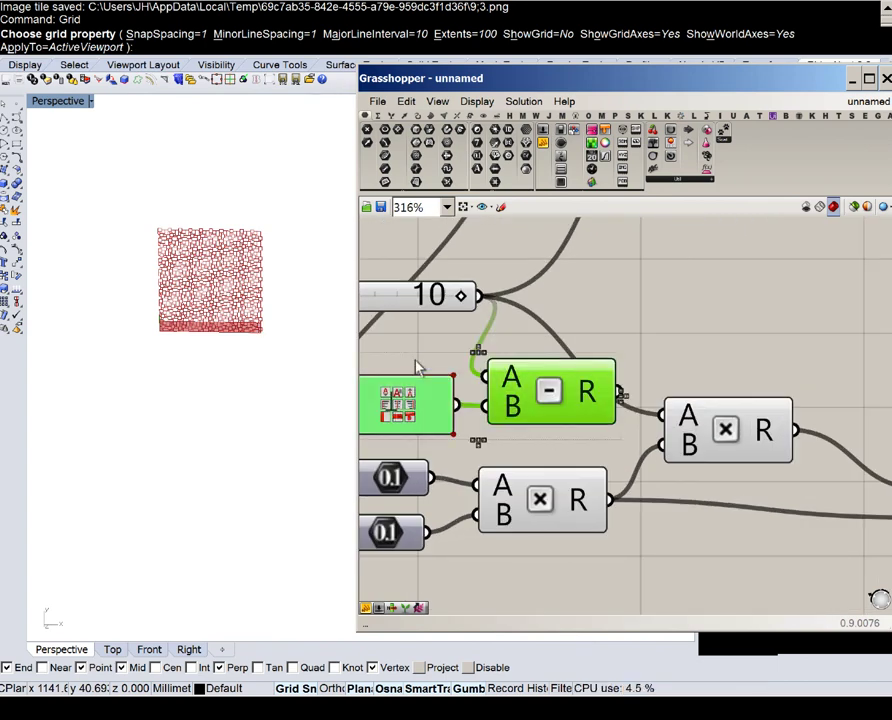
pyautogui.press('Delete')
pyautogui.scroll(6, 242, 330)
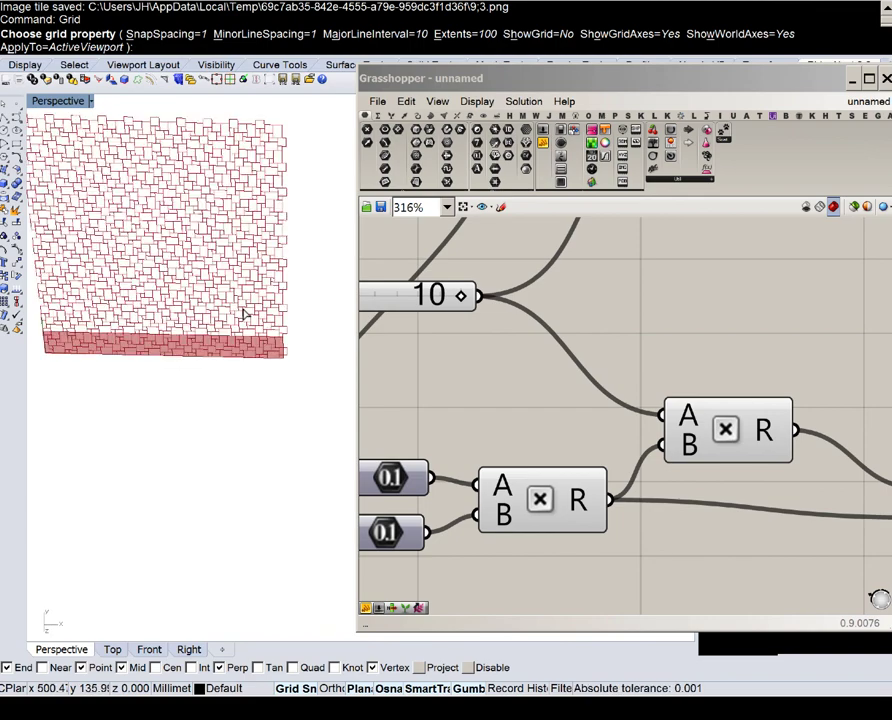
pyautogui.scroll(-4, 557, 421)
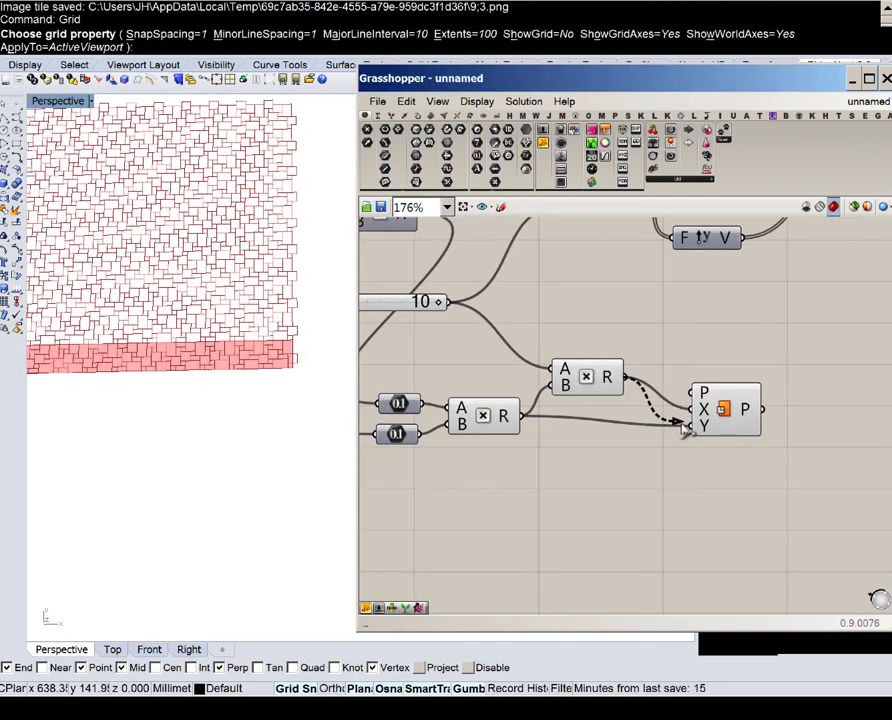
# - Replace the Plane Surface's Y input with the result of the second multiplication
pyautogui.moveTo(686, 430); pyautogui.dragTo(688, 427)
pyautogui.moveTo(219, 286); pyautogui.dragTo(210, 342, button='right')
pyautogui.scroll(-6, 210, 342)
pyautogui.scroll(5, 211, 247)
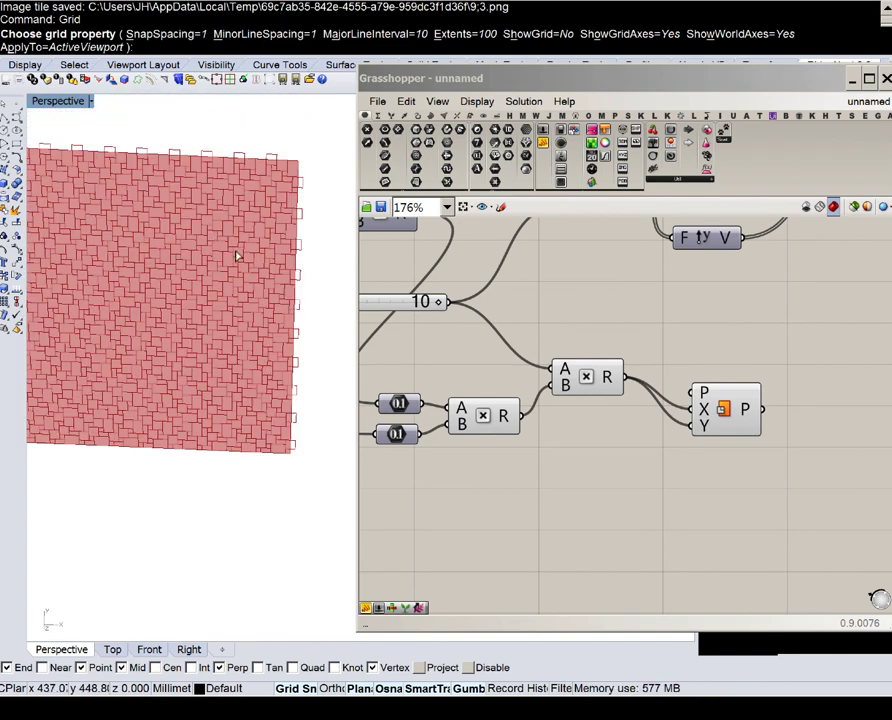
# - Add an Addition component that sums the second multiplication's result and the 10 slider, and feed it into the Plane Surface's Y input
pyautogui.moveTo(733, 423); pyautogui.dragTo(797, 414)
pyautogui.doubleClick(672, 438)
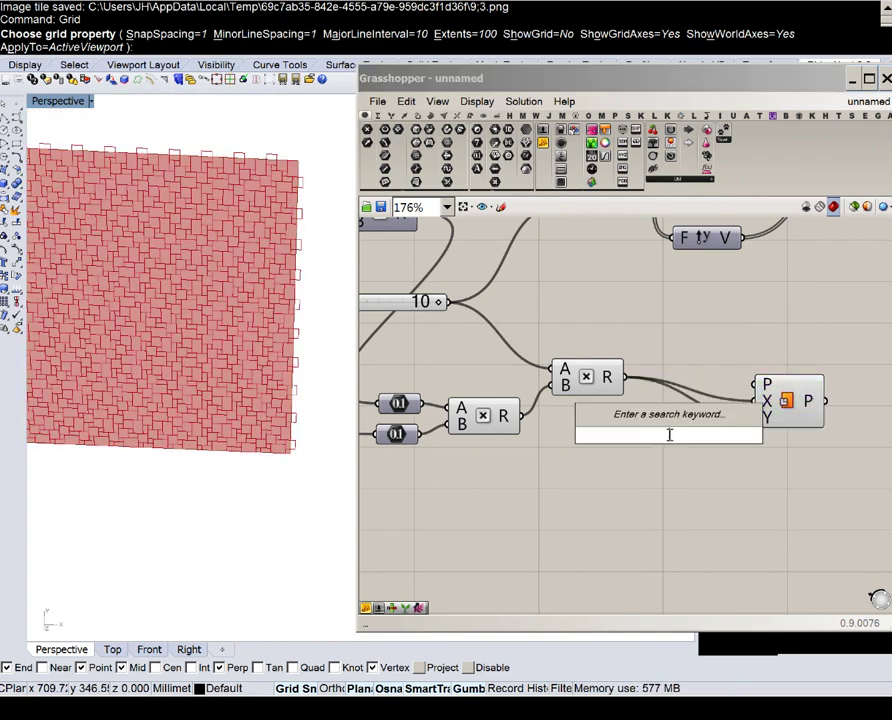
pyautogui.write('add')
pyautogui.click(610, 359)
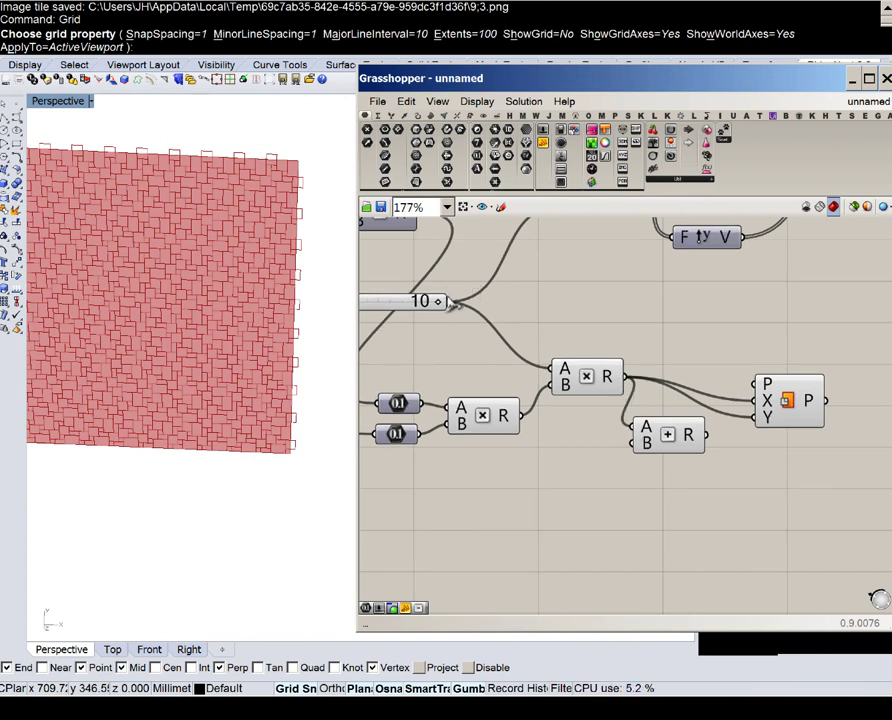
pyautogui.moveTo(449, 301); pyautogui.dragTo(750, 427)
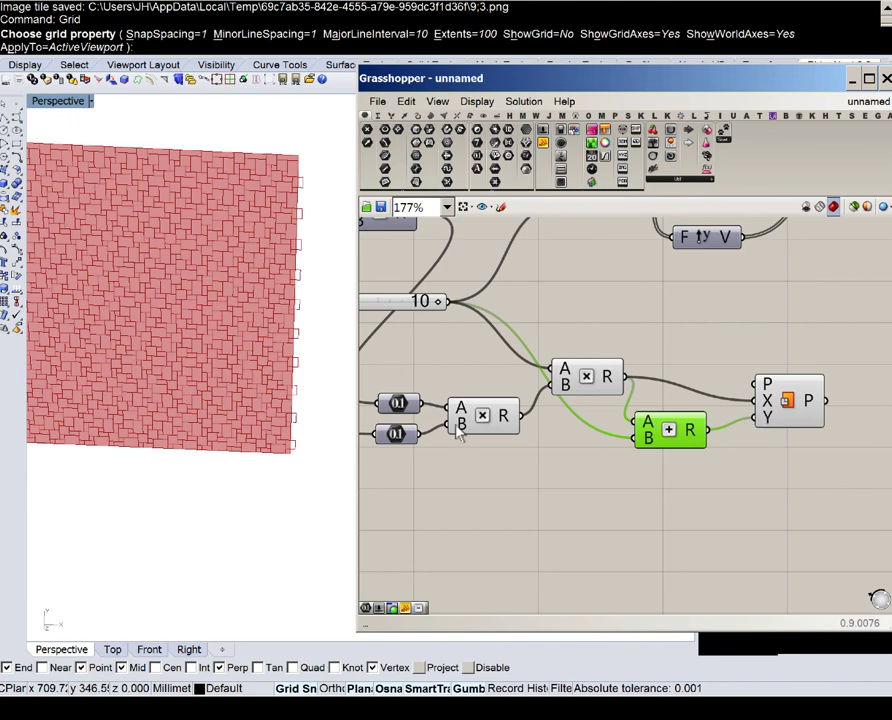
pyautogui.moveTo(280, 402)
pyautogui.mouseDown(button='right')
pyautogui.moveTo(271, 394)
pyautogui.moveTo(281, 418)
pyautogui.mouseUp(button='right')
pyautogui.scroll(-6, 275, 392)
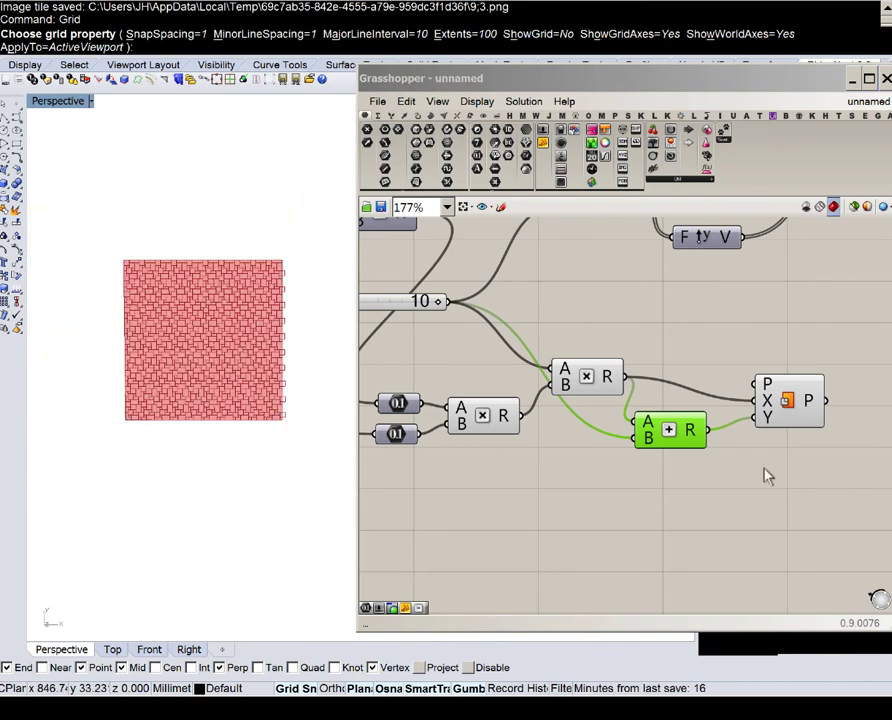
# - Add a Sphere component below the Plane Surface component
pyautogui.scroll(-5, 630, 390)
pyautogui.doubleClick(617, 471)
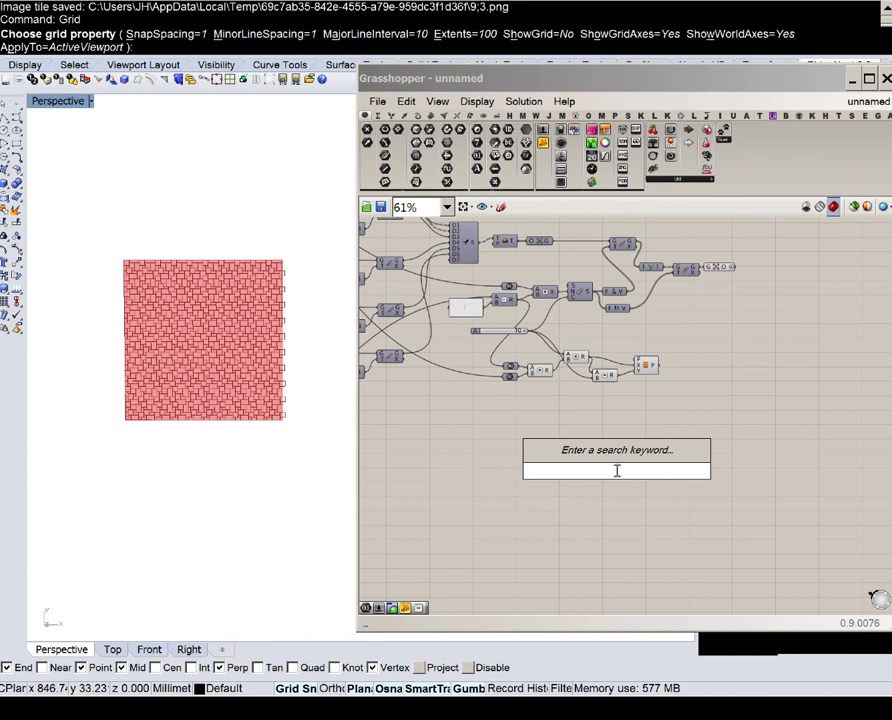
pyautogui.write('sphere')
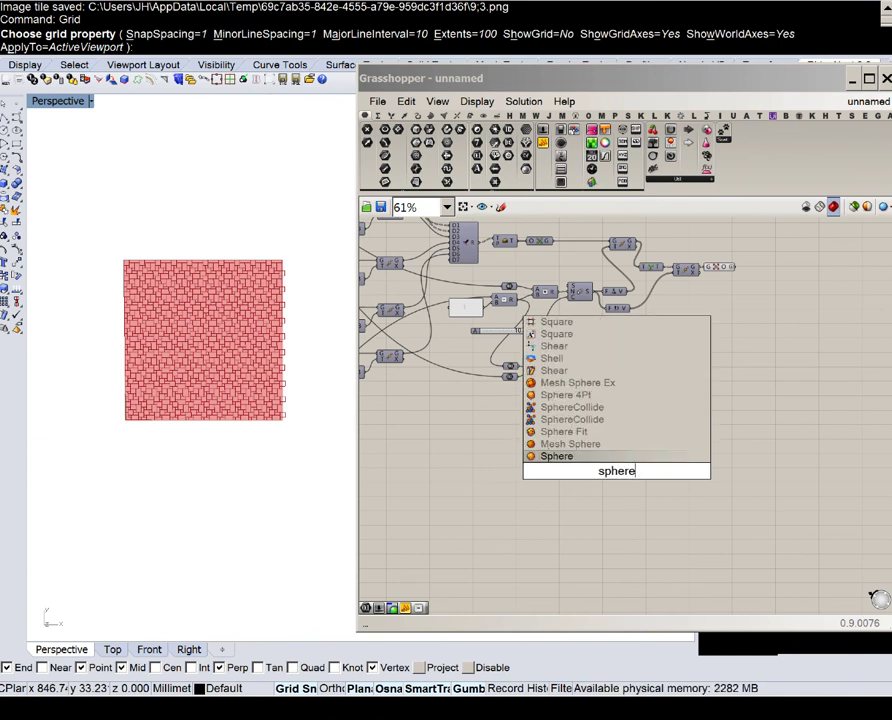
pyautogui.press('Return')
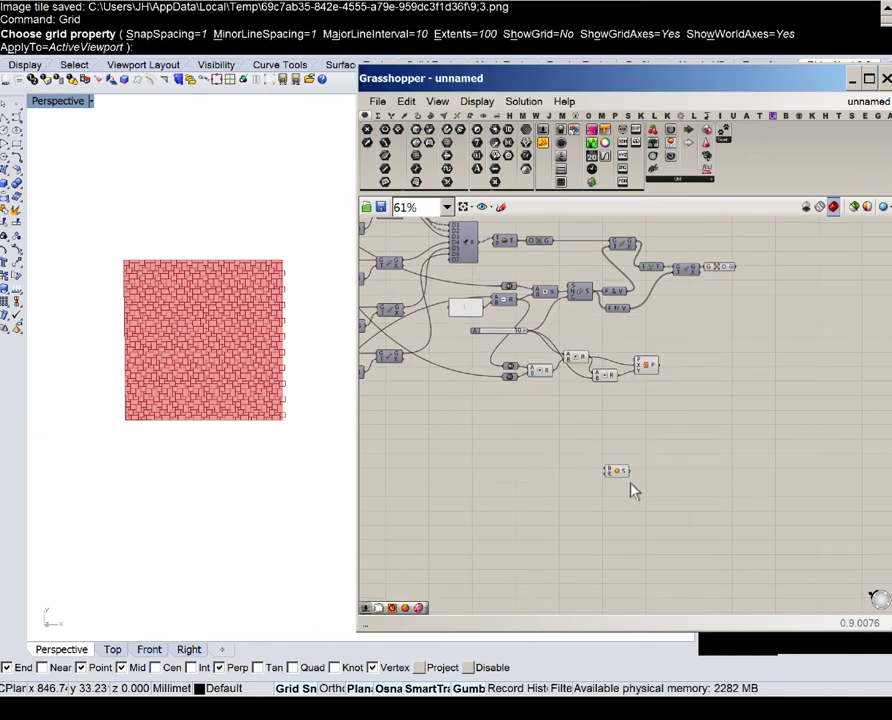
pyautogui.scroll(3, 628, 484)
pyautogui.moveTo(620, 476); pyautogui.dragTo(655, 422)
pyautogui.scroll(3, 655, 420)
pyautogui.moveTo(614, 465); pyautogui.dragTo(674, 365)
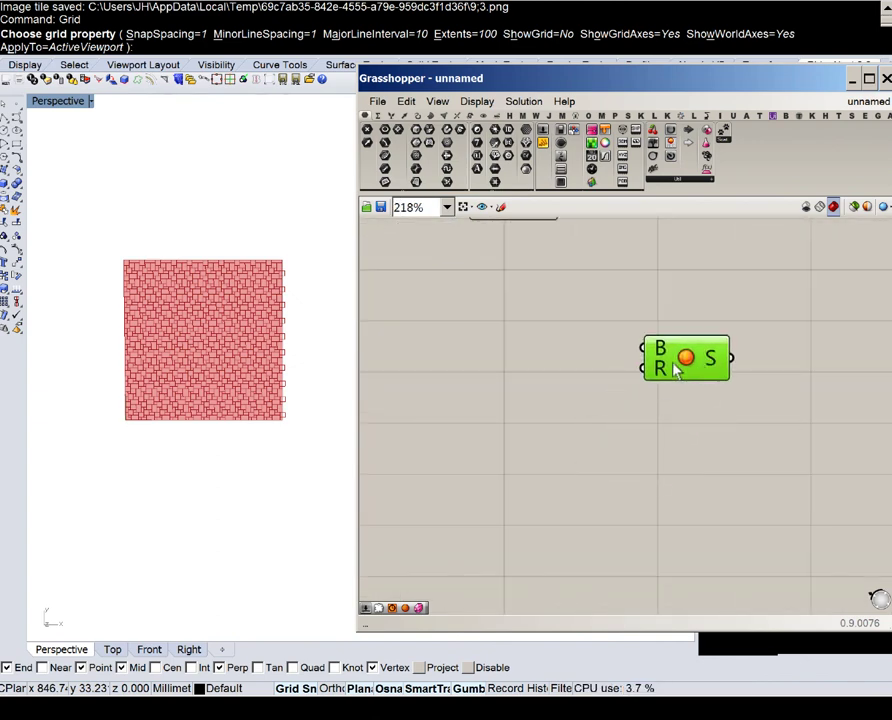
pyautogui.moveTo(657, 368); pyautogui.dragTo(651, 512, button='right')
# - Create a number slider with the value 100, connect it to the Sphere's radius input, and tidy the Sphere's placement
pyautogui.doubleClick(531, 501)
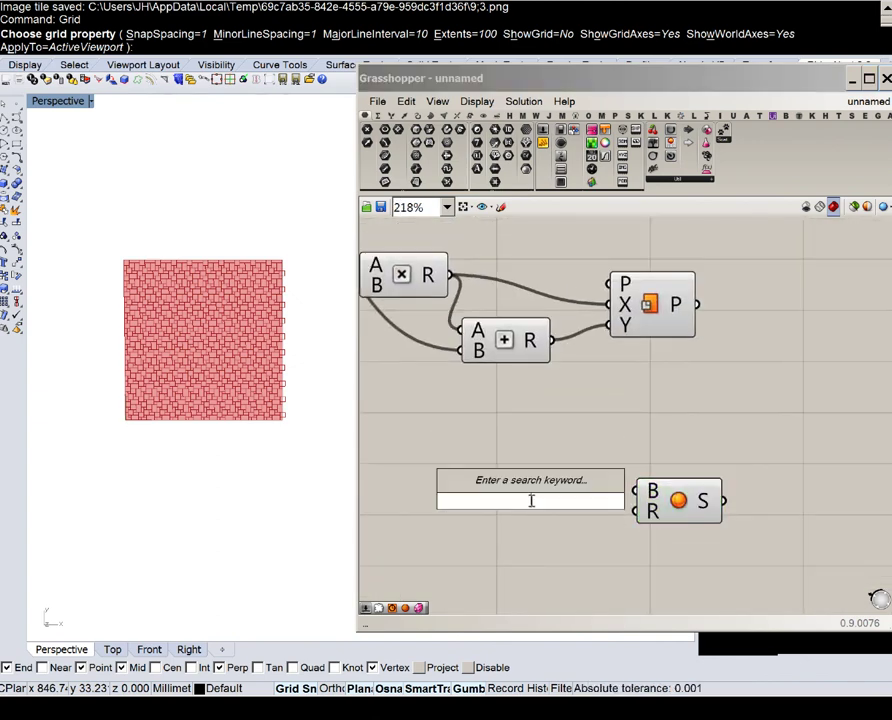
pyautogui.write('100')
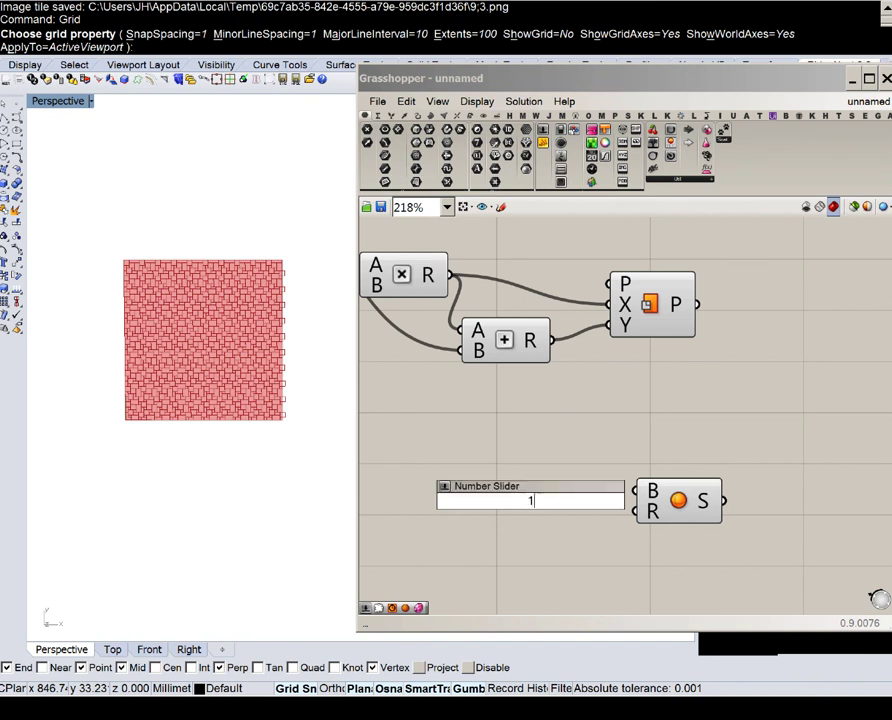
pyautogui.press('Return')
pyautogui.scroll(1, 535, 507)
pyautogui.moveTo(535, 507); pyautogui.dragTo(462, 507)
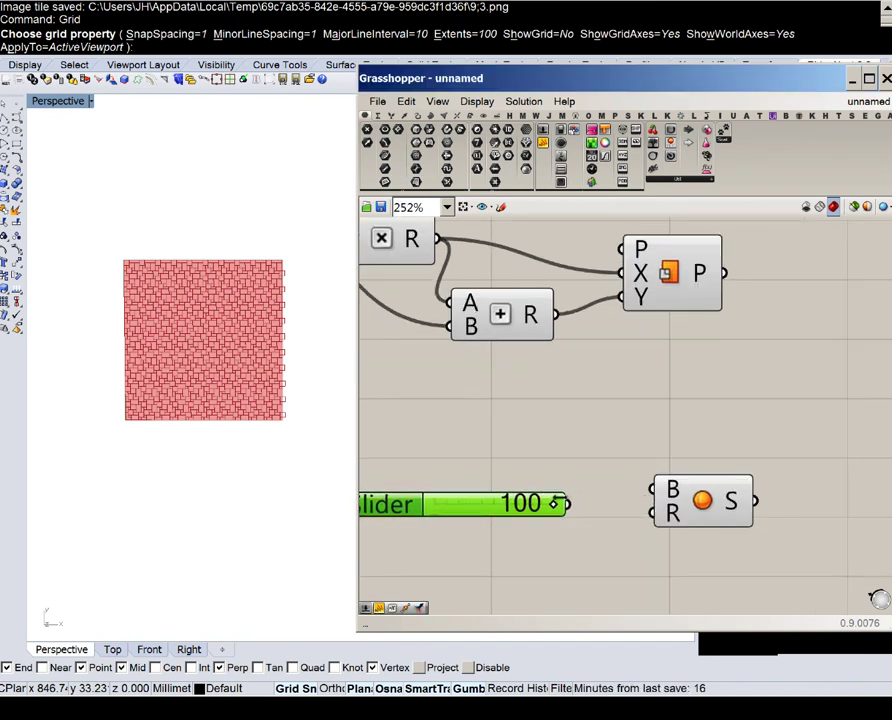
pyautogui.scroll(5, 575, 507)
pyautogui.moveTo(620, 516); pyautogui.dragTo(770, 536)
pyautogui.moveTo(770, 536); pyautogui.dragTo(558, 532, button='right')
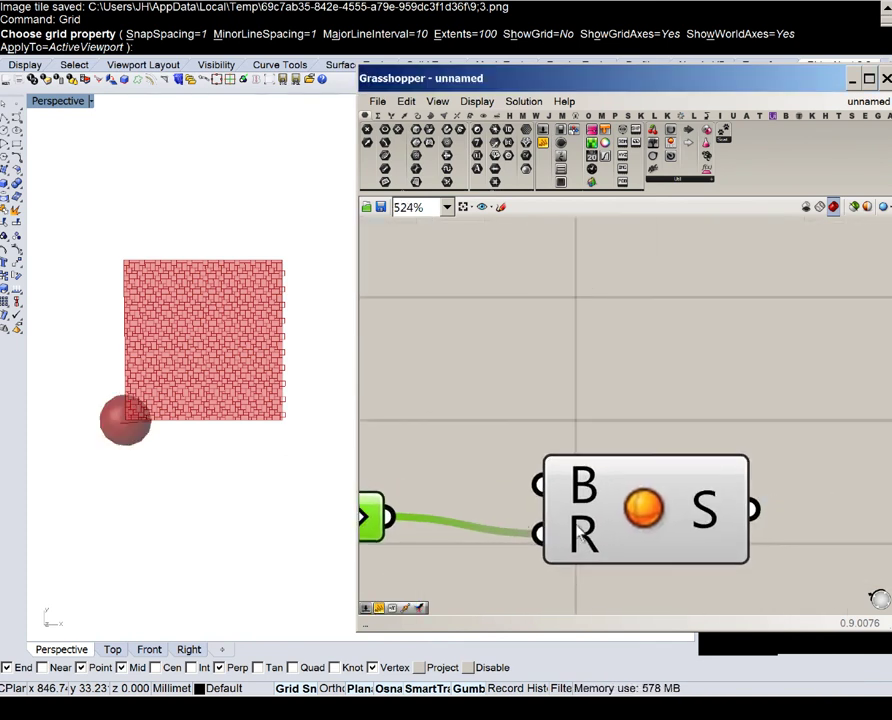
pyautogui.click(590, 513)
pyautogui.scroll(-5, 582, 458)
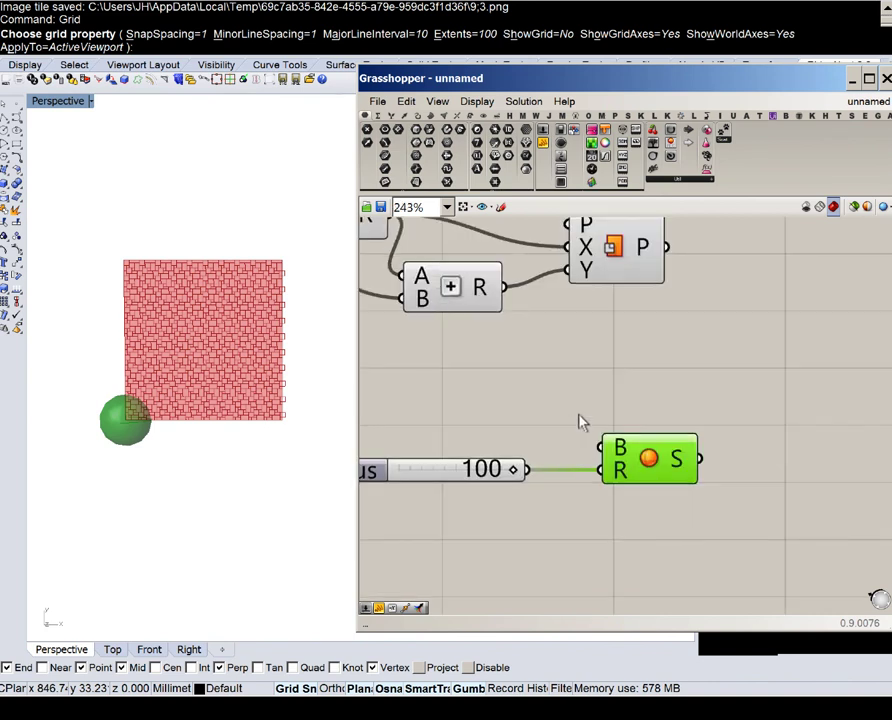
pyautogui.moveTo(618, 396); pyautogui.dragTo(564, 460, button='right')
pyautogui.moveTo(594, 521); pyautogui.dragTo(571, 521)
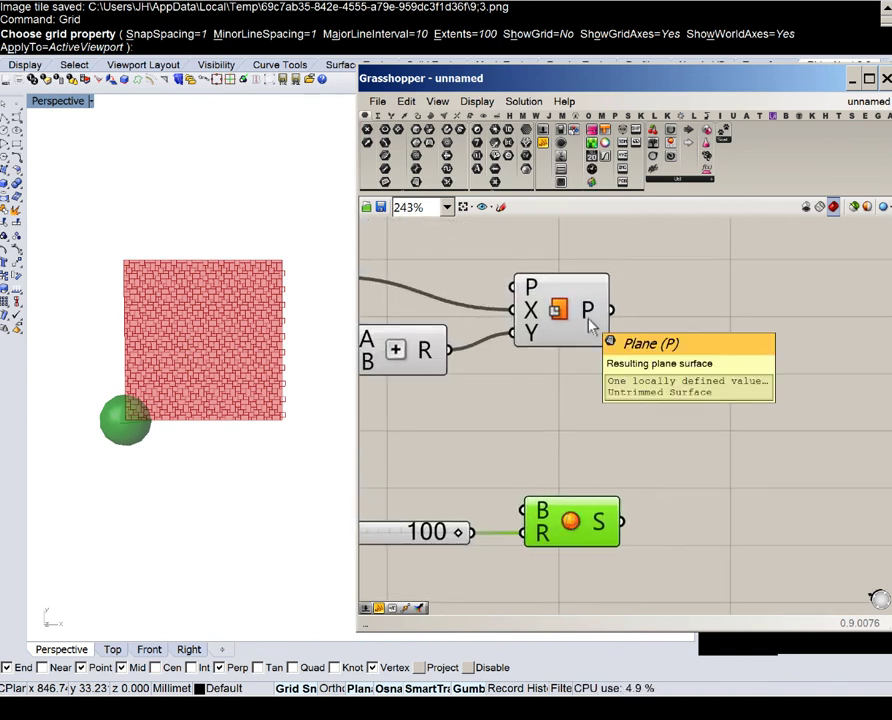
# - Reparameterize the Plane Surface's P output
pyautogui.doubleClick(702, 452)
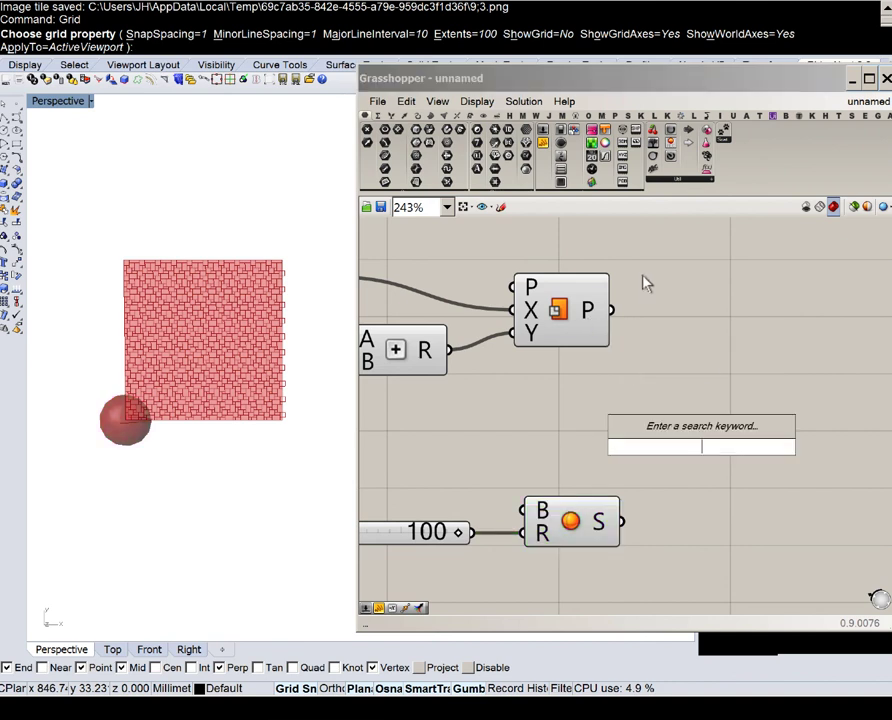
pyautogui.rightClick(592, 310)
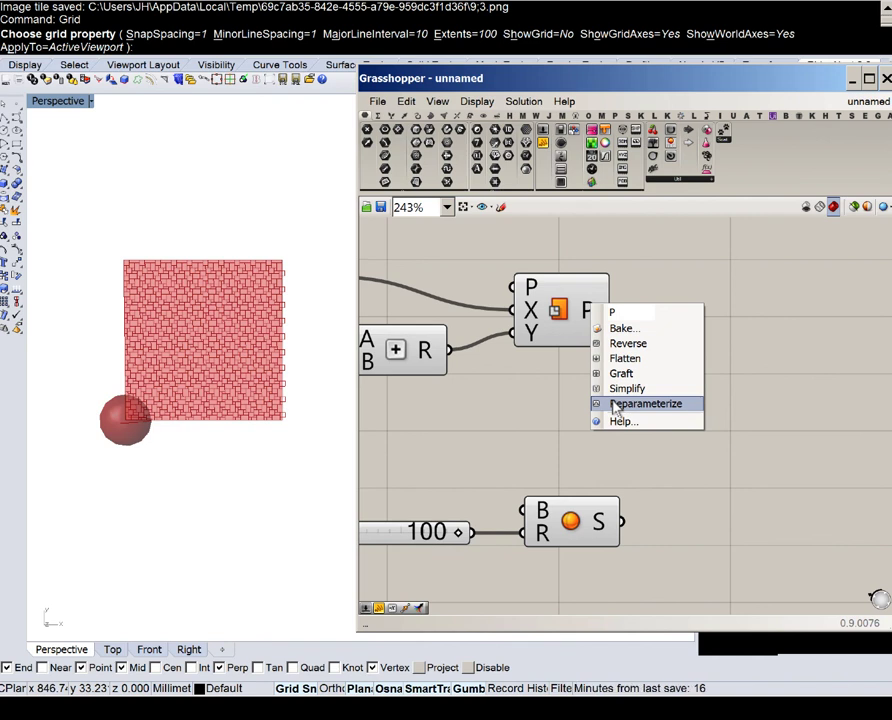
pyautogui.click(645, 403)
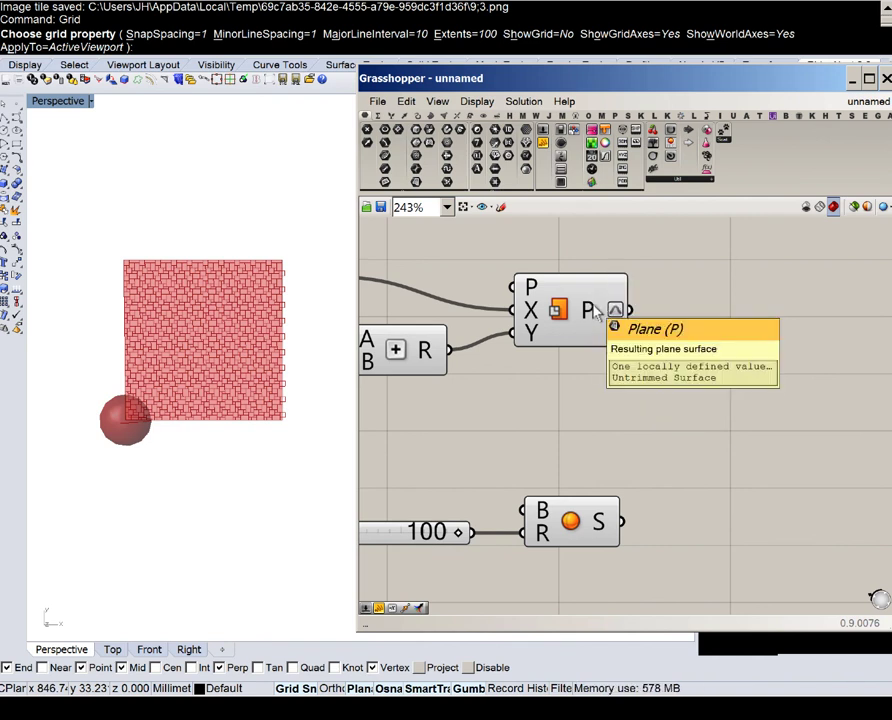
# - Add a Map to Surface component below the final component with the flattened O output
pyautogui.moveTo(633, 430); pyautogui.dragTo(698, 417, button='right')
pyautogui.scroll(-6, 696, 417)
pyautogui.scroll(1, 682, 312)
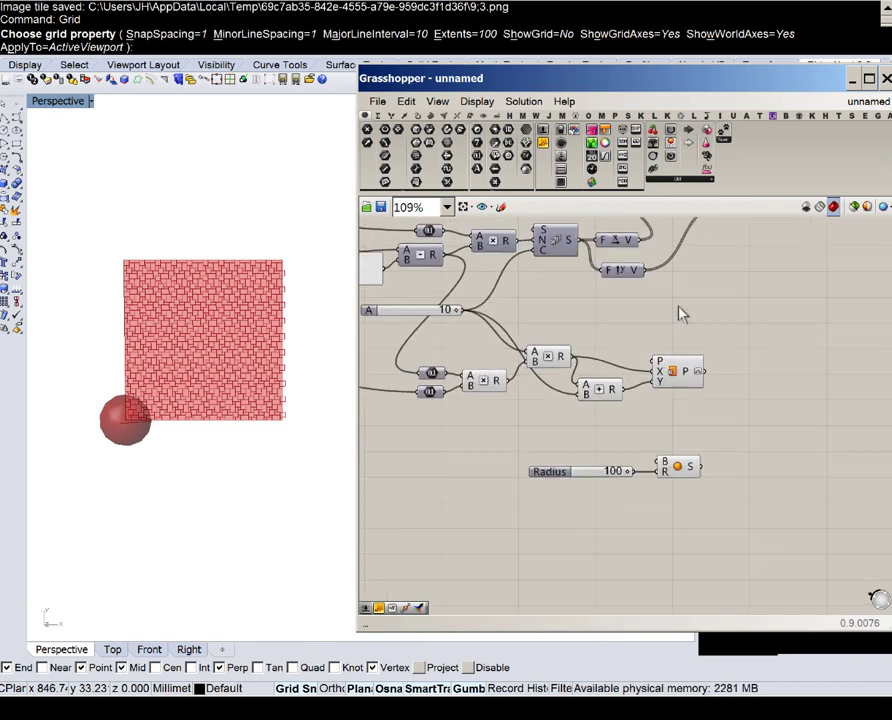
pyautogui.moveTo(706, 268); pyautogui.dragTo(625, 447, button='right')
pyautogui.scroll(3, 700, 400)
pyautogui.moveTo(744, 373); pyautogui.dragTo(491, 351, button='right')
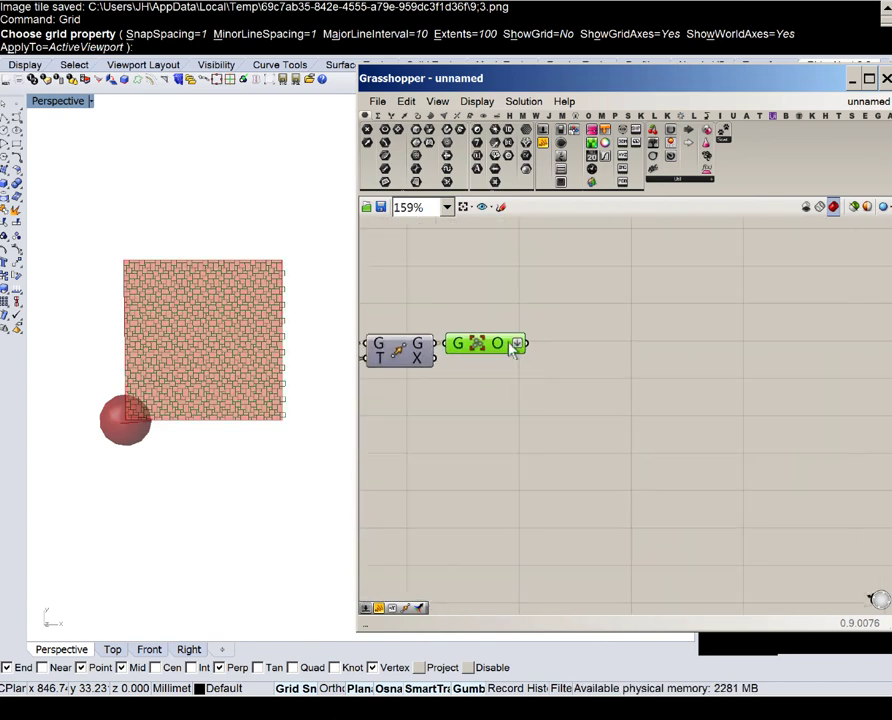
pyautogui.doubleClick(595, 353)
pyautogui.write('remap')
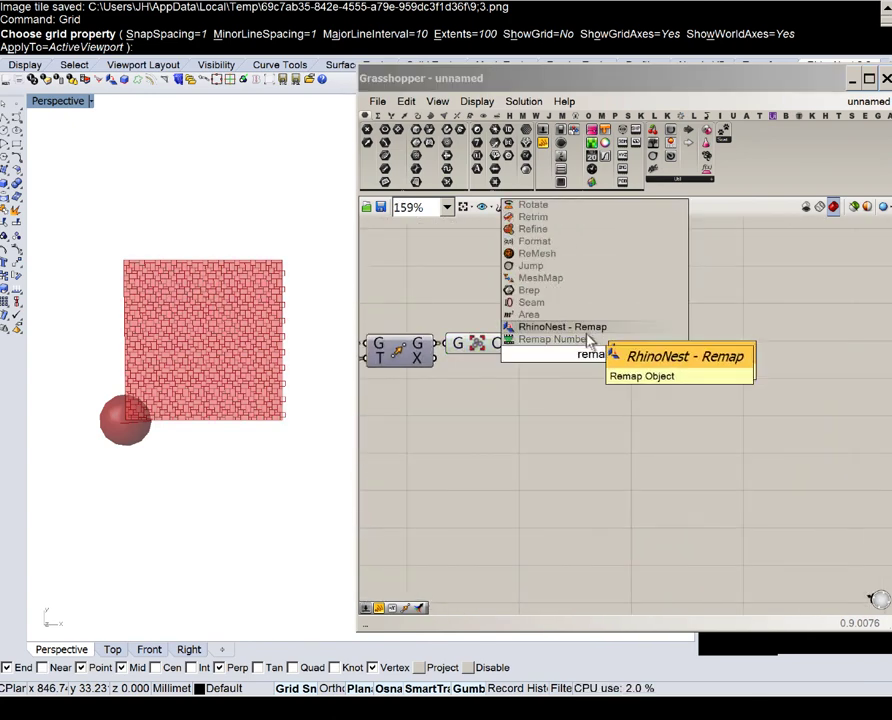
pyautogui.doubleClick(542, 444)
pyautogui.write('map')
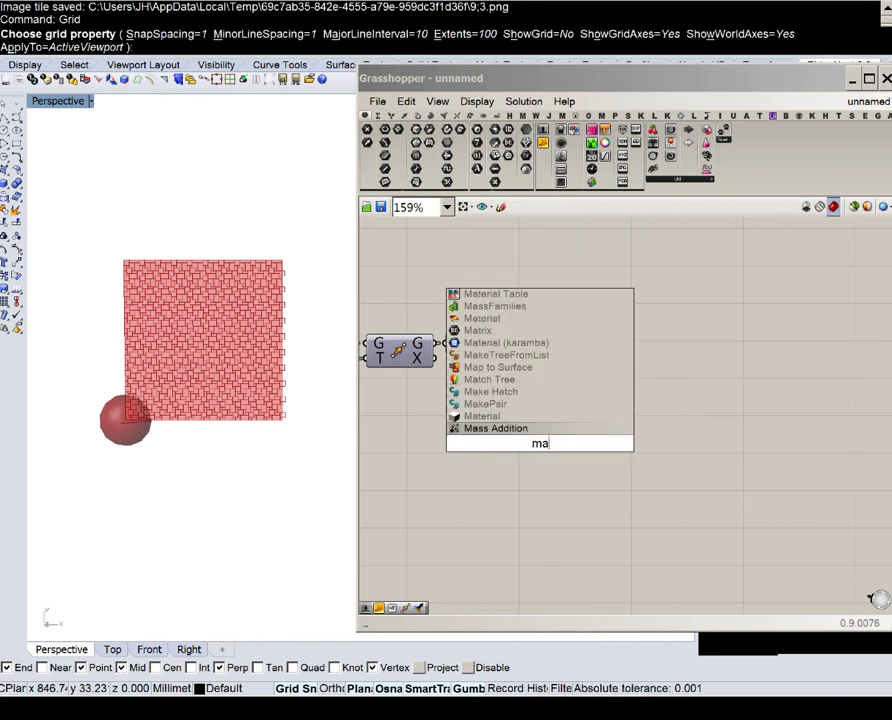
pyautogui.click(526, 428)
pyautogui.scroll(3, 534, 352)
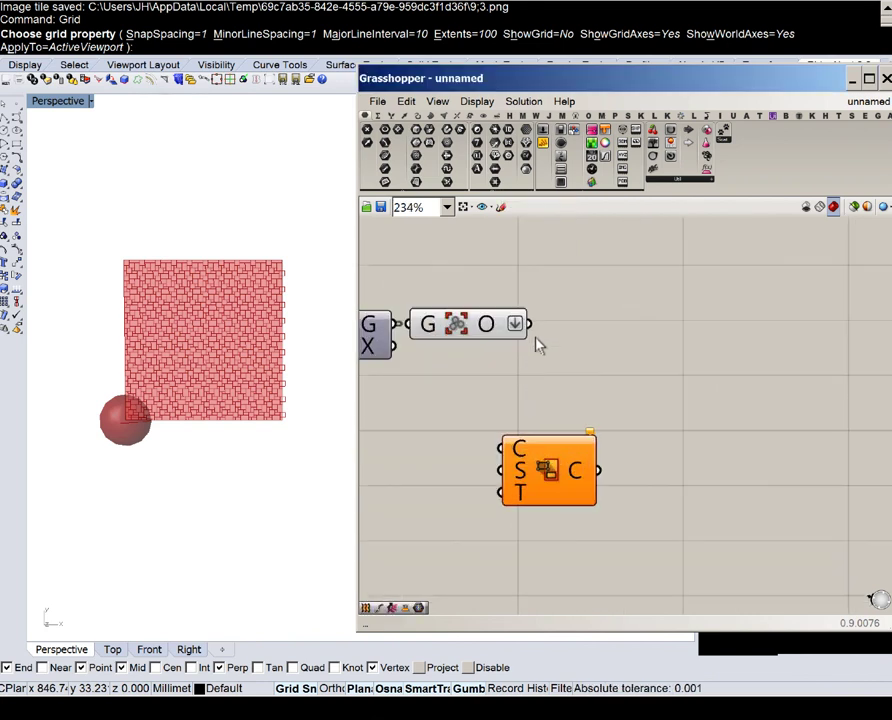
# - Connect the flattened O output to Map to Surface's C input and the Plane Surface's P output to its S input
pyautogui.moveTo(529, 322); pyautogui.dragTo(491, 479)
pyautogui.scroll(-5, 636, 242)
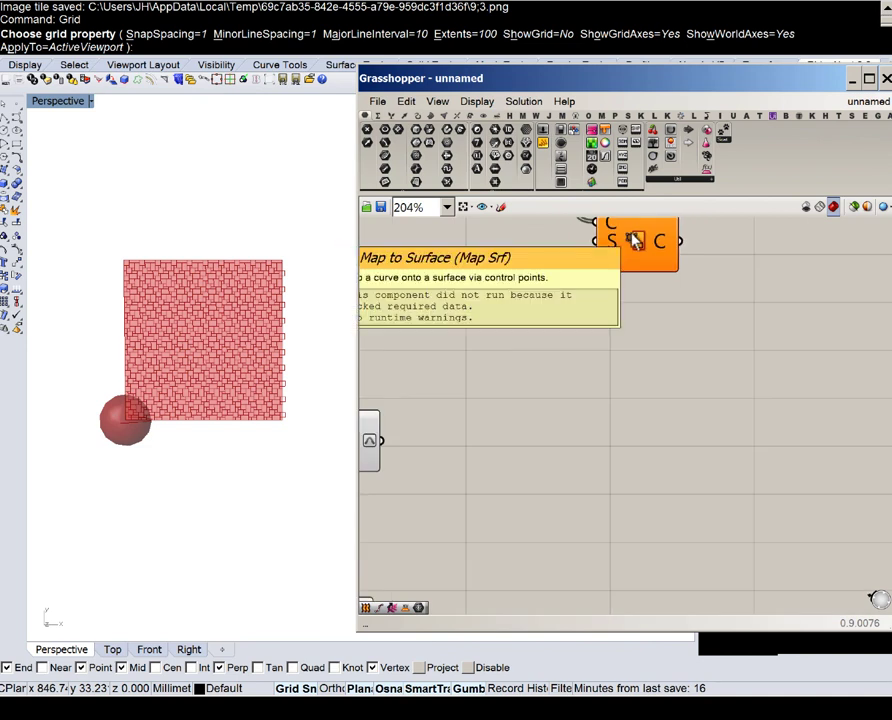
pyautogui.scroll(2, 570, 298)
pyautogui.scroll(1, 499, 342)
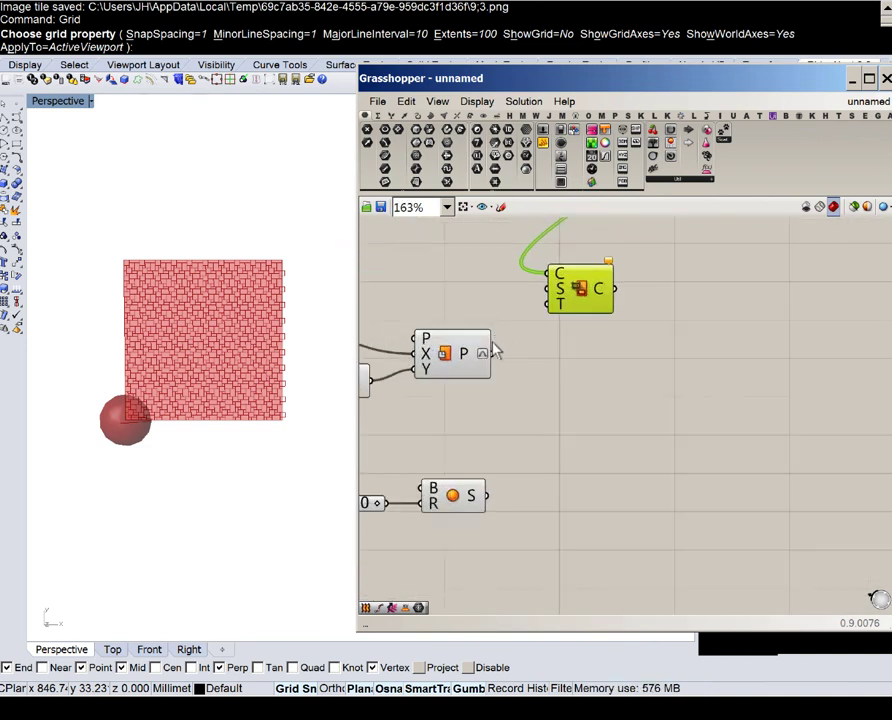
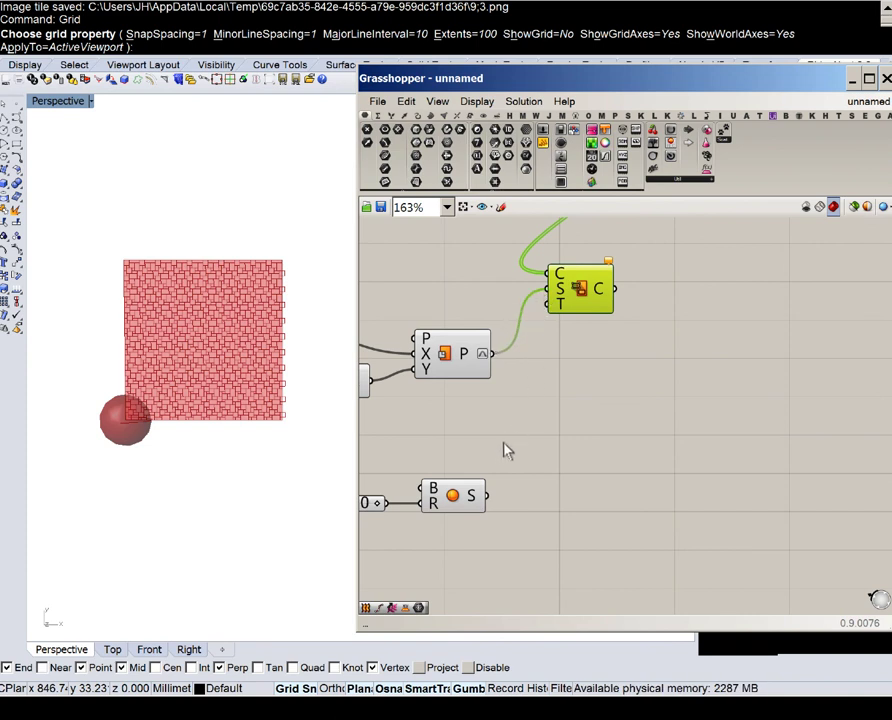
# - Connect the Sphere's S output to Map to Surface's T input and reparameterize that output
pyautogui.click(560, 310)
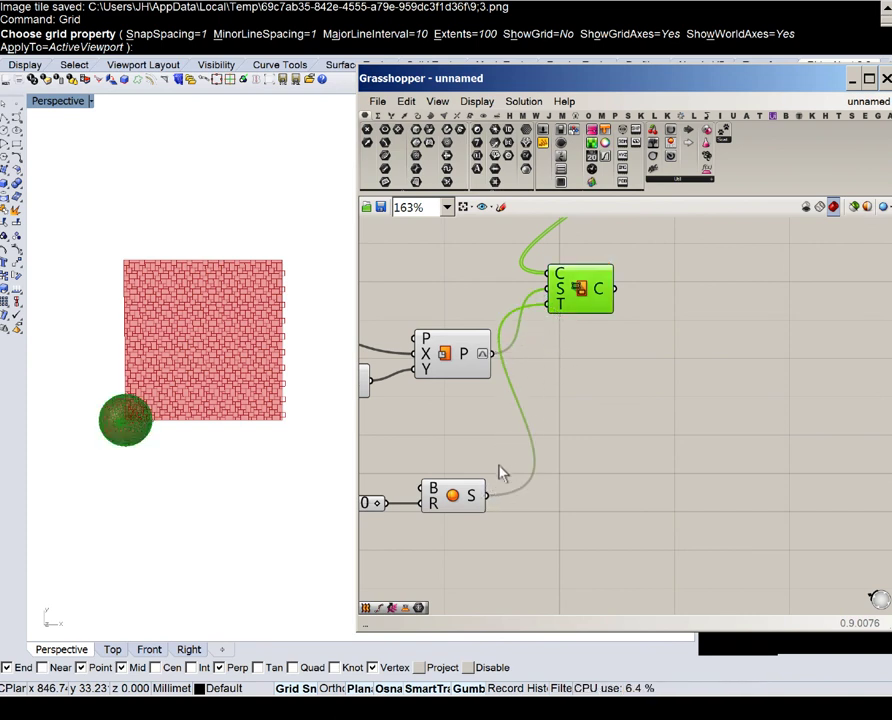
pyautogui.rightClick(473, 500)
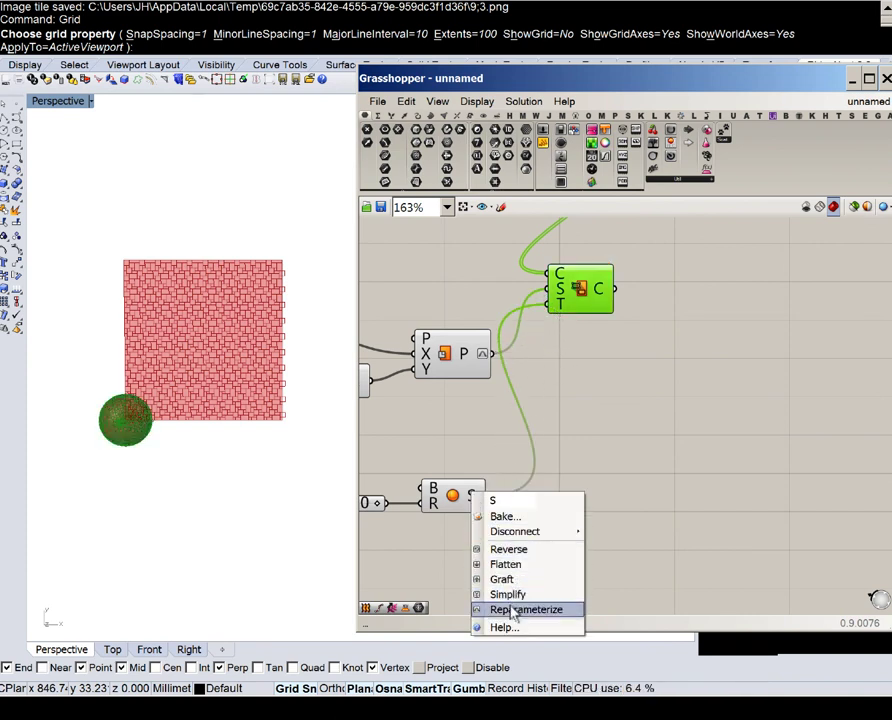
pyautogui.click(500, 608)
# - Turn off the preview of the intermediate components, from the merge through the Plane Surface and Sphere, and inspect the mapped sphere
pyautogui.scroll(-2, 676, 357)
pyautogui.scroll(-3, 676, 357)
pyautogui.moveTo(660, 422); pyautogui.dragTo(485, 228)
pyautogui.middleClick(479, 295)
pyautogui.click(510, 262)
pyautogui.moveTo(548, 266); pyautogui.dragTo(637, 262, button='right')
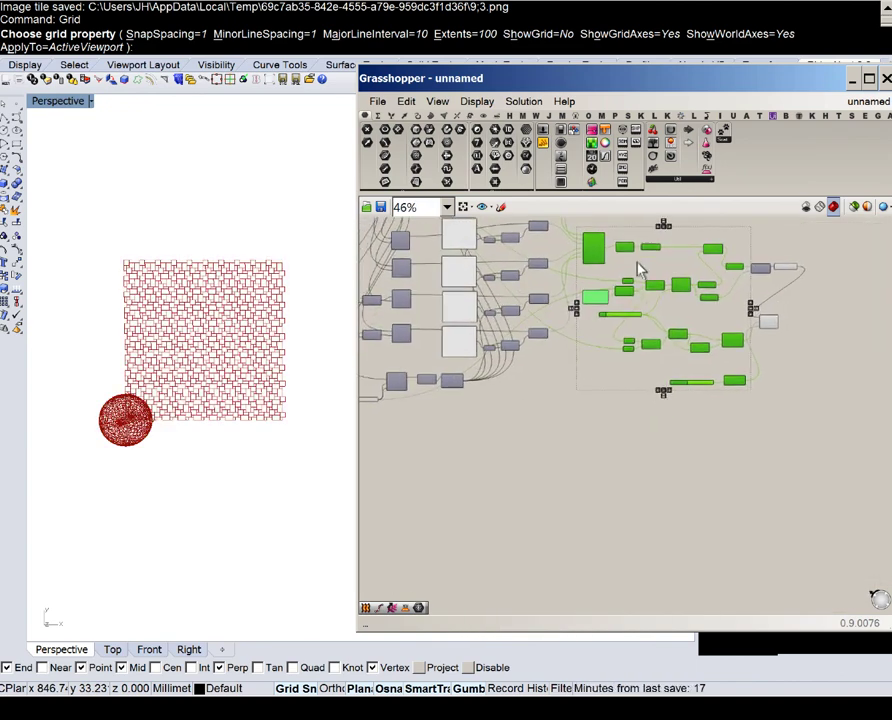
pyautogui.moveTo(585, 365); pyautogui.dragTo(743, 400, button='right')
pyautogui.scroll(-1, 743, 400)
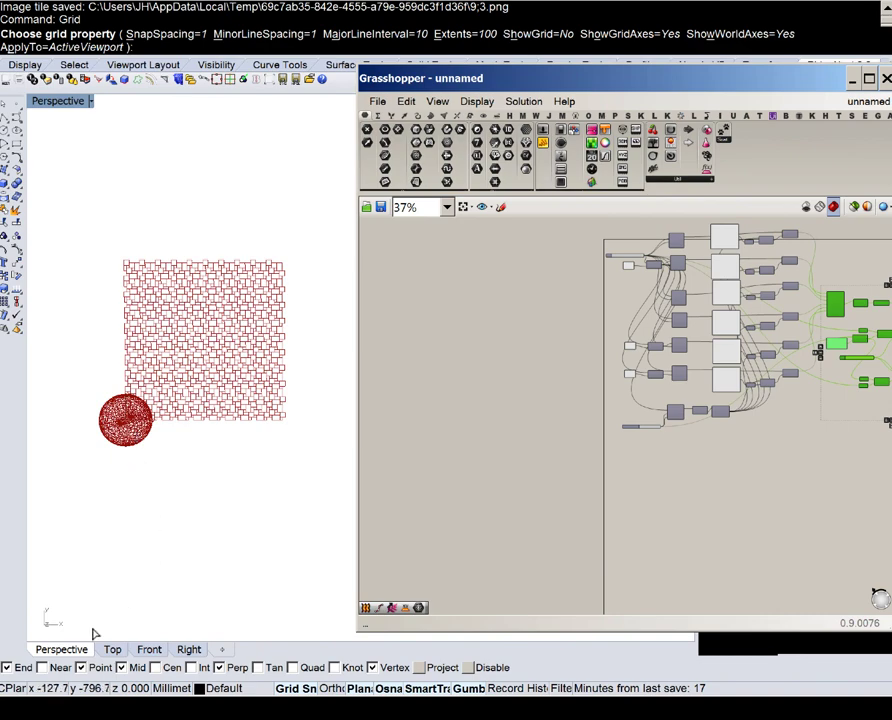
pyautogui.moveTo(131, 518); pyautogui.dragTo(102, 361, button='right')
pyautogui.scroll(8, 142, 332)
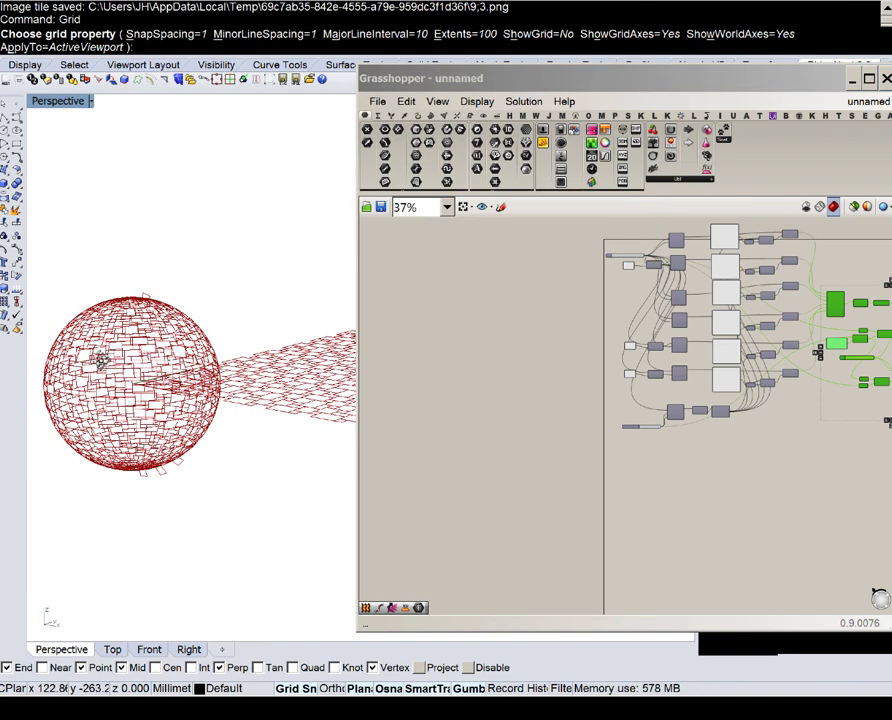
# - Turn off the preview of the Map to Surface component and move it farther from the Plane Surface and Sphere
pyautogui.scroll(-2, 583, 385)
pyautogui.scroll(5, 622, 370)
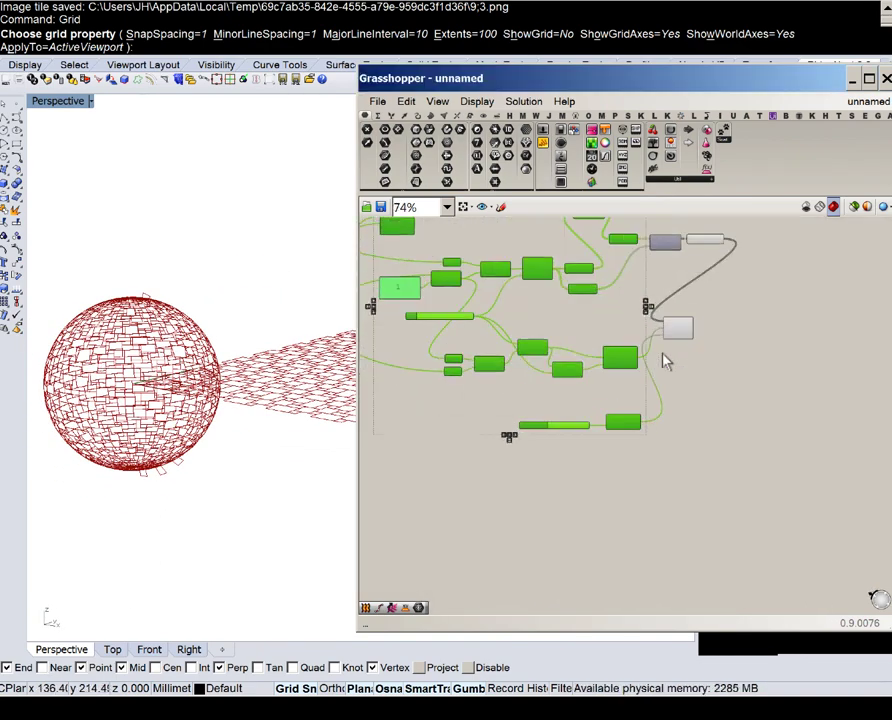
pyautogui.click(680, 330)
pyautogui.middleClick(679, 329)
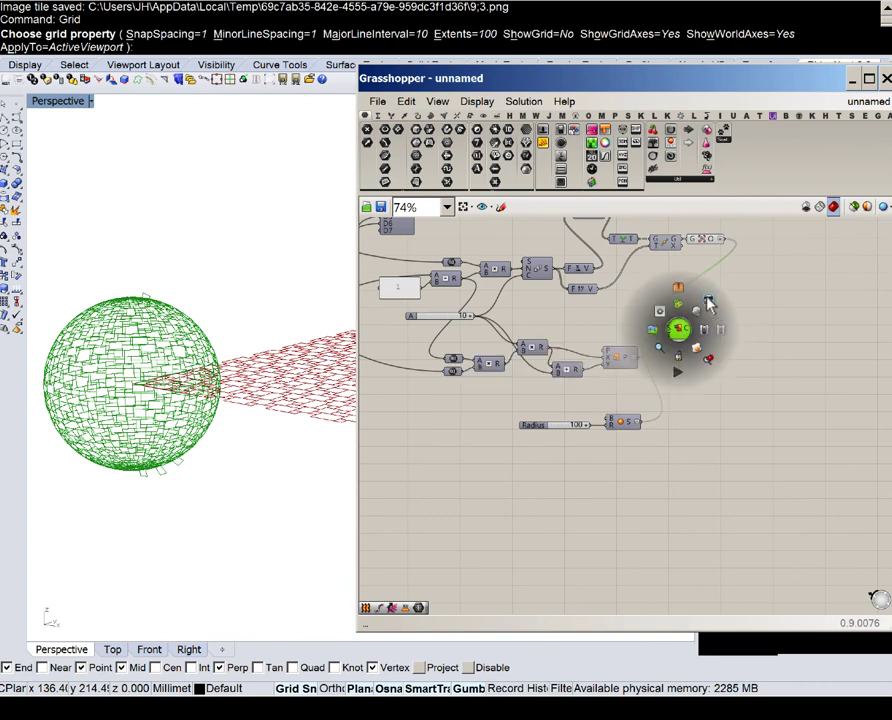
pyautogui.click(708, 300)
pyautogui.moveTo(682, 331); pyautogui.dragTo(629, 426, button='right')
pyautogui.scroll(3, 629, 426)
pyautogui.moveTo(638, 419); pyautogui.dragTo(782, 415)
pyautogui.click(633, 485)
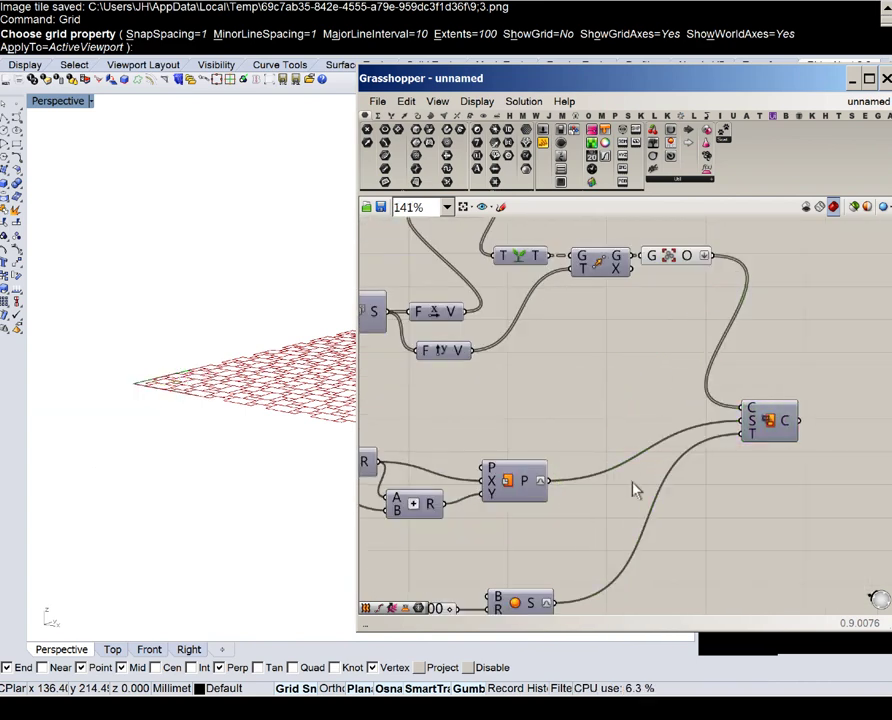
# - Turn on the preview of the Plane Surface and view it with the tiling pattern from above
pyautogui.click(514, 482)
pyautogui.middleClick(514, 482)
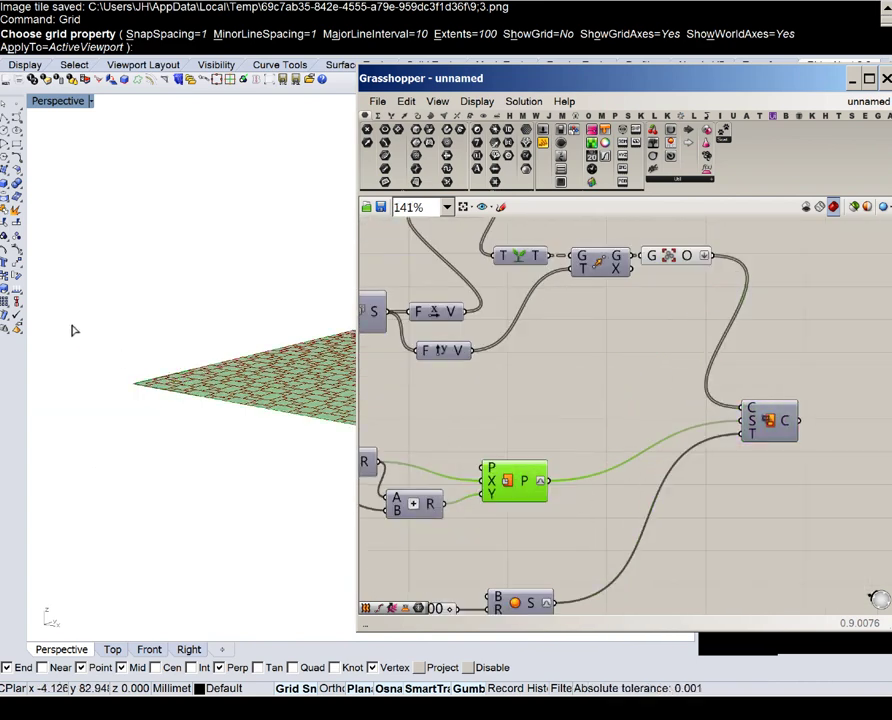
pyautogui.moveTo(104, 326); pyautogui.dragTo(162, 320, button='right')
pyautogui.scroll(-9, 164, 320)
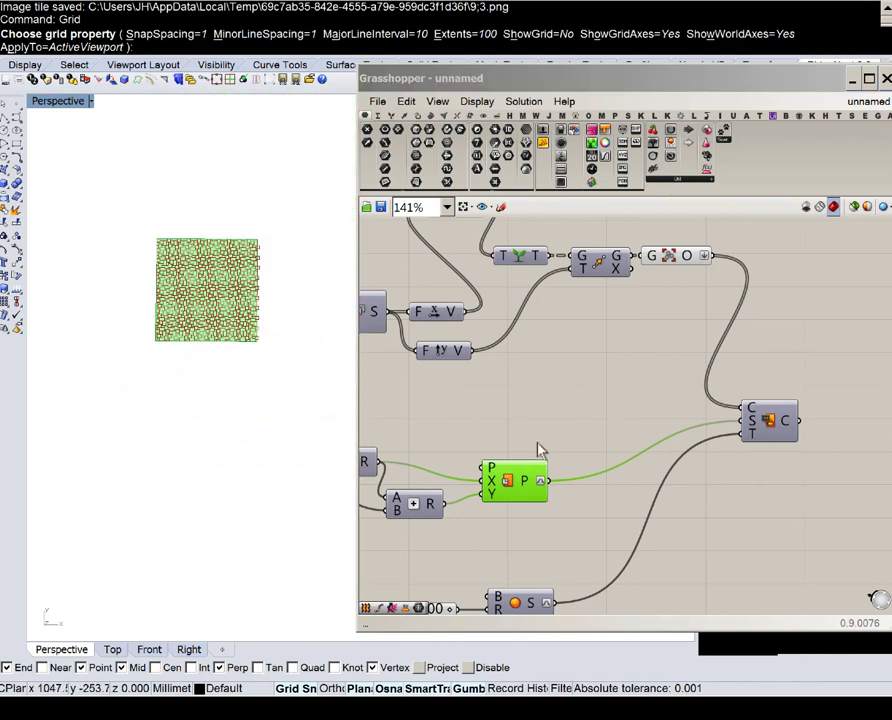
pyautogui.click(594, 487)
# - Add a Move component beside the Plane Surface, with the surface's P output feeding its G input
pyautogui.moveTo(757, 431); pyautogui.dragTo(691, 396, button='right')
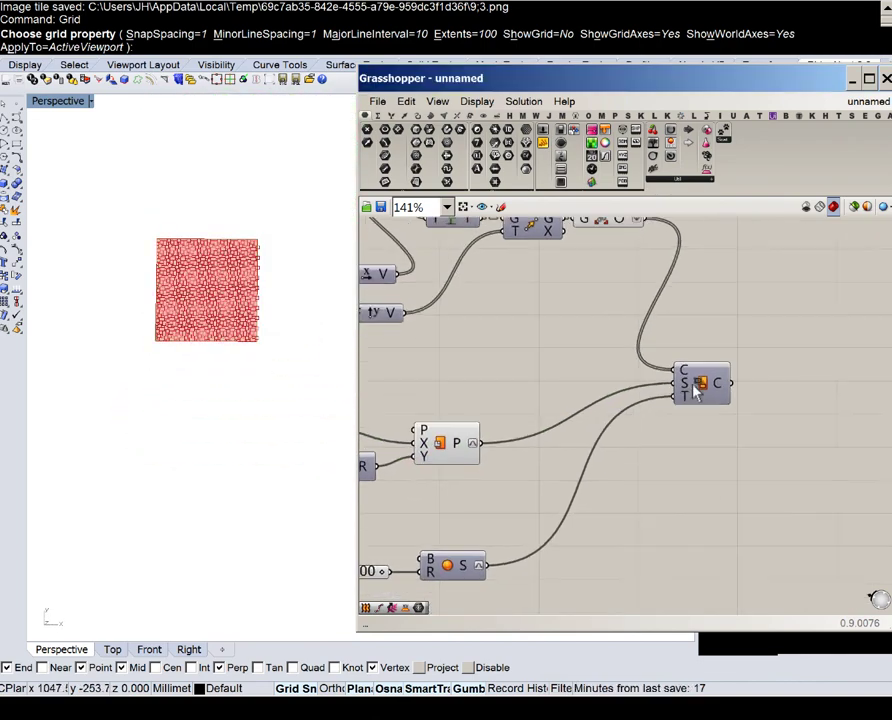
pyautogui.moveTo(693, 389); pyautogui.dragTo(792, 407)
pyautogui.moveTo(656, 470); pyautogui.dragTo(770, 414, button='right')
pyautogui.doubleClick(636, 394)
pyautogui.write('move')
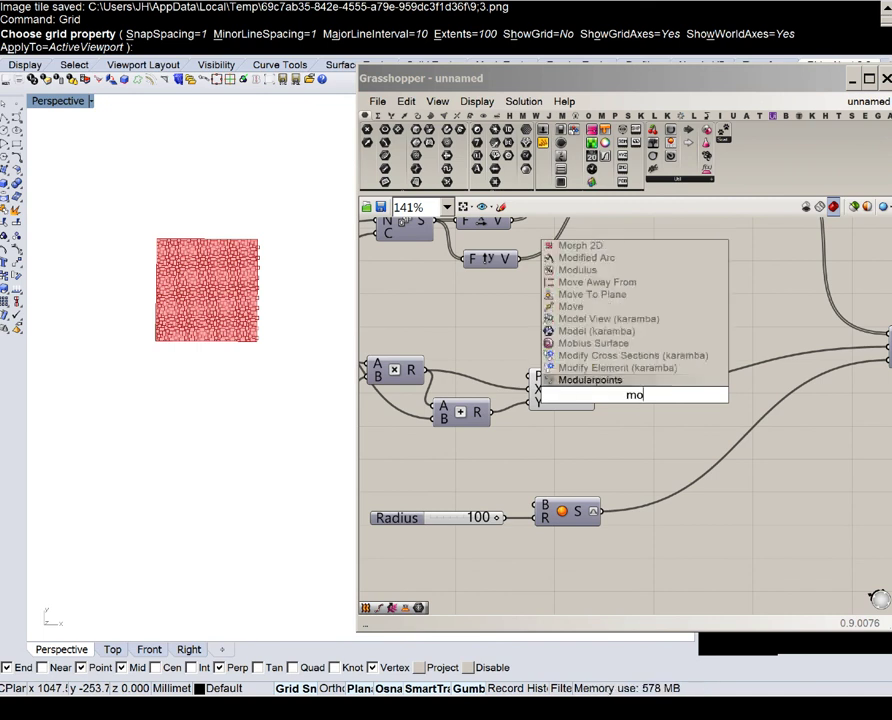
pyautogui.click(630, 384)
pyautogui.scroll(5, 635, 392)
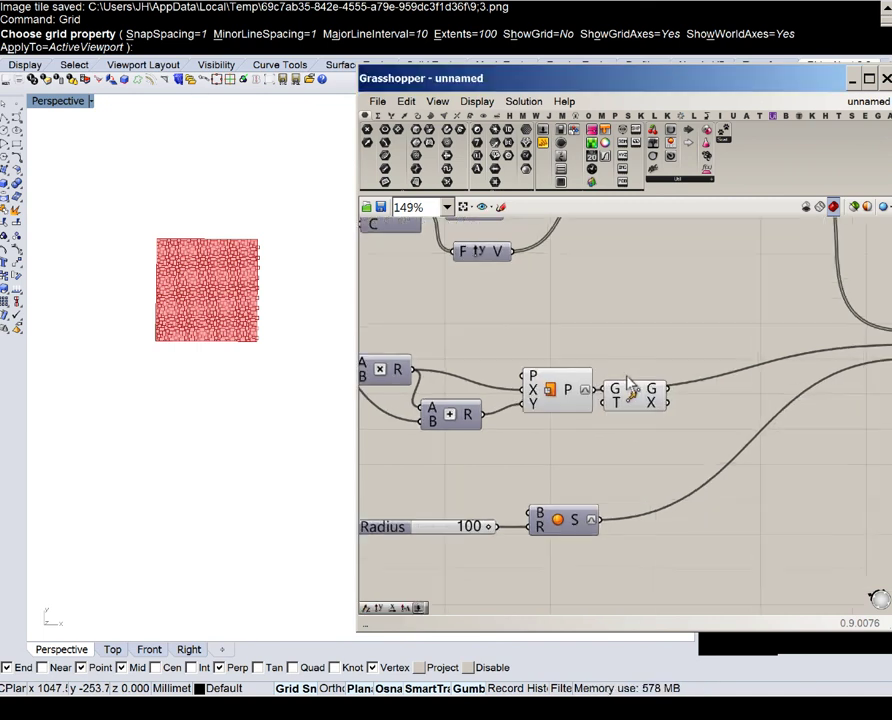
pyautogui.moveTo(637, 398); pyautogui.dragTo(677, 331)
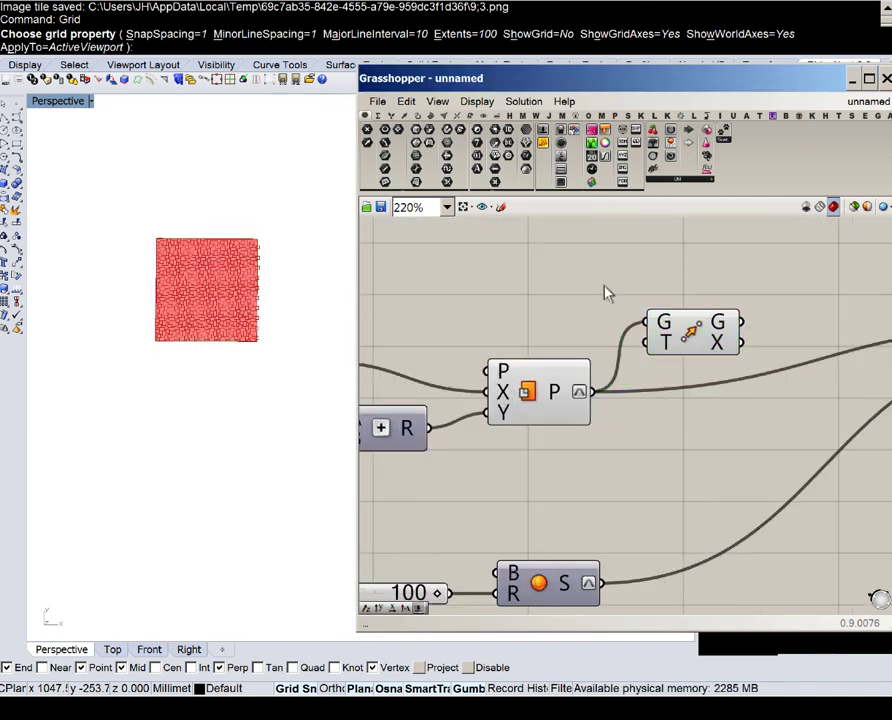
# - Add a Unit X vector, feed its F input from the multiplication's R output, and connect V to Move's T input
pyautogui.doubleClick(608, 294)
pyautogui.doubleClick(542, 302)
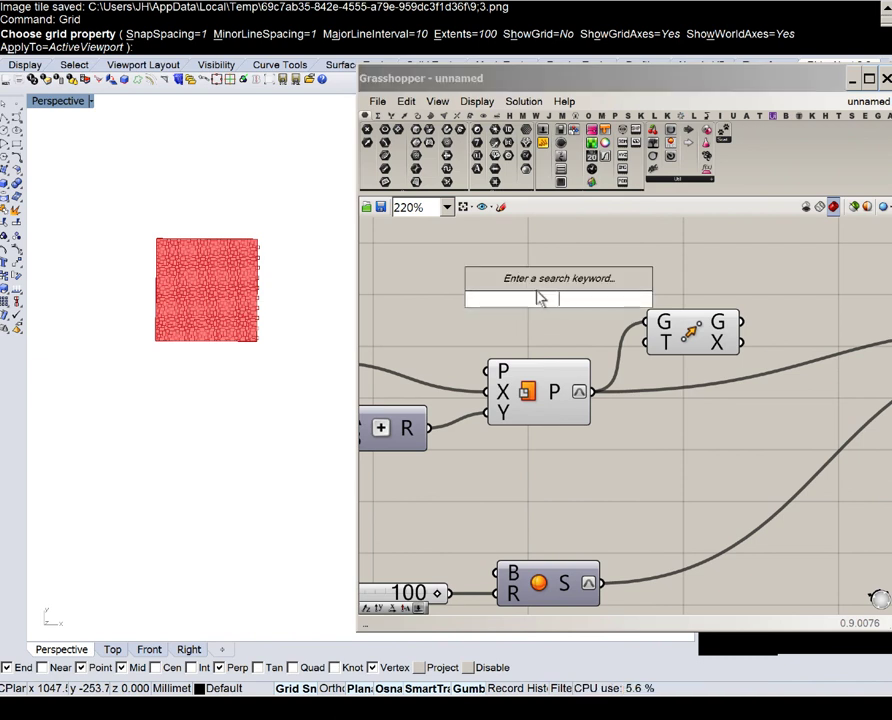
pyautogui.write('x')
pyautogui.press('Return')
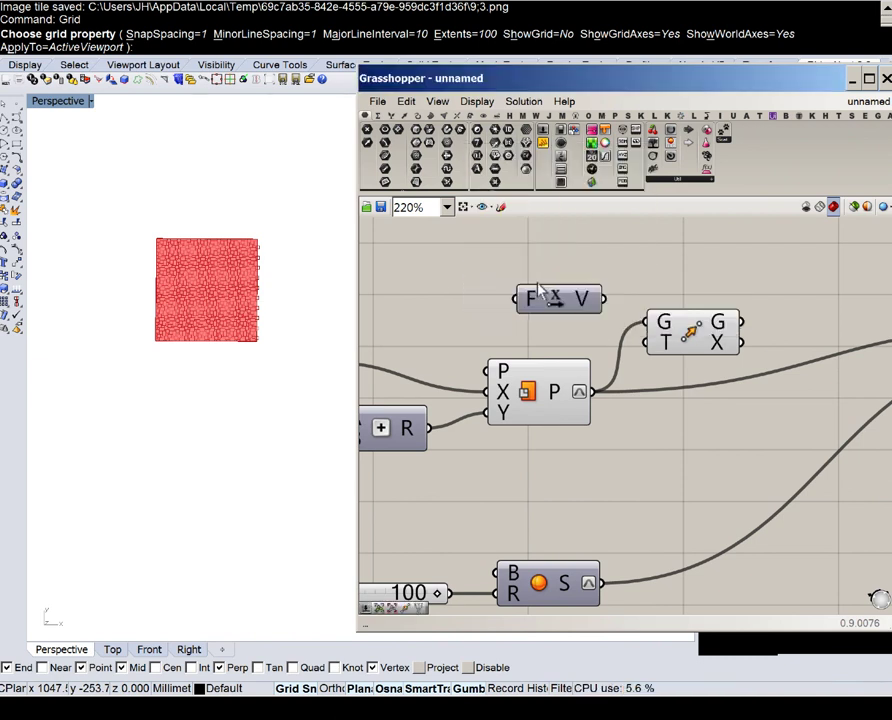
pyautogui.moveTo(377, 306); pyautogui.dragTo(517, 316, button='right')
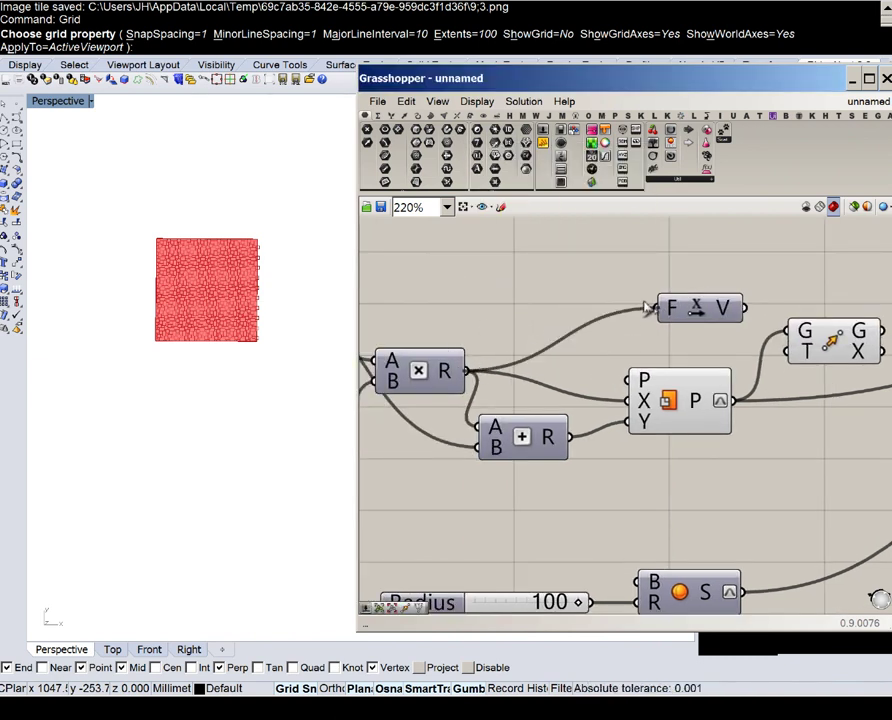
pyautogui.moveTo(697, 318); pyautogui.dragTo(686, 344)
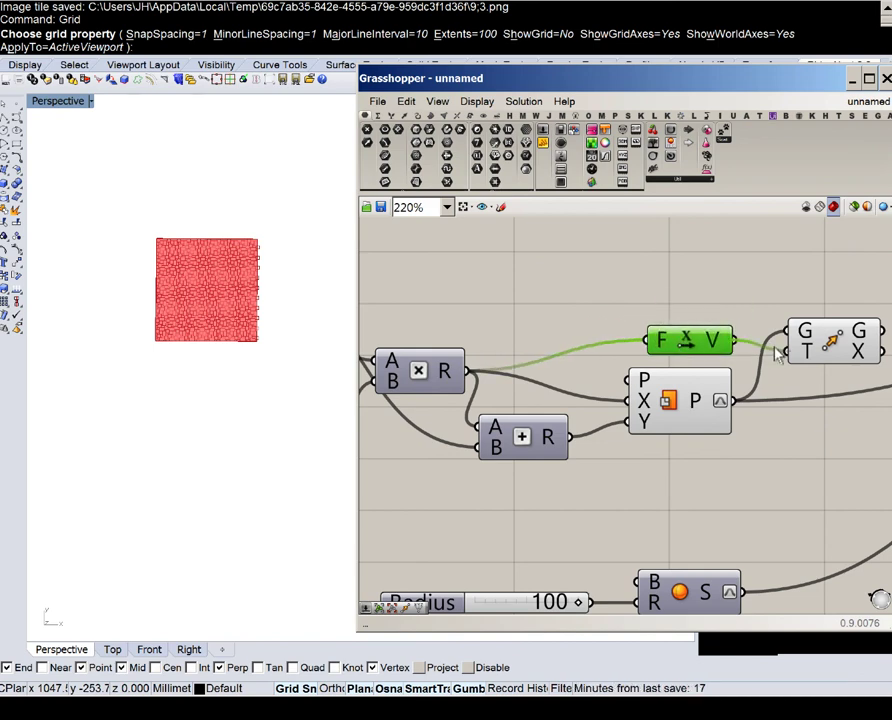
pyautogui.moveTo(845, 352); pyautogui.dragTo(590, 320, button='right')
pyautogui.moveTo(599, 310); pyautogui.dragTo(581, 299)
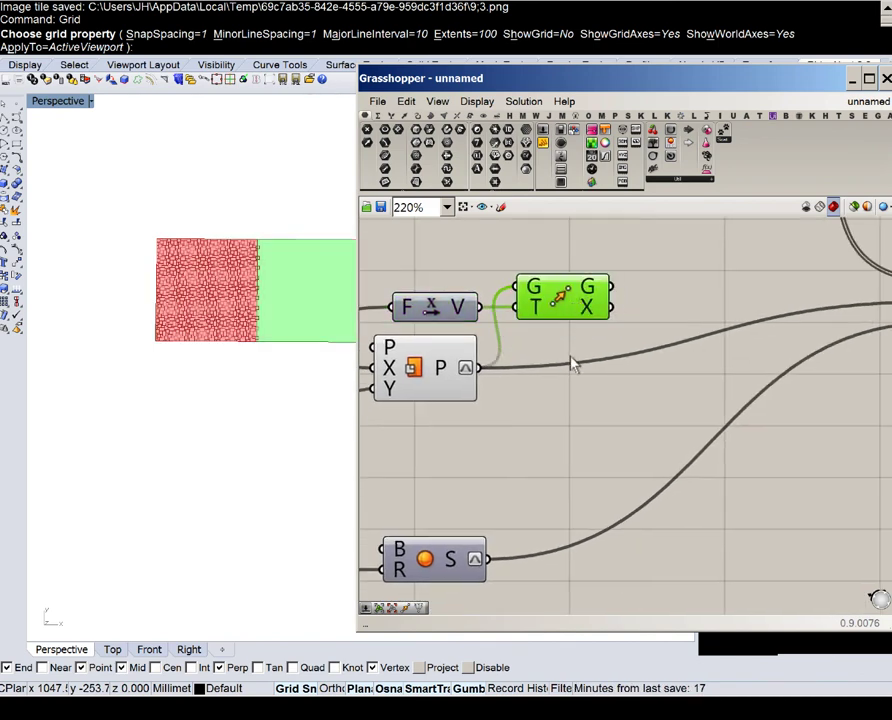
pyautogui.click(566, 441)
# - Shift the Map to Surface component farther from the flattened O output to free up canvas space
pyautogui.scroll(-4, 566, 441)
pyautogui.scroll(1, 590, 410)
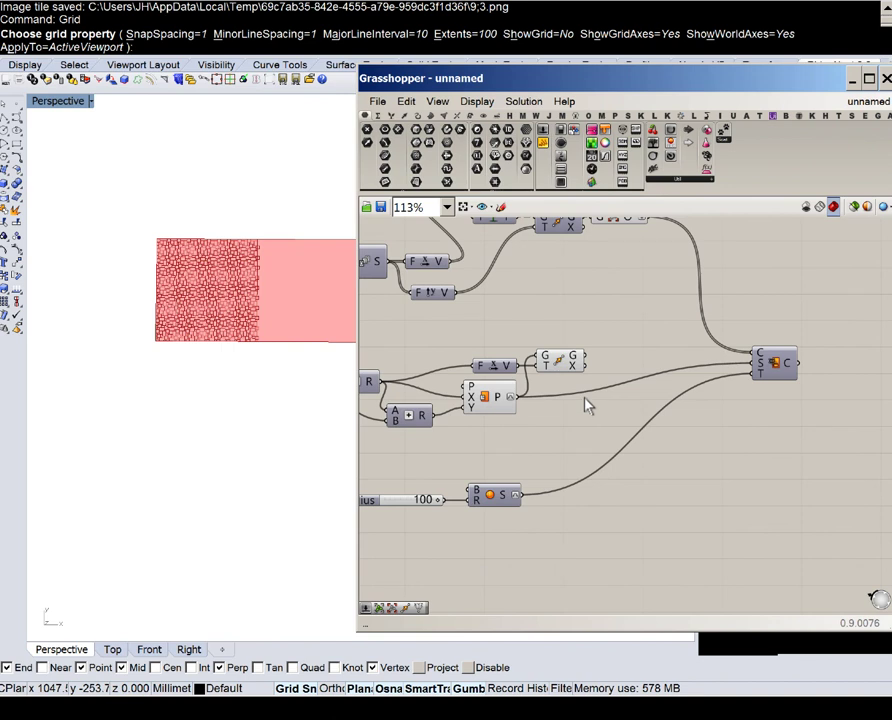
pyautogui.moveTo(585, 398); pyautogui.dragTo(589, 433, button='right')
pyautogui.moveTo(546, 506); pyautogui.dragTo(571, 506, button='right')
pyautogui.moveTo(710, 350); pyautogui.dragTo(604, 399, button='right')
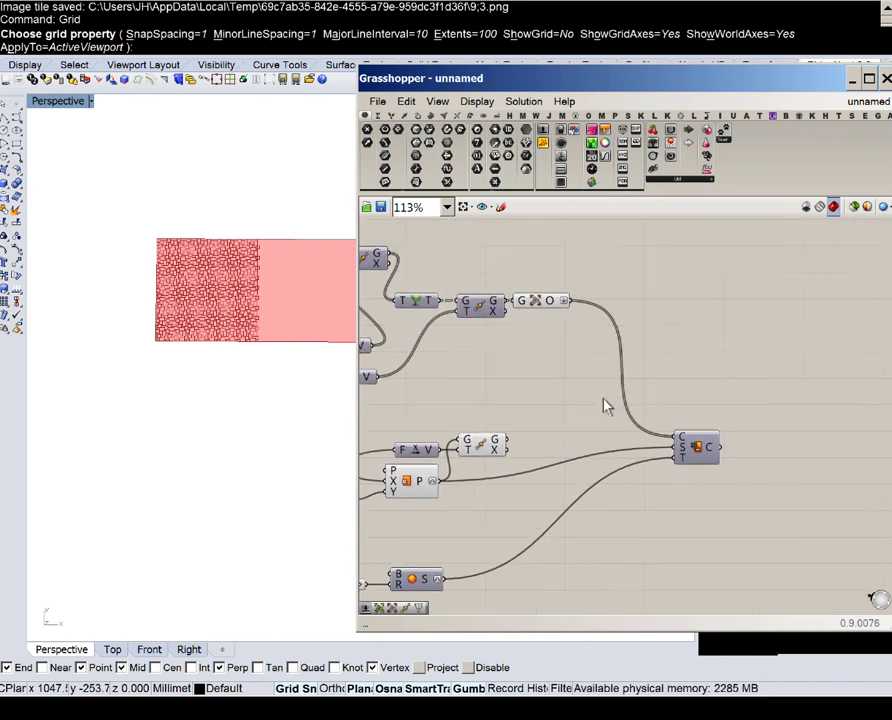
pyautogui.scroll(1, 603, 406)
pyautogui.moveTo(680, 458); pyautogui.dragTo(785, 478)
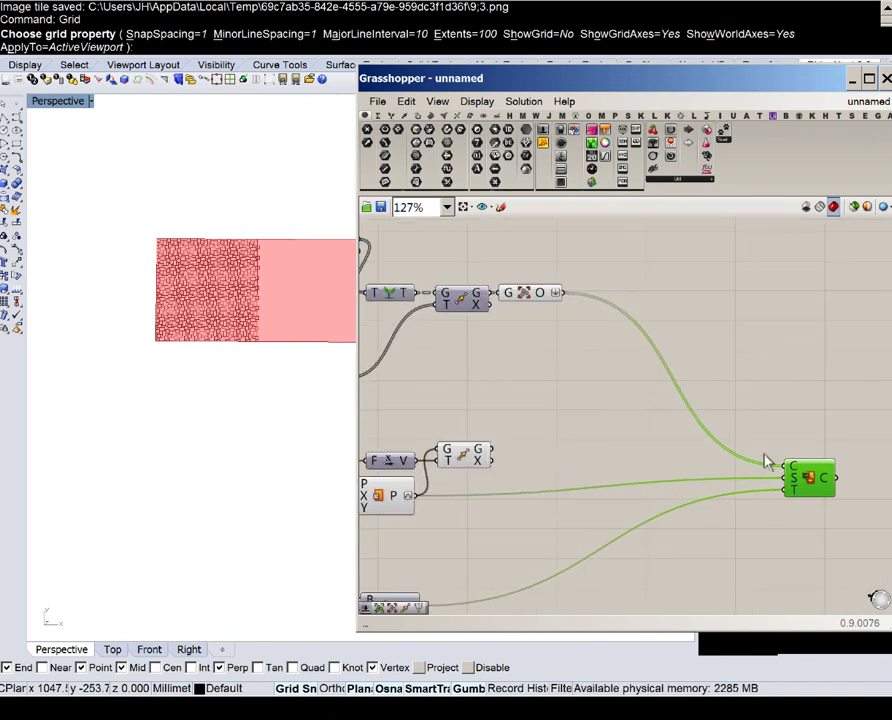
# - Add a Control Points component below the flattened O output and connect that output to its C input
pyautogui.doubleClick(590, 344)
pyautogui.write('contro')
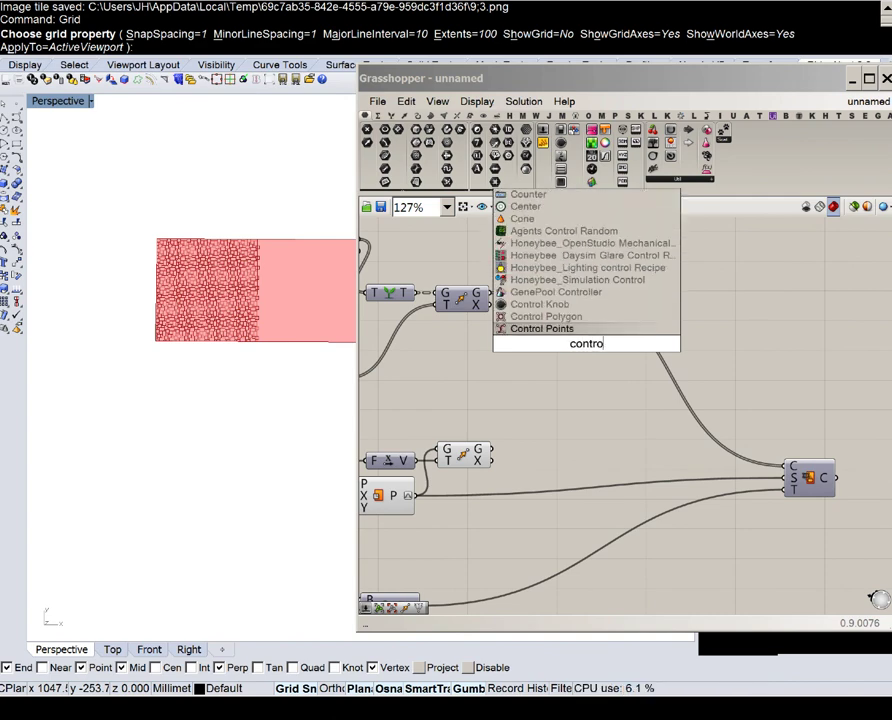
pyautogui.click(526, 330)
pyautogui.scroll(10, 580, 317)
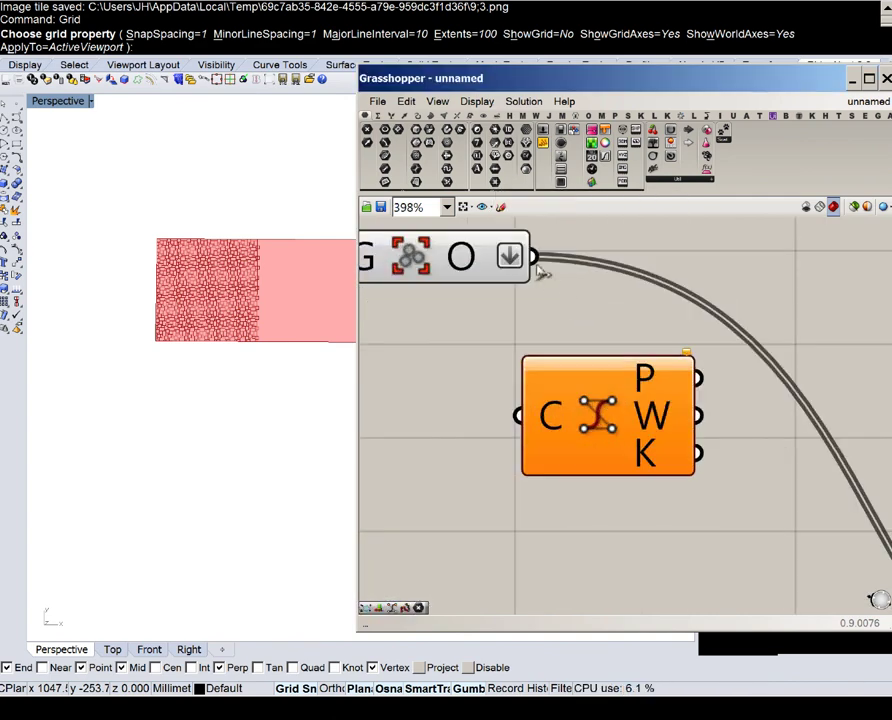
pyautogui.moveTo(533, 258); pyautogui.dragTo(517, 416)
pyautogui.moveTo(655, 388); pyautogui.dragTo(606, 398)
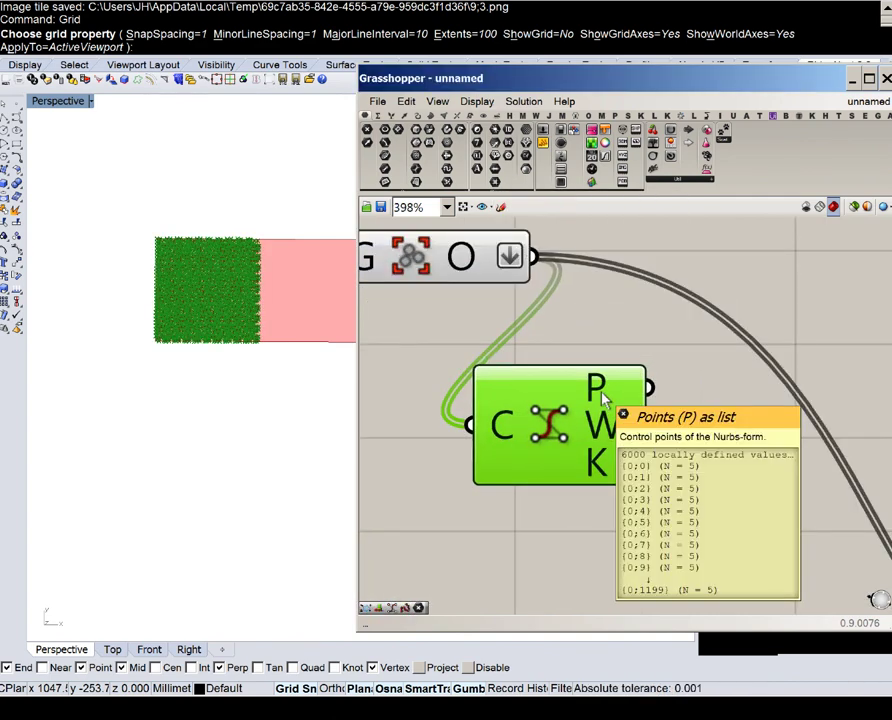
# - Simplify the P output of the Control Points component and shift the component to make room beside it
pyautogui.rightClick(604, 394)
pyautogui.click(640, 474)
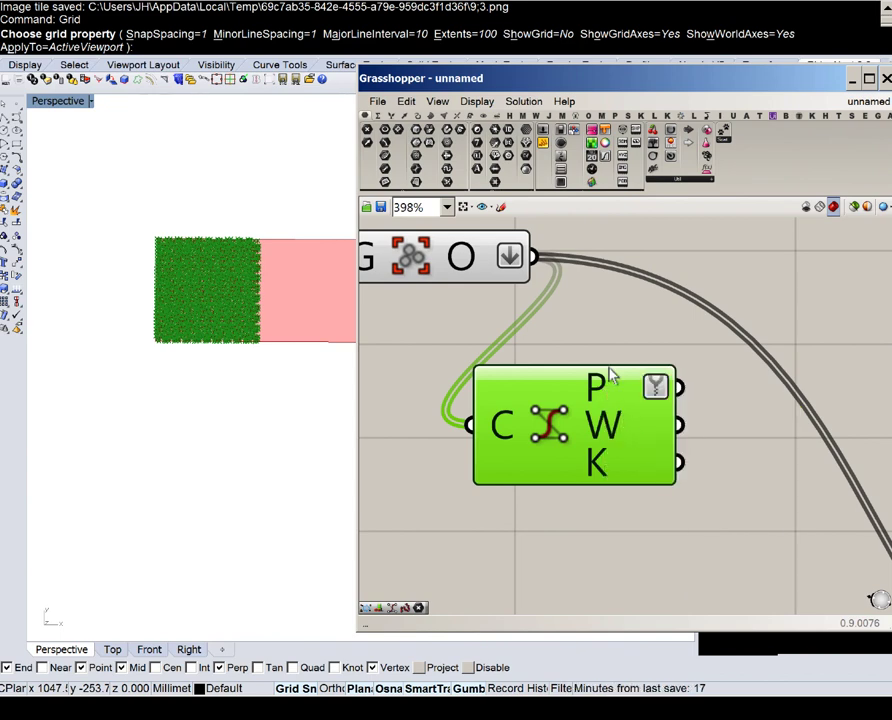
pyautogui.moveTo(610, 394); pyautogui.dragTo(538, 396)
# - Add a Graft Tree component beside Control Points and connect the simplified P output to its T input
pyautogui.doubleClick(727, 398)
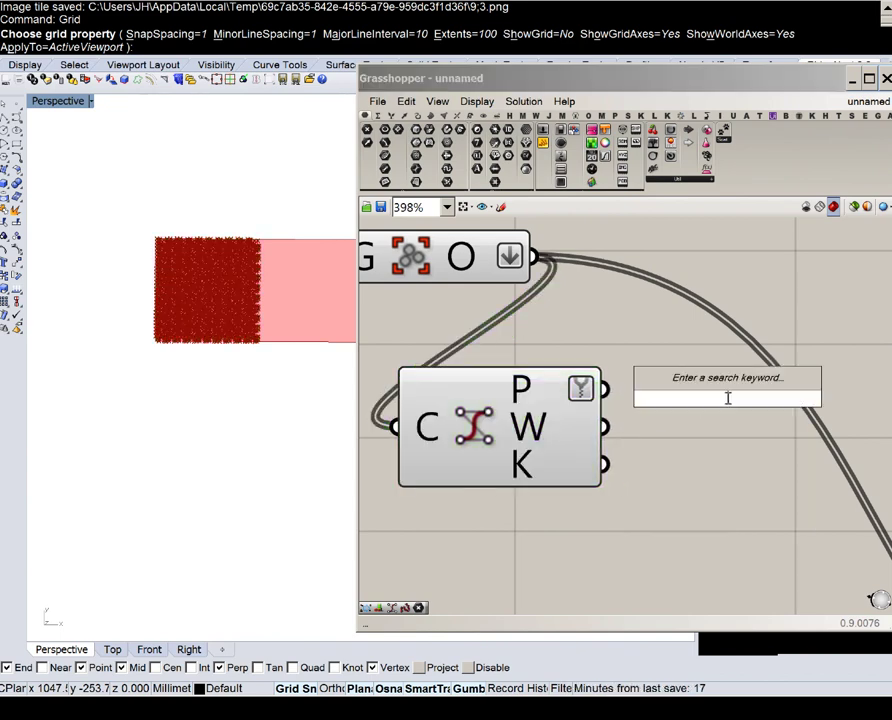
pyautogui.write('gra')
pyautogui.press('Return')
pyautogui.moveTo(604, 388); pyautogui.dragTo(646, 397)
pyautogui.moveTo(711, 398); pyautogui.dragTo(700, 393)
pyautogui.scroll(-3, 660, 390)
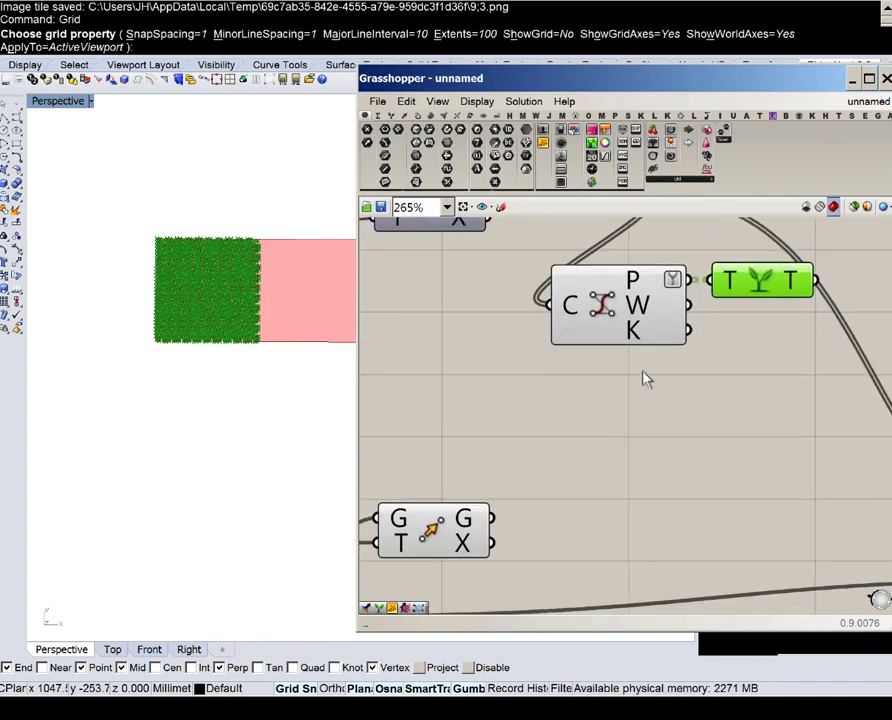
pyautogui.scroll(-4, 607, 456)
pyautogui.click(607, 456)
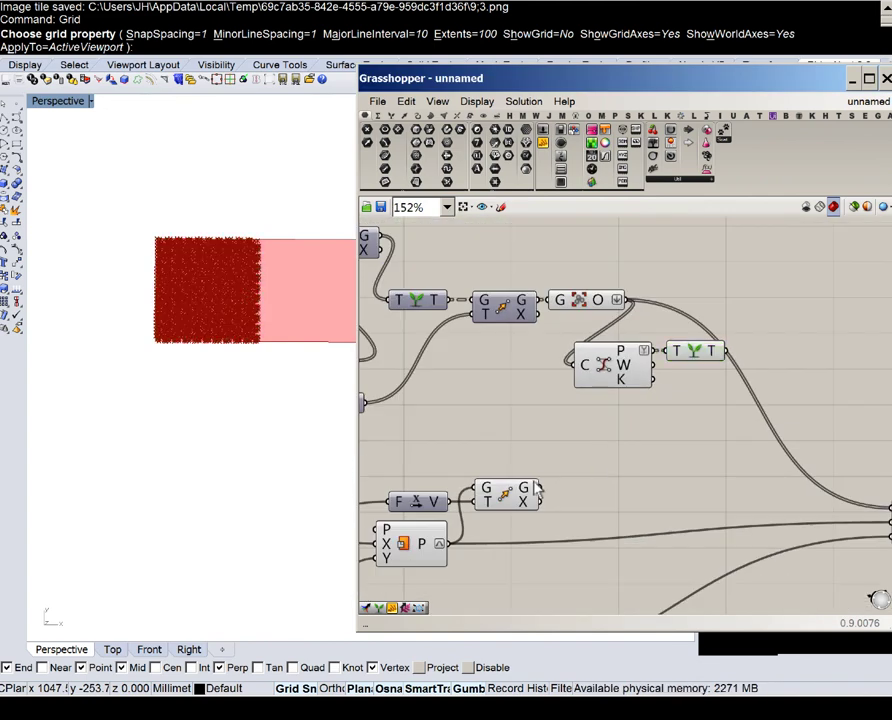
# - Add a Merge component, connecting the Plane Surface's P output to D1 and the moved surface's G output to D2
pyautogui.doubleClick(638, 492)
pyautogui.write('merge')
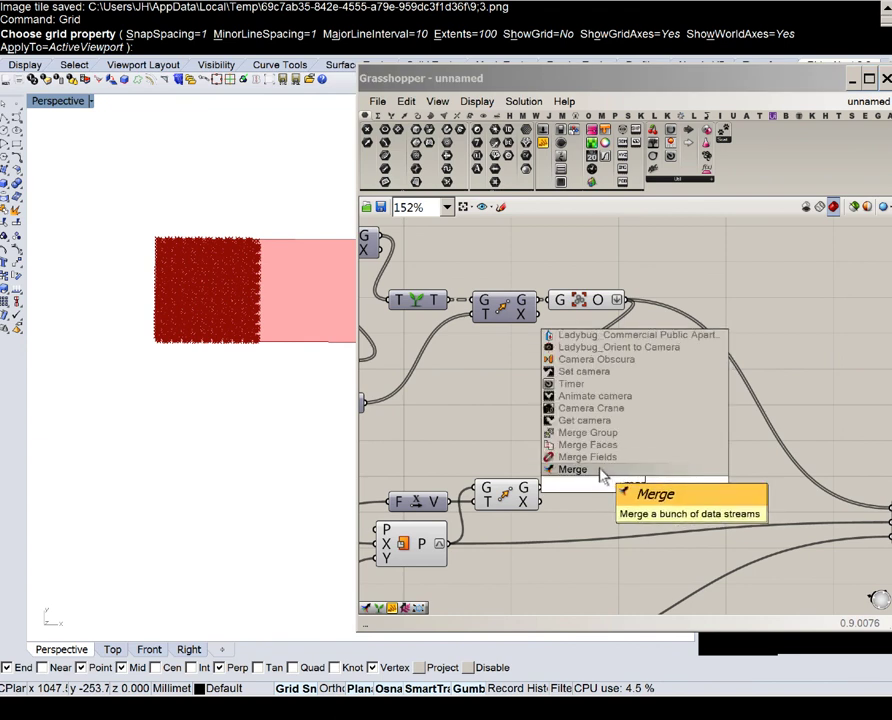
pyautogui.press('Return')
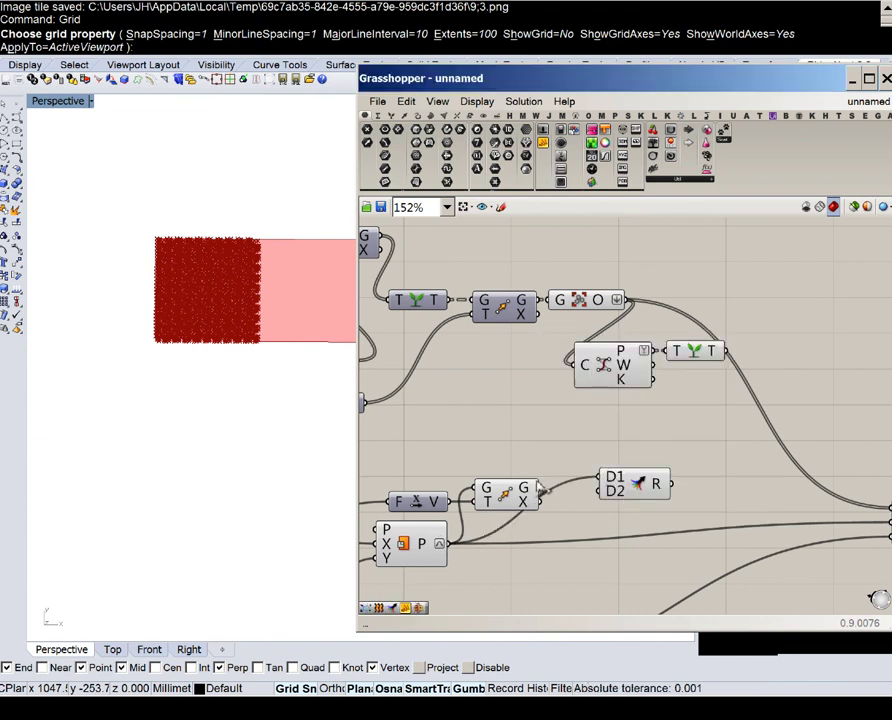
pyautogui.moveTo(592, 493); pyautogui.dragTo(596, 492)
pyautogui.moveTo(583, 493); pyautogui.dragTo(433, 491, button='right')
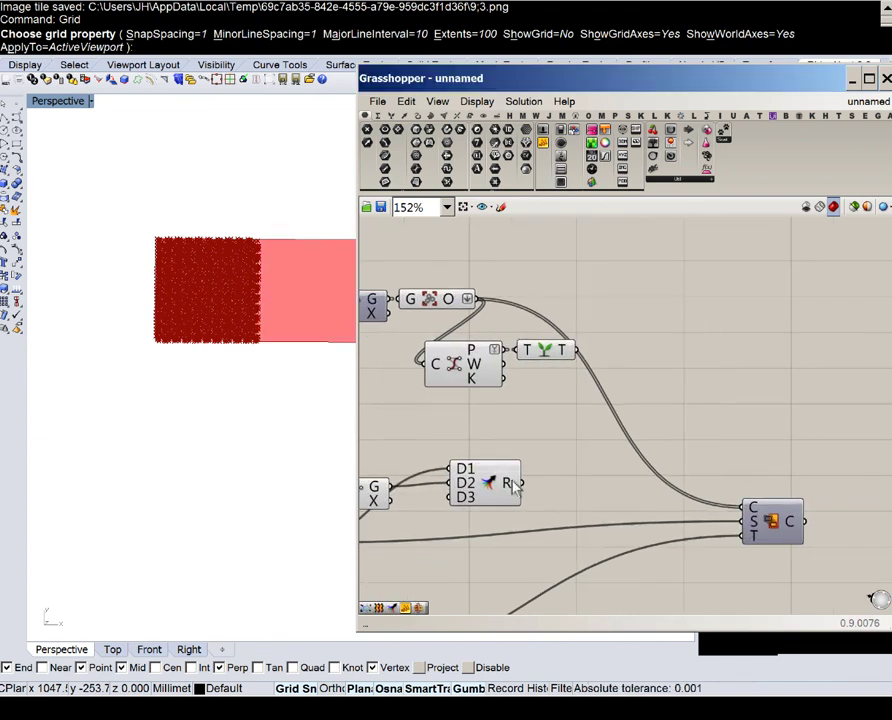
pyautogui.moveTo(521, 495); pyautogui.dragTo(640, 436, button='right')
pyautogui.moveTo(636, 432)
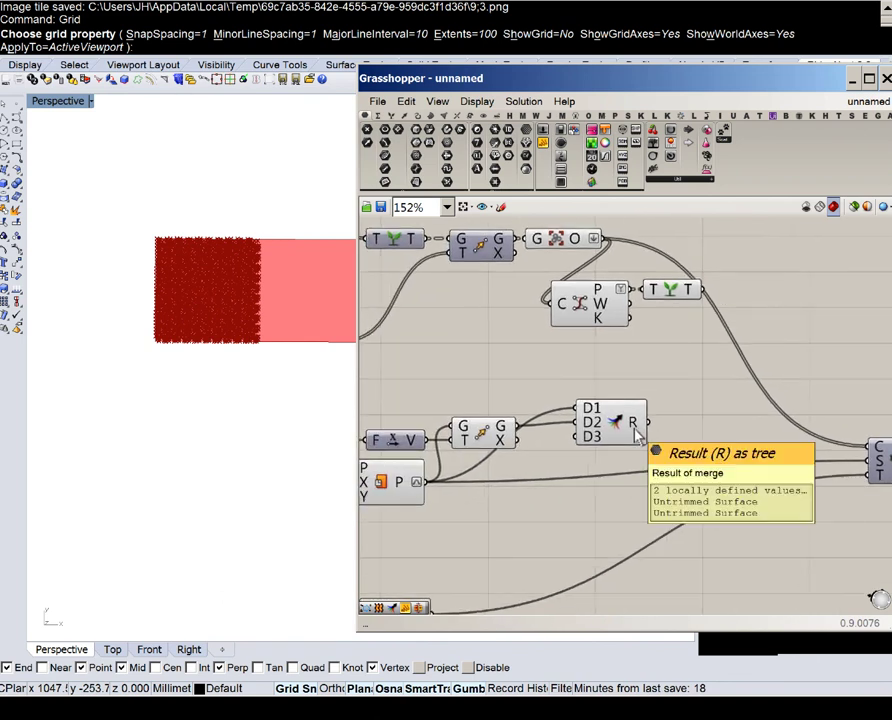
# - Add a Surface Closest Point component, connecting Merge's R output to S and the grafted control points to P
pyautogui.doubleClick(691, 412)
pyautogui.write('c')
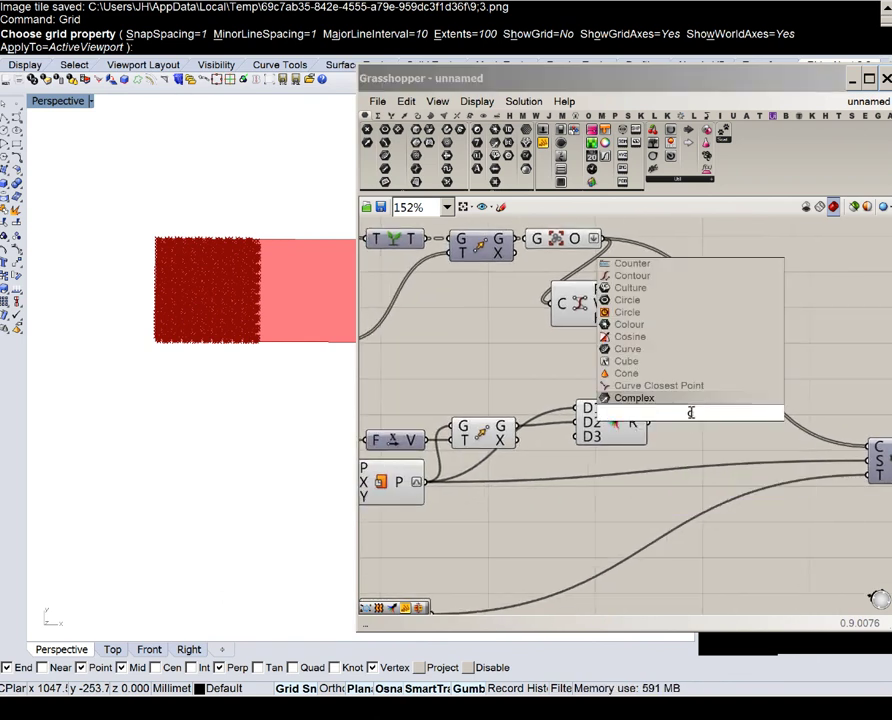
pyautogui.write('p')
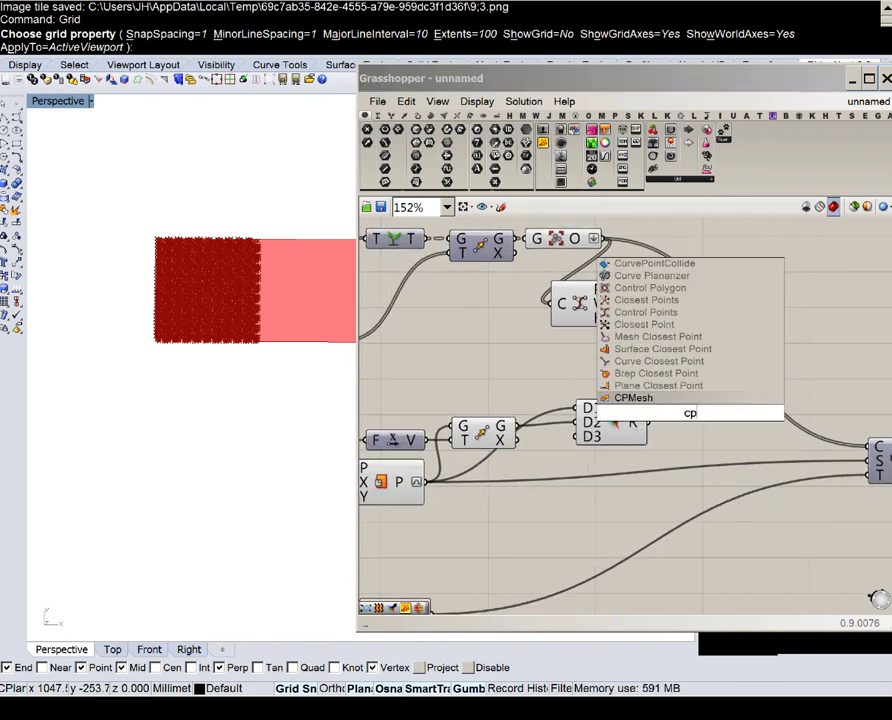
pyautogui.click(662, 349)
pyautogui.scroll(1, 643, 428)
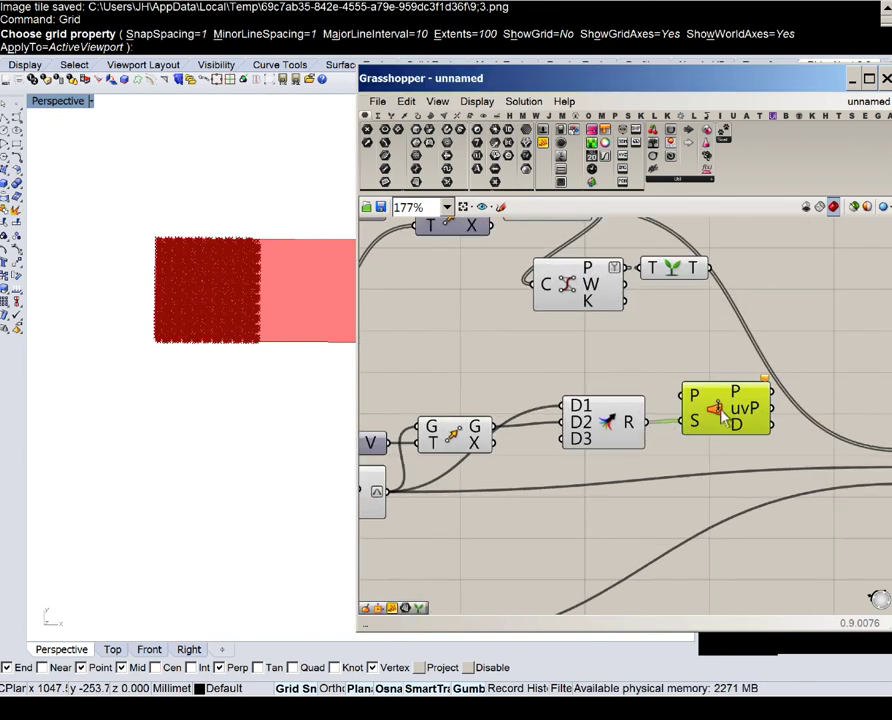
pyautogui.moveTo(723, 415); pyautogui.dragTo(692, 393)
pyautogui.moveTo(738, 410); pyautogui.dragTo(564, 362, button='right')
pyautogui.scroll(2, 522, 378)
# - Reparameterize the S input of Surface Closest Point and check the data structure of its uvP output
pyautogui.rightClick(515, 392)
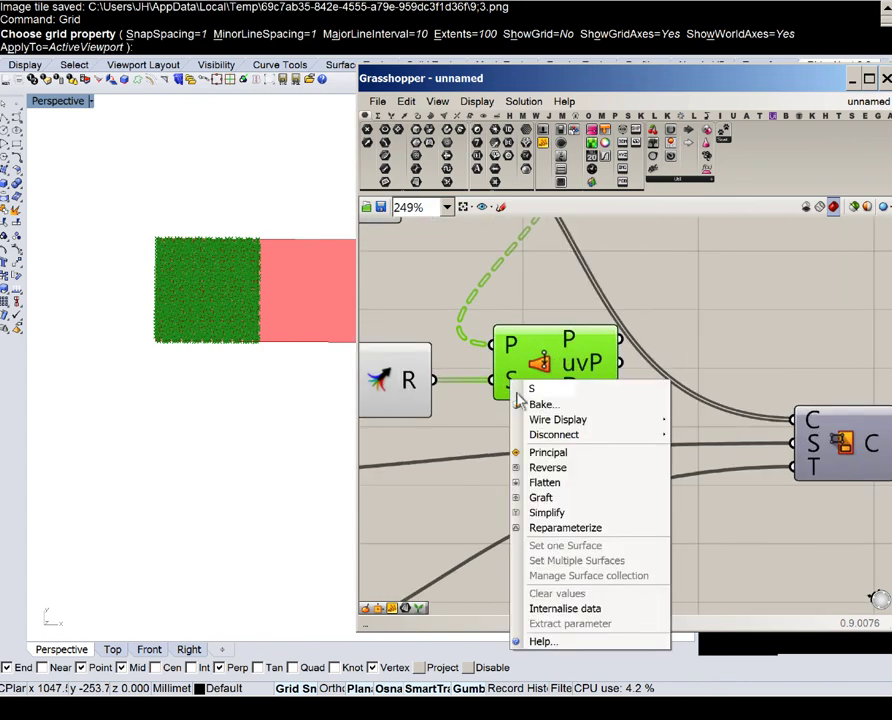
pyautogui.click(545, 527)
pyautogui.moveTo(576, 370)
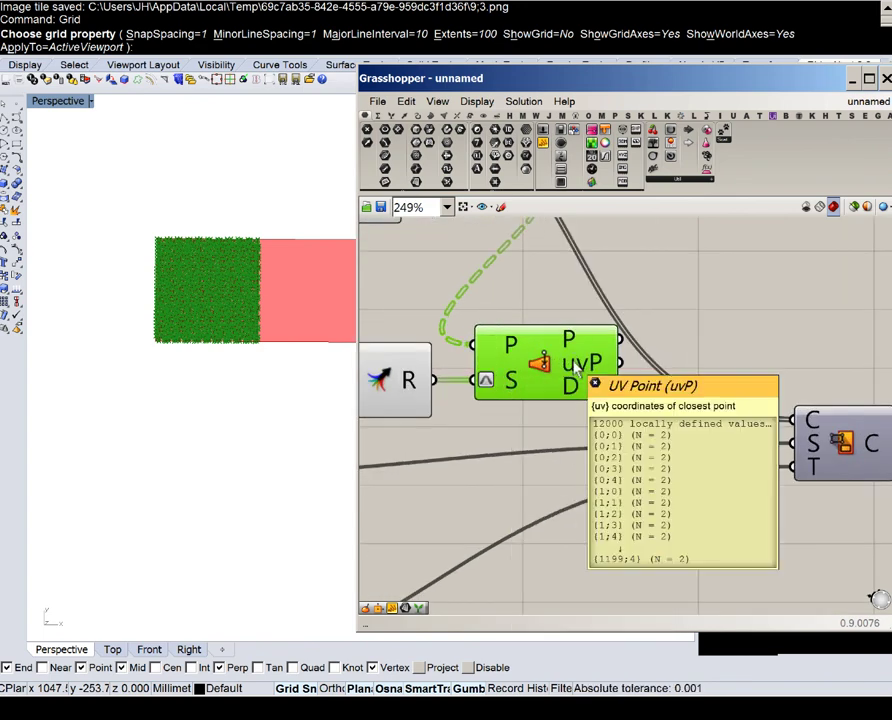
# - Delete the Map to Surface component from the end of the definition
pyautogui.moveTo(576, 370); pyautogui.dragTo(460, 368, button='right')
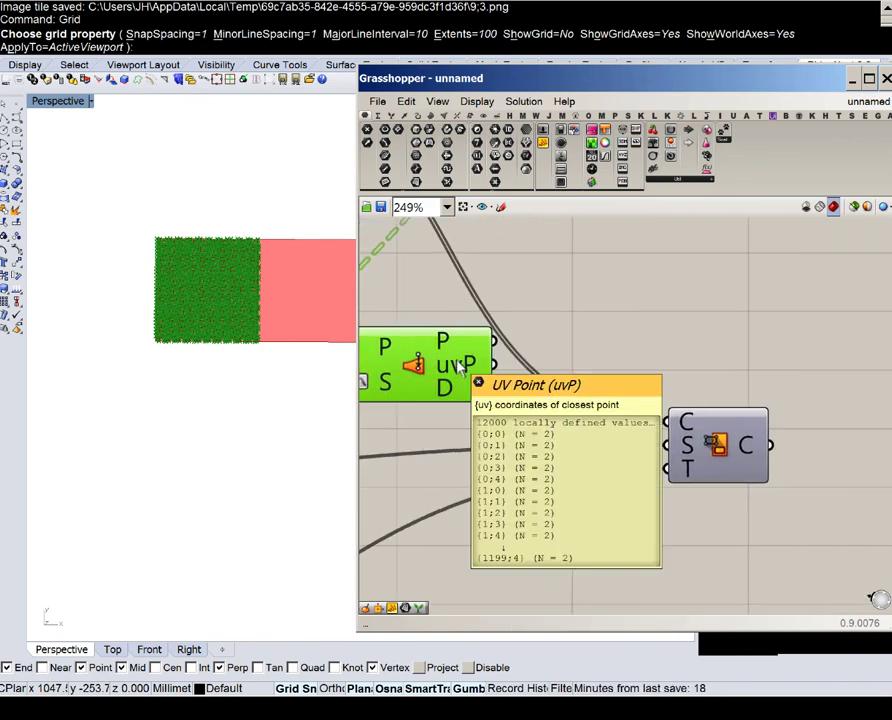
pyautogui.click(713, 442)
pyautogui.press('Delete')
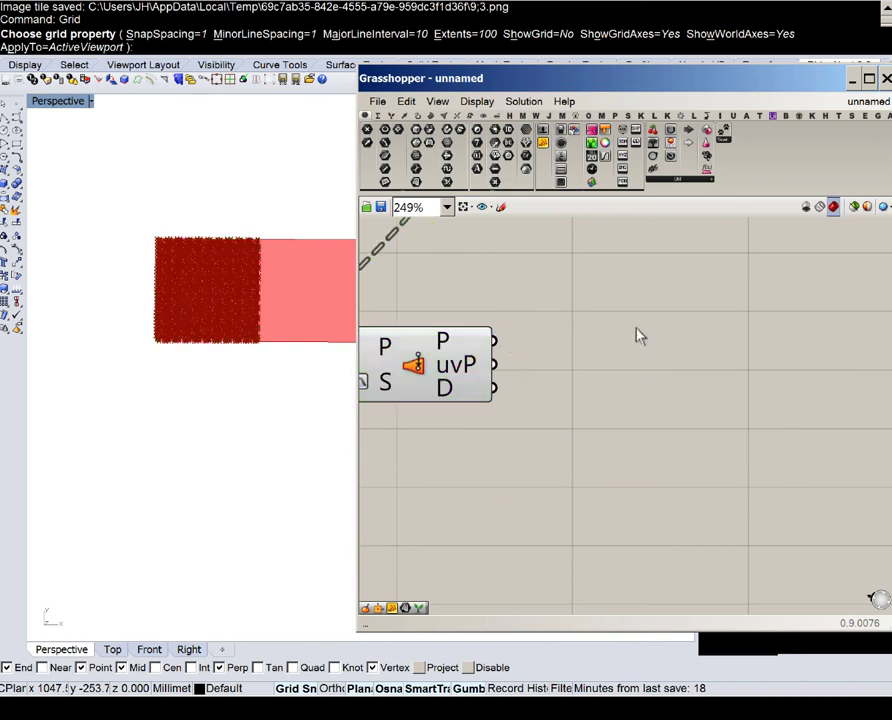
pyautogui.doubleClick(636, 328)
pyautogui.write('6va')
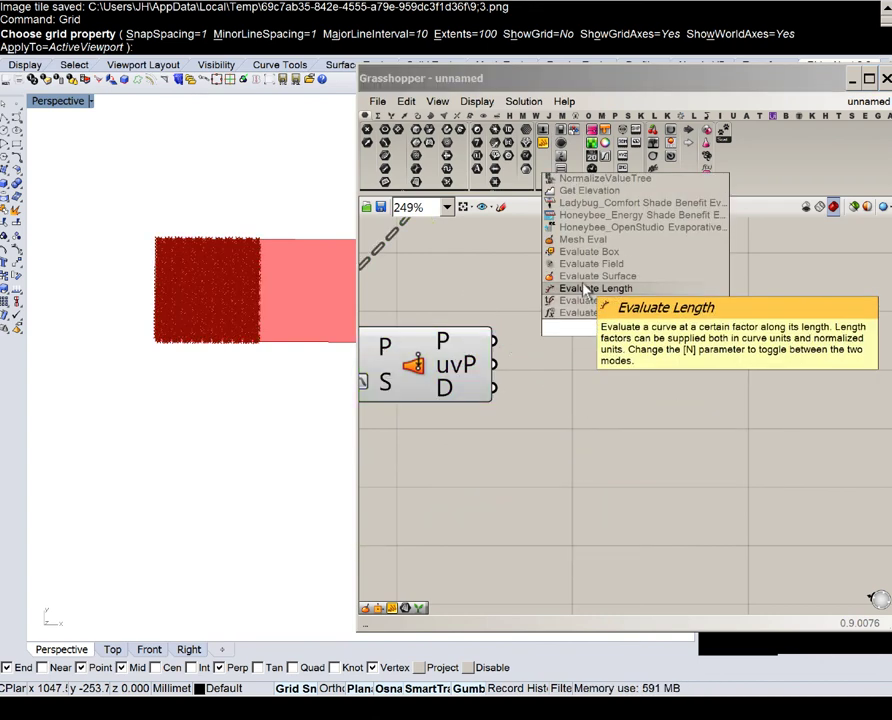
pyautogui.click(566, 291)
pyautogui.click(640, 332)
pyautogui.press('Delete')
# - Try an Evaluate Surface component fed by Merge's R output and Surface Closest Point's uvP output, and remove it
pyautogui.doubleClick(586, 320)
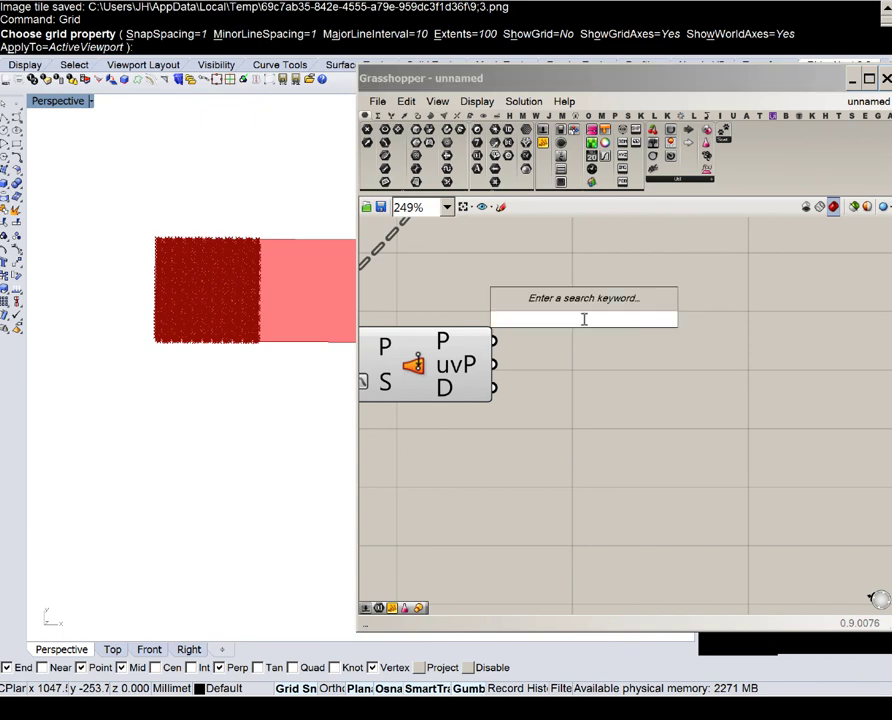
pyautogui.write('eva')
pyautogui.click(545, 267)
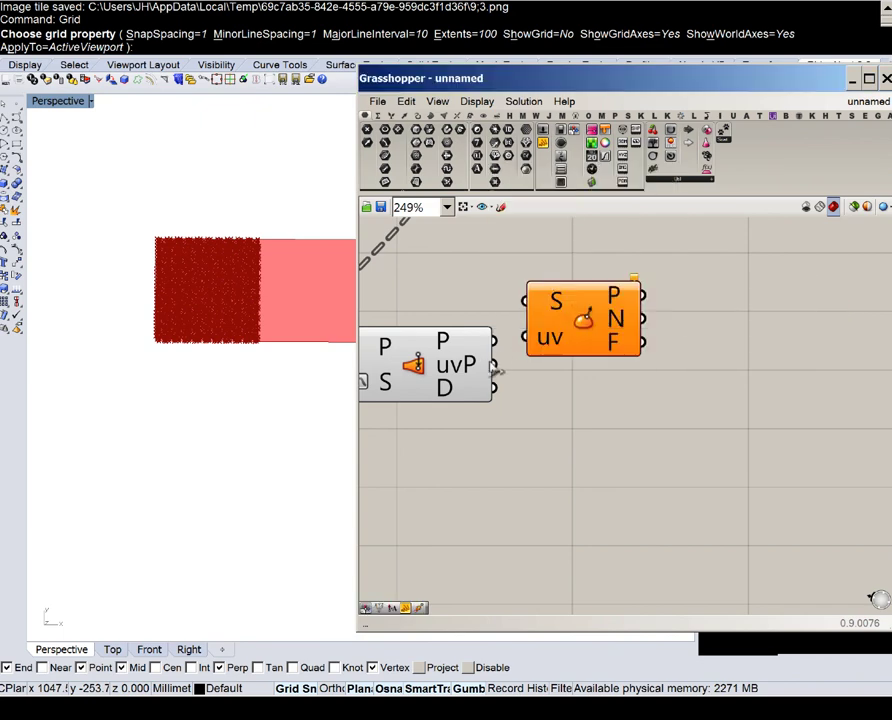
pyautogui.moveTo(549, 343); pyautogui.dragTo(541, 338)
pyautogui.scroll(-4, 560, 350)
pyautogui.scroll(3, 575, 370)
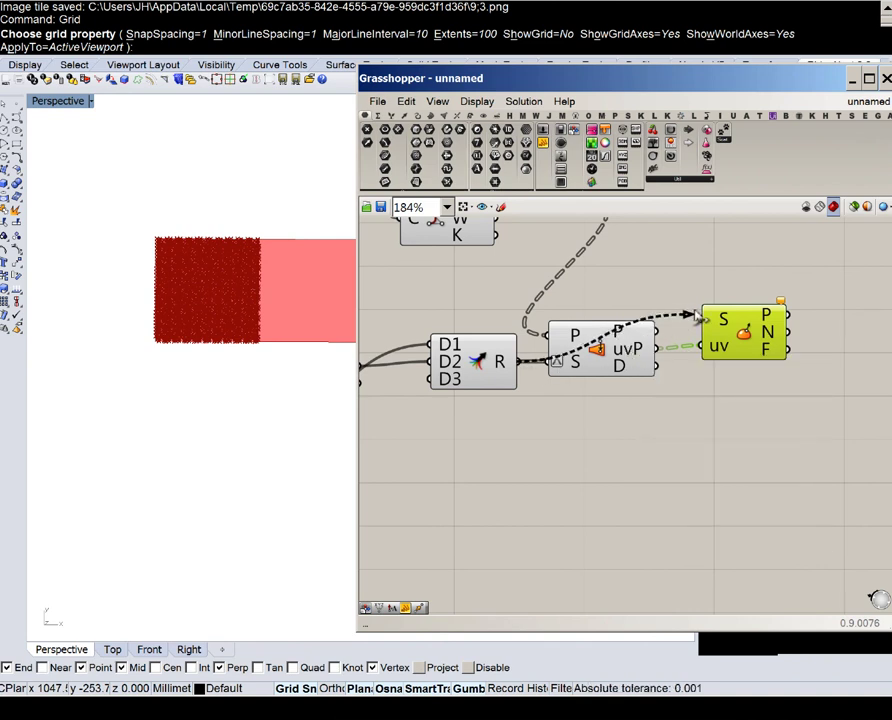
pyautogui.moveTo(700, 316); pyautogui.dragTo(747, 350)
pyautogui.moveTo(745, 352); pyautogui.dragTo(512, 356, button='right')
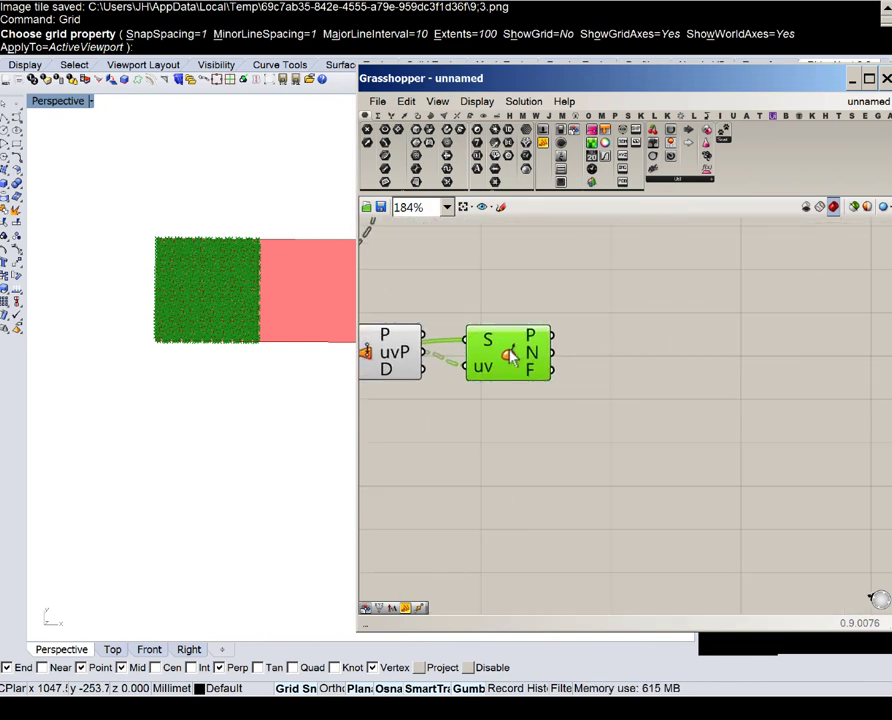
pyautogui.press('Delete')
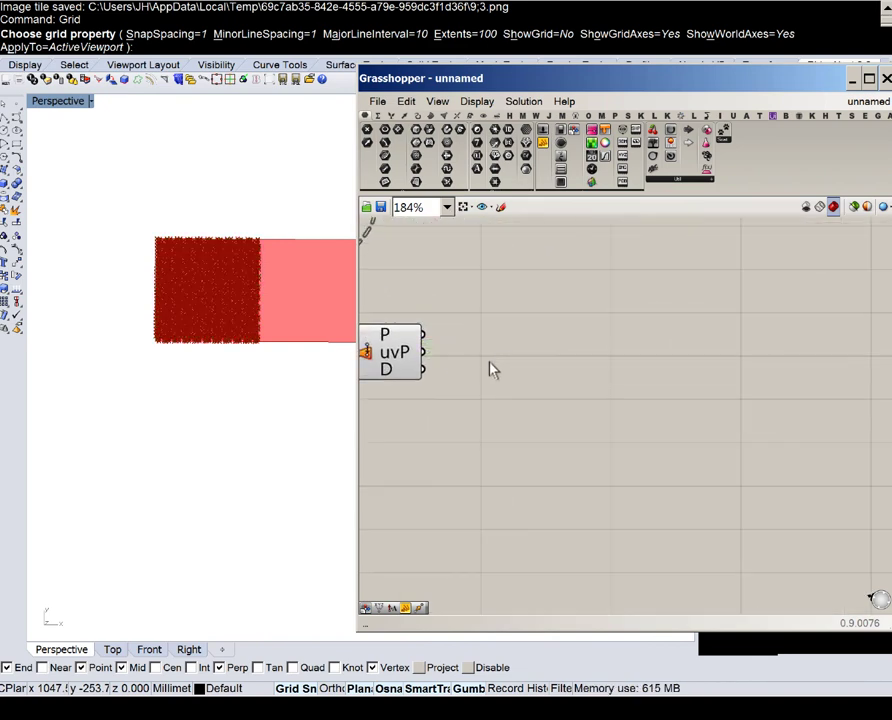
# - Check the distances from Surface Closest Point's D output in a temporary panel
pyautogui.moveTo(392, 356); pyautogui.dragTo(571, 343, button='right')
pyautogui.scroll(2, 570, 341)
pyautogui.moveTo(575, 334)
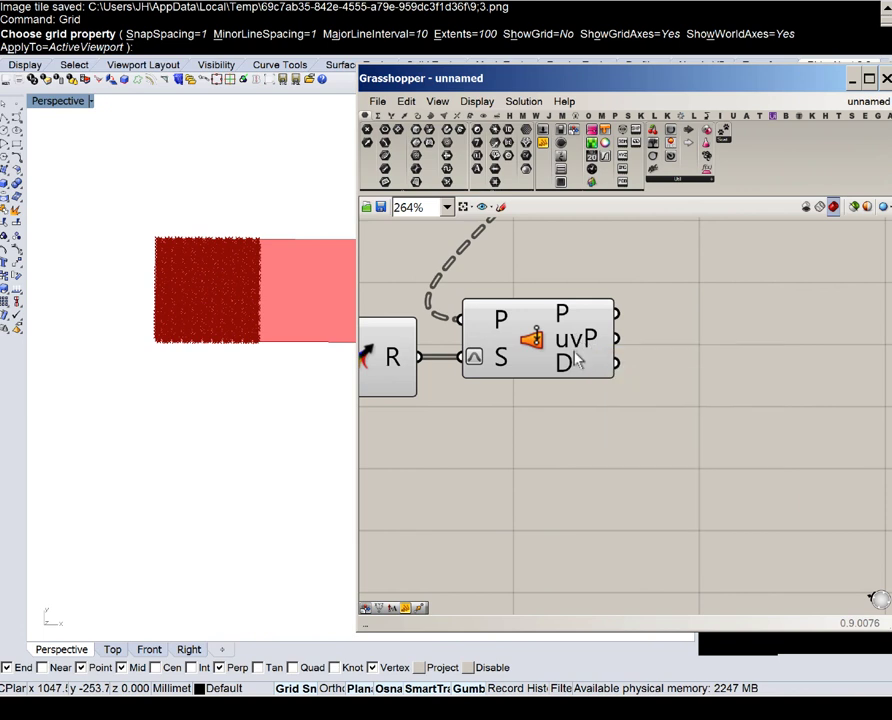
pyautogui.doubleClick(767, 379)
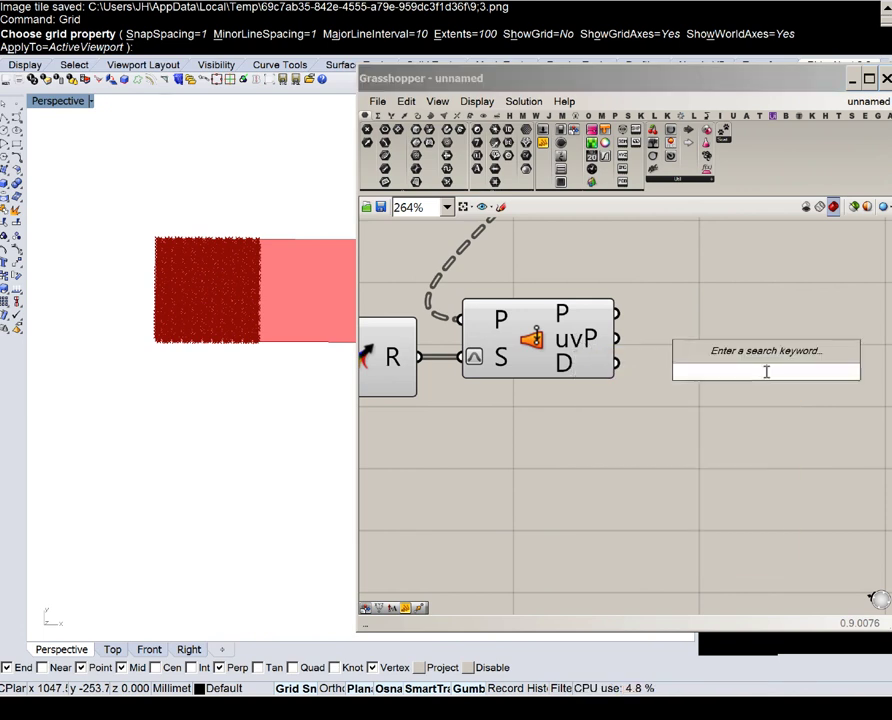
pyautogui.moveTo(622, 250); pyautogui.dragTo(634, 366)
pyautogui.moveTo(806, 366); pyautogui.dragTo(684, 346, button='right')
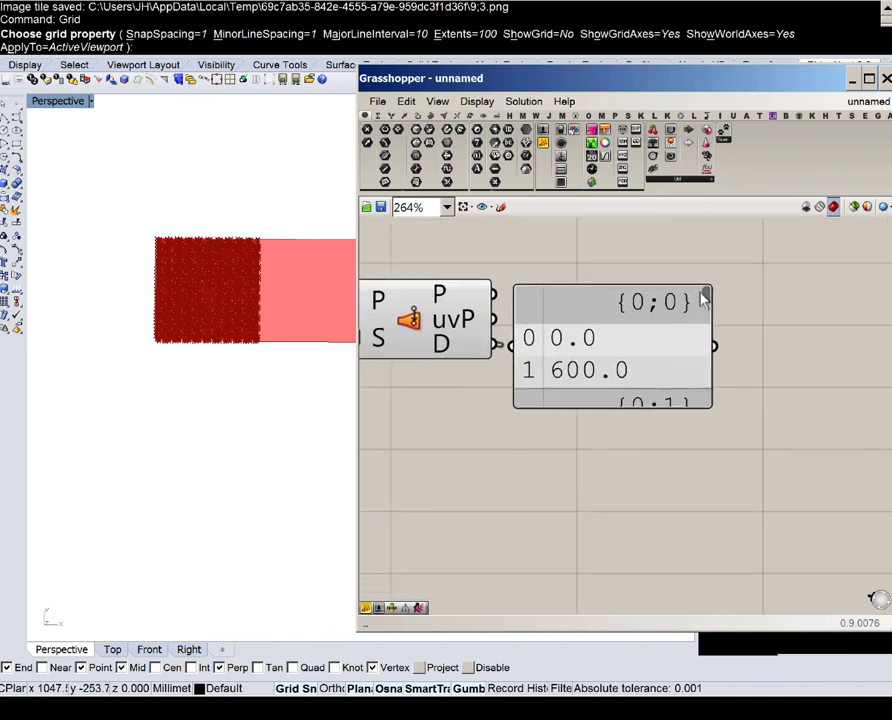
pyautogui.moveTo(706, 363); pyautogui.dragTo(675, 243)
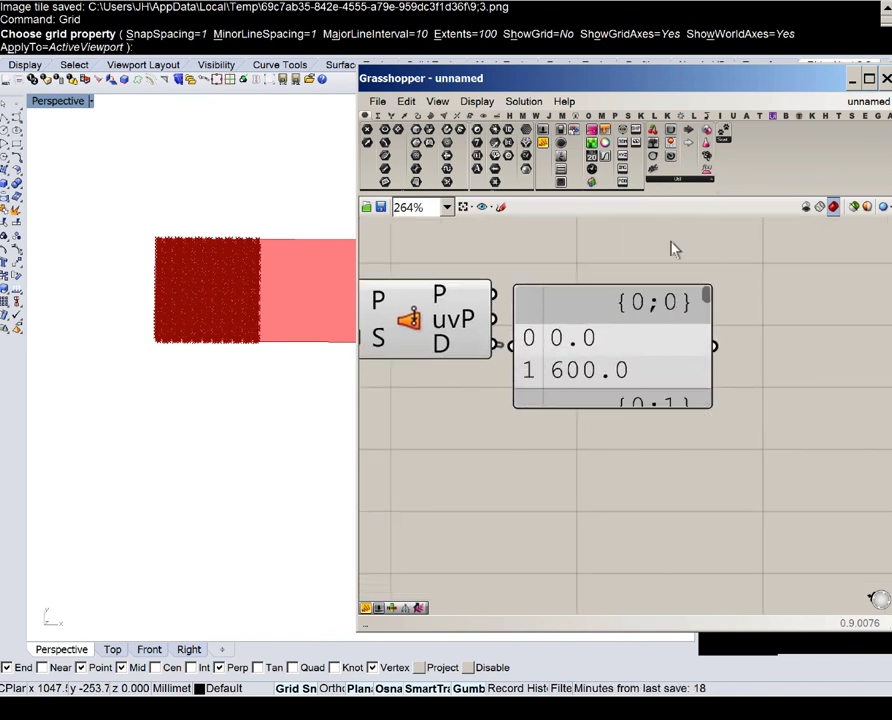
pyautogui.click(706, 361)
pyautogui.press('Delete')
# - Add a Sort List component, connecting Surface Closest Point's D output to K and its uvP output to A
pyautogui.doubleClick(630, 366)
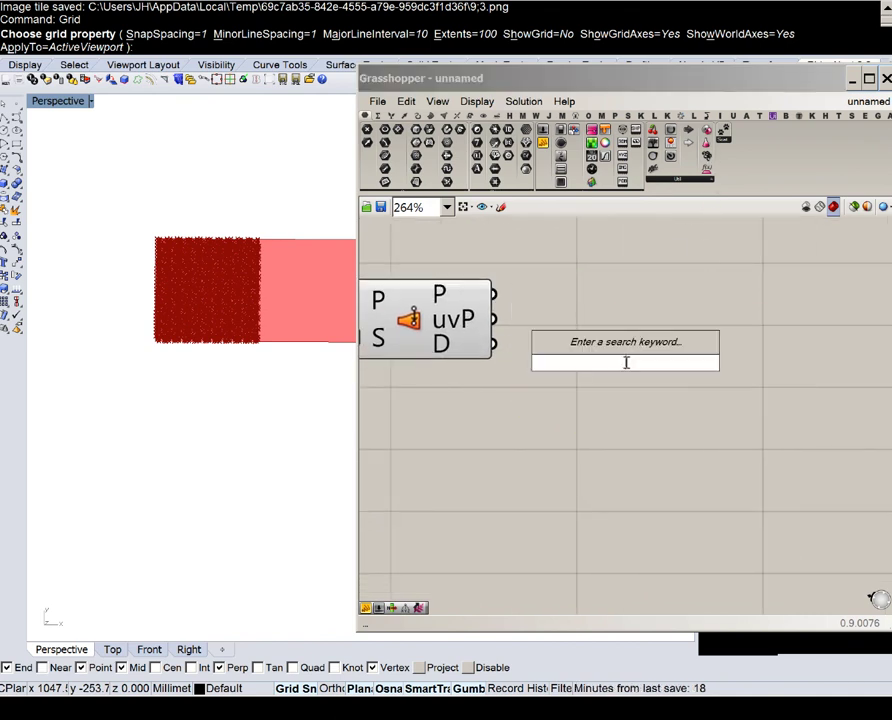
pyautogui.write('sort')
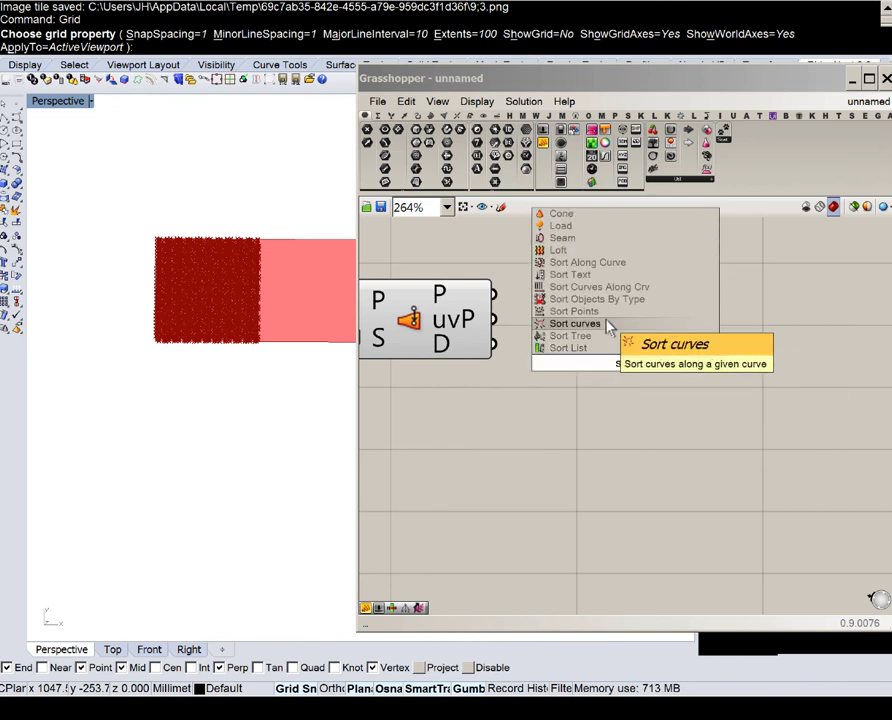
pyautogui.click(571, 336)
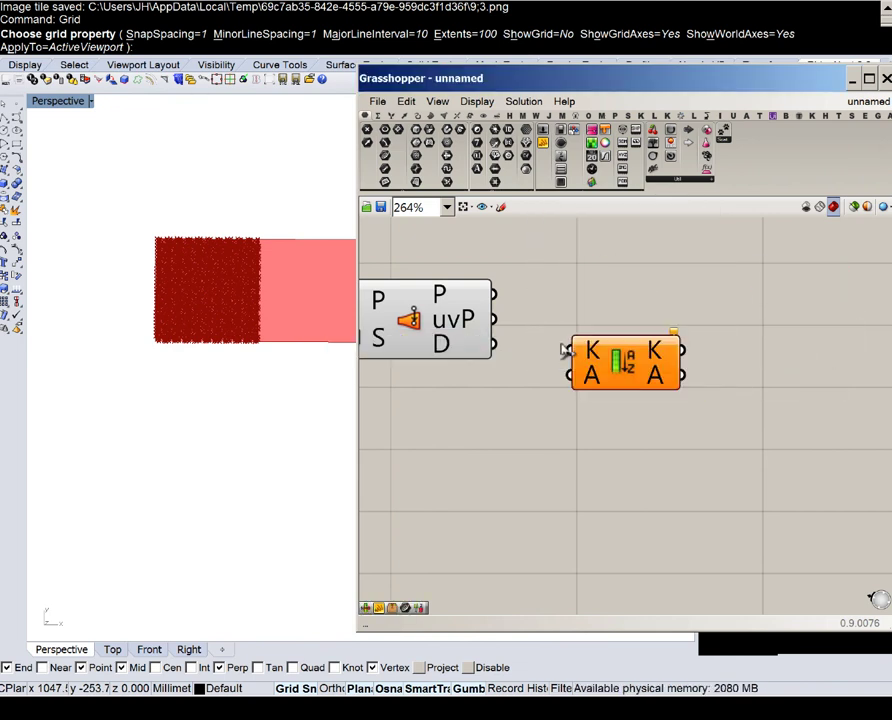
pyautogui.moveTo(584, 356)
pyautogui.mouseDown()
pyautogui.moveTo(575, 351)
pyautogui.moveTo(582, 341)
pyautogui.mouseUp()
# - Add a List Item component and connect Sort List's A output to its L input
pyautogui.doubleClick(729, 343)
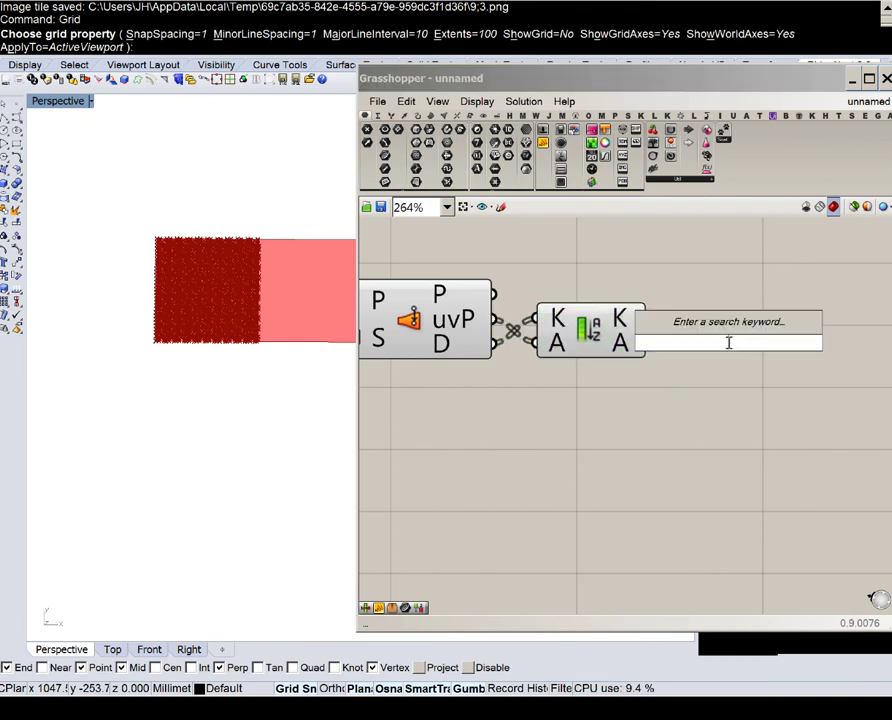
pyautogui.write('itm')
pyautogui.doubleClick(706, 417)
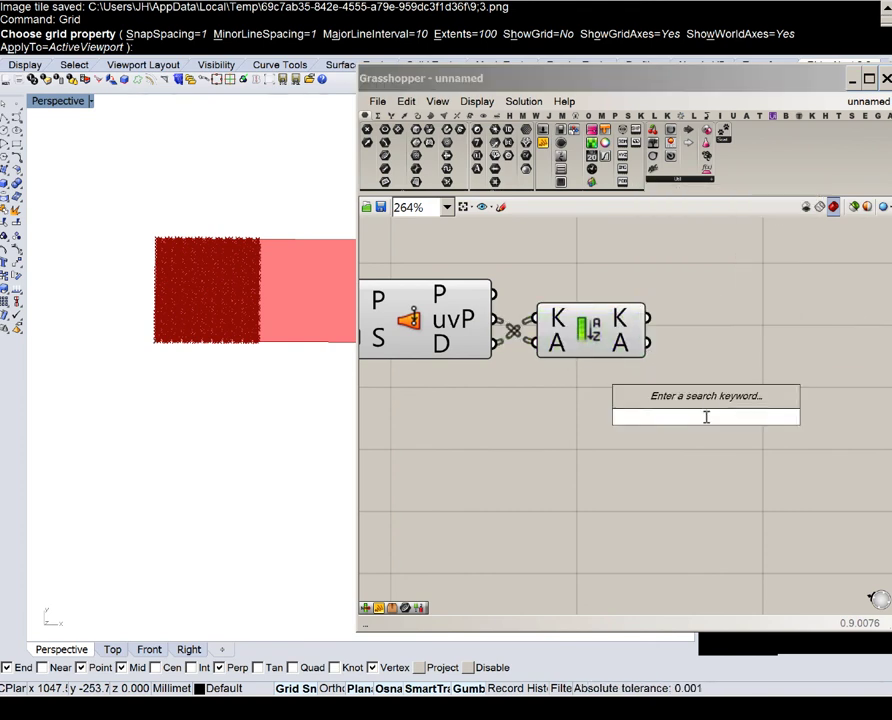
pyautogui.write('item')
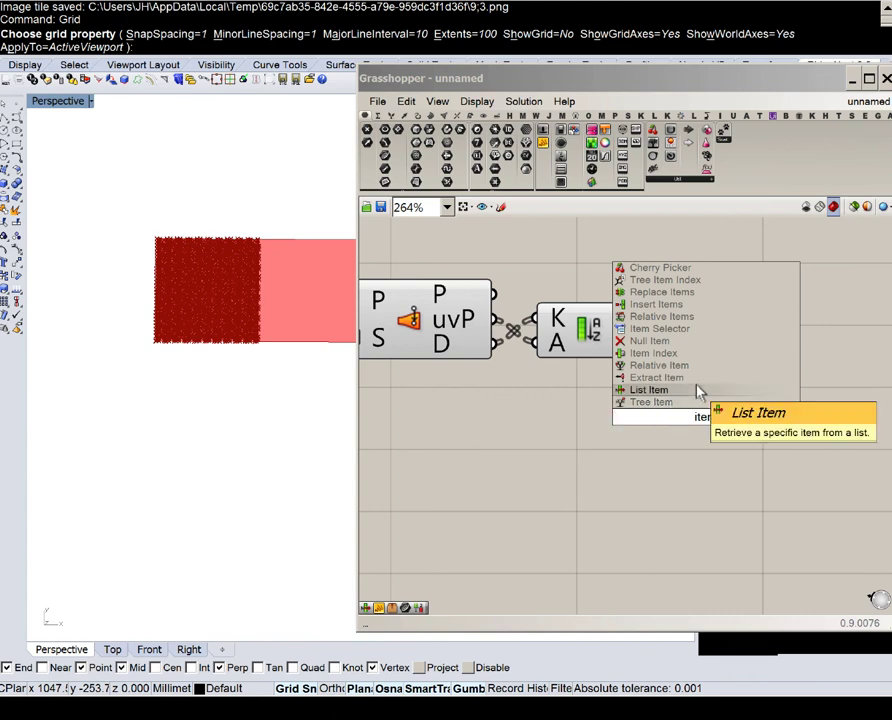
pyautogui.click(645, 391)
pyautogui.scroll(3, 670, 370)
pyautogui.moveTo(621, 321); pyautogui.dragTo(745, 330)
# - Turn off the preview of the components upstream of List Item
pyautogui.scroll(-6, 728, 354)
pyautogui.moveTo(672, 409); pyautogui.dragTo(425, 245)
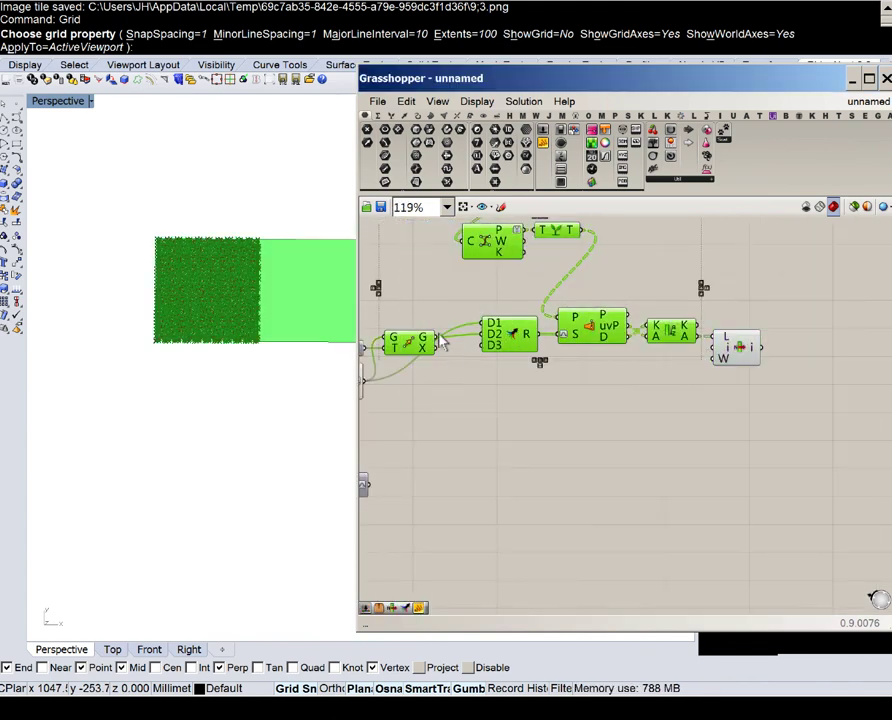
pyautogui.middleClick(449, 353)
pyautogui.click(478, 323)
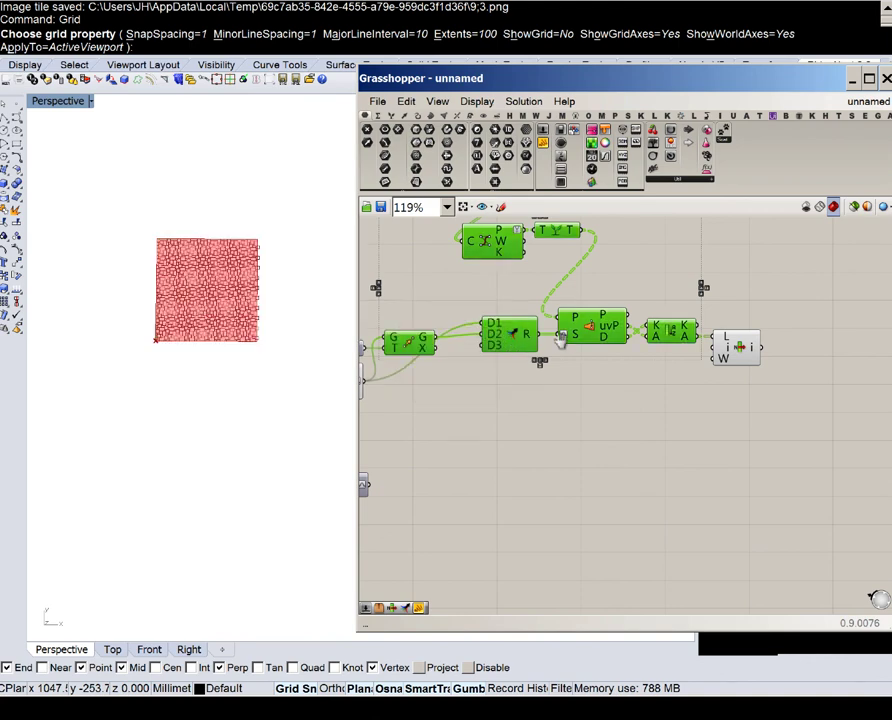
pyautogui.moveTo(560, 340); pyautogui.dragTo(630, 347, button='right')
pyautogui.scroll(-3, 630, 347)
pyautogui.moveTo(614, 378); pyautogui.dragTo(450, 276)
pyautogui.middleClick(504, 319)
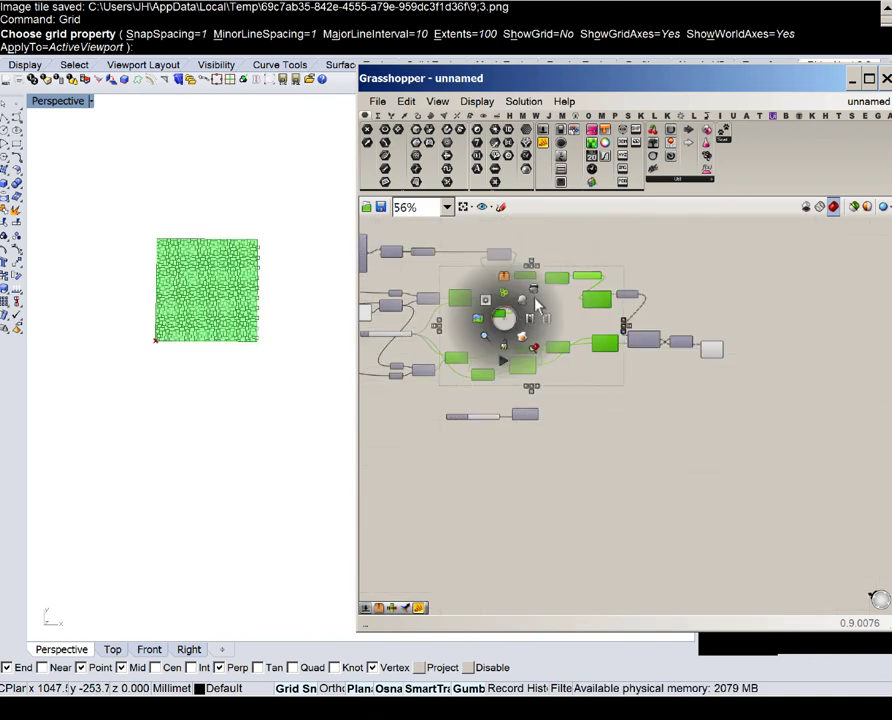
pyautogui.click(538, 298)
pyautogui.scroll(4, 636, 370)
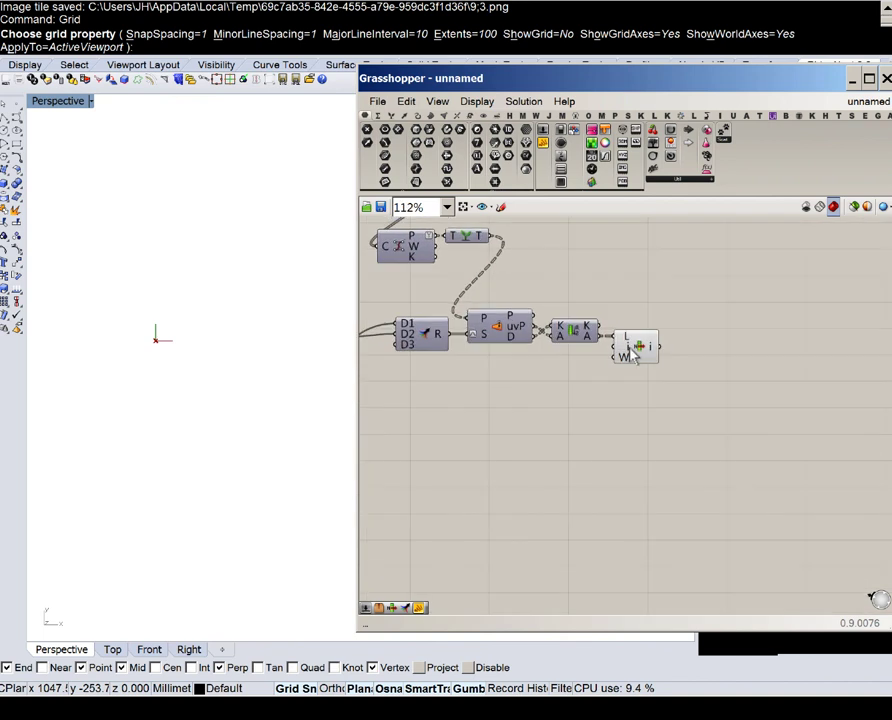
pyautogui.click(632, 352)
pyautogui.middleClick(632, 355)
pyautogui.scroll(2, 704, 296)
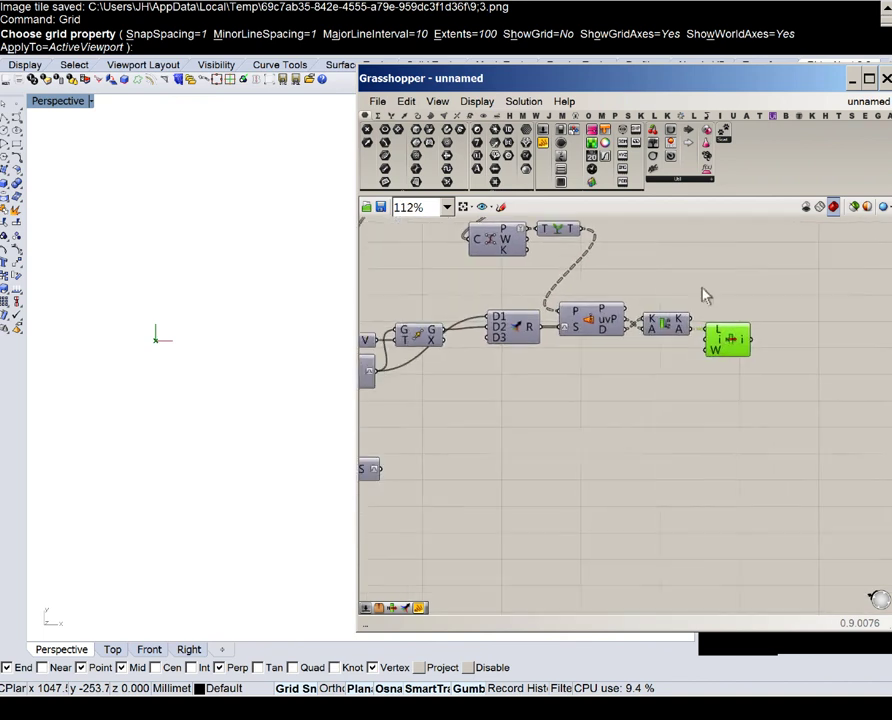
# - Add an Evaluate Surface component below Sort List and List Item
pyautogui.scroll(-4, 652, 340)
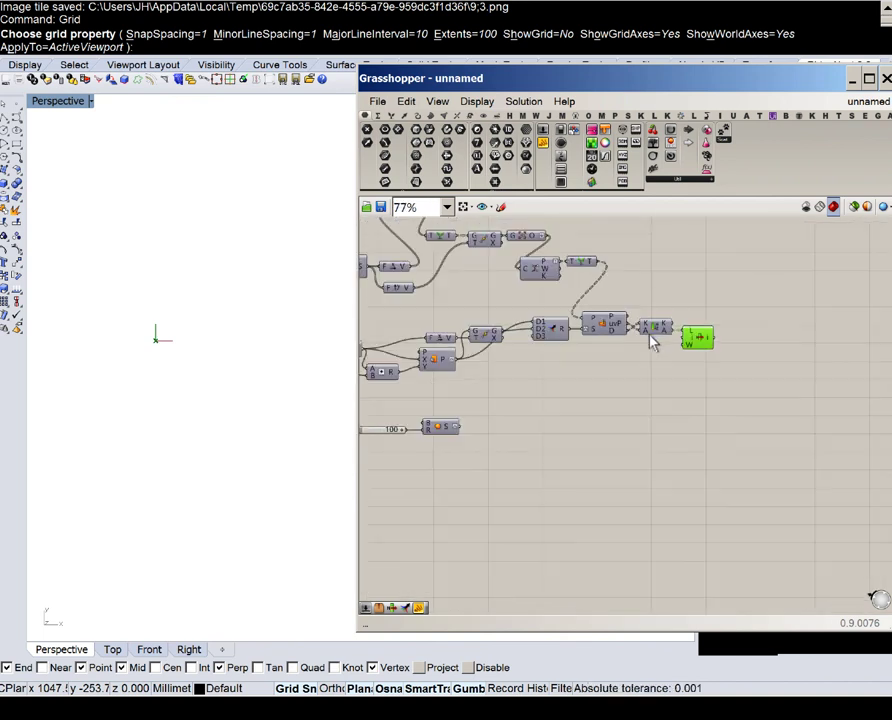
pyautogui.doubleClick(650, 393)
pyautogui.write('6')
pyautogui.press('BackSpace')
pyautogui.write('evaluat')
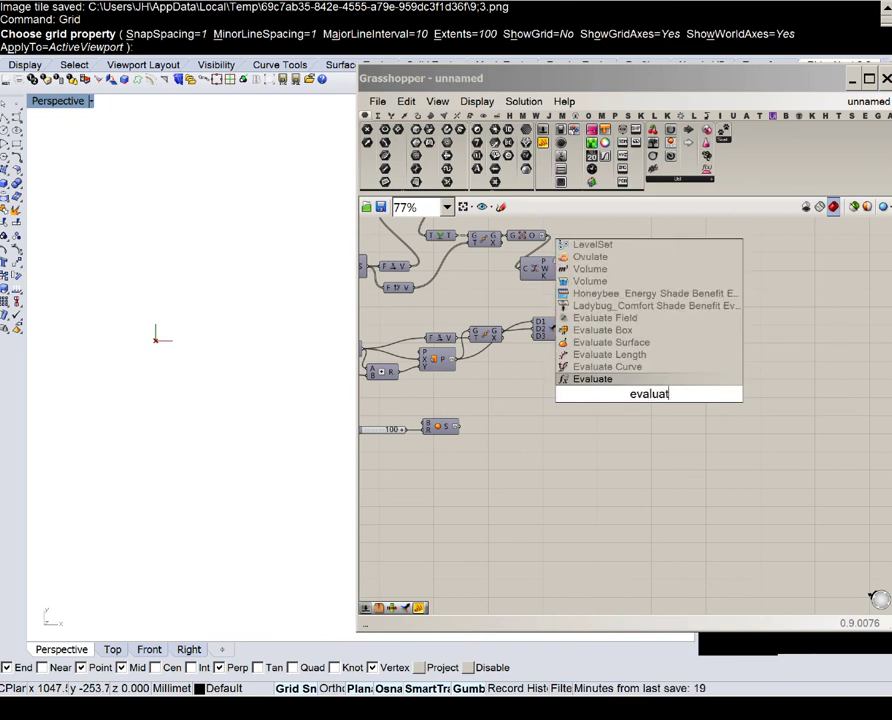
pyautogui.click(641, 366)
pyautogui.scroll(1, 482, 472)
# - Move the Sphere and its radius slider near Evaluate Surface, connecting Sphere's S output to S and List Item's i output to uv
pyautogui.moveTo(482, 476); pyautogui.dragTo(402, 414)
pyautogui.moveTo(464, 428); pyautogui.dragTo(702, 434)
pyautogui.scroll(5, 702, 434)
pyautogui.moveTo(692, 390); pyautogui.dragTo(582, 440, button='right')
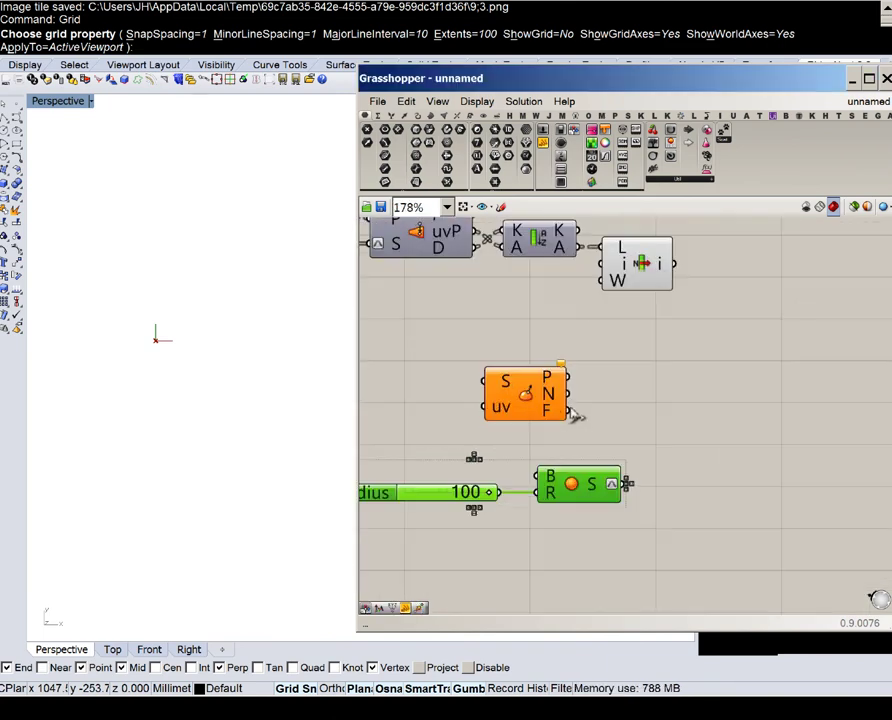
pyautogui.moveTo(560, 410); pyautogui.dragTo(750, 430)
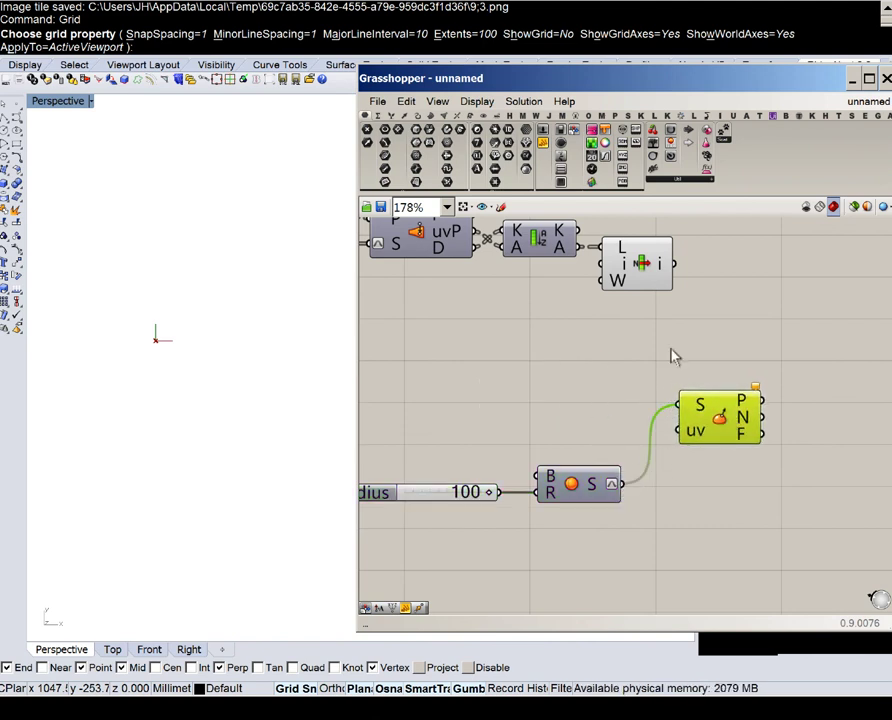
pyautogui.moveTo(670, 420); pyautogui.dragTo(672, 432)
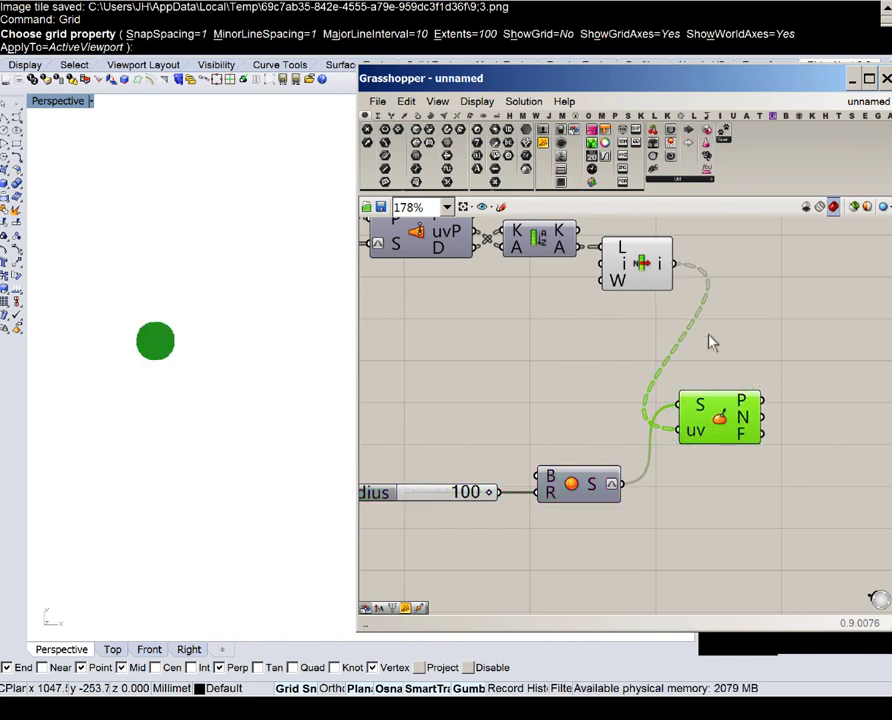
# - Turn off List Item's preview and check the data structure of Evaluate Surface's P output
pyautogui.moveTo(685, 307); pyautogui.dragTo(612, 253)
pyautogui.middleClick(644, 305)
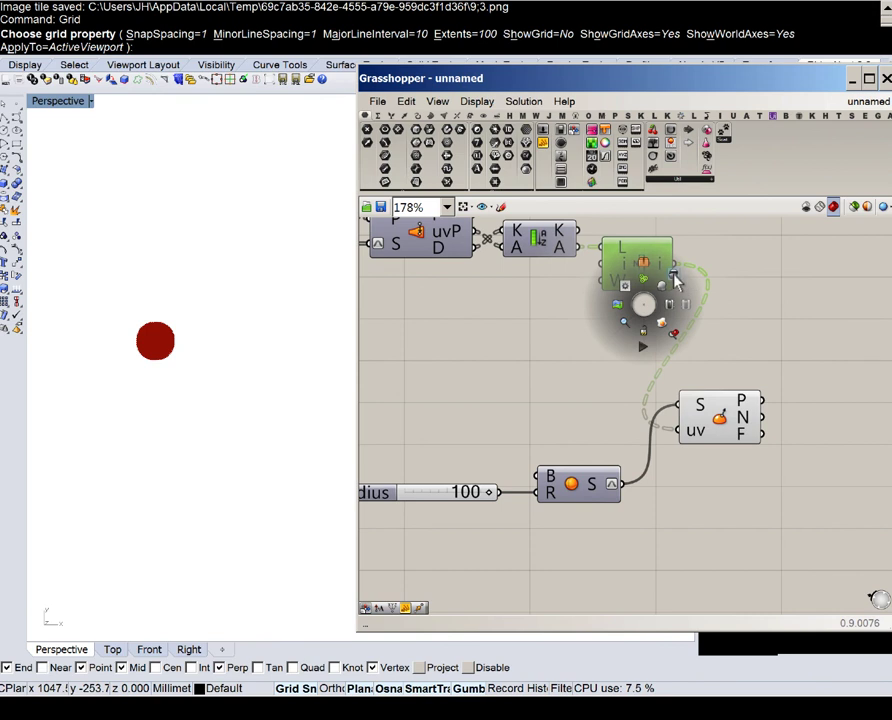
pyautogui.click(674, 275)
pyautogui.moveTo(730, 368); pyautogui.dragTo(532, 338, button='right')
pyautogui.scroll(1, 572, 364)
pyautogui.moveTo(548, 368)
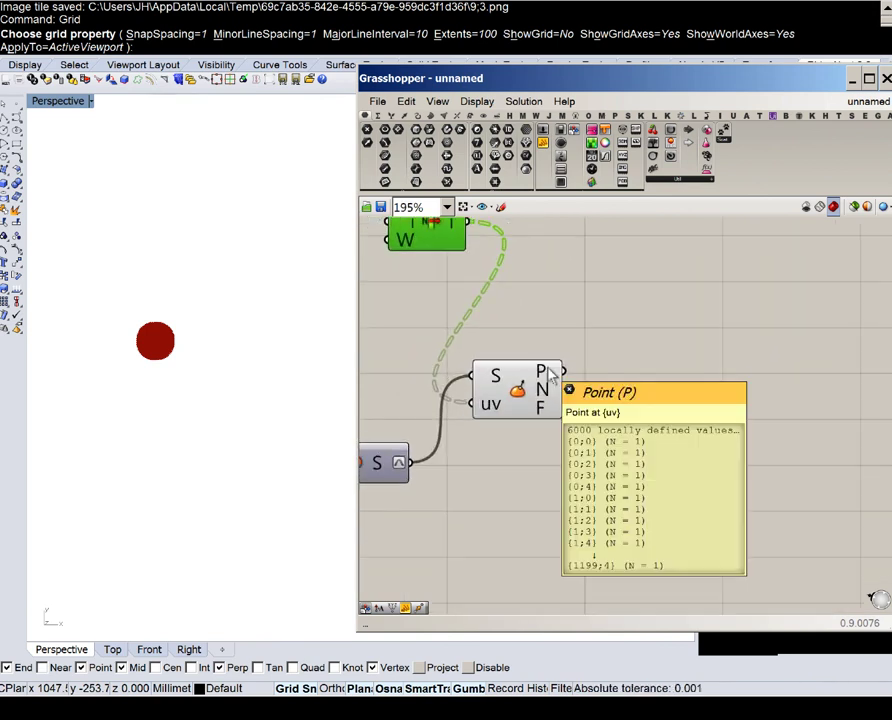
# - Add a Shift Paths component with Evaluate Surface's P output connected to D, and turn off Evaluate Surface's preview
pyautogui.doubleClick(655, 377)
pyautogui.write('shift')
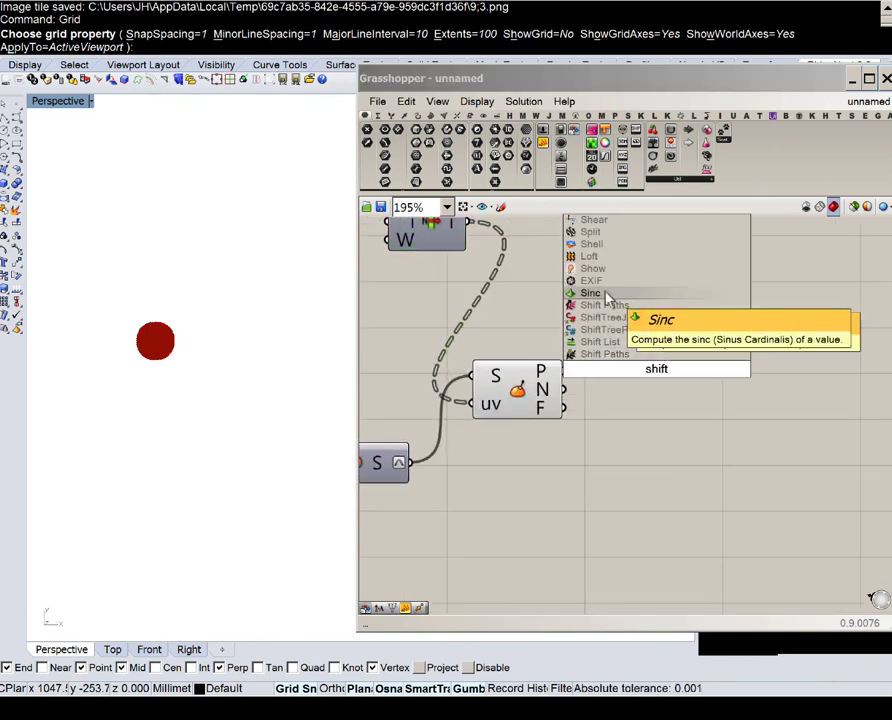
pyautogui.click(600, 306)
pyautogui.scroll(1, 574, 372)
pyautogui.moveTo(566, 370); pyautogui.dragTo(616, 360)
pyautogui.click(538, 378)
pyautogui.middleClick(538, 378)
pyautogui.click(570, 345)
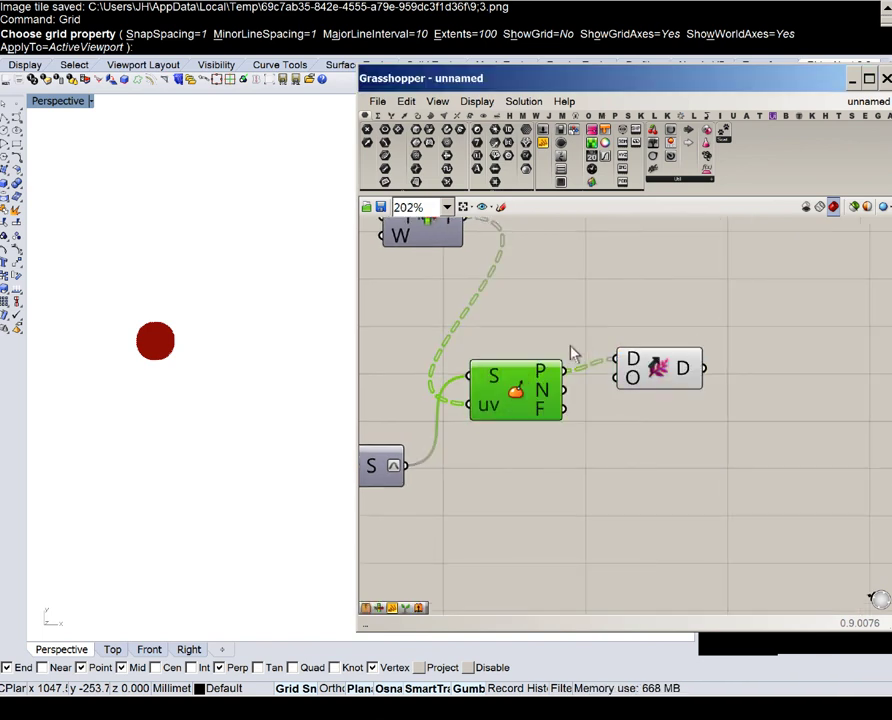
# - Add a PolyLine component with Shift Paths' D output connected to V, and turn off Shift Paths' preview
pyautogui.moveTo(784, 368); pyautogui.dragTo(584, 366, button='right')
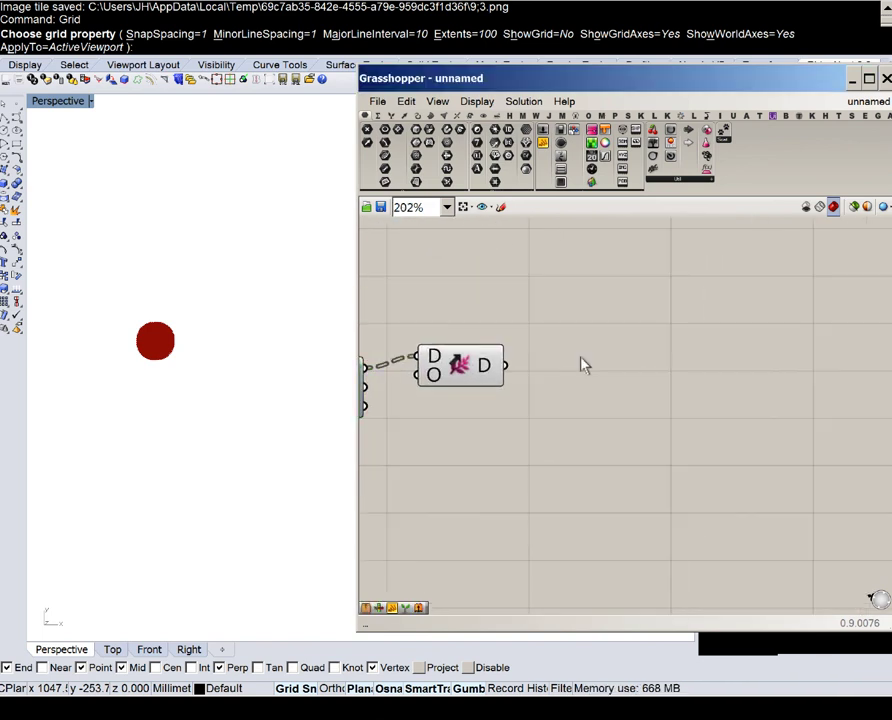
pyautogui.doubleClick(584, 362)
pyautogui.write('polyline')
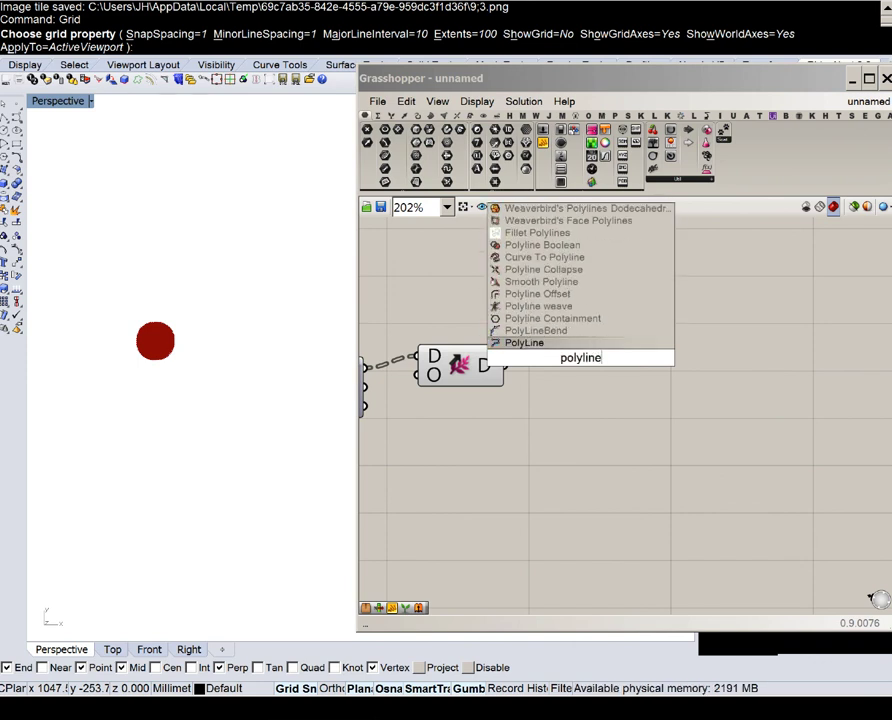
pyautogui.press('Return')
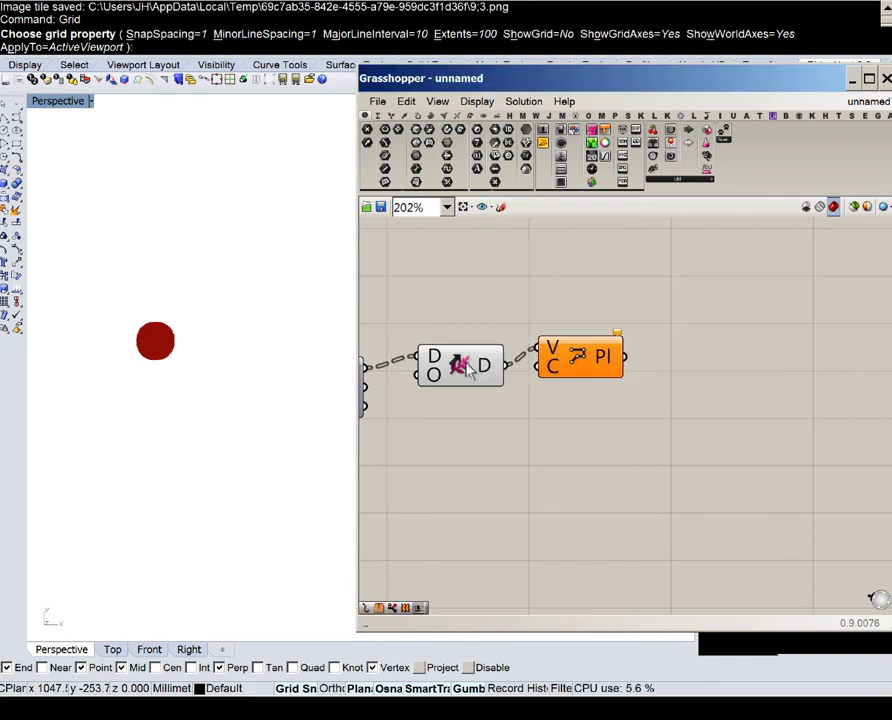
pyautogui.middleClick(467, 365)
pyautogui.click(495, 336)
# - Examine the PolyLine tiles across the sphere in the Perspective view, including the areas around its poles
pyautogui.moveTo(195, 352); pyautogui.dragTo(176, 308, button='right')
pyautogui.scroll(14, 182, 315)
pyautogui.scroll(5, 250, 316)
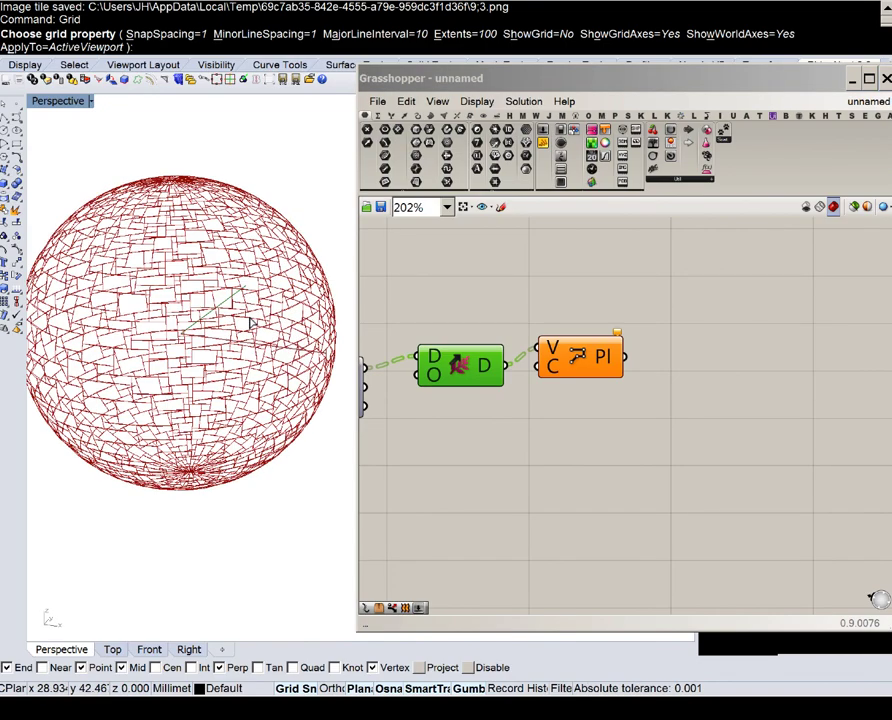
pyautogui.middleClick(566, 358)
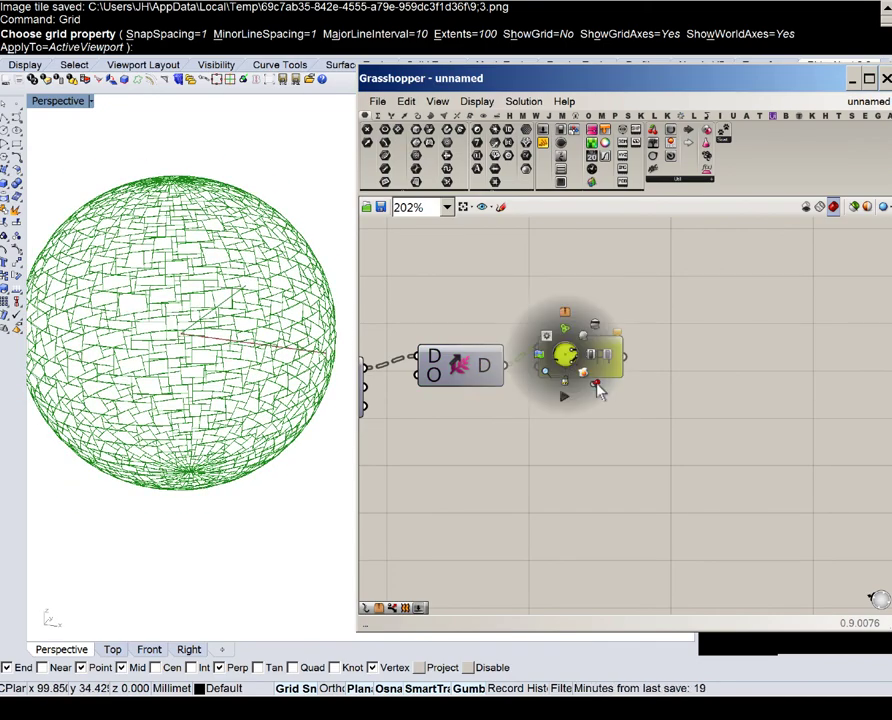
pyautogui.click(596, 385)
pyautogui.moveTo(270, 372); pyautogui.dragTo(226, 347, button='right')
pyautogui.scroll(-10, 258, 350)
pyautogui.scroll(12, 308, 350)
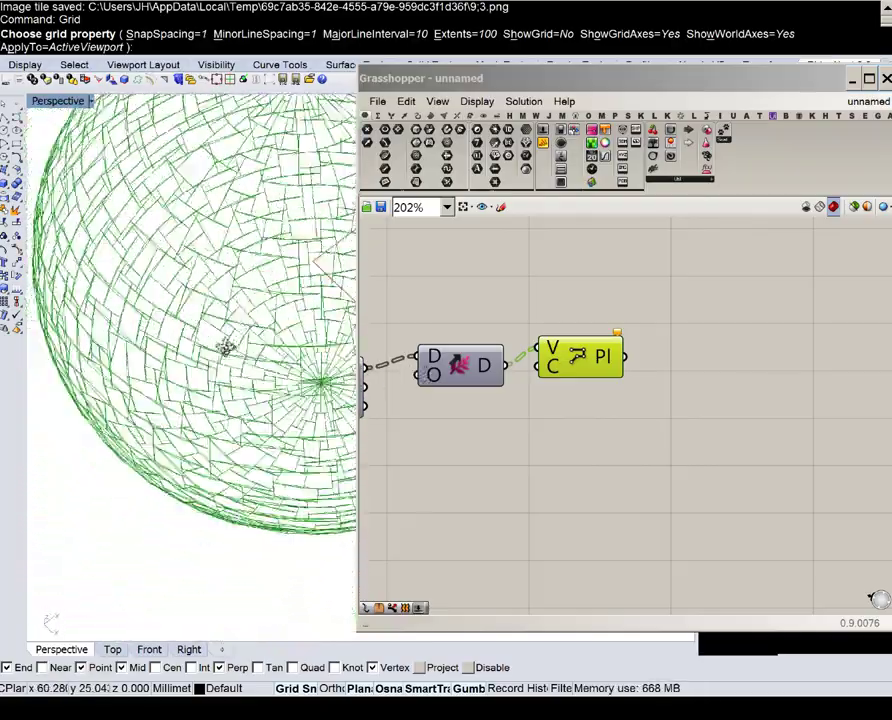
pyautogui.scroll(-5, 156, 326)
pyautogui.scroll(6, 246, 330)
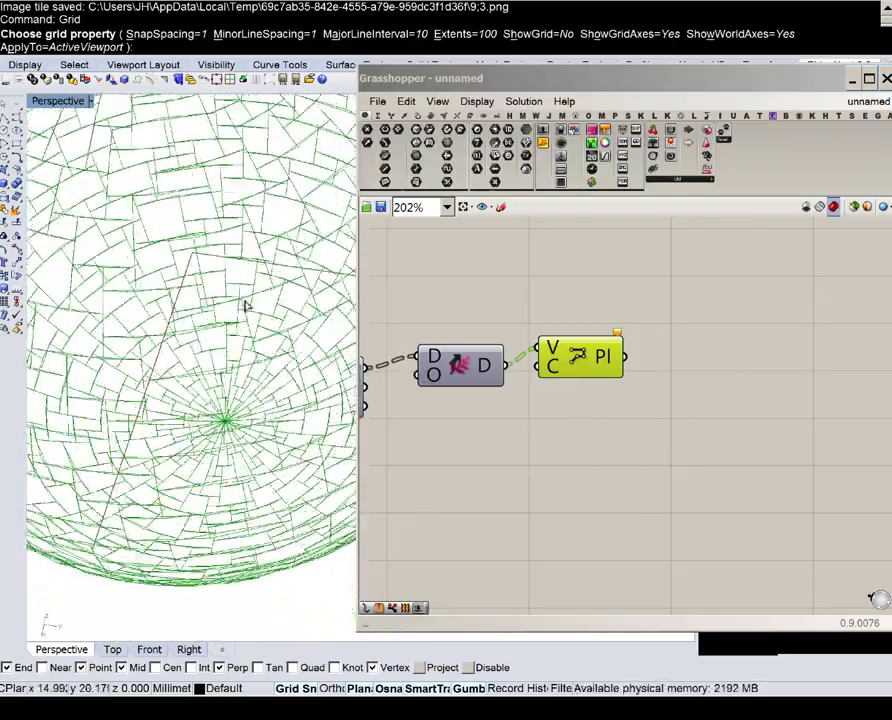
pyautogui.scroll(4, 235, 298)
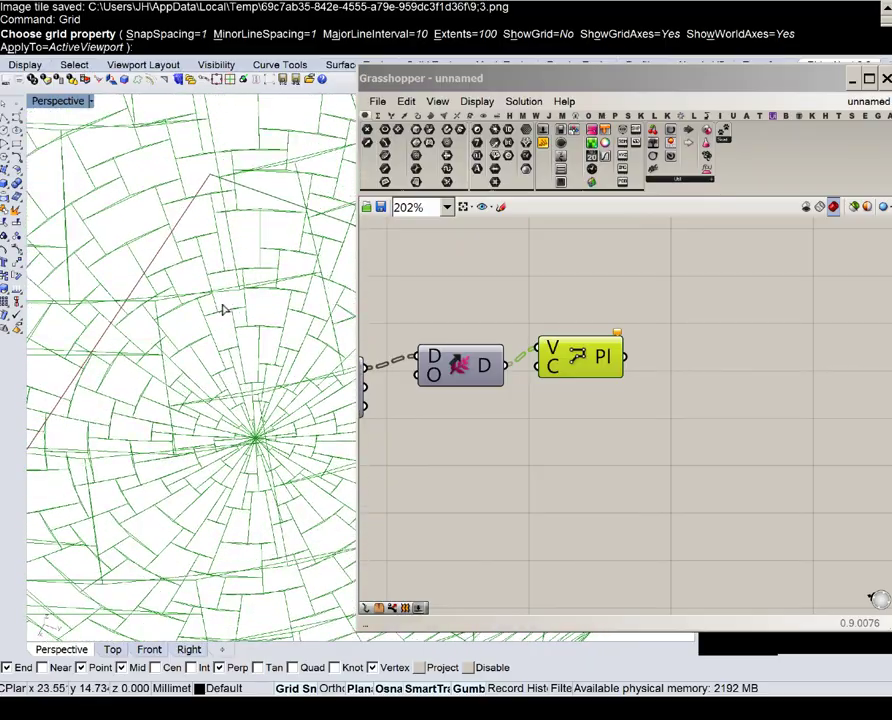
pyautogui.moveTo(222, 304); pyautogui.dragTo(226, 258, button='right')
pyautogui.scroll(-5, 263, 342)
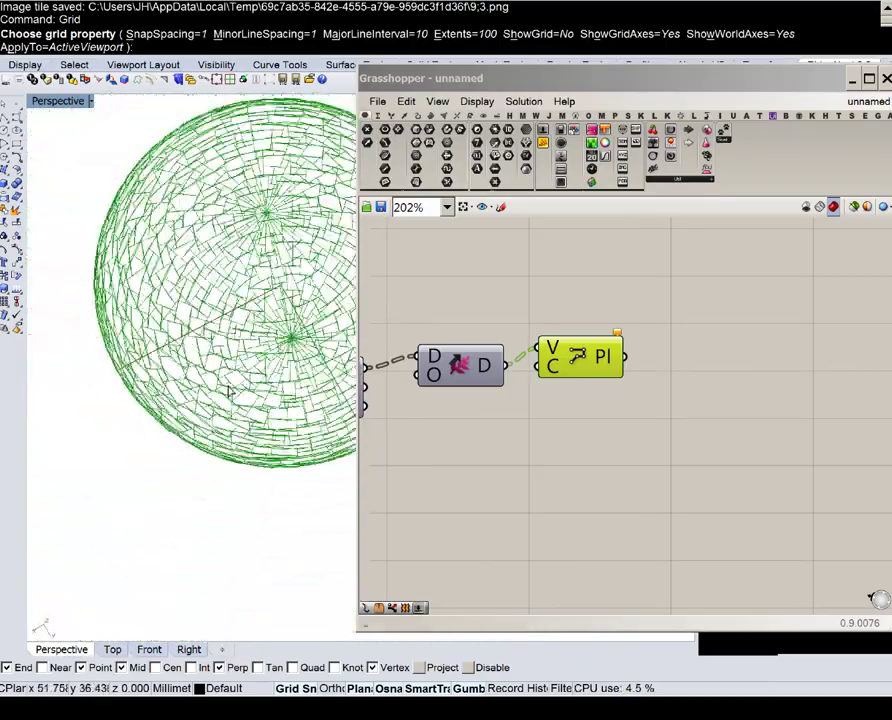
pyautogui.scroll(6, 194, 306)
pyautogui.scroll(-6, 196, 258)
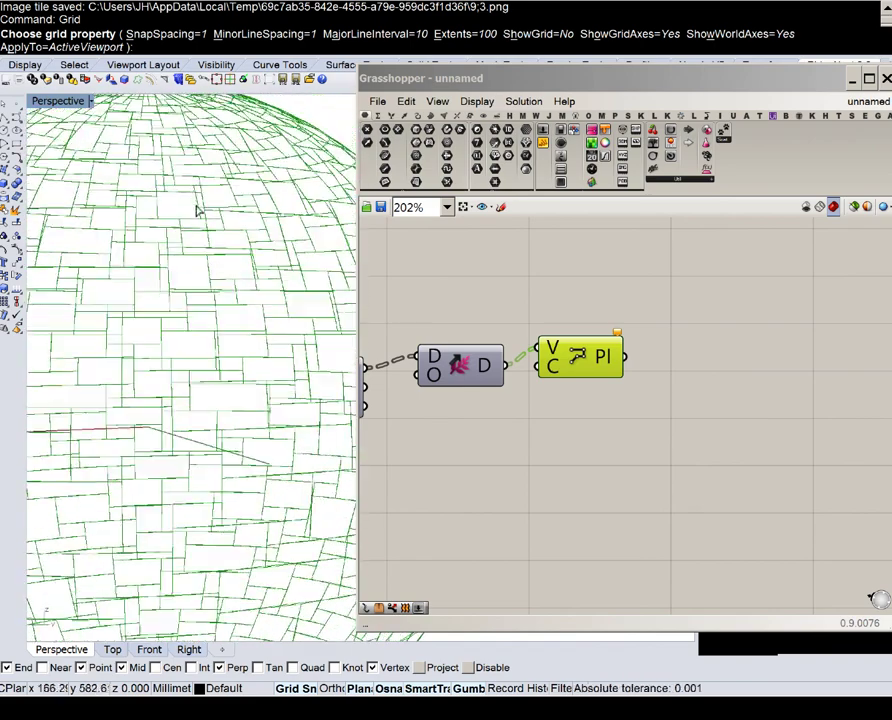
pyautogui.scroll(4, 195, 258)
# - Add a Boundary Surfaces component after PolyLine, with PolyLine's Pl output connected to its E input
pyautogui.moveTo(432, 242); pyautogui.dragTo(390, 250, button='right')
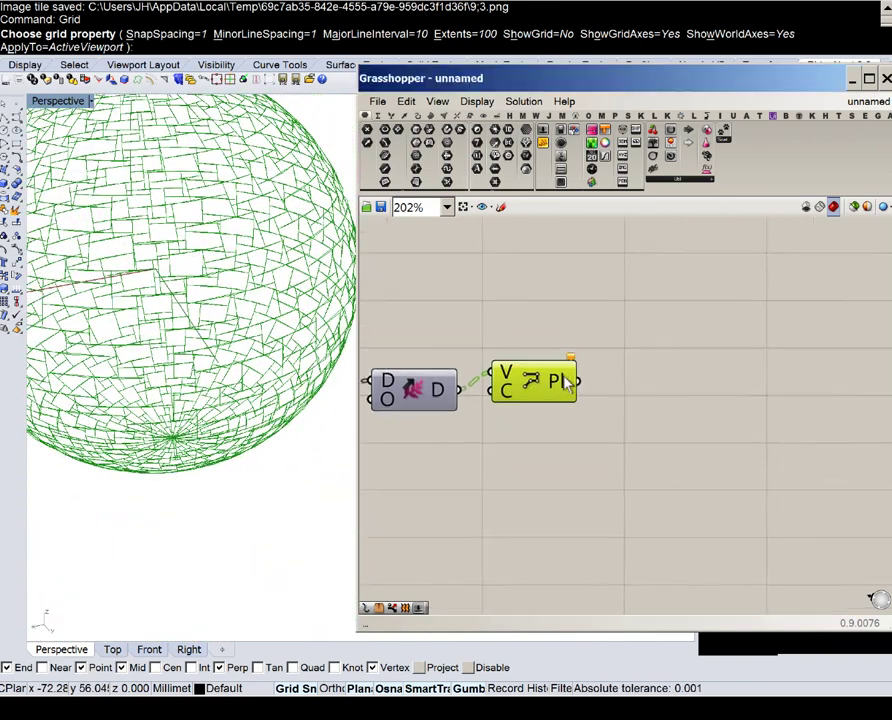
pyautogui.scroll(1, 560, 330)
pyautogui.doubleClick(640, 375)
pyautogui.write('boundary')
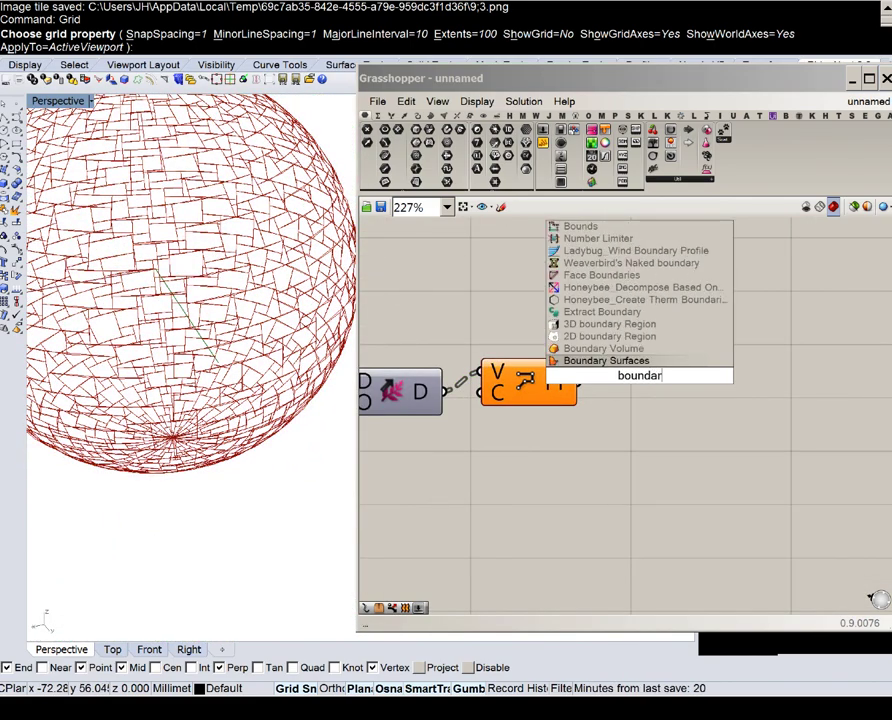
pyautogui.click(636, 362)
pyautogui.scroll(4, 672, 390)
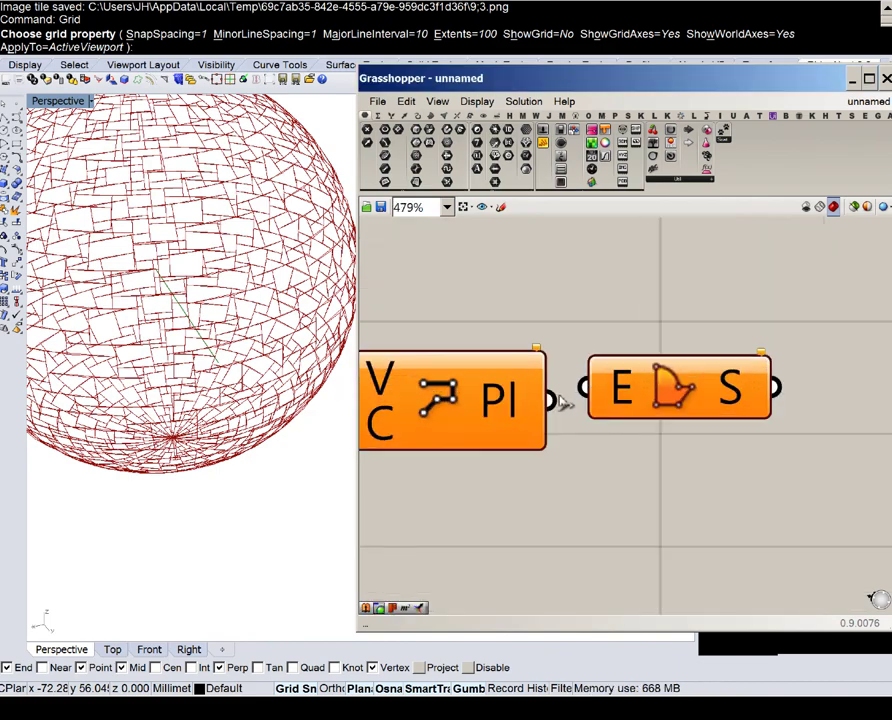
pyautogui.moveTo(552, 400); pyautogui.dragTo(592, 370)
pyautogui.click(686, 370)
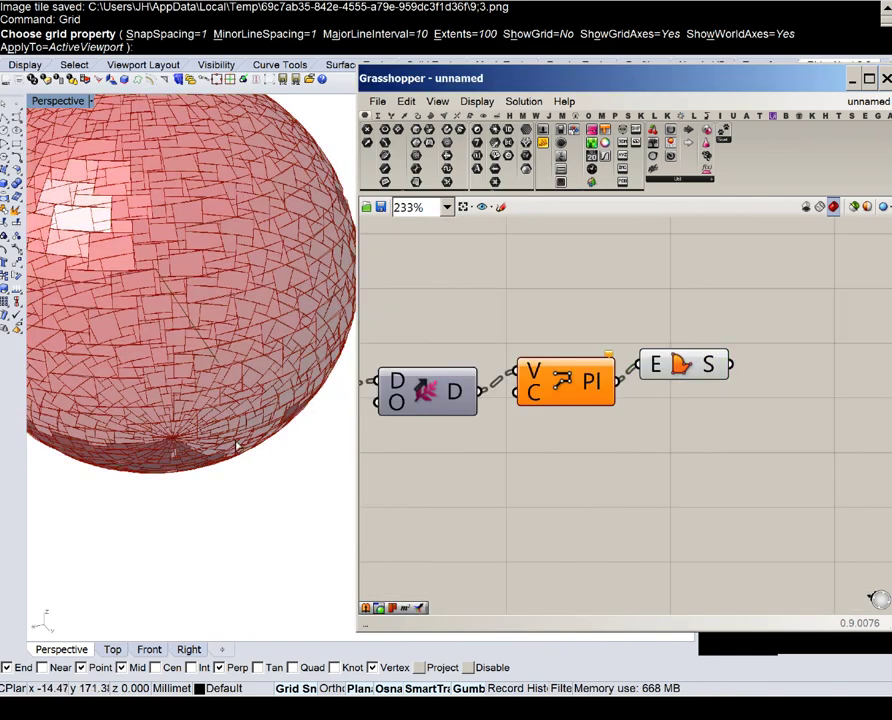
# - Inspect the surfaced tiles around the sphere and turn off the preview of Shift Paths and PolyLine
pyautogui.moveTo(238, 447); pyautogui.dragTo(219, 290, button='right')
pyautogui.scroll(-10, 235, 340)
pyautogui.scroll(4, 219, 290)
pyautogui.scroll(8, 220, 290)
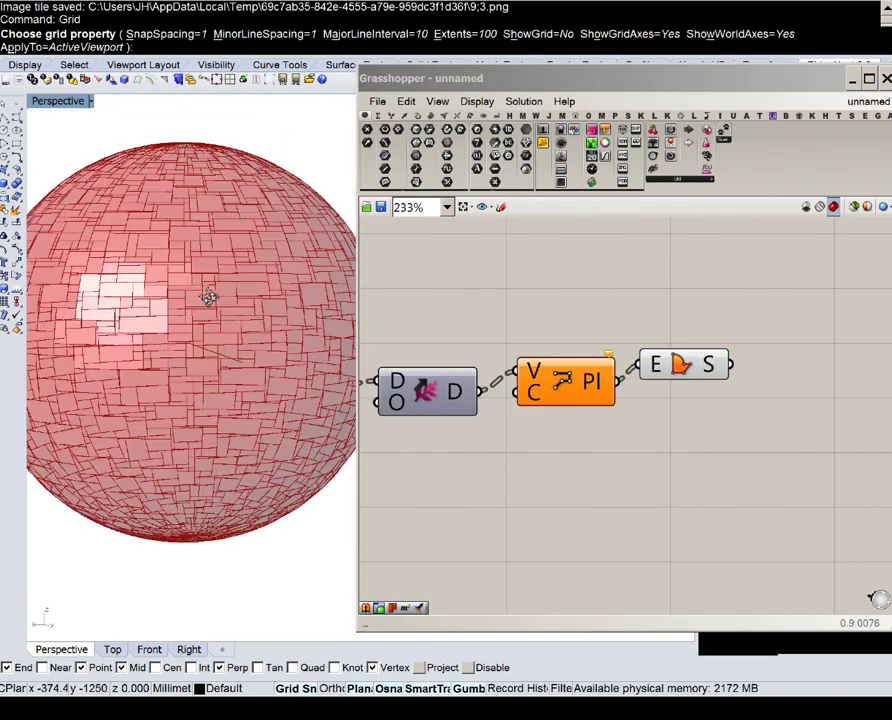
pyautogui.scroll(3, 170, 328)
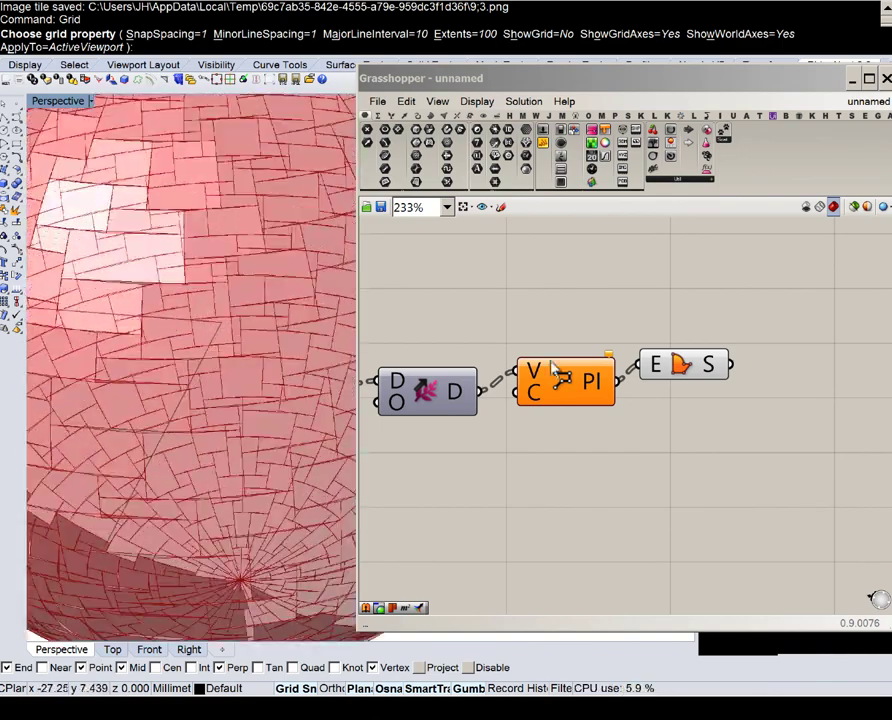
pyautogui.scroll(-8, 125, 285)
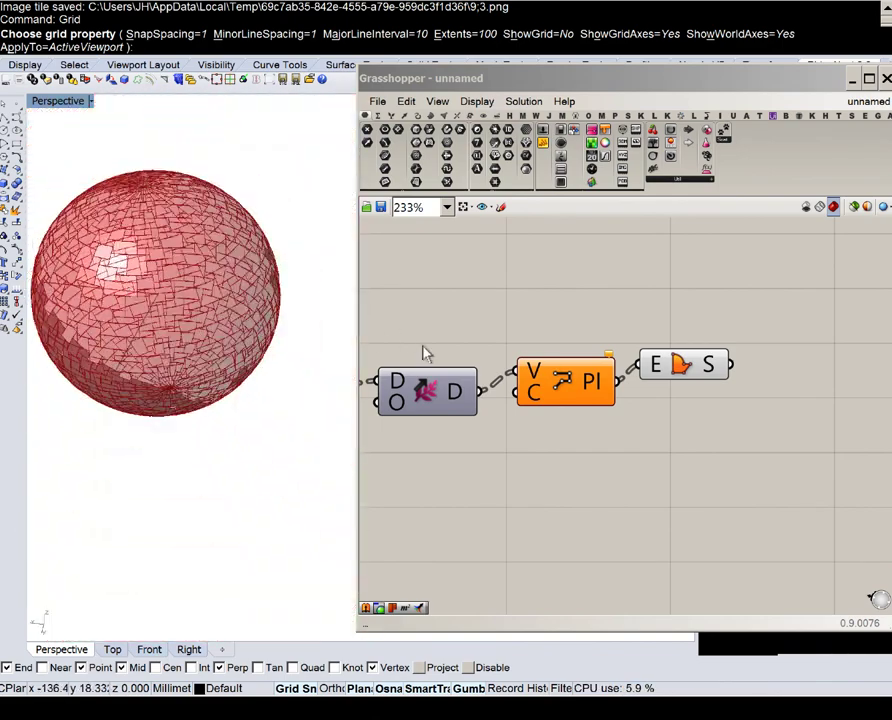
pyautogui.moveTo(552, 380); pyautogui.dragTo(612, 383, button='right')
pyautogui.moveTo(681, 497); pyautogui.dragTo(410, 322)
pyautogui.middleClick(443, 357)
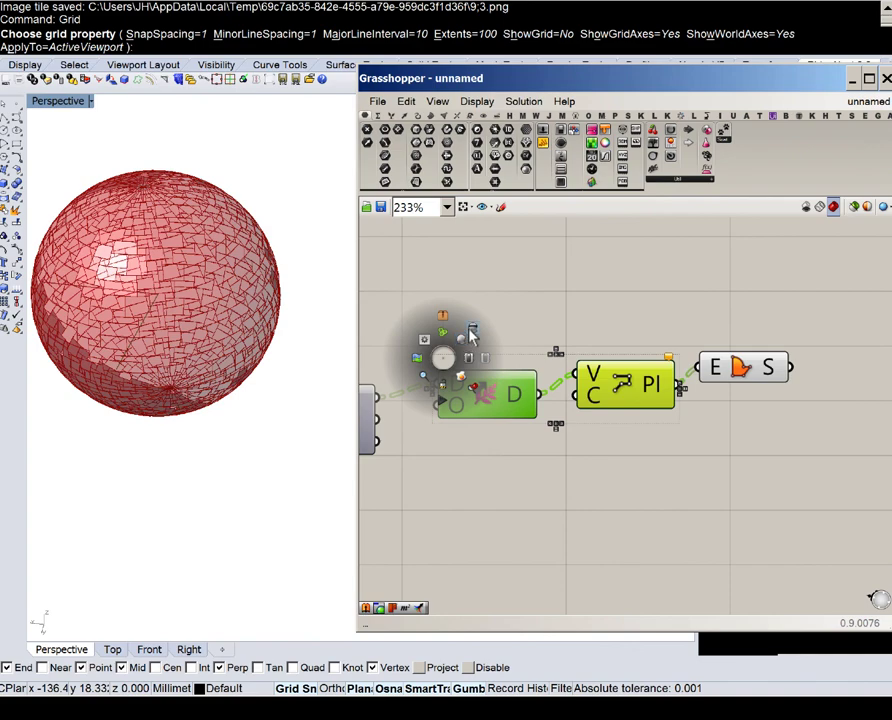
pyautogui.click(472, 333)
# - Examine the finished tiled sphere, highlighting the Boundary Surfaces component's result, and review the Evaluate Surface to Boundary Surfaces chain
pyautogui.moveTo(207, 299); pyautogui.dragTo(217, 275, button='right')
pyautogui.scroll(-6, 217, 275)
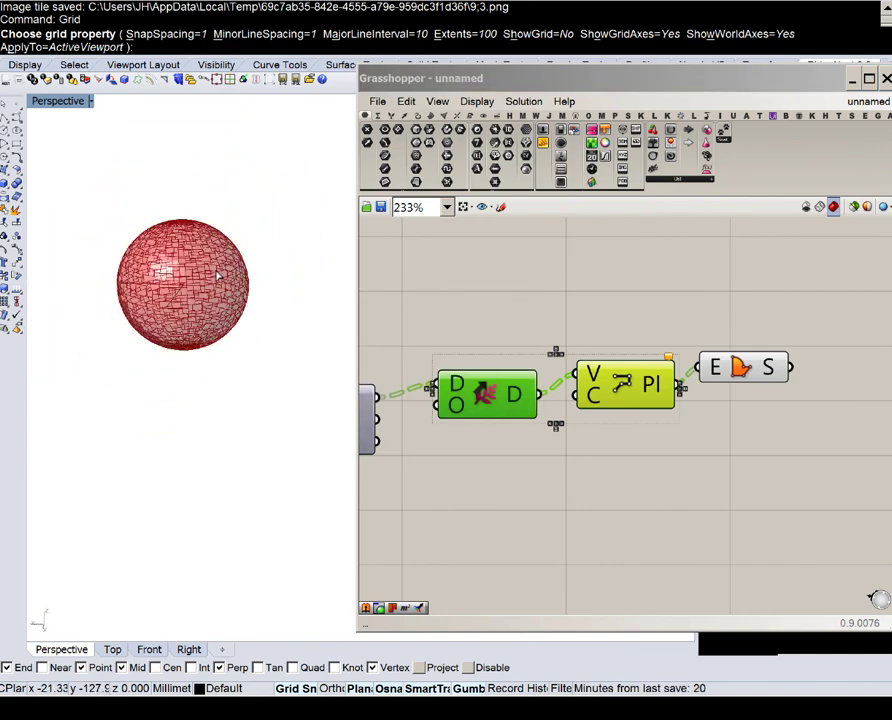
pyautogui.moveTo(278, 276); pyautogui.dragTo(222, 318, button='right')
pyautogui.scroll(-4, 557, 354)
pyautogui.moveTo(556, 354); pyautogui.dragTo(658, 343, button='right')
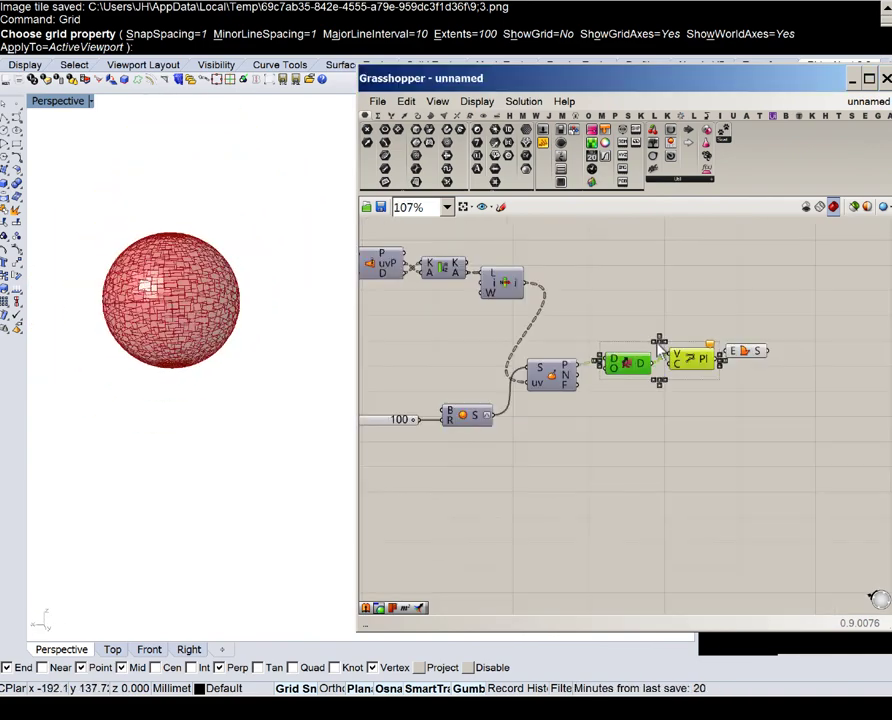
pyautogui.scroll(-1, 660, 345)
pyautogui.click(716, 402)
pyautogui.scroll(4, 730, 360)
pyautogui.click(742, 345)
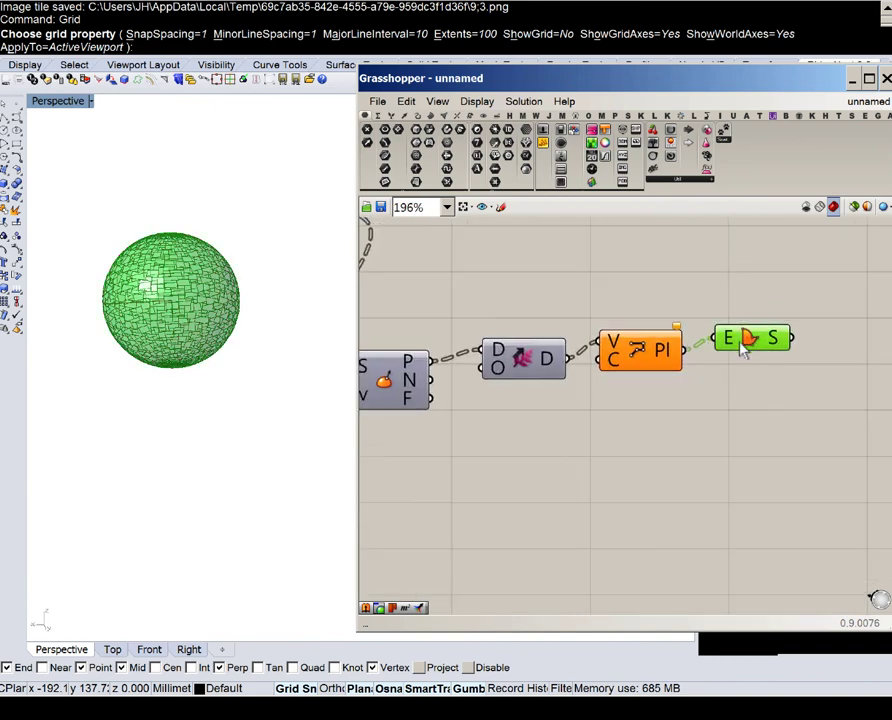
pyautogui.click(731, 411)
pyautogui.moveTo(652, 407); pyautogui.dragTo(711, 423, button='right')
pyautogui.scroll(-1, 711, 423)
pyautogui.moveTo(541, 348); pyautogui.dragTo(623, 380, button='right')
pyautogui.moveTo(220, 265)
pyautogui.mouseDown(button='right')
pyautogui.moveTo(208, 345)
pyautogui.moveTo(214, 296)
pyautogui.moveTo(202, 298)
pyautogui.moveTo(200, 280)
pyautogui.moveTo(206, 284)
pyautogui.mouseUp(button='right')
pyautogui.moveTo(631, 352); pyautogui.dragTo(442, 311, button='right')
pyautogui.scroll(-3, 442, 311)
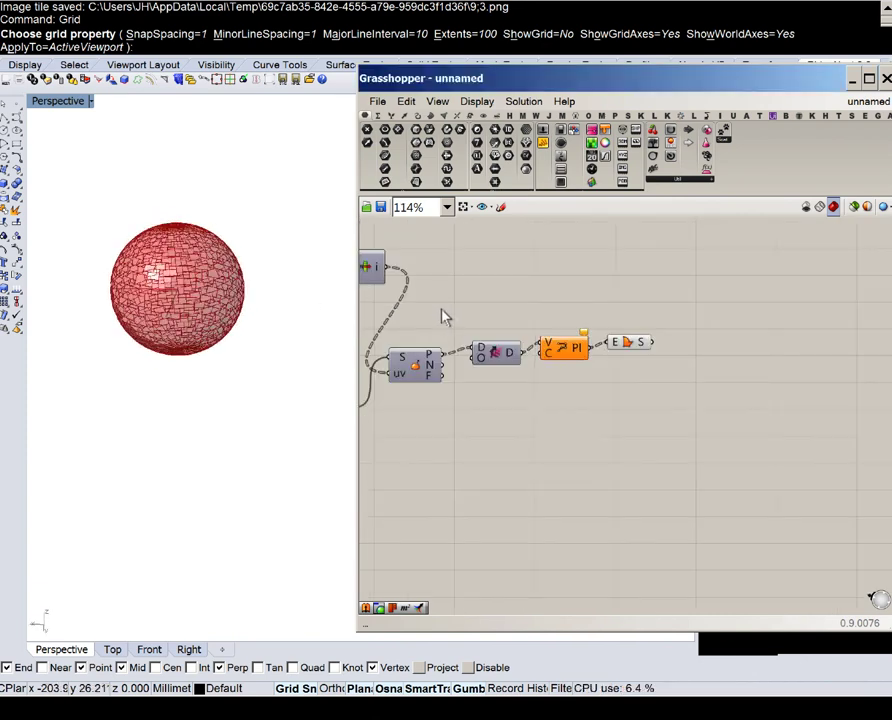
pyautogui.scroll(6, 632, 330)
pyautogui.scroll(1, 646, 354)
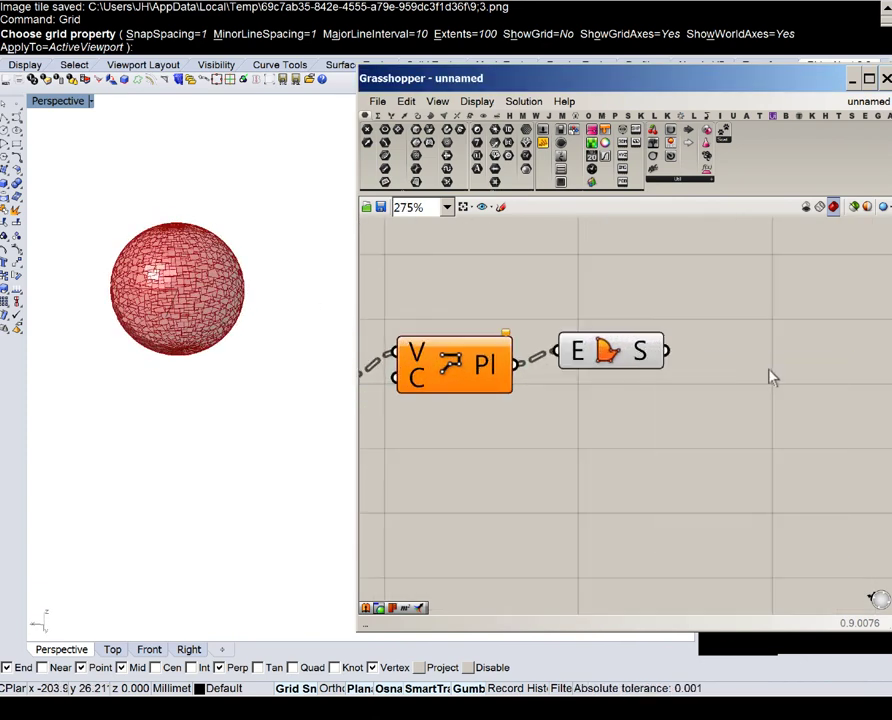
# - Check the data structures of List Item's i output and Boundary Surfaces' S output
pyautogui.doubleClick(770, 369)
pyautogui.moveTo(484, 300); pyautogui.dragTo(768, 402, button='right')
pyautogui.scroll(-5, 742, 396)
pyautogui.scroll(2, 571, 370)
pyautogui.scroll(1, 570, 365)
pyautogui.moveTo(566, 350)
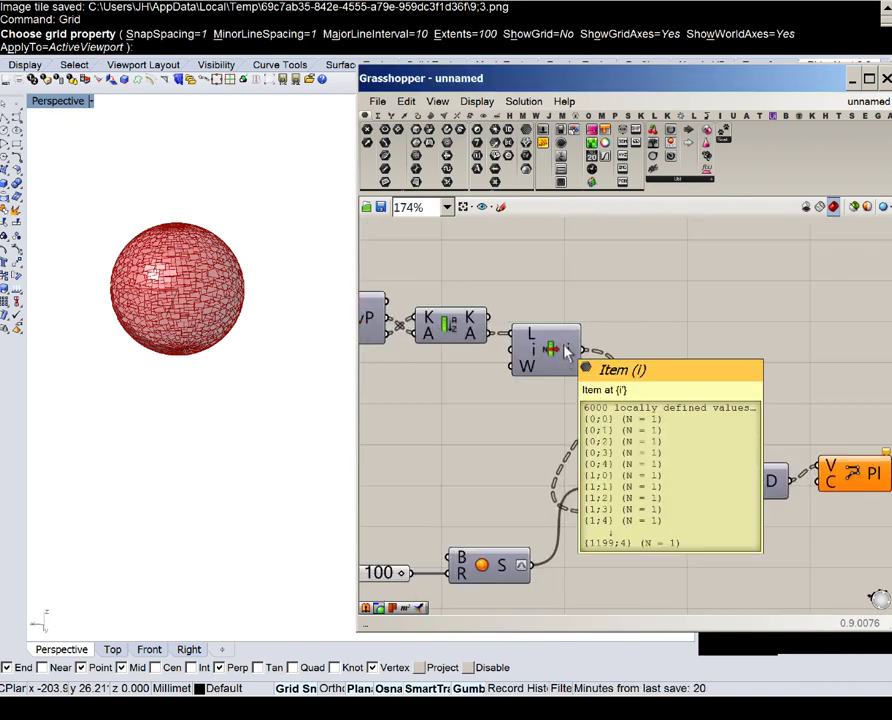
pyautogui.scroll(-4, 566, 350)
pyautogui.moveTo(660, 399); pyautogui.dragTo(705, 410, button='right')
pyautogui.scroll(1, 630, 436)
pyautogui.scroll(-2, 674, 406)
pyautogui.scroll(2, 810, 447)
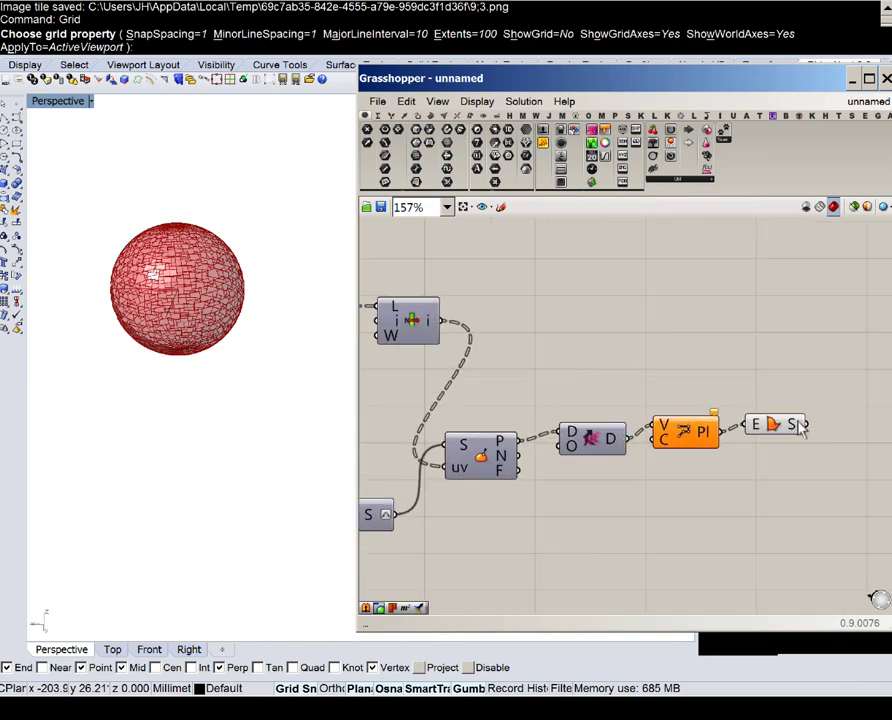
pyautogui.moveTo(802, 427)
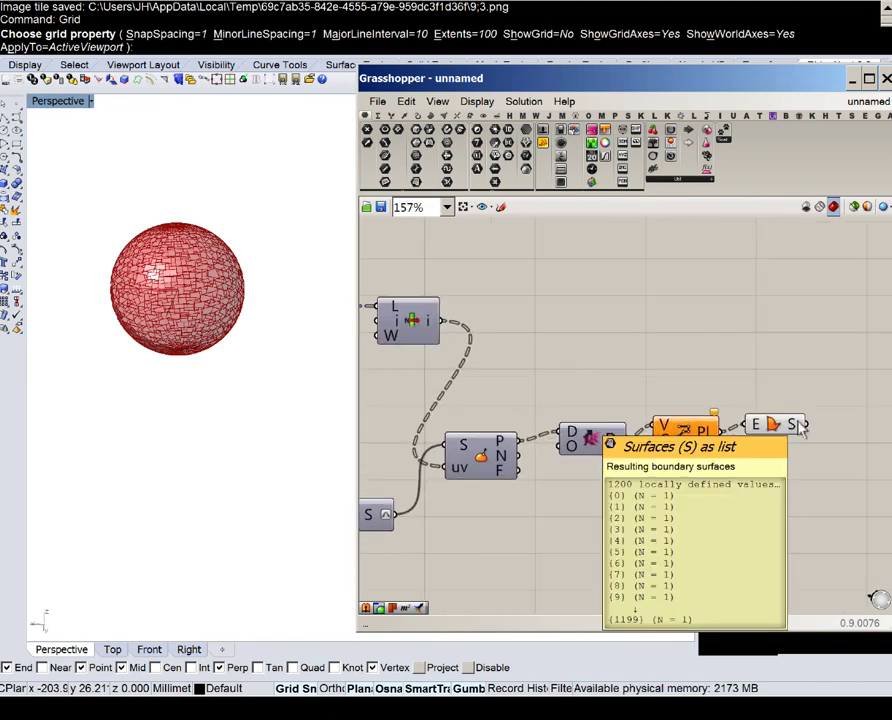
# - Review the upstream definition, checking the data at Plane Surface's P output, Group's G output and the first Move's G output
pyautogui.scroll(-4, 665, 426)
pyautogui.scroll(3, 690, 400)
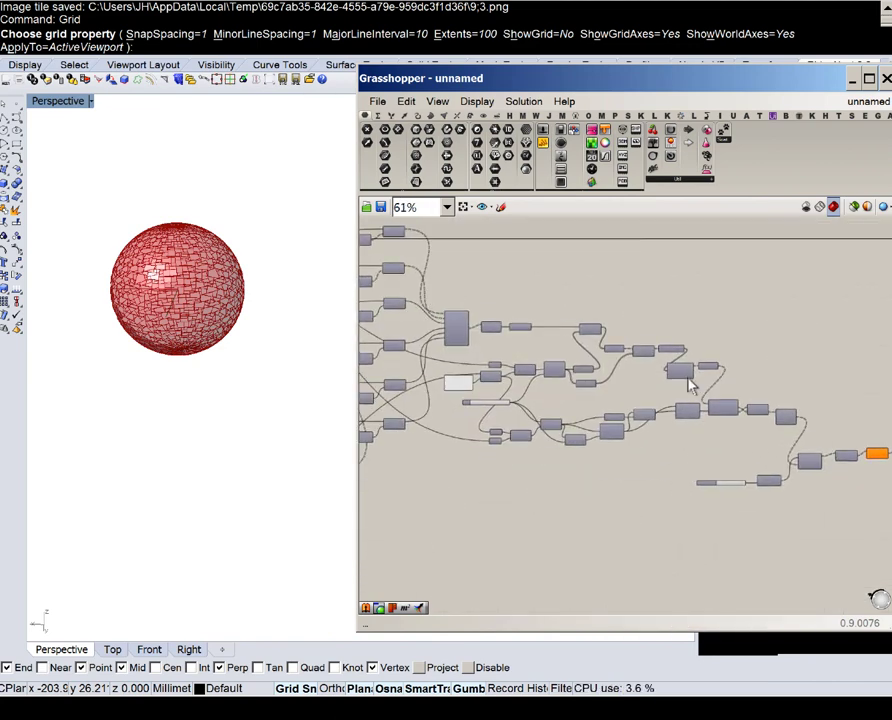
pyautogui.moveTo(690, 385)
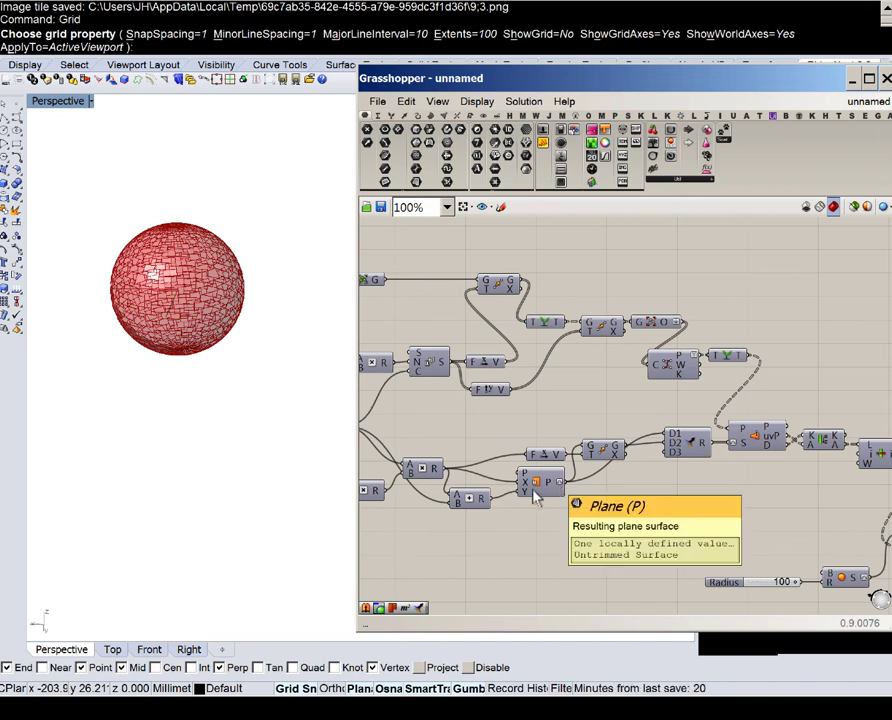
pyautogui.moveTo(502, 482); pyautogui.dragTo(504, 442, button='right')
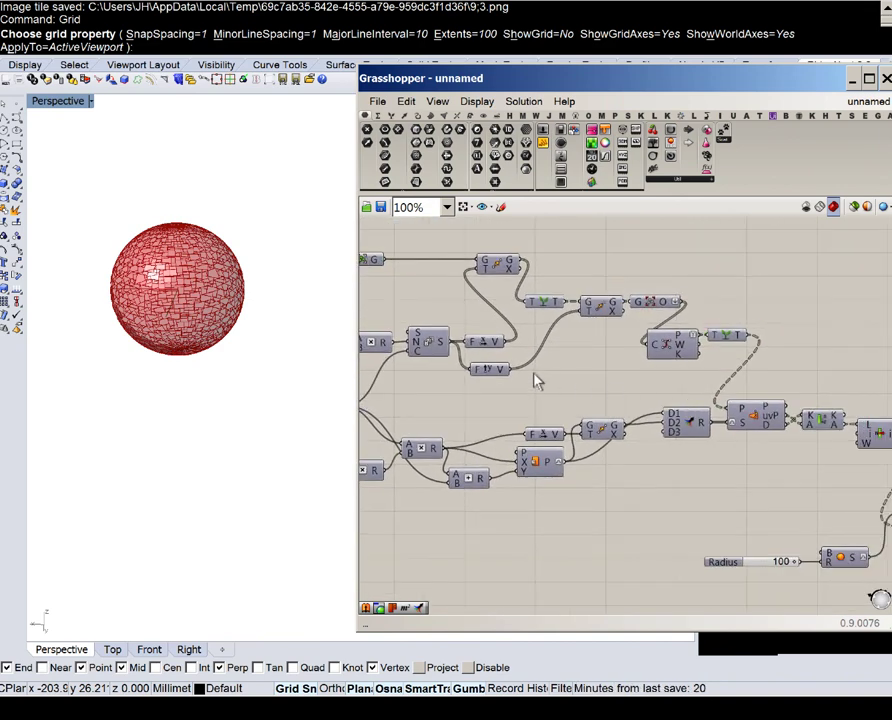
pyautogui.moveTo(537, 381); pyautogui.dragTo(697, 388, button='right')
pyautogui.moveTo(449, 304); pyautogui.dragTo(612, 327, button='right')
pyautogui.scroll(3, 609, 295)
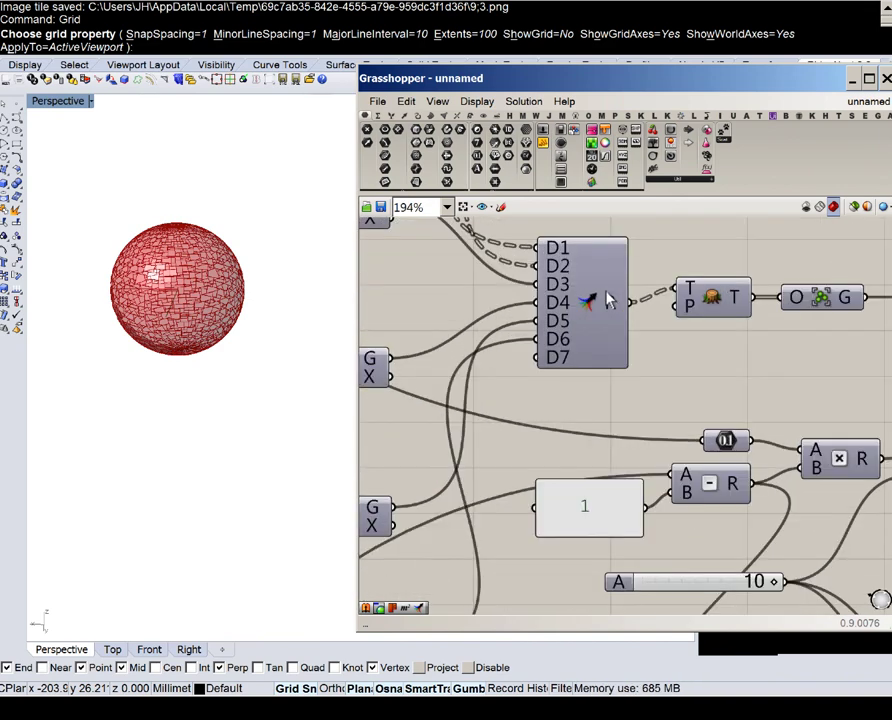
pyautogui.moveTo(611, 302)
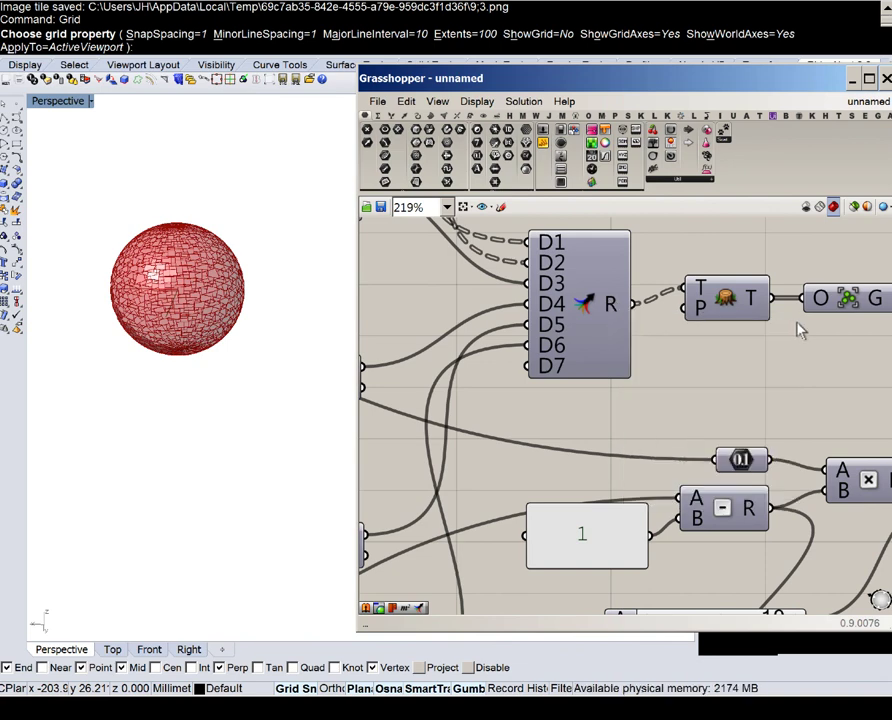
pyautogui.moveTo(830, 312); pyautogui.dragTo(500, 312, button='right')
pyautogui.moveTo(565, 303)
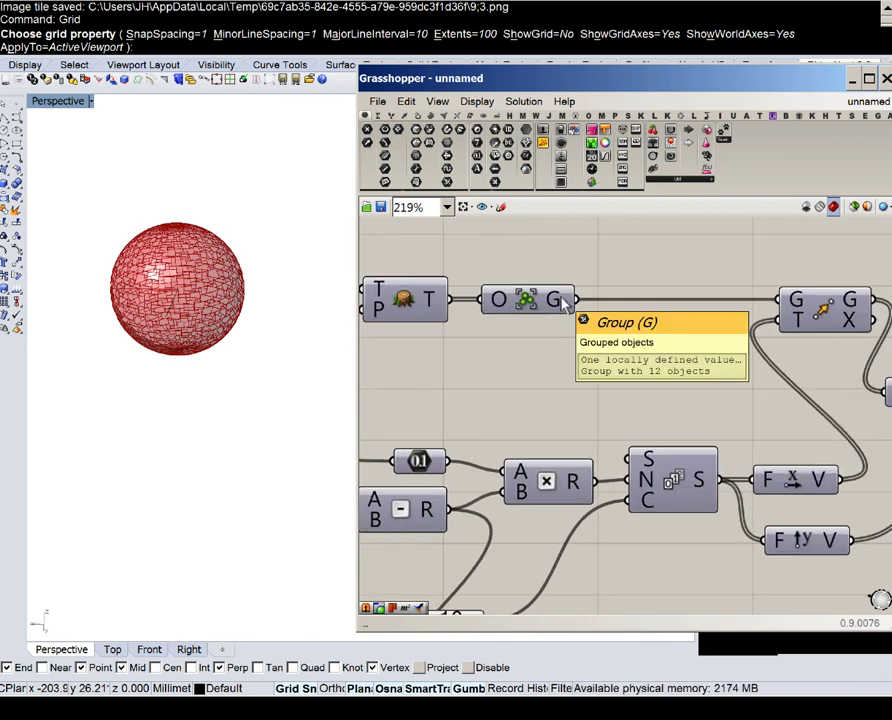
pyautogui.moveTo(440, 308)
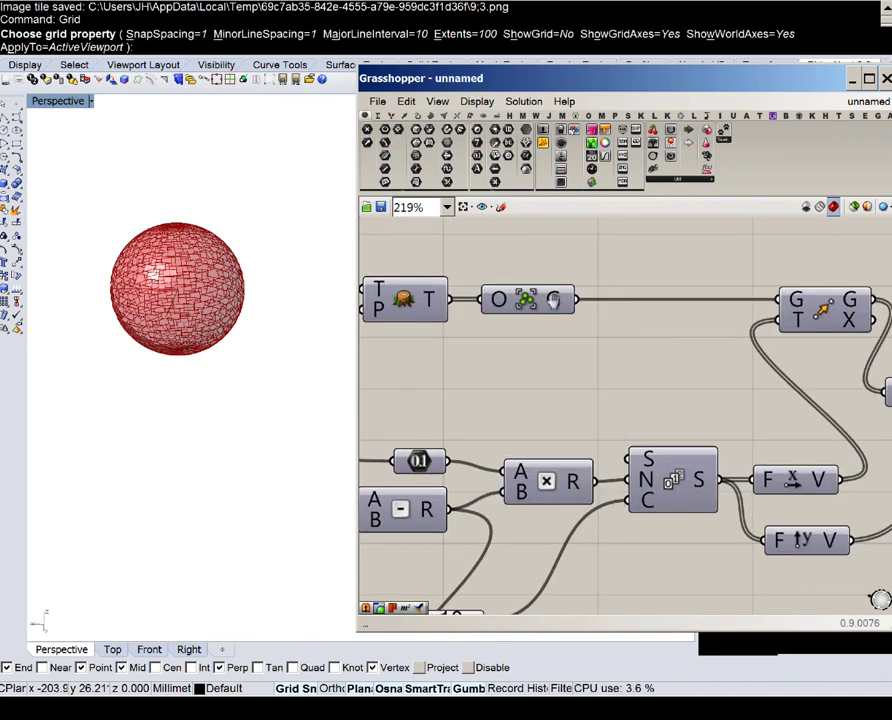
pyautogui.moveTo(558, 302); pyautogui.dragTo(412, 302, button='right')
pyautogui.scroll(-3, 424, 302)
pyautogui.moveTo(606, 314); pyautogui.dragTo(494, 314, button='right')
pyautogui.scroll(1, 495, 314)
pyautogui.moveTo(494, 303)
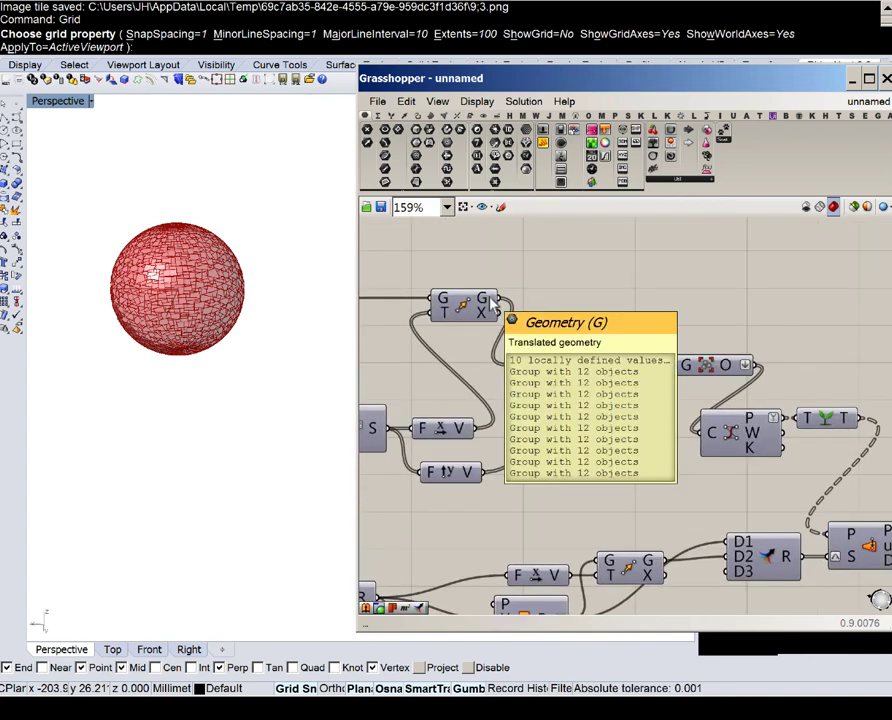
# - Check the data at the first Graft Tree's T output and the second Move's G output
pyautogui.moveTo(615, 418); pyautogui.dragTo(482, 394, button='right')
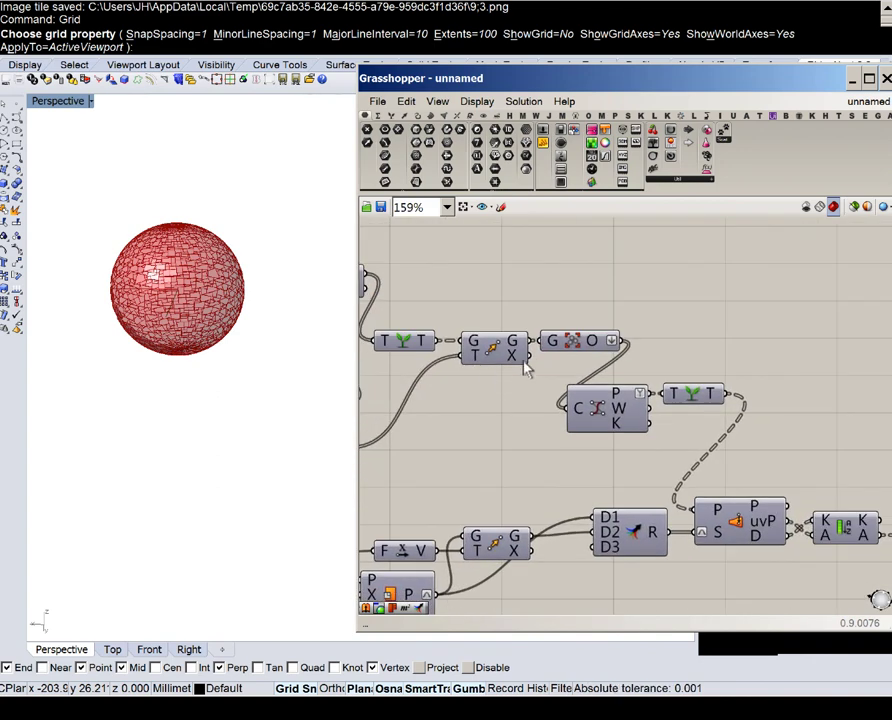
pyautogui.moveTo(424, 343)
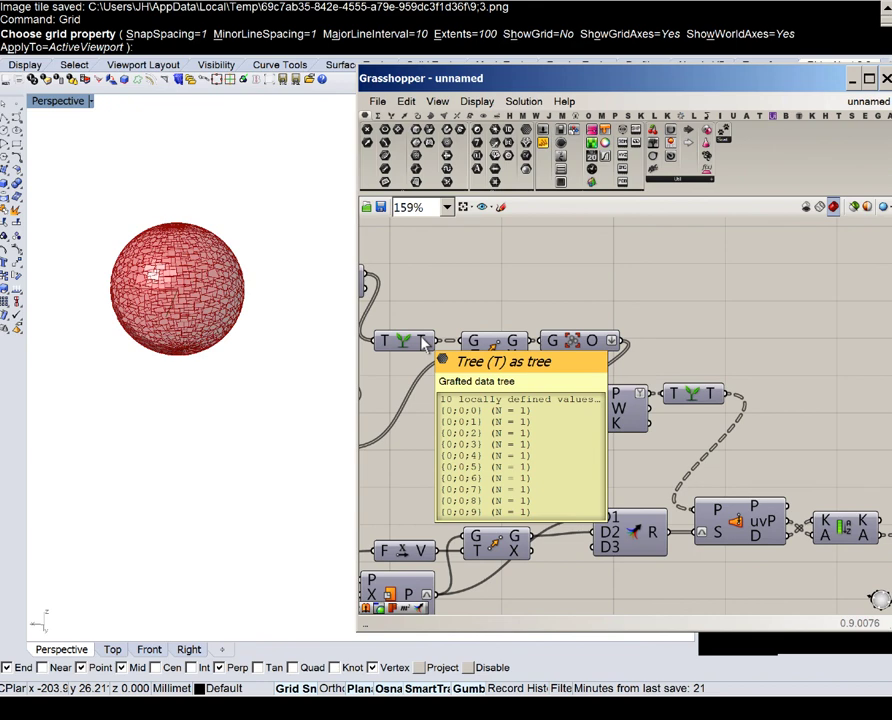
pyautogui.moveTo(519, 348)
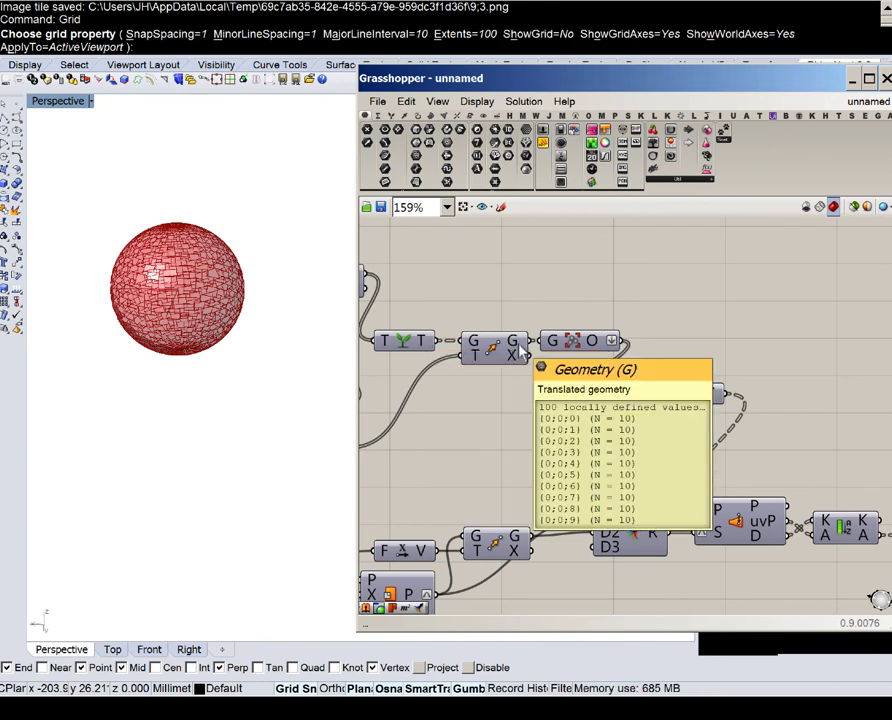
# - Preview the second Move's tile pattern briefly, then hide it again
pyautogui.click(514, 344)
pyautogui.middleClick(512, 343)
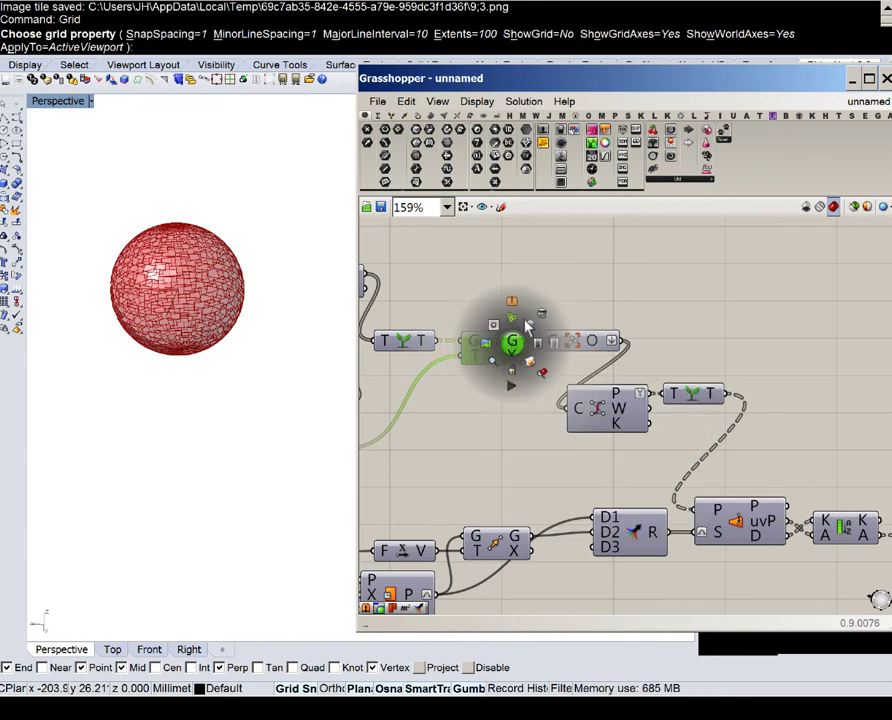
pyautogui.click(525, 320)
pyautogui.middleClick(507, 332)
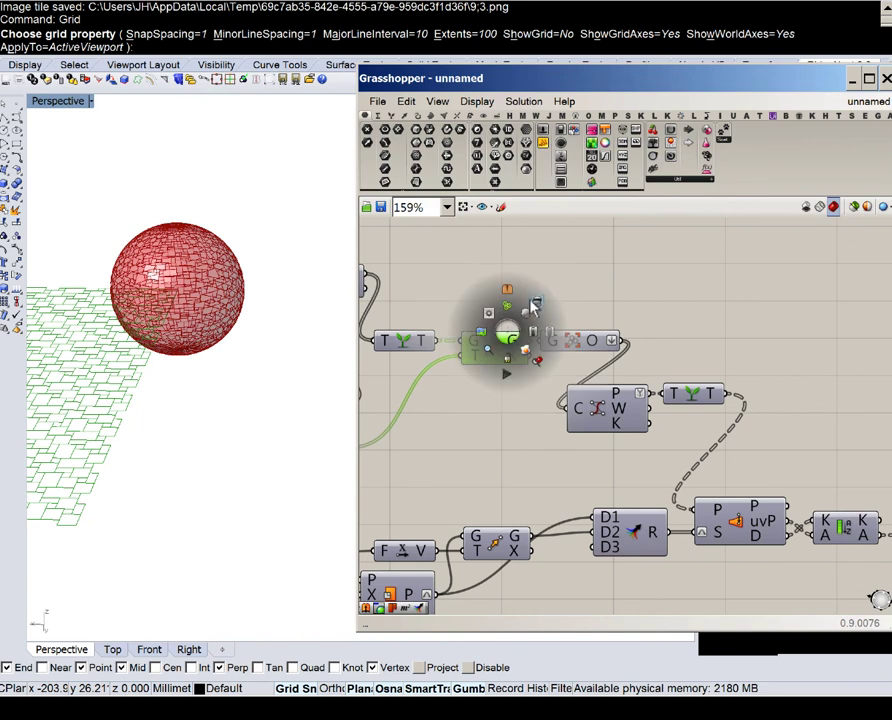
pyautogui.rightClick(516, 341)
pyautogui.middleClick(510, 342)
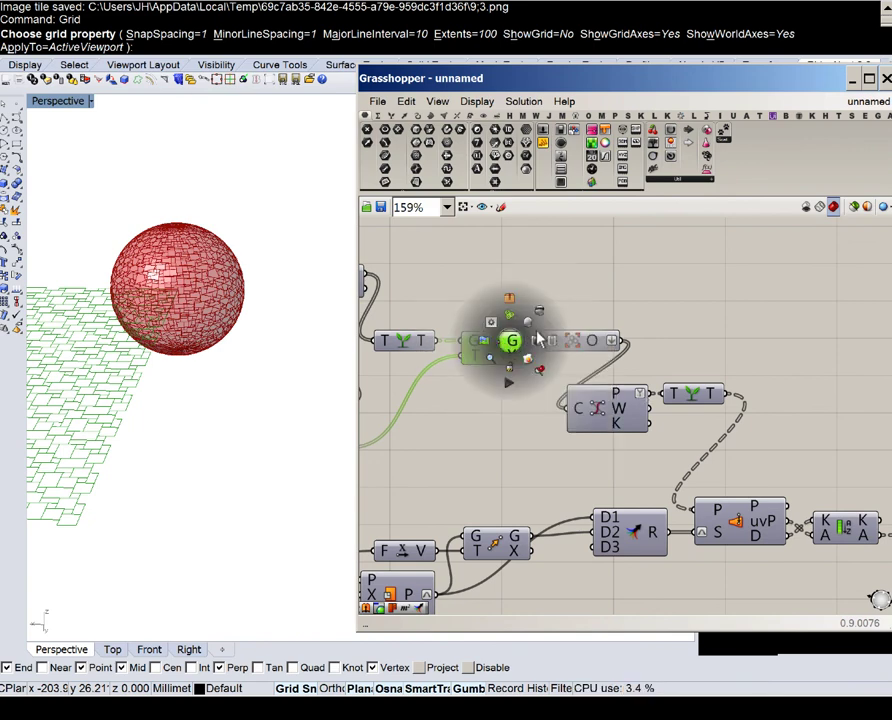
pyautogui.click(541, 313)
# - Highlight the Boundary Surfaces result on the sphere and check the data at its S output
pyautogui.moveTo(751, 448); pyautogui.dragTo(552, 368, button='right')
pyautogui.scroll(-2, 552, 368)
pyautogui.scroll(2, 645, 444)
pyautogui.moveTo(645, 444); pyautogui.dragTo(528, 410, button='right')
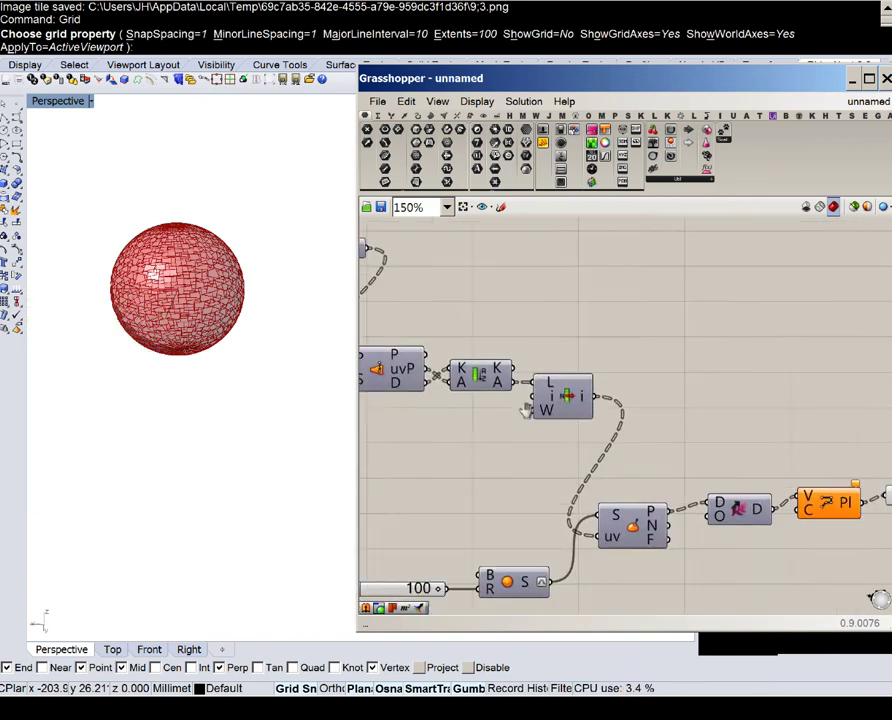
pyautogui.moveTo(843, 456); pyautogui.dragTo(520, 396, button='right')
pyautogui.scroll(3, 600, 440)
pyautogui.click(565, 470)
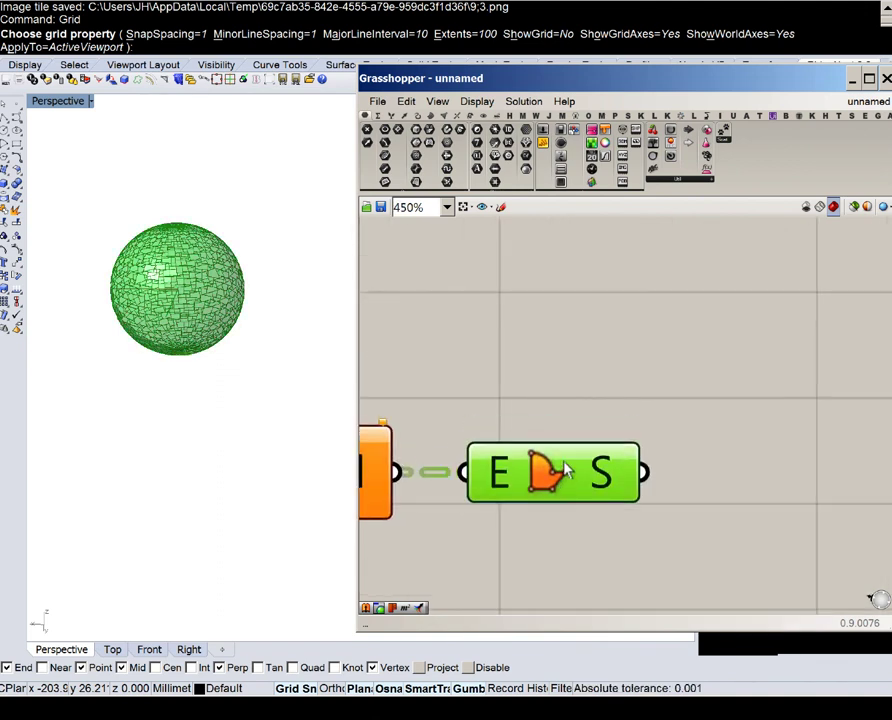
pyautogui.click(633, 420)
pyautogui.moveTo(660, 430); pyautogui.dragTo(590, 379, button='right')
pyautogui.moveTo(481, 442)
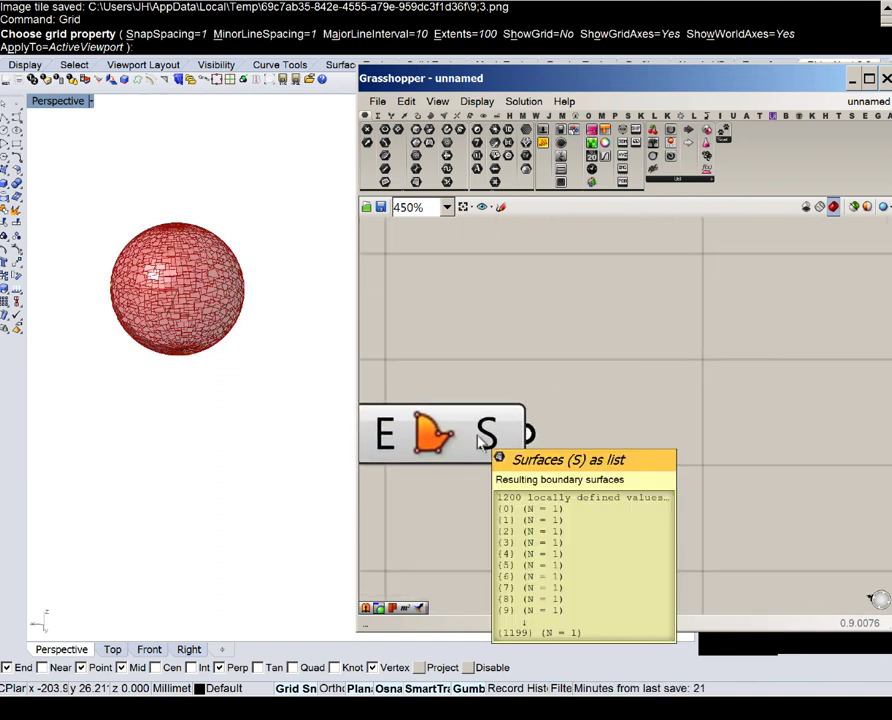
# - Add an Area component and connect Boundary Surfaces' S output to its G input
pyautogui.doubleClick(549, 313)
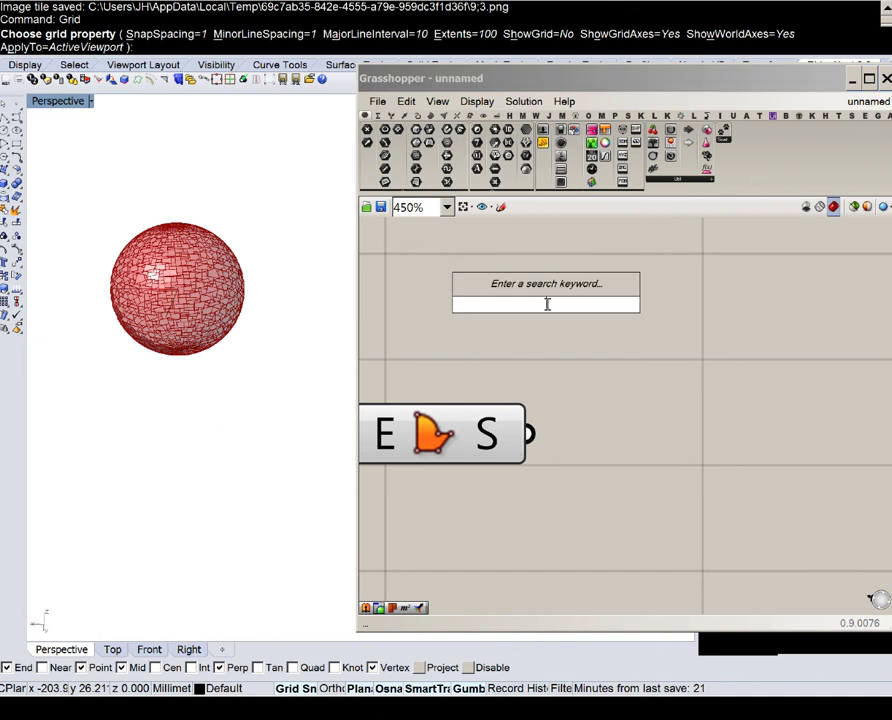
pyautogui.write('area')
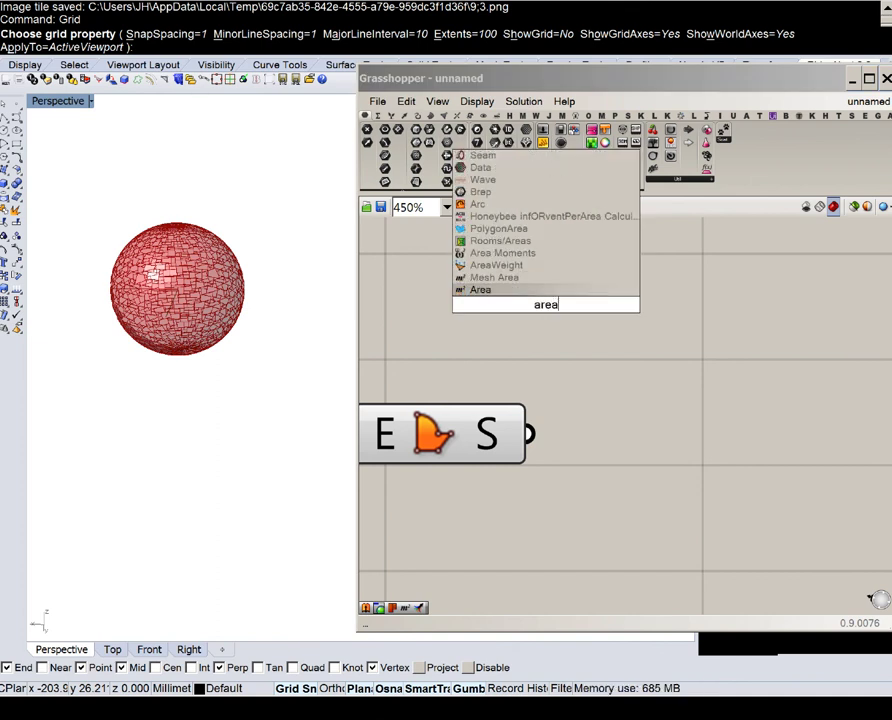
pyautogui.click(516, 294)
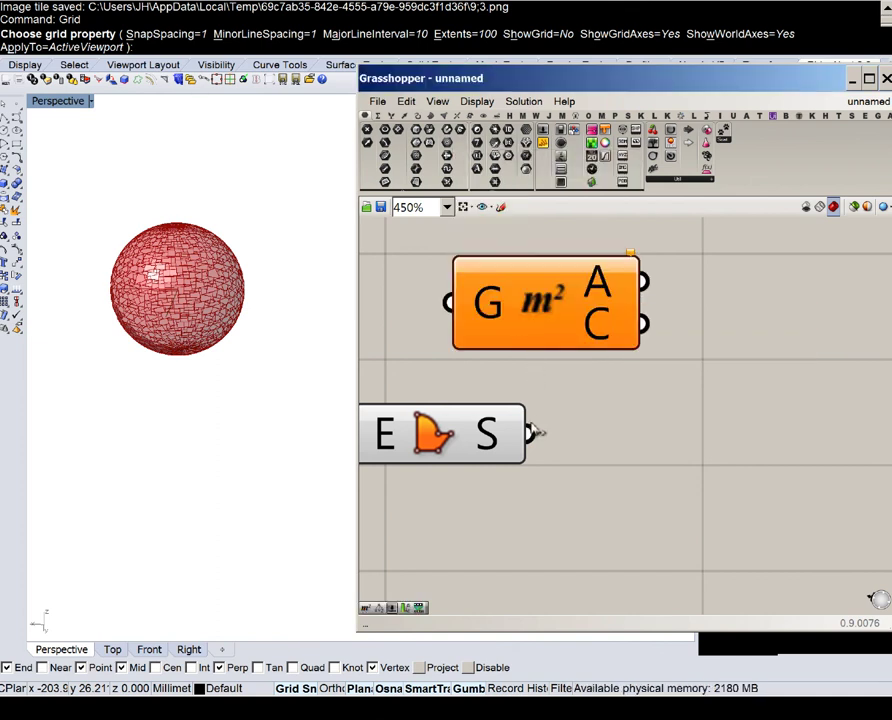
pyautogui.moveTo(532, 433); pyautogui.dragTo(447, 303)
pyautogui.moveTo(519, 305); pyautogui.dragTo(551, 268)
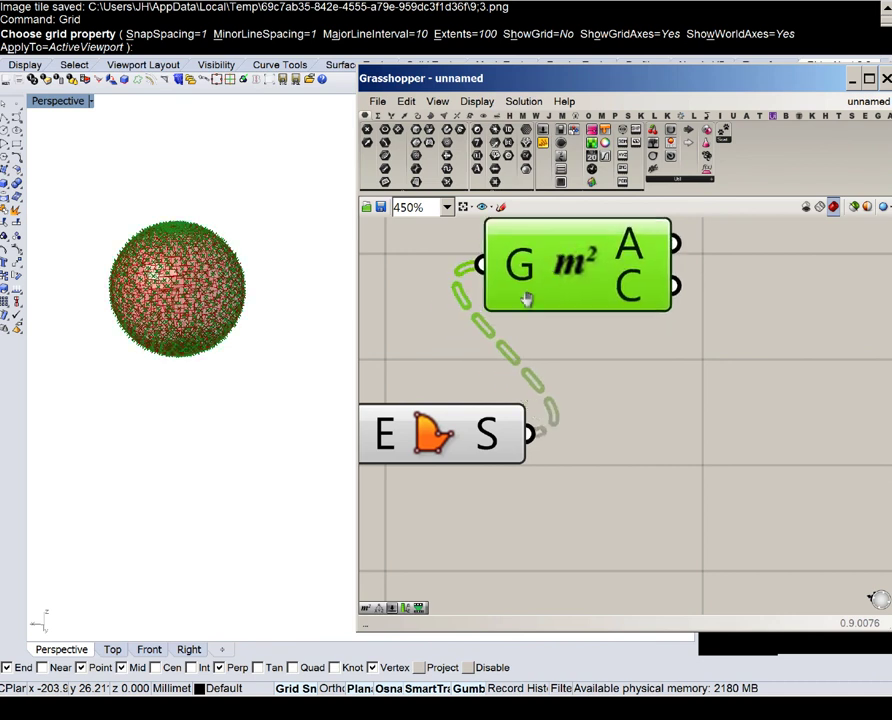
# - Reposition the Area component above Boundary Surfaces and turn off its preview
pyautogui.moveTo(528, 299); pyautogui.dragTo(444, 427, button='right')
pyautogui.moveTo(488, 363); pyautogui.dragTo(517, 287)
pyautogui.middleClick(500, 317)
pyautogui.click(530, 288)
pyautogui.click(547, 434)
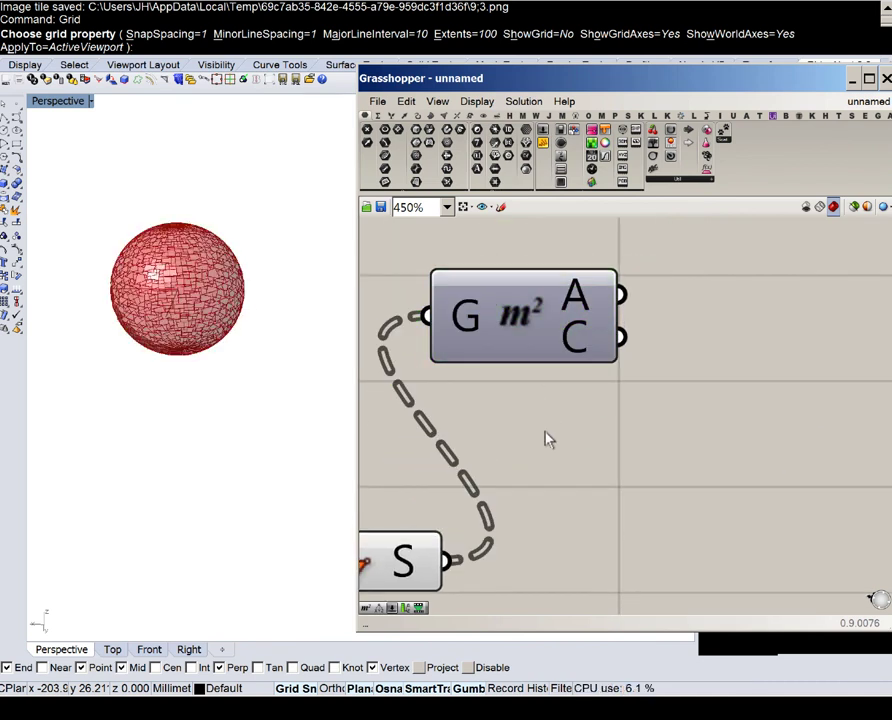
# - Add a Sort List component and connect Area's A output to its K input
pyautogui.moveTo(546, 449); pyautogui.dragTo(548, 384, button='right')
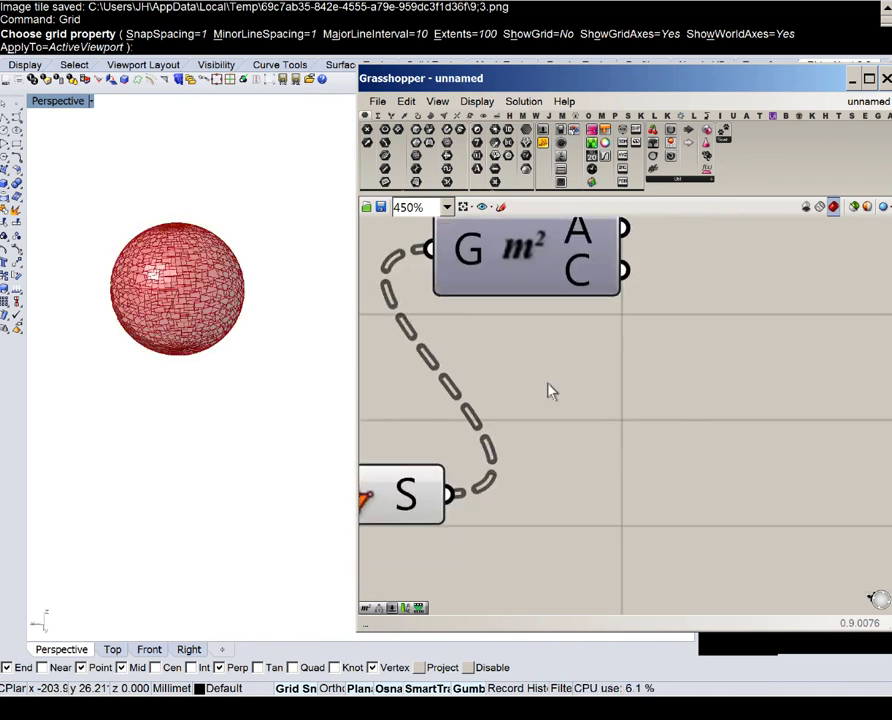
pyautogui.doubleClick(578, 428)
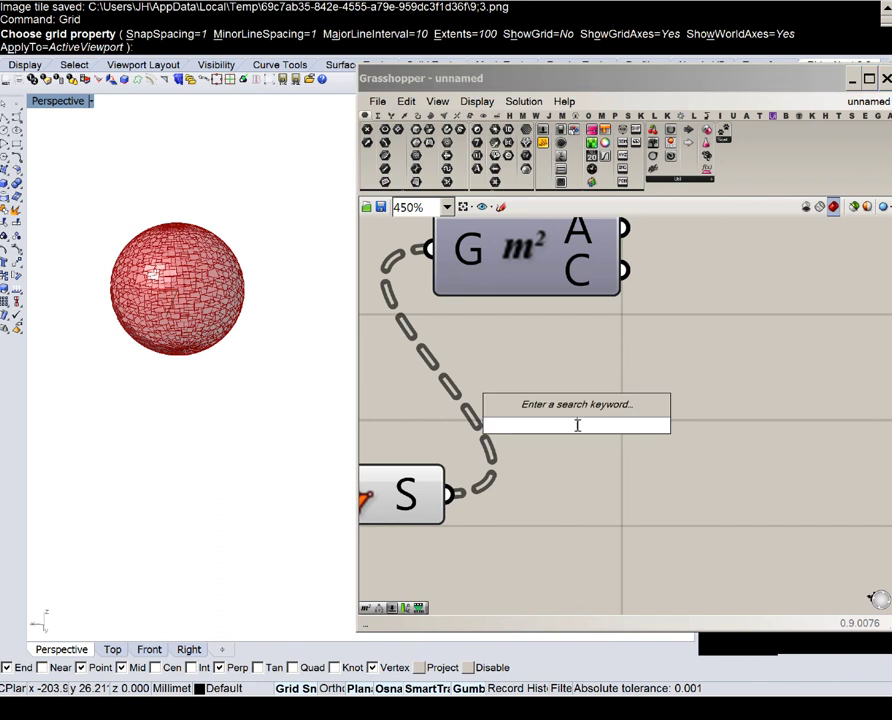
pyautogui.write('sort')
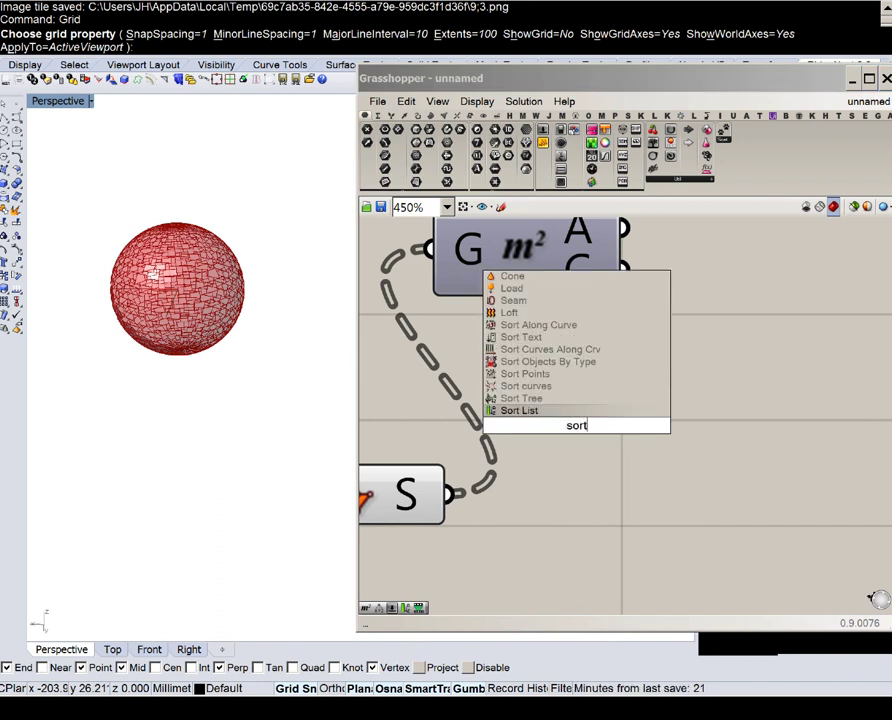
pyautogui.click(556, 410)
pyautogui.scroll(-4, 578, 418)
pyautogui.moveTo(578, 418); pyautogui.dragTo(626, 419)
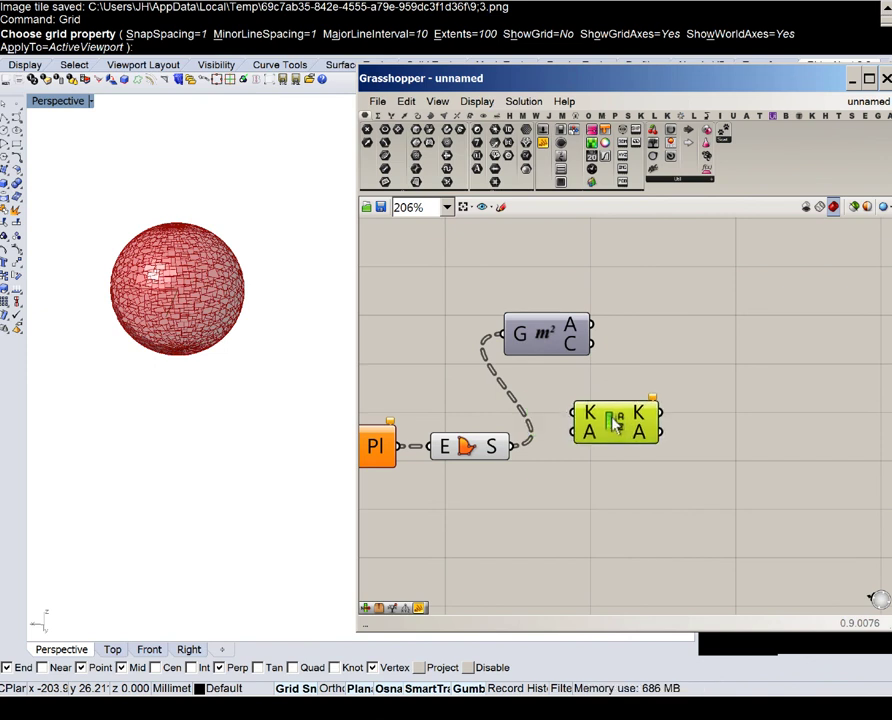
pyautogui.scroll(1, 610, 429)
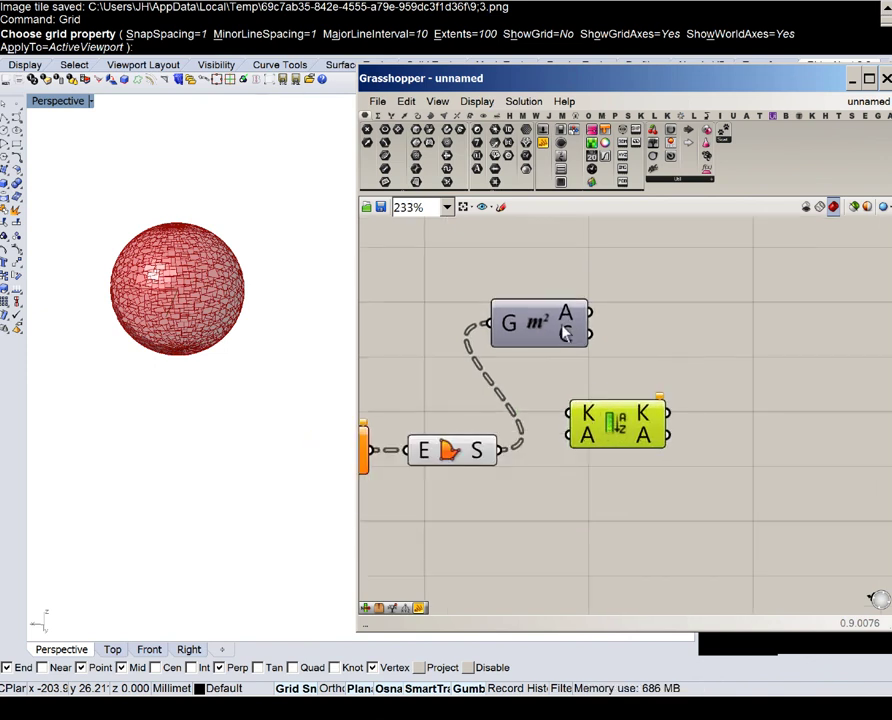
pyautogui.moveTo(588, 336); pyautogui.dragTo(660, 414)
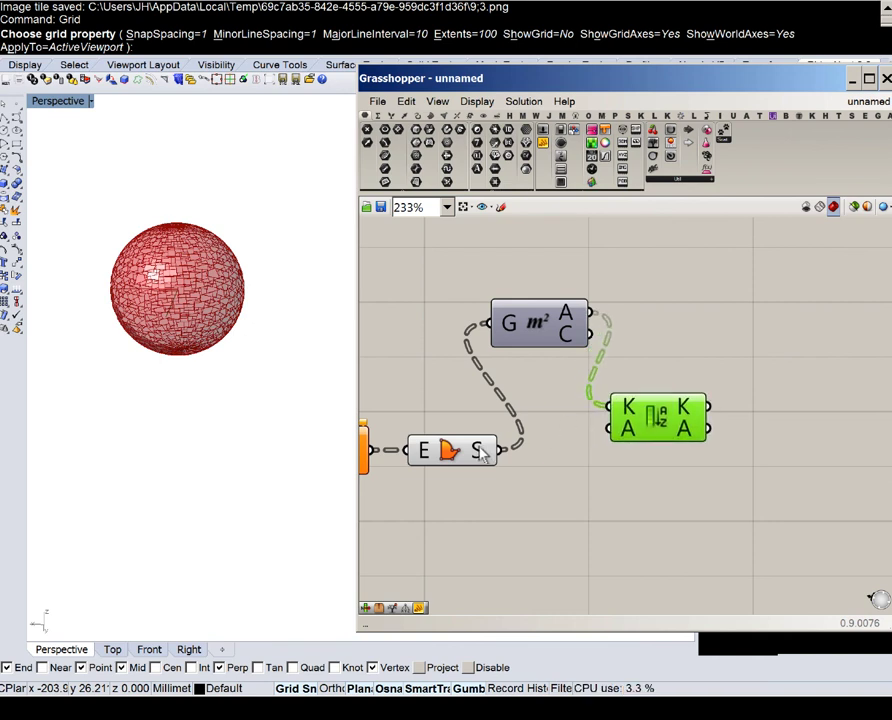
# - Flatten Area's G input and add a Flatten Tree component between Boundary Surfaces' S output and Sort List's A input
pyautogui.rightClick(515, 337)
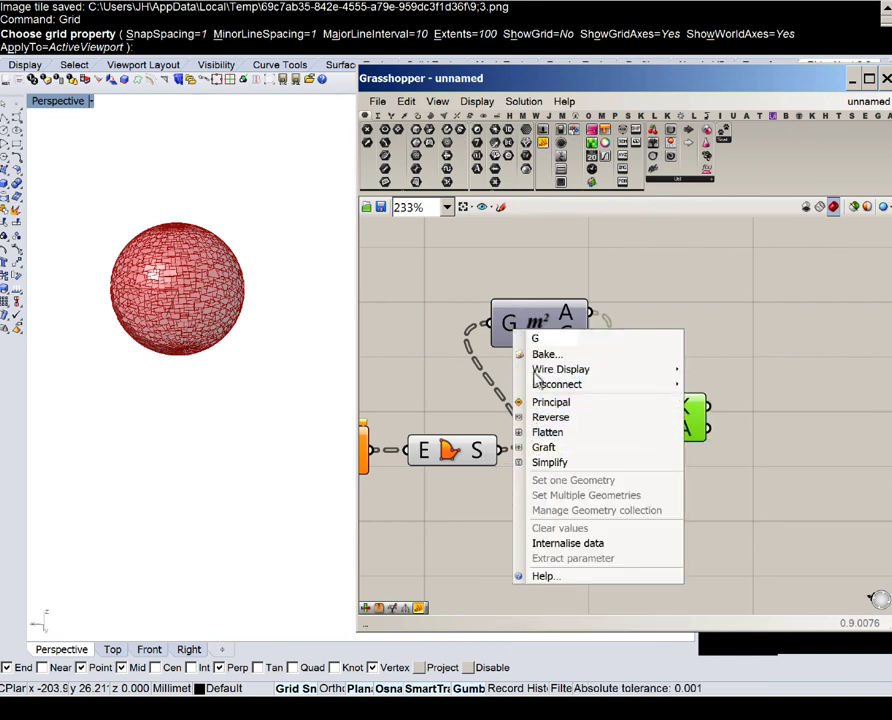
pyautogui.click(547, 432)
pyautogui.doubleClick(559, 446)
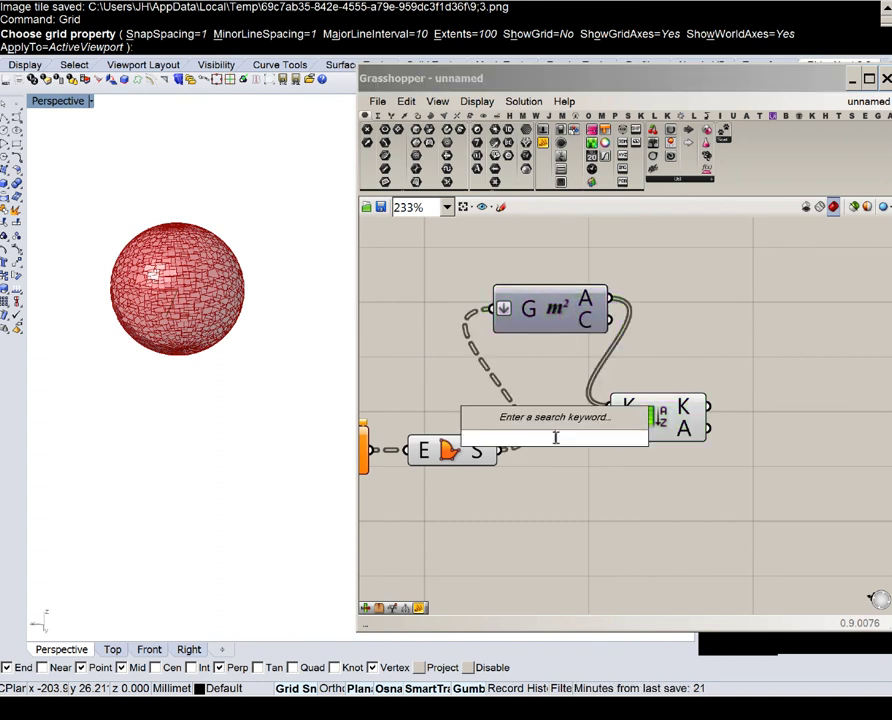
pyautogui.write('fla')
pyautogui.click(506, 423)
pyautogui.scroll(1, 500, 470)
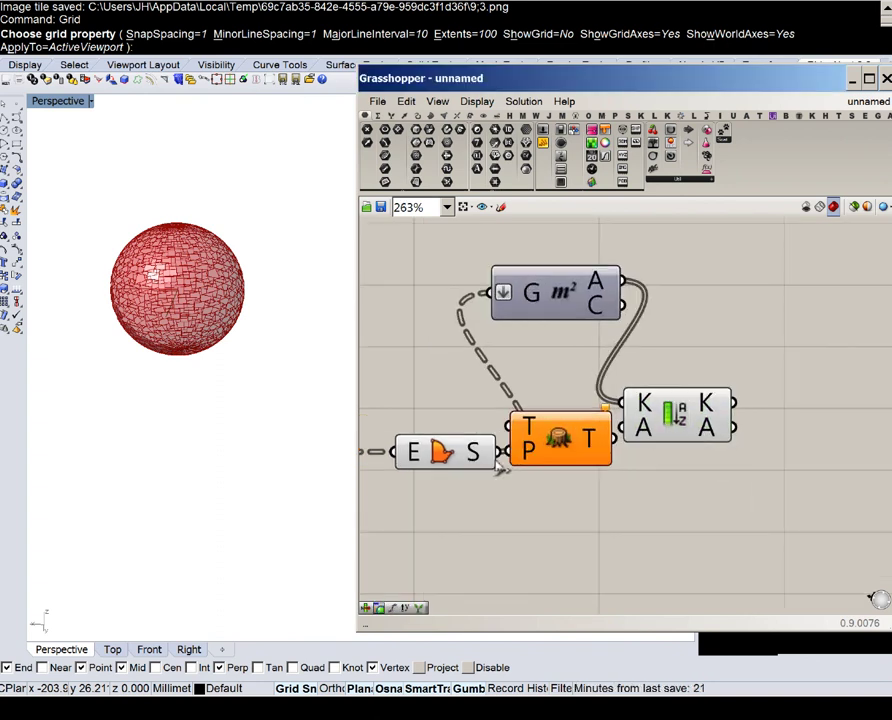
pyautogui.moveTo(615, 438); pyautogui.dragTo(625, 428)
pyautogui.moveTo(666, 428); pyautogui.dragTo(693, 429)
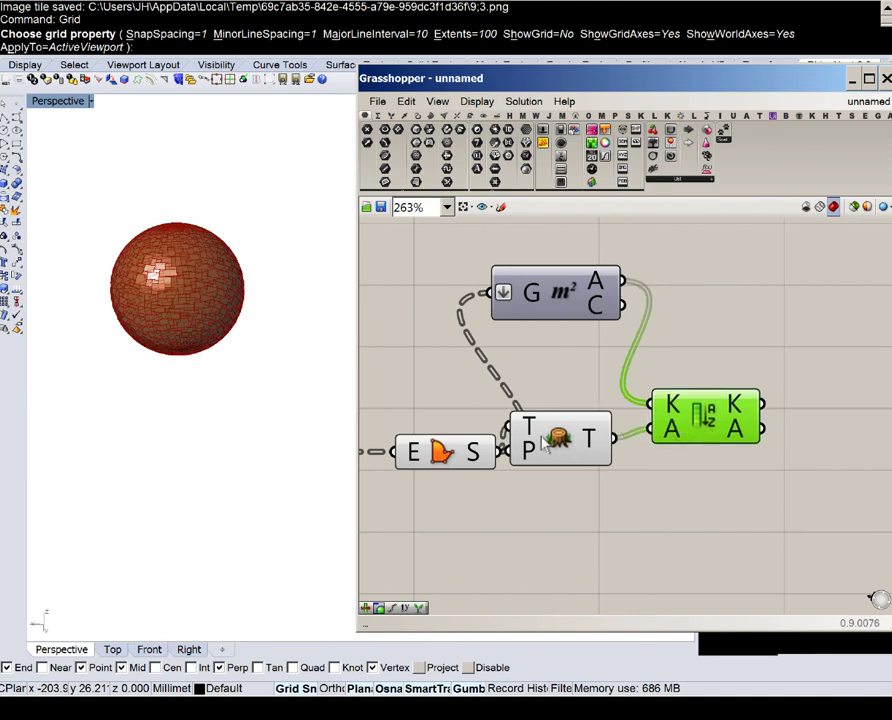
# - Turn off the preview of Boundary Surfaces and Flatten Tree
pyautogui.moveTo(545, 440); pyautogui.dragTo(566, 440)
pyautogui.moveTo(508, 430); pyautogui.dragTo(429, 427, button='right')
pyautogui.moveTo(472, 502); pyautogui.dragTo(404, 372)
pyautogui.middleClick(408, 380)
pyautogui.click(437, 359)
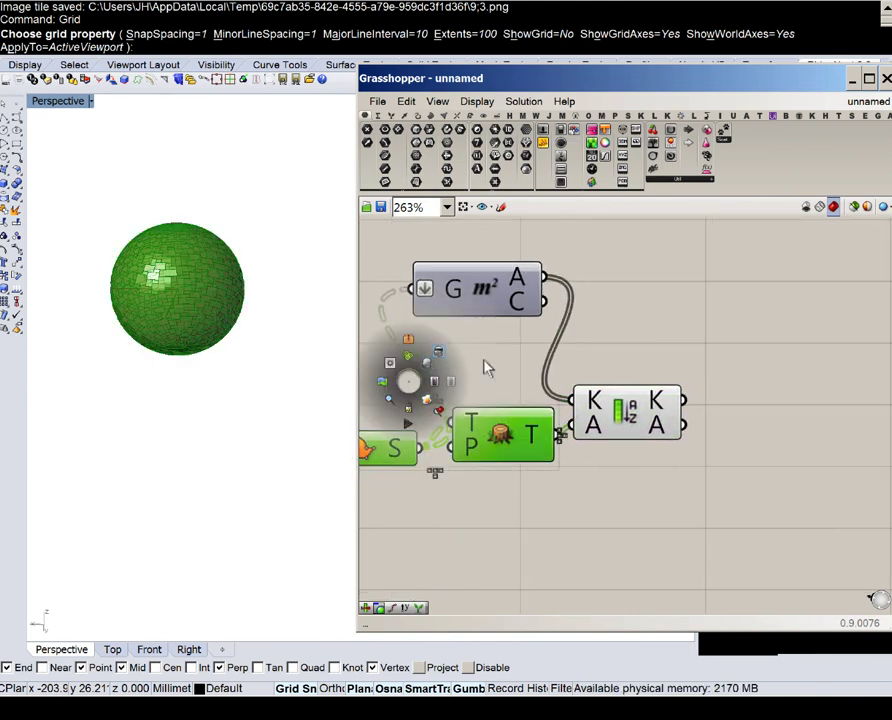
# - Reposition Sort List and add a Range component below it
pyautogui.moveTo(619, 394); pyautogui.dragTo(537, 393, button='right')
pyautogui.scroll(1, 538, 393)
pyautogui.moveTo(547, 411); pyautogui.dragTo(583, 358)
pyautogui.click(601, 532)
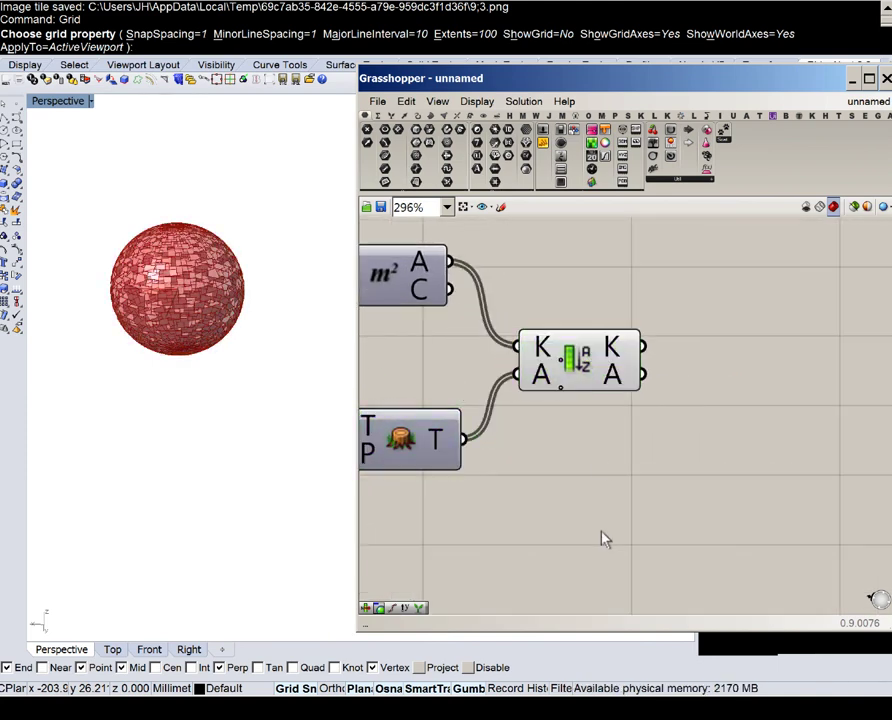
pyautogui.doubleClick(604, 538)
pyautogui.write('range')
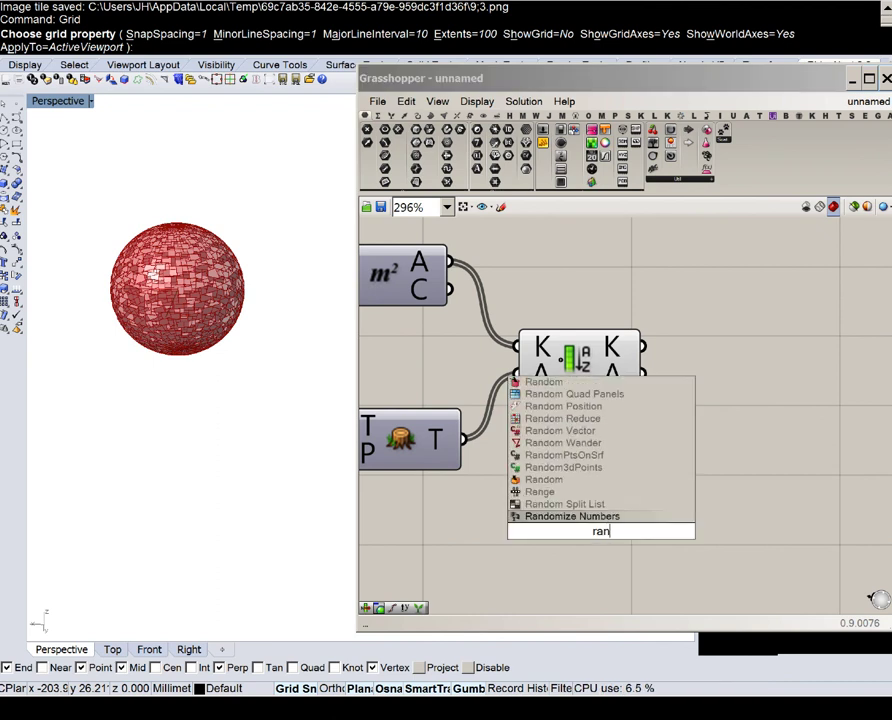
pyautogui.click(560, 516)
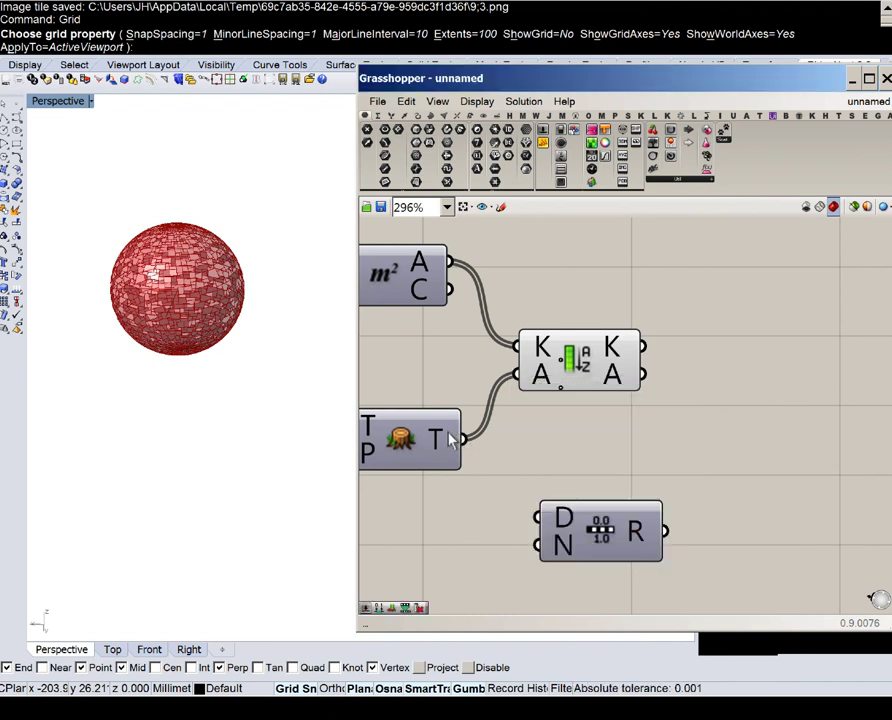
# - Move Range aside and add a Subtraction component with Flatten Tree's T output connected to its A input
pyautogui.moveTo(450, 440)
pyautogui.moveTo(455, 440); pyautogui.dragTo(504, 480)
pyautogui.moveTo(601, 532); pyautogui.dragTo(666, 562)
pyautogui.doubleClick(540, 420)
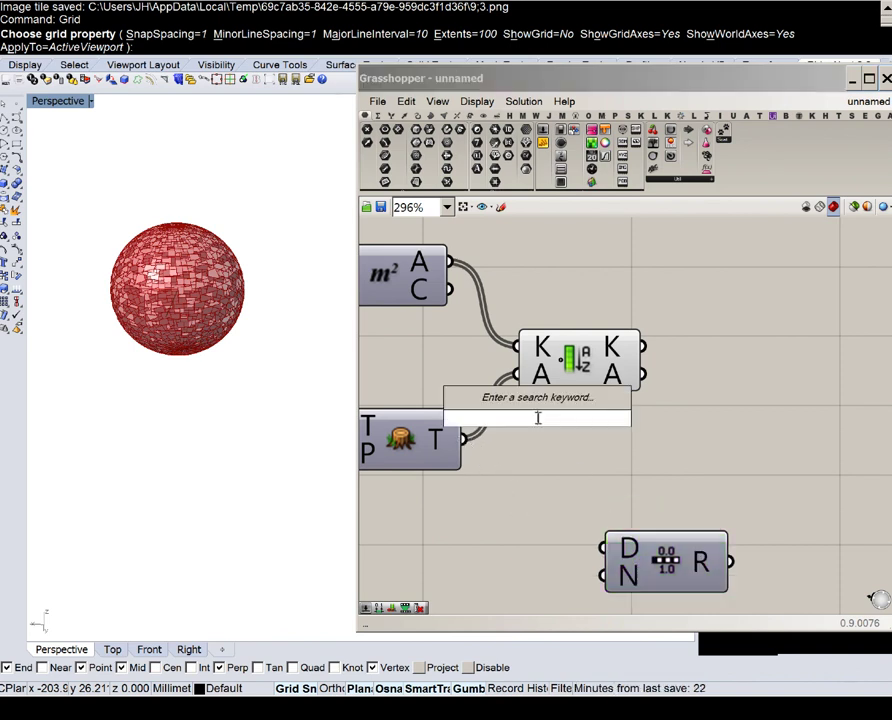
pyautogui.write('subtra')
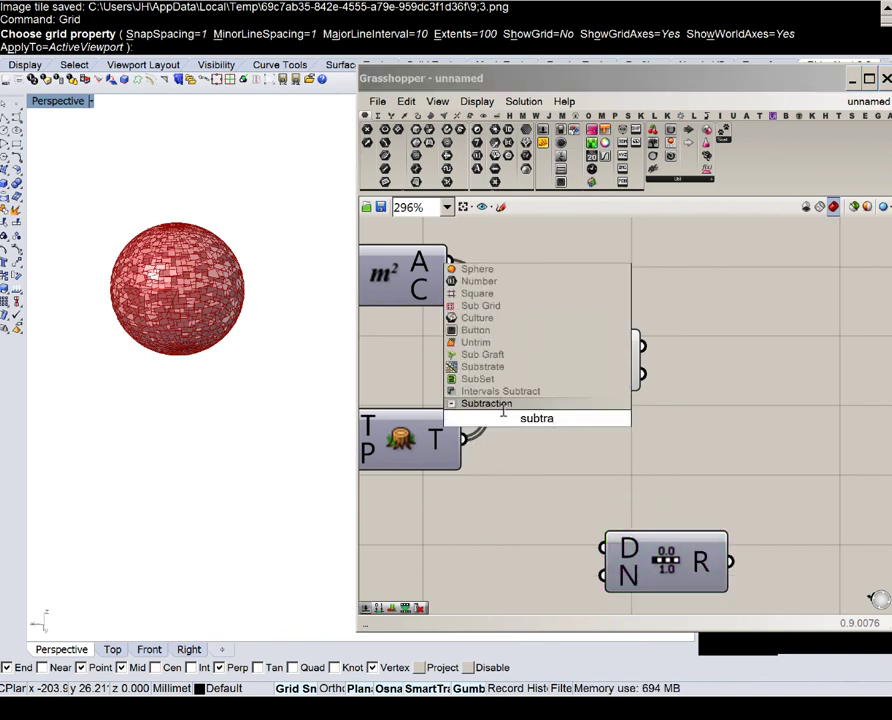
pyautogui.press('Return')
pyautogui.moveTo(518, 421); pyautogui.dragTo(534, 505)
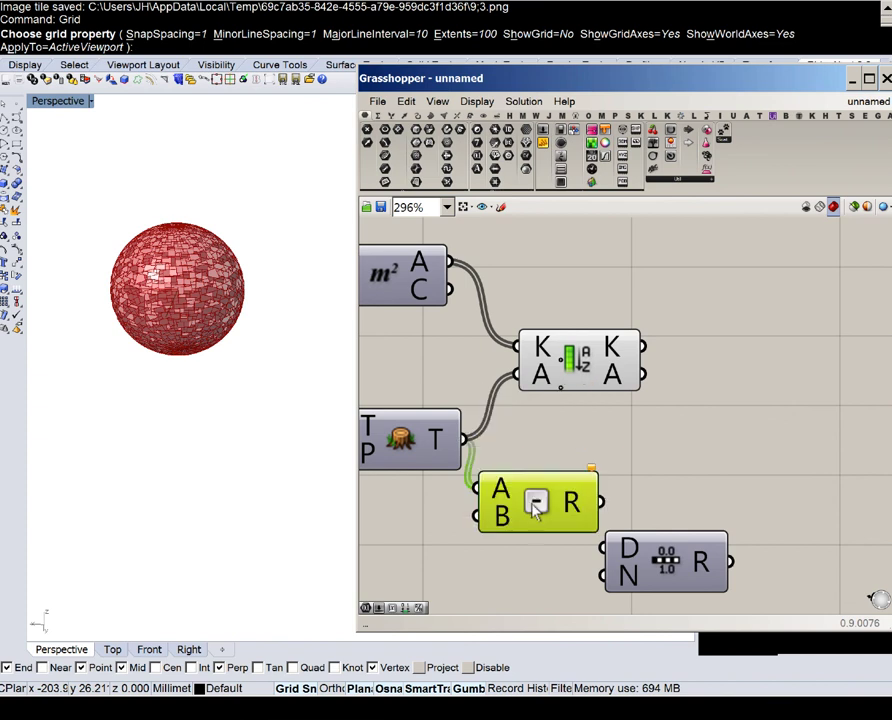
# - Add a Panel containing 1, shrink it, and connect it to Subtraction's B input
pyautogui.doubleClick(403, 541)
pyautogui.write('panel')
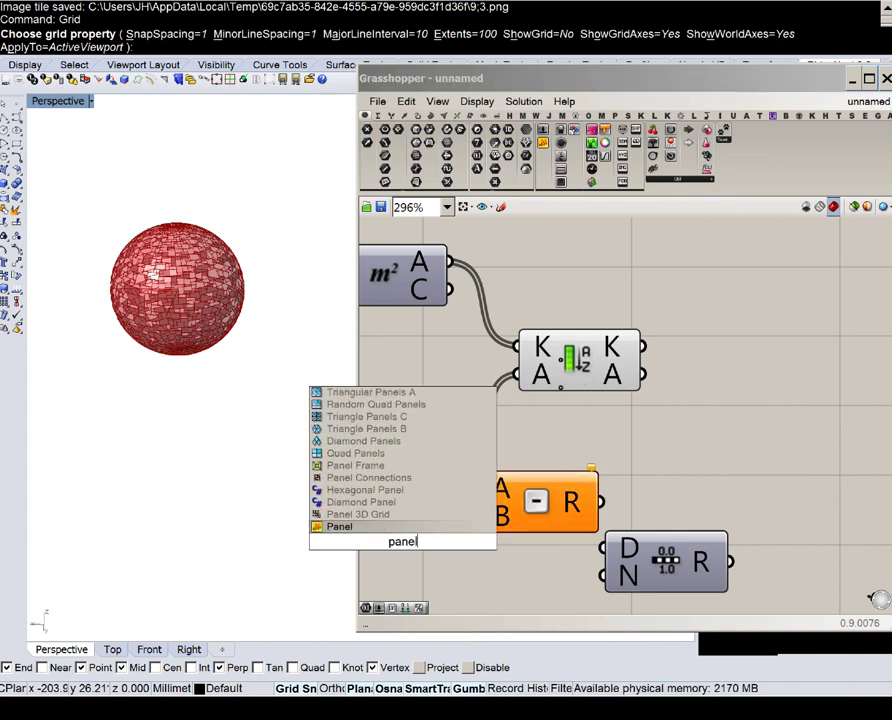
pyautogui.press('Return')
pyautogui.doubleClick(400, 537)
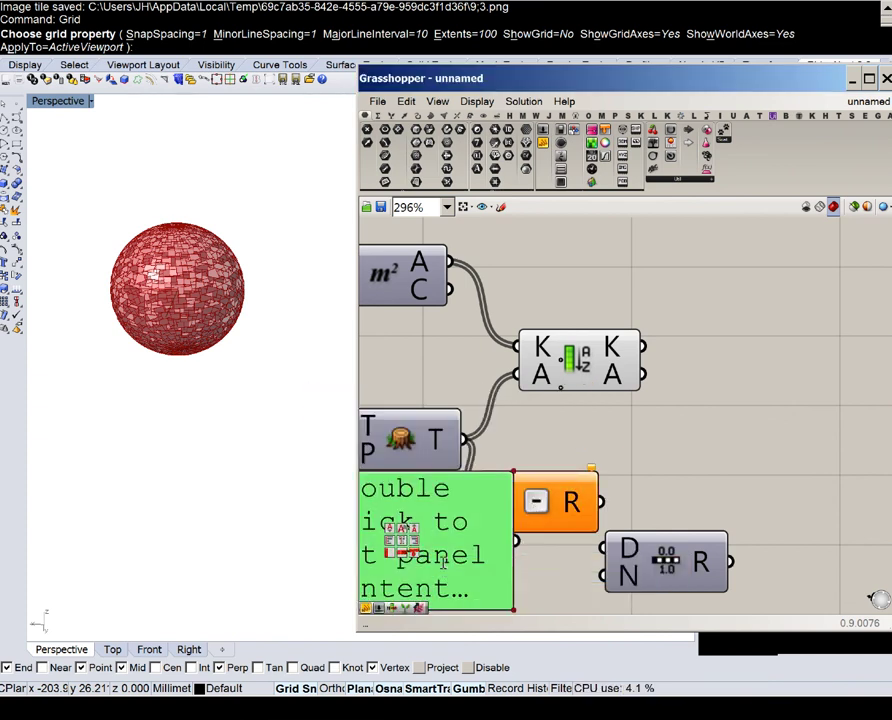
pyautogui.write('1')
pyautogui.scroll(-4, 560, 580)
pyautogui.scroll(2, 559, 551)
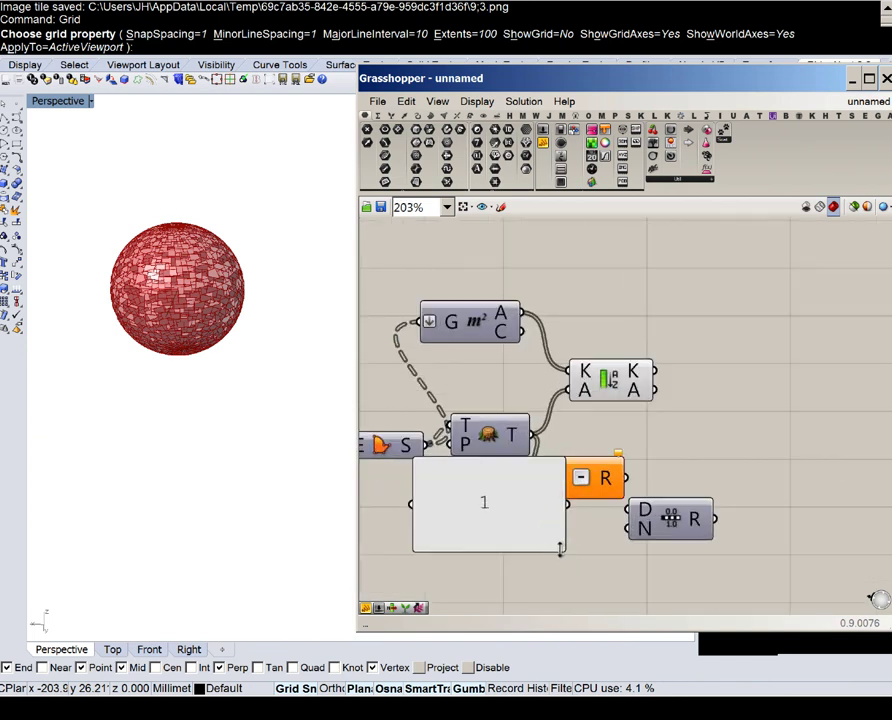
pyautogui.moveTo(560, 548); pyautogui.dragTo(541, 488)
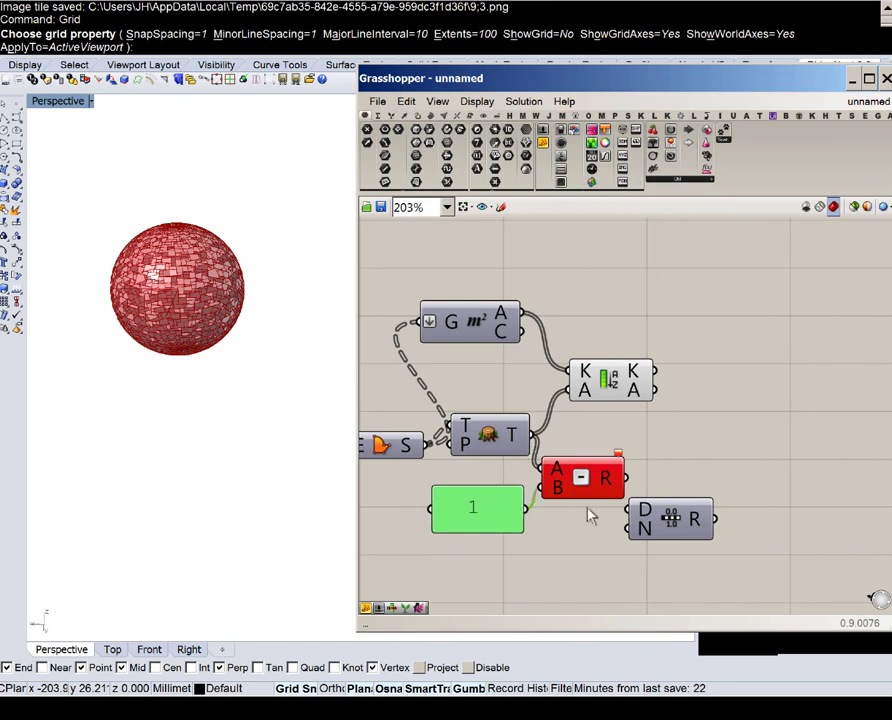
# - Shift the Panel and Subtraction aside and add a List Length component fed by Flatten Tree's T output
pyautogui.moveTo(590, 555); pyautogui.dragTo(655, 576)
pyautogui.doubleClick(605, 455)
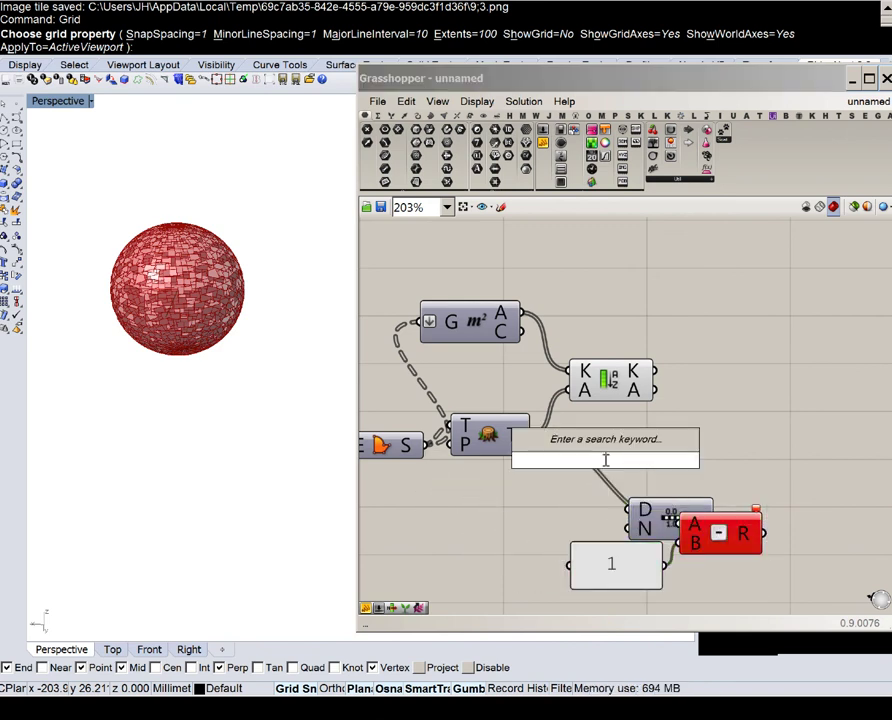
pyautogui.write('length')
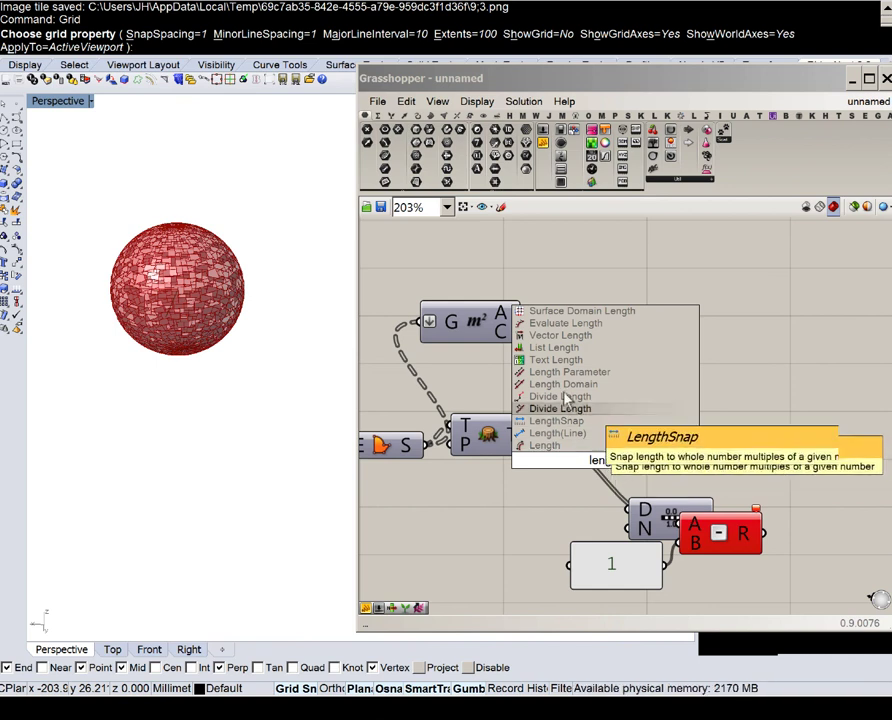
pyautogui.click(553, 348)
pyautogui.moveTo(567, 460); pyautogui.dragTo(568, 460)
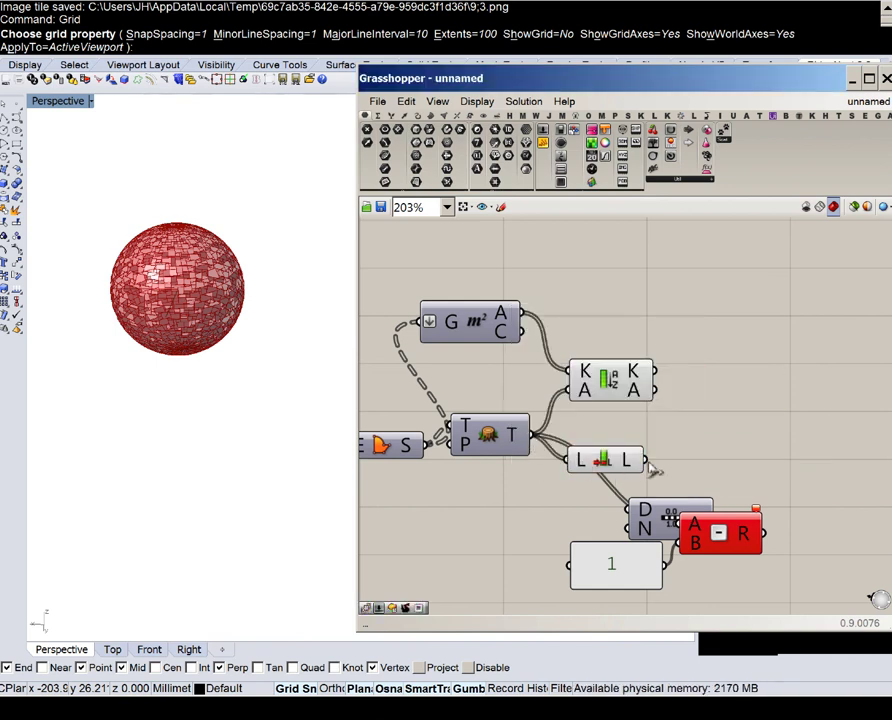
# - Rearrange the components and wire List Length into Subtraction's A input and Subtraction's R output into Range's N input
pyautogui.moveTo(675, 518); pyautogui.dragTo(808, 500)
pyautogui.moveTo(771, 488); pyautogui.dragTo(626, 466, button='right')
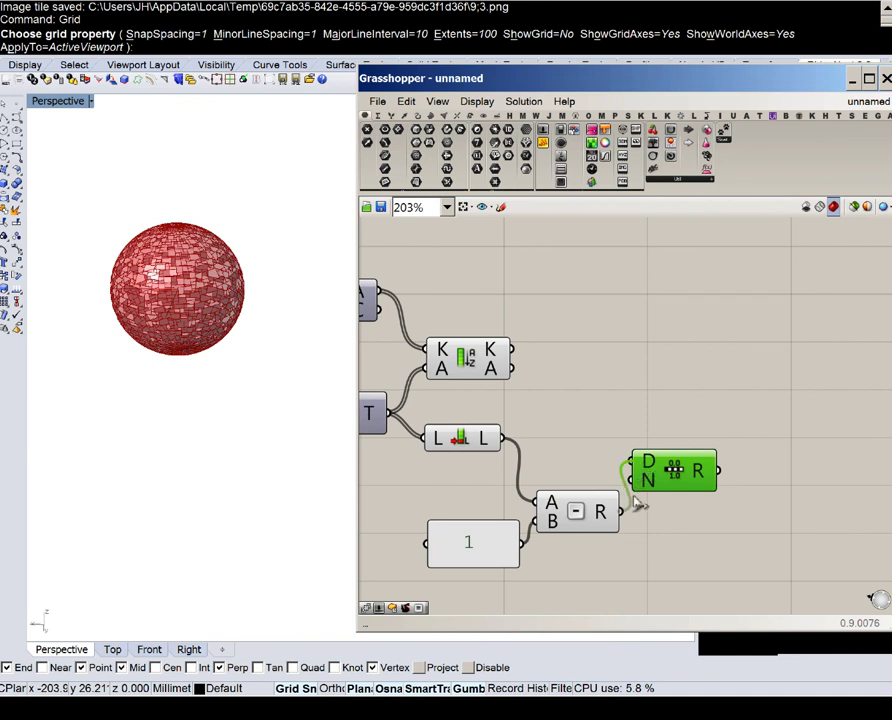
pyautogui.moveTo(578, 584); pyautogui.dragTo(465, 505)
pyautogui.moveTo(592, 512); pyautogui.dragTo(579, 484)
pyautogui.click(552, 380)
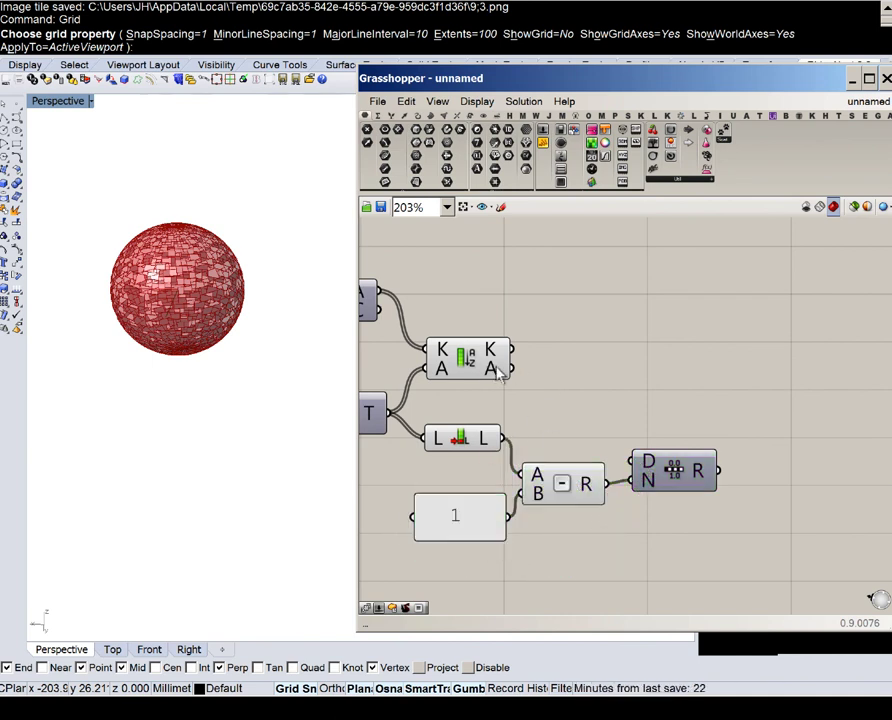
# - Add a Custom Preview component, connect Sort List's A output to its G input, and move it up
pyautogui.doubleClick(582, 370)
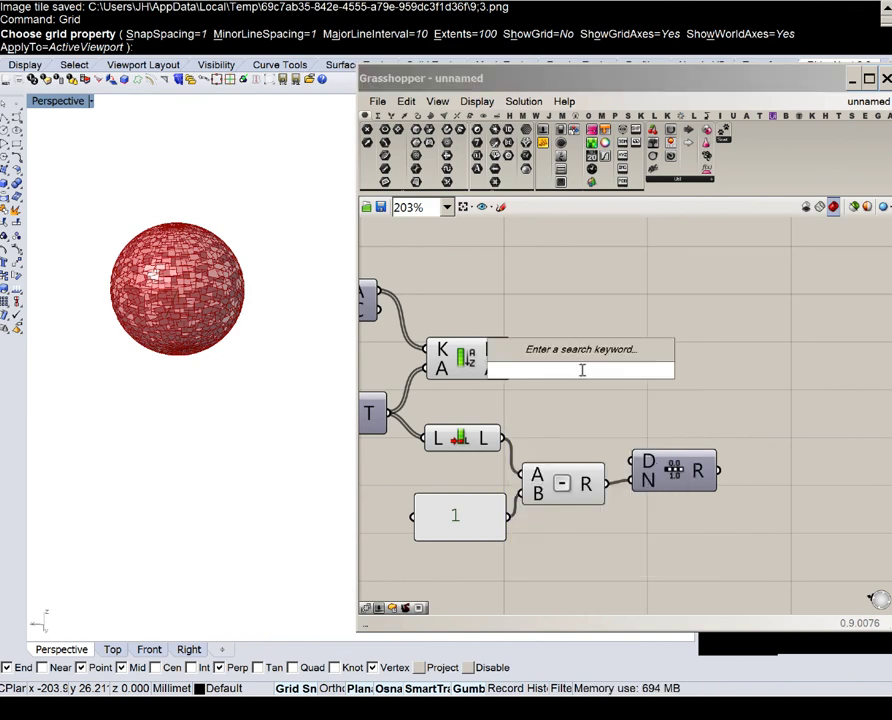
pyautogui.write('preview')
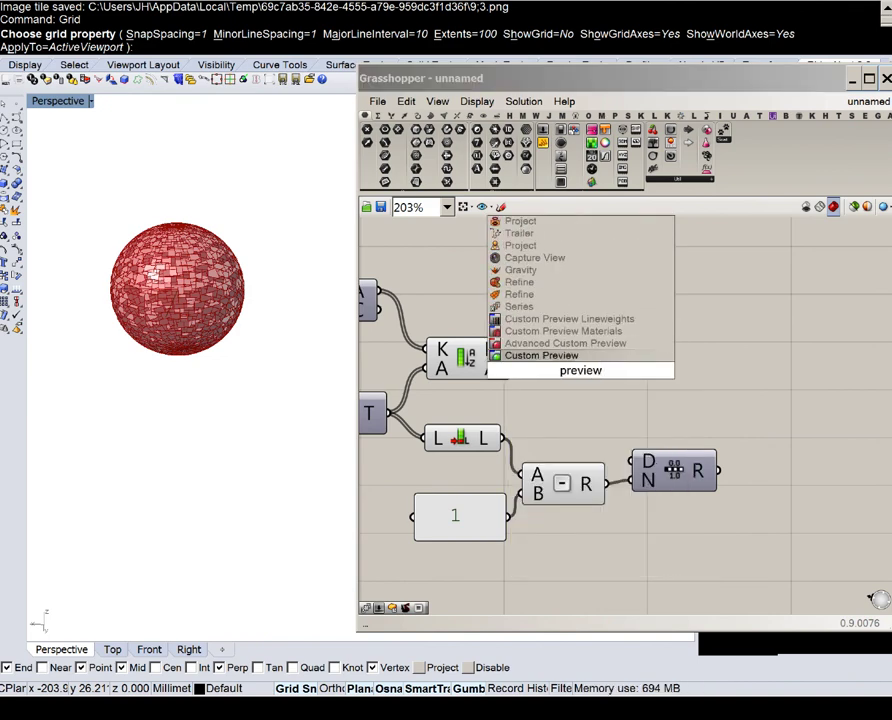
pyautogui.click(570, 356)
pyautogui.scroll(3, 540, 370)
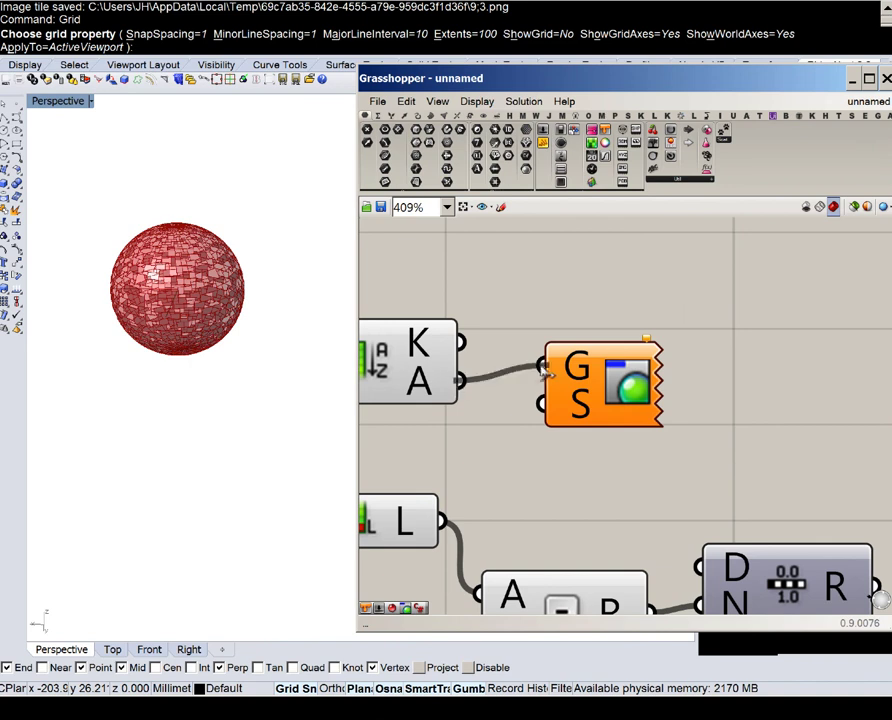
pyautogui.moveTo(541, 366); pyautogui.dragTo(543, 367)
pyautogui.moveTo(606, 378); pyautogui.dragTo(536, 368, button='right')
pyautogui.moveTo(522, 372); pyautogui.dragTo(643, 265)
# - Add a Gradient component below Custom Preview
pyautogui.doubleClick(699, 404)
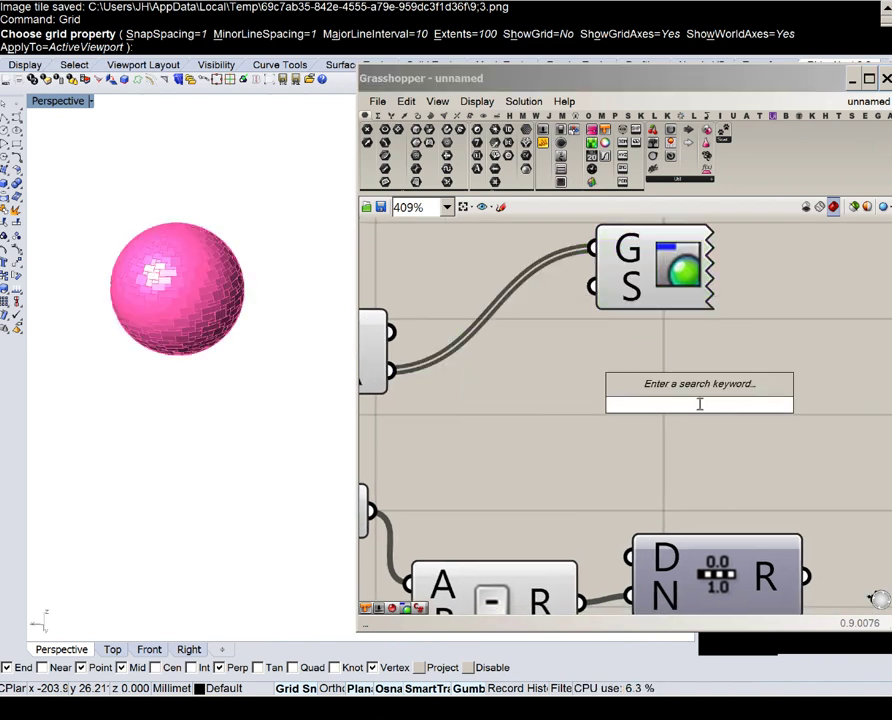
pyautogui.write('s')
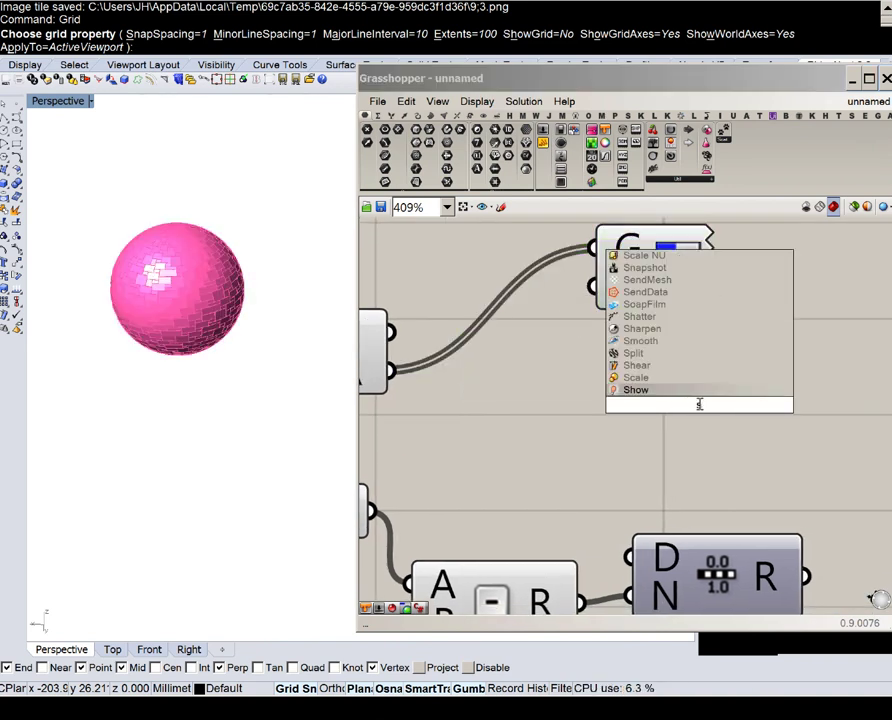
pyautogui.press('BackSpace')
pyautogui.write('gradia')
pyautogui.press('BackSpace')
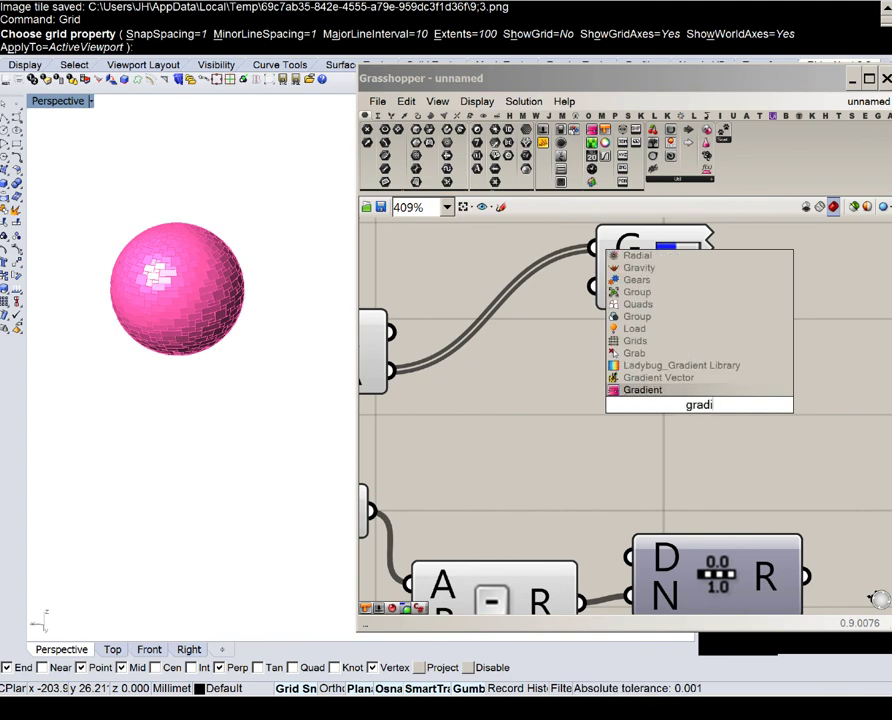
pyautogui.click(630, 390)
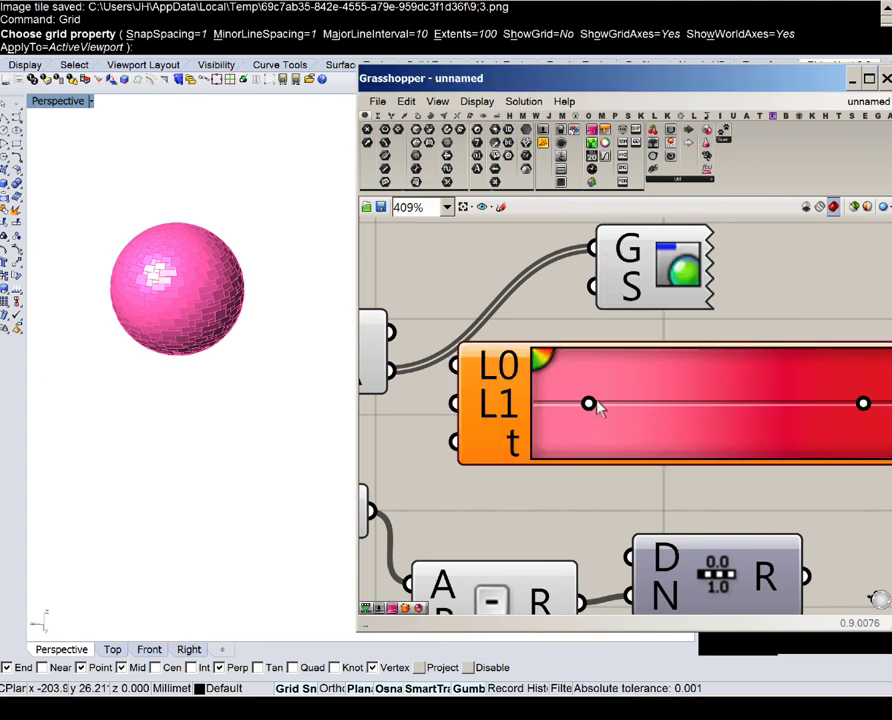
# - Recolour the gradient's start grip to light grey (Sat 0, Val 81) and its end grip to dark grey (Sat 0, Val 44)
pyautogui.rightClick(588, 404)
pyautogui.click(702, 428)
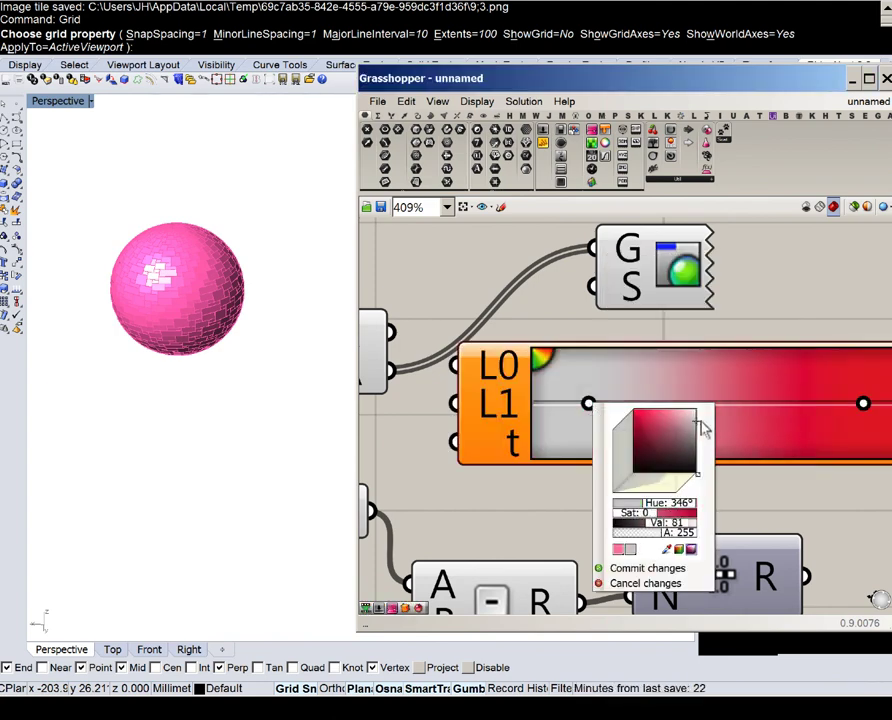
pyautogui.moveTo(796, 344); pyautogui.dragTo(491, 347, button='right')
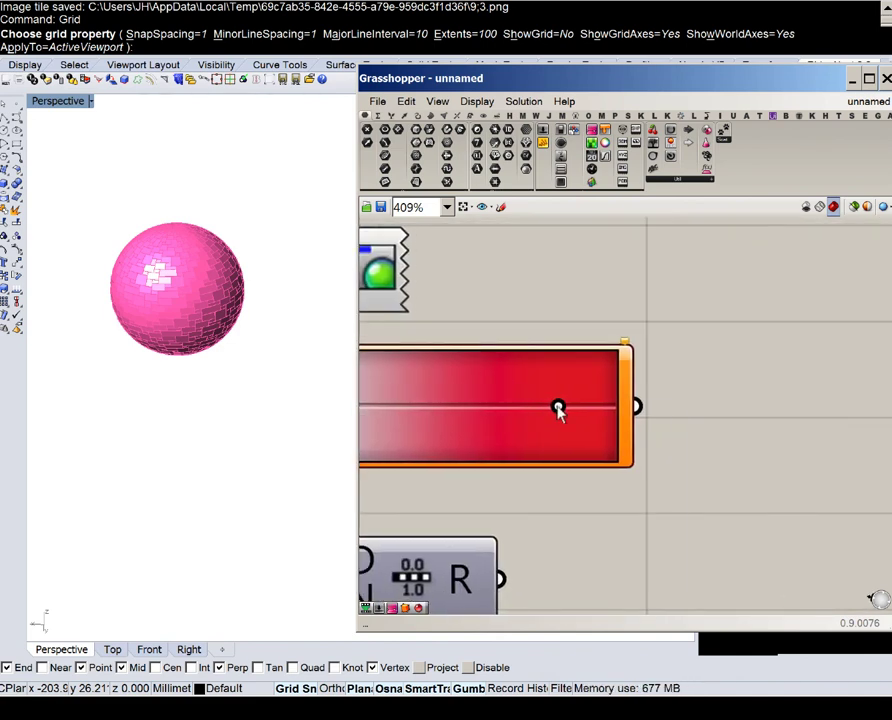
pyautogui.rightClick(558, 408)
pyautogui.click(672, 456)
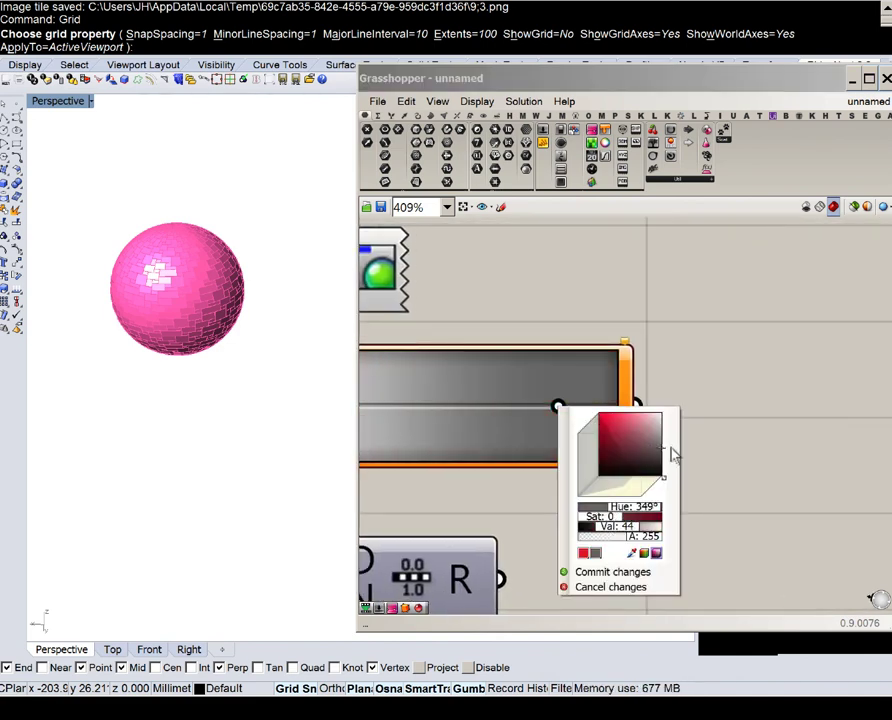
pyautogui.click(700, 348)
# - Place the Gradient beside Range and connect Range's R output to the Gradient's t input
pyautogui.scroll(-3, 471, 402)
pyautogui.moveTo(469, 402); pyautogui.dragTo(683, 468)
pyautogui.moveTo(545, 484); pyautogui.dragTo(596, 462)
pyautogui.moveTo(519, 481); pyautogui.dragTo(527, 467)
pyautogui.scroll(-5, 472, 352)
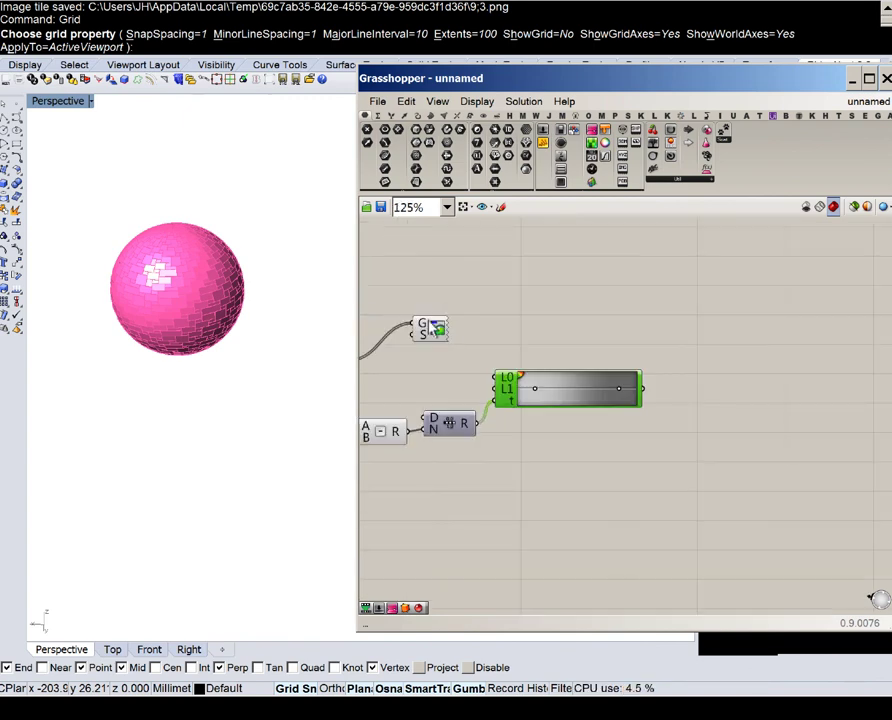
# - Move Custom Preview past the Gradient and connect the Gradient's output to its S input
pyautogui.moveTo(436, 332); pyautogui.dragTo(668, 358)
pyautogui.scroll(1, 678, 366)
pyautogui.scroll(4, 655, 399)
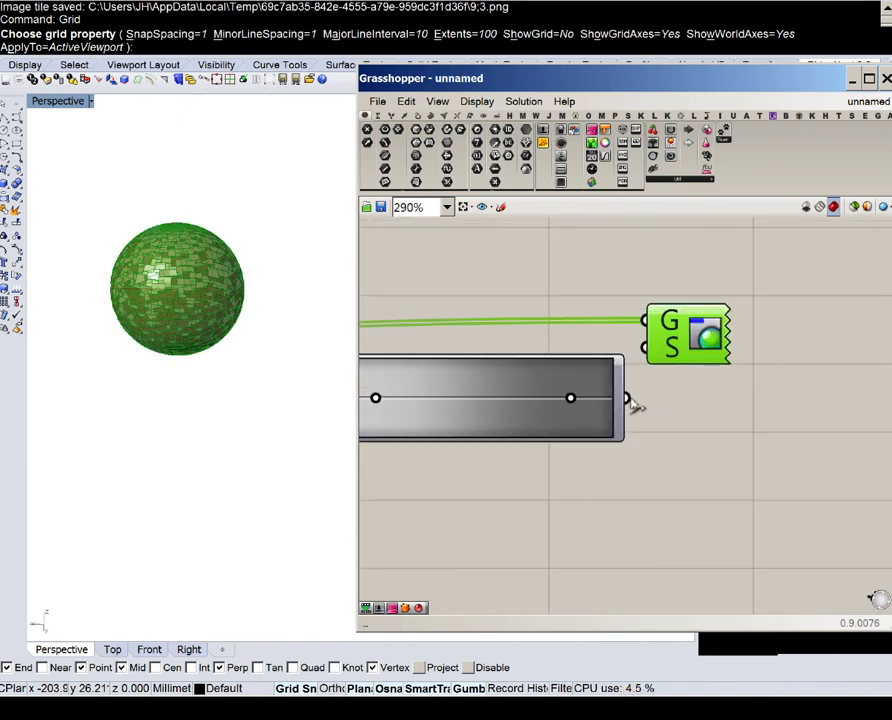
pyautogui.moveTo(628, 398); pyautogui.dragTo(644, 347)
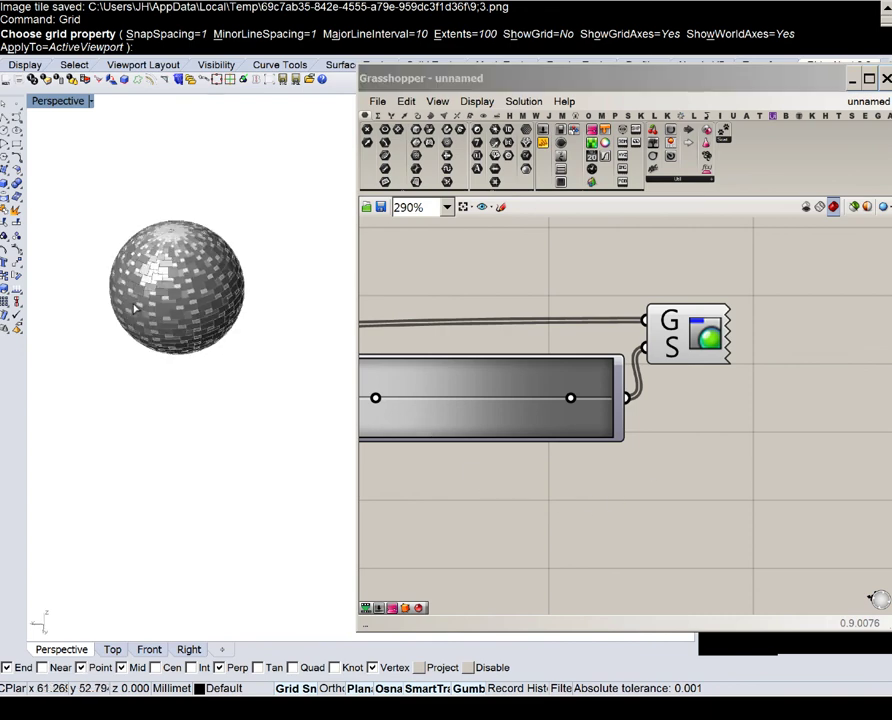
pyautogui.scroll(4, 200, 300)
pyautogui.moveTo(233, 250); pyautogui.dragTo(372, 370, button='right')
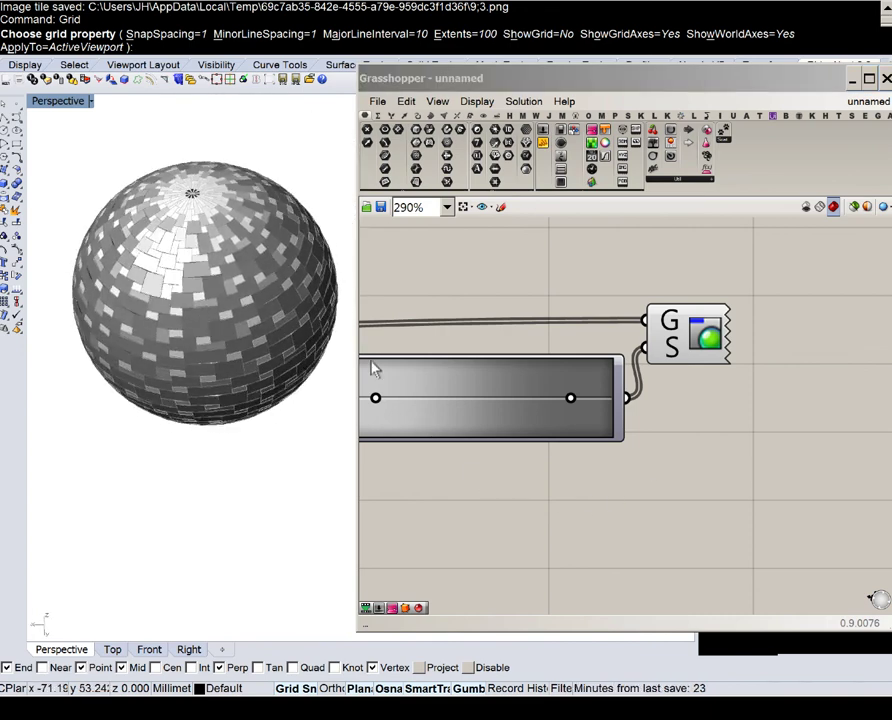
# - Move the gradient's two colour grips to the extreme ends of the colour bar
pyautogui.scroll(3, 610, 386)
pyautogui.moveTo(679, 374)
pyautogui.mouseDown()
pyautogui.moveTo(542, 374)
pyautogui.moveTo(740, 376)
pyautogui.moveTo(774, 394)
pyautogui.moveTo(697, 375)
pyautogui.moveTo(800, 382)
pyautogui.mouseUp()
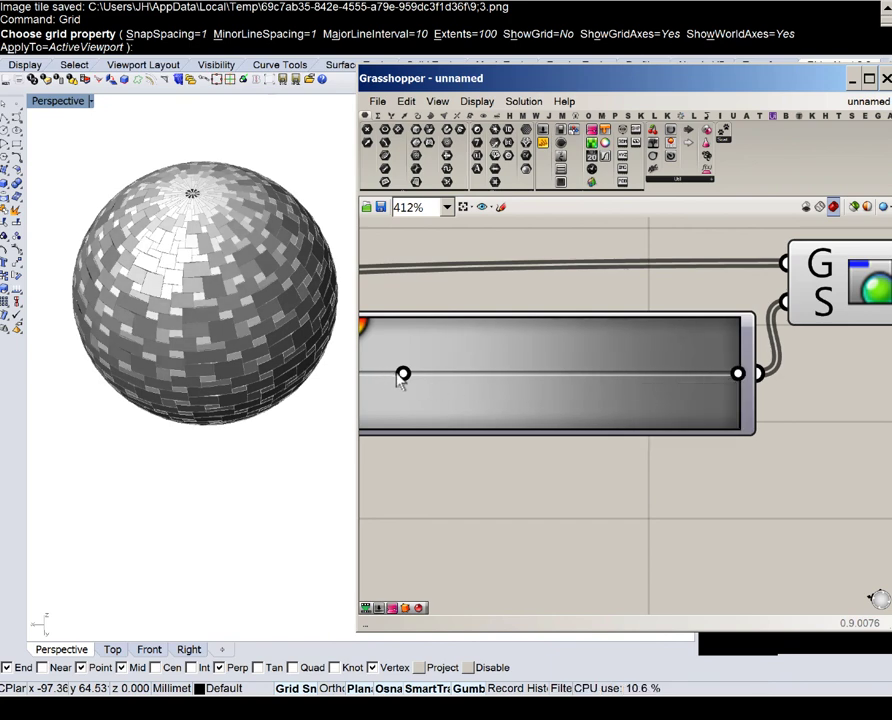
pyautogui.moveTo(402, 375); pyautogui.dragTo(236, 375)
pyautogui.moveTo(476, 386); pyautogui.dragTo(573, 353, button='right')
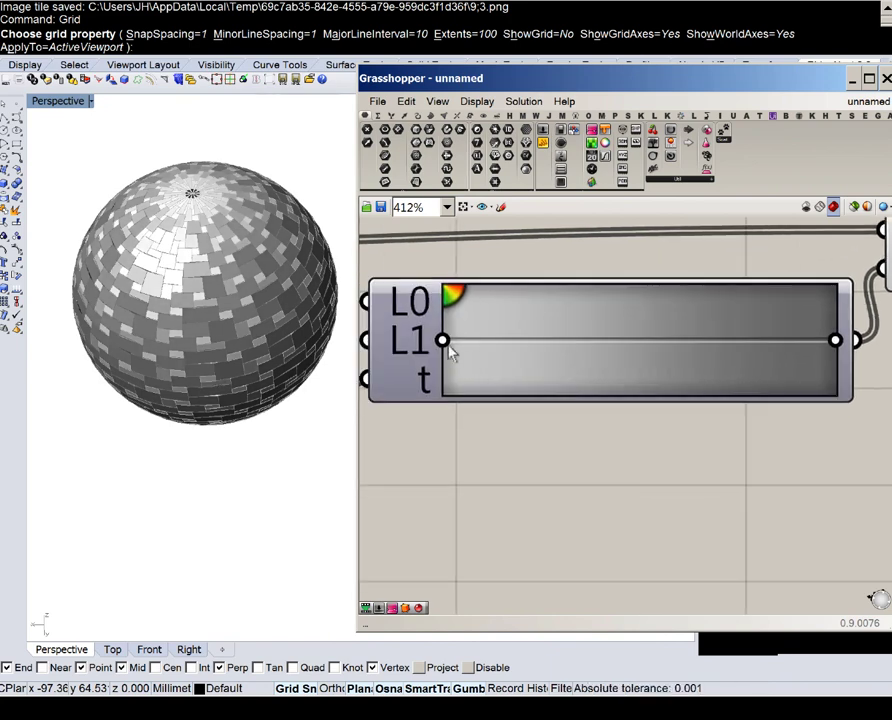
# - Lighten the gradient's end grip to a neutral grey with Val 71
pyautogui.rightClick(835, 341)
pyautogui.moveTo(848, 398); pyautogui.dragTo(878, 390)
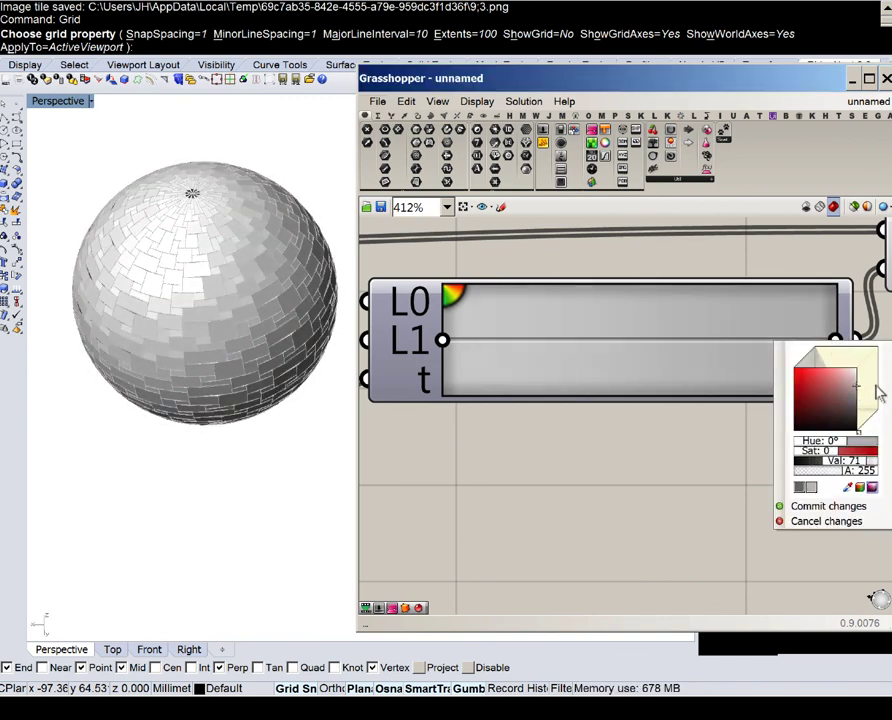
pyautogui.click(667, 427)
pyautogui.moveTo(109, 338); pyautogui.dragTo(150, 322, button='right')
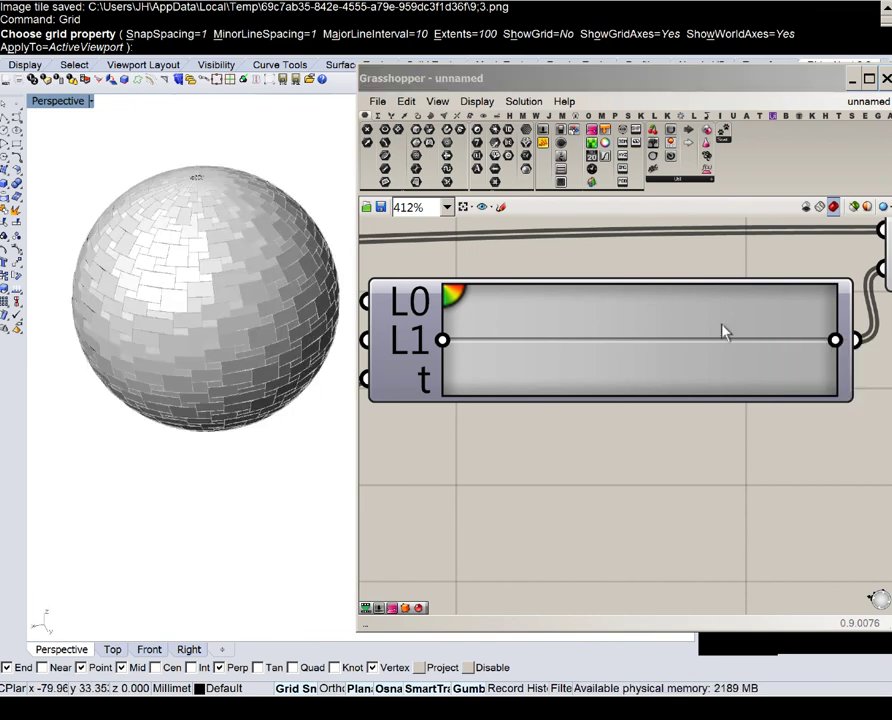
# - Set the gradient's end grip to a medium grey with Sat 0 and Val 62, and inspect the shaded sphere
pyautogui.click(834, 341)
pyautogui.moveTo(862, 395); pyautogui.dragTo(862, 398)
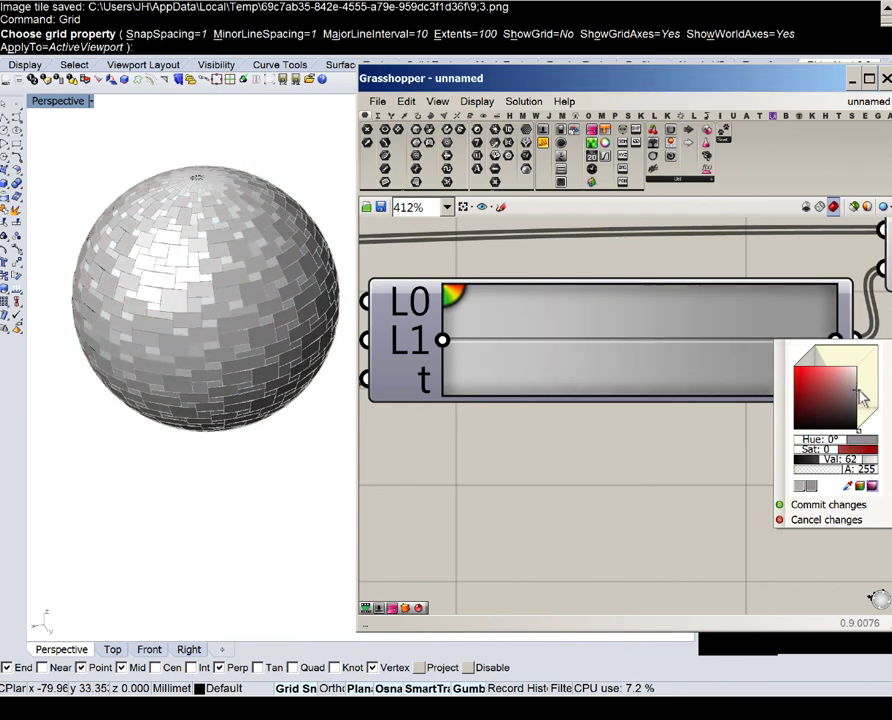
pyautogui.moveTo(108, 296); pyautogui.dragTo(130, 258, button='right')
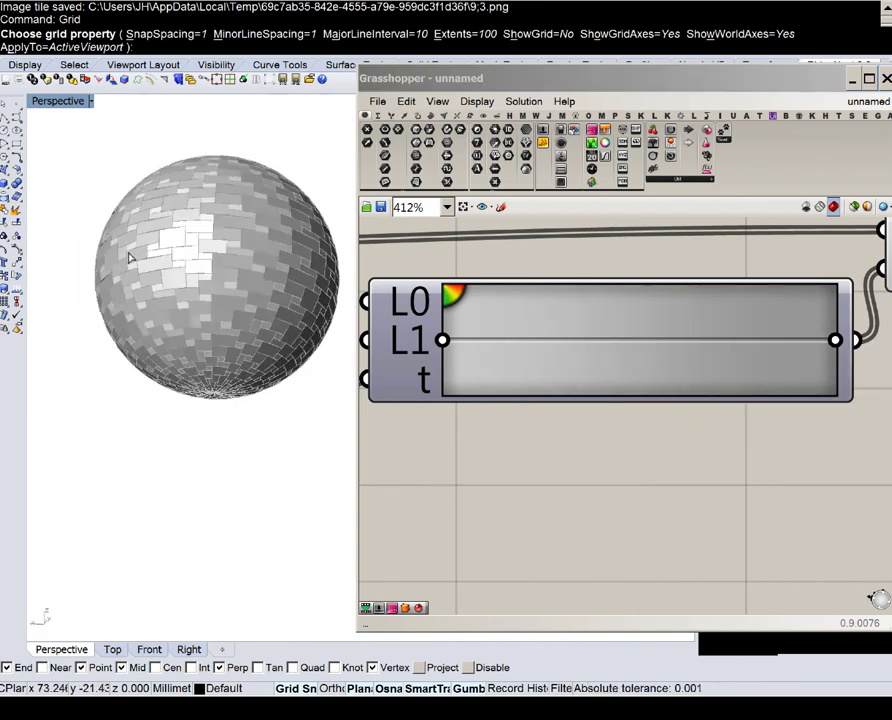
pyautogui.scroll(7, 185, 310)
pyautogui.moveTo(222, 326); pyautogui.dragTo(209, 436, button='right')
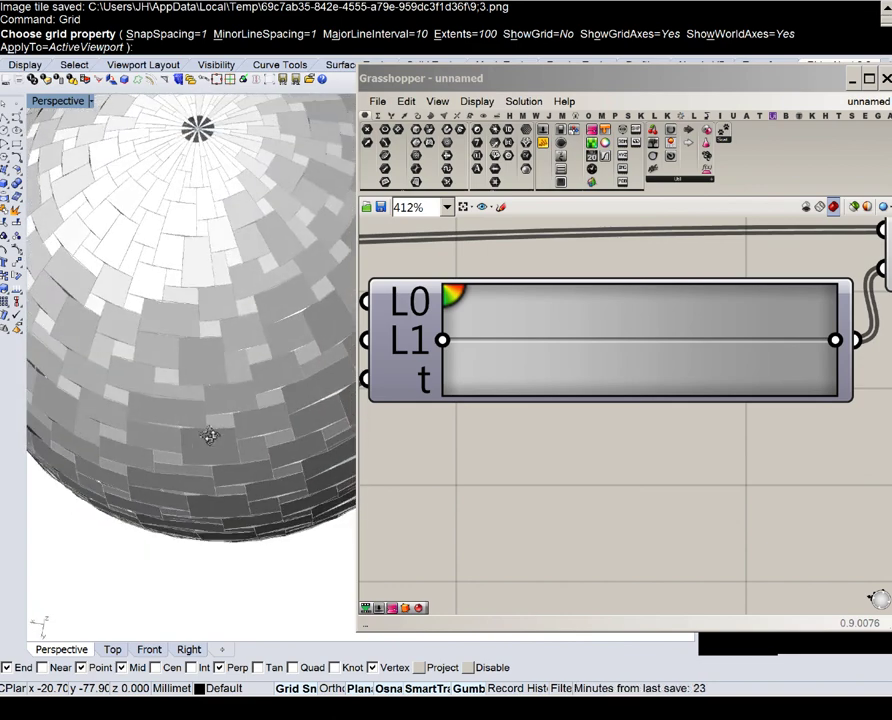
# - Add an Evaluate Surface component next to Sort List
pyautogui.scroll(-5, 546, 292)
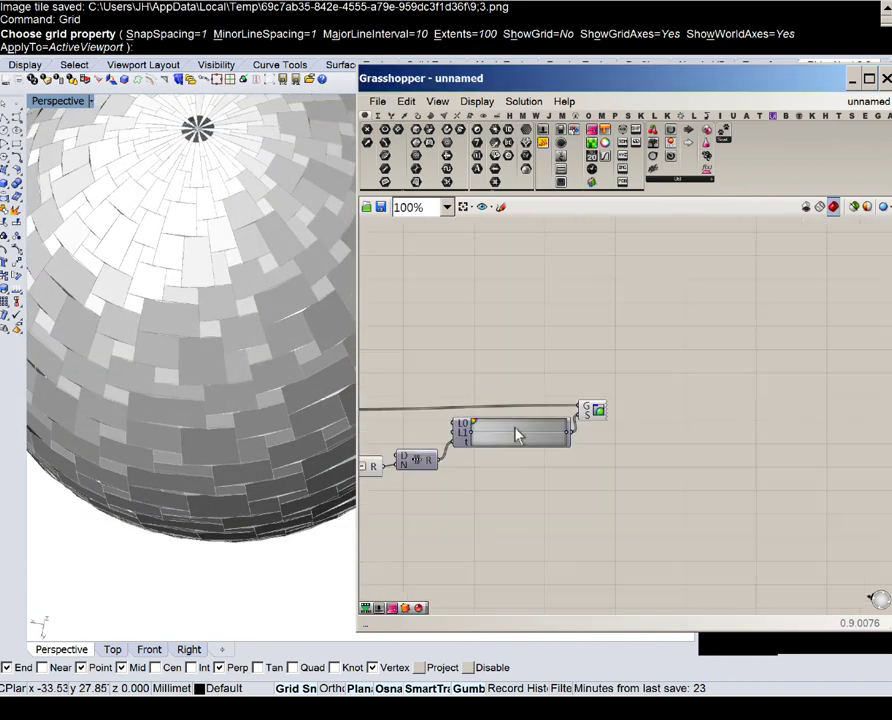
pyautogui.moveTo(517, 434); pyautogui.dragTo(670, 420, button='right')
pyautogui.scroll(3, 668, 410)
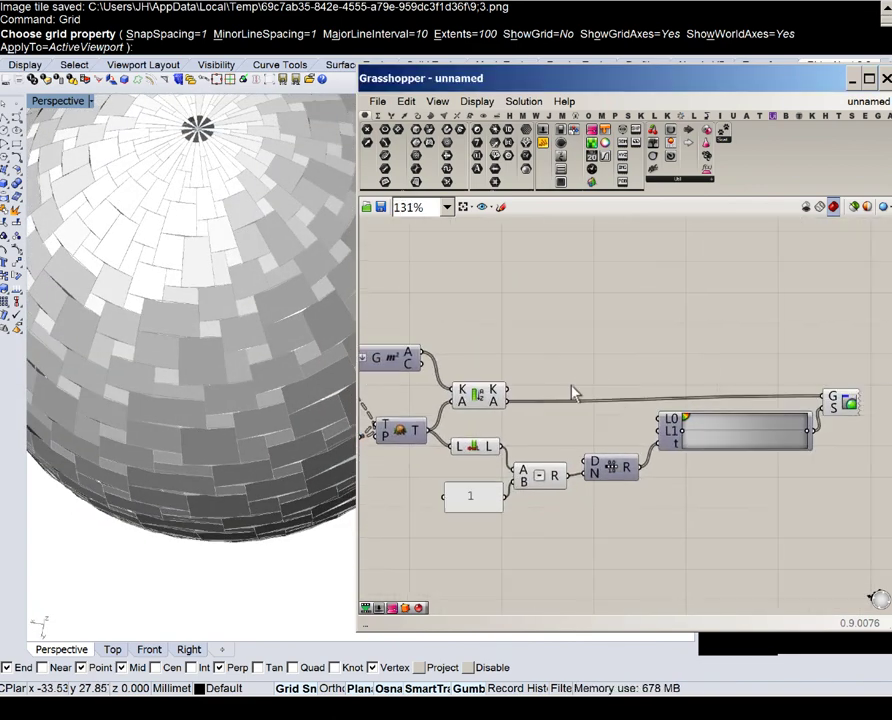
pyautogui.doubleClick(574, 392)
pyautogui.write('eva')
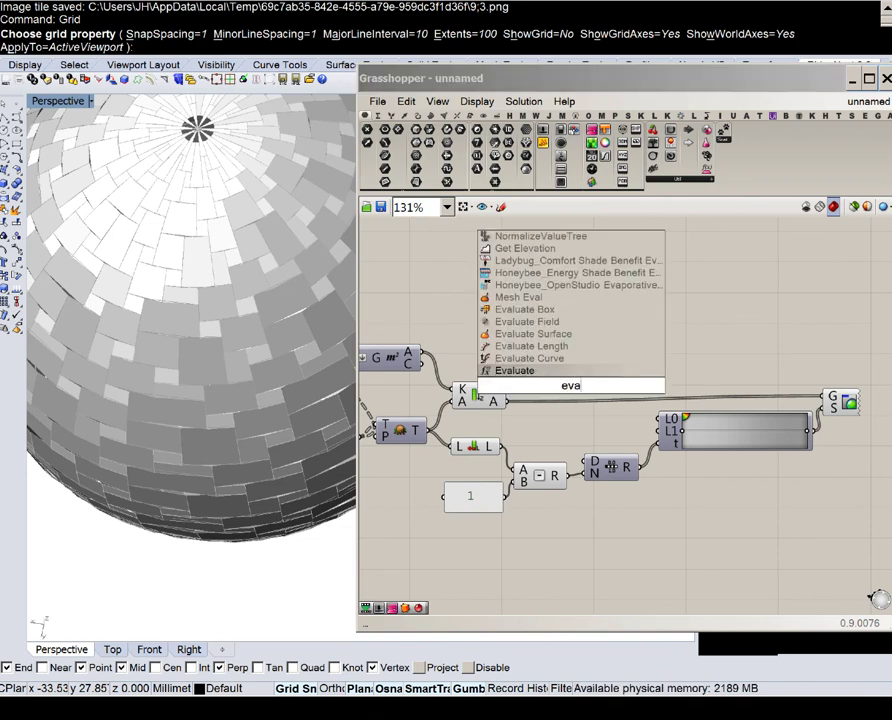
pyautogui.click(543, 334)
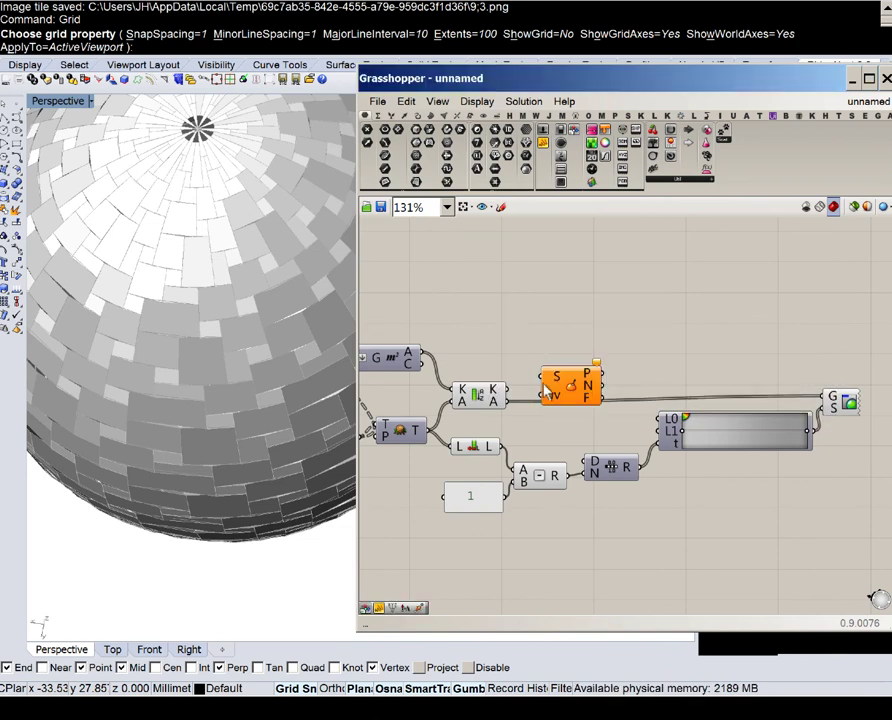
# - Make room for Evaluate Surface, connect Flatten Tree's T output to its S input, and reparameterize that input
pyautogui.moveTo(498, 437); pyautogui.dragTo(591, 446, button='right')
pyautogui.scroll(1, 492, 440)
pyautogui.click(505, 434)
pyautogui.moveTo(580, 398); pyautogui.dragTo(572, 368)
pyautogui.moveTo(520, 438); pyautogui.dragTo(673, 311)
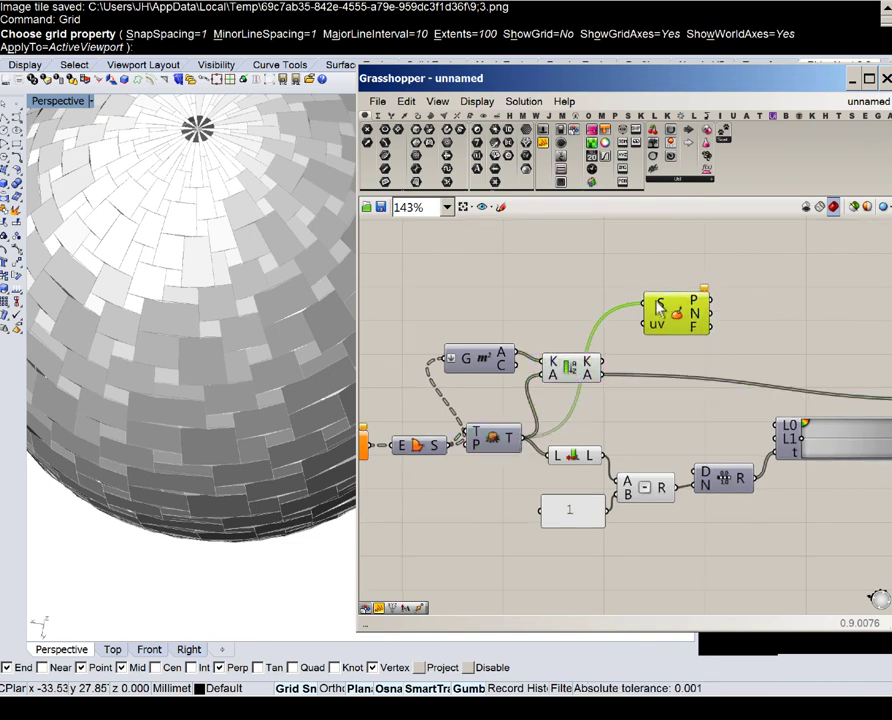
pyautogui.rightClick(660, 308)
pyautogui.click(686, 455)
# - Add a Construct Point component and connect its Pt output to Evaluate Surface's uv input
pyautogui.doubleClick(587, 271)
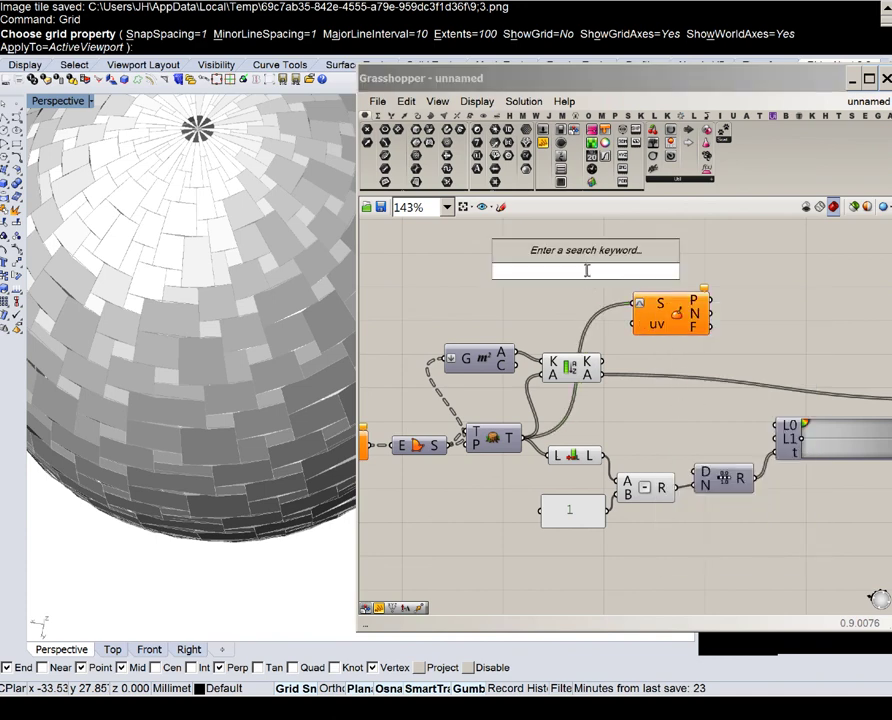
pyautogui.write('construct')
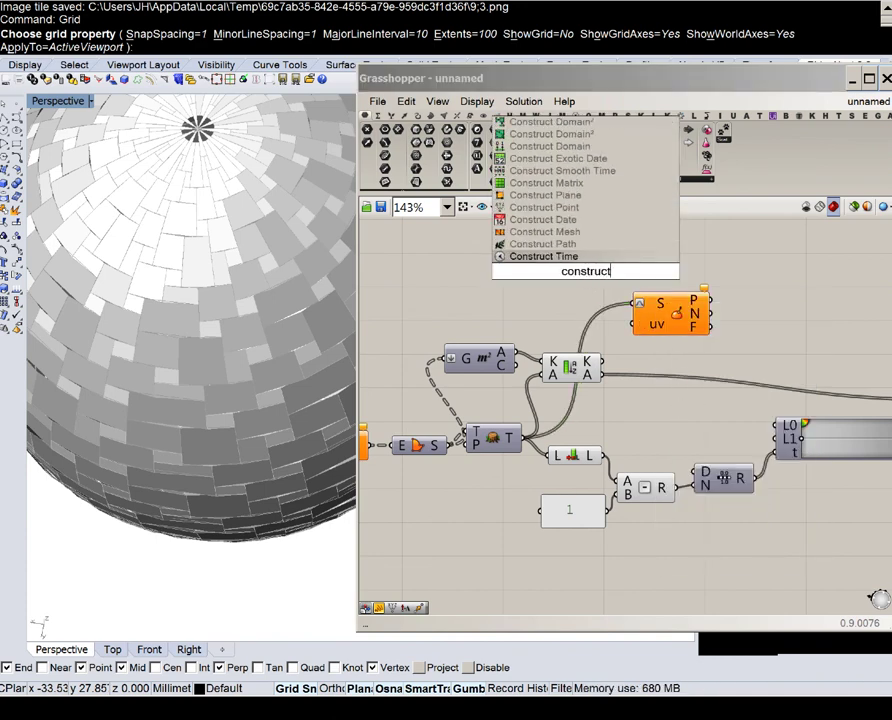
pyautogui.click(574, 207)
pyautogui.scroll(2, 570, 288)
pyautogui.moveTo(570, 288); pyautogui.dragTo(546, 308)
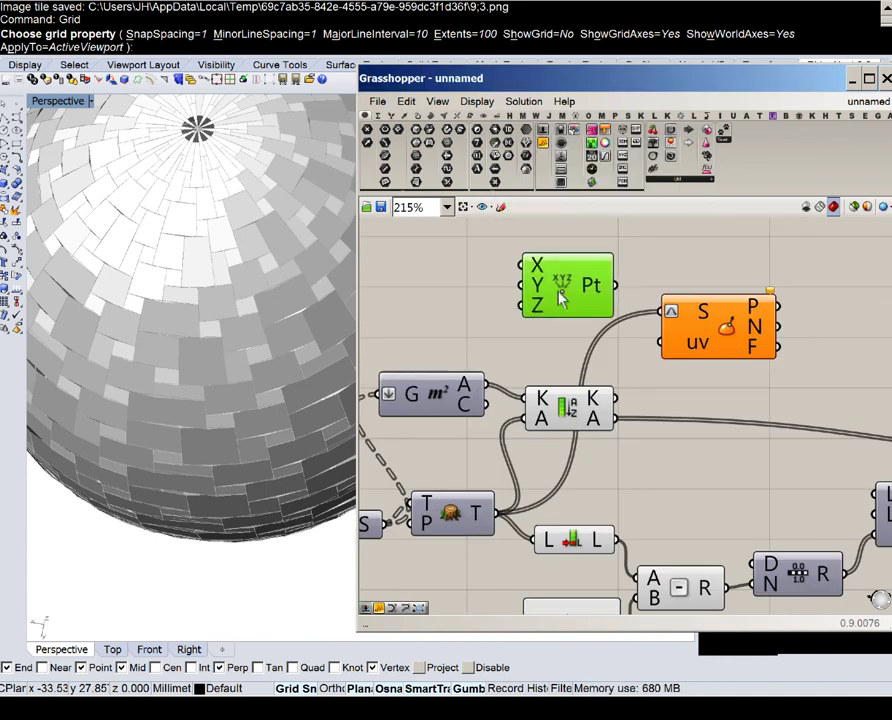
pyautogui.moveTo(614, 289); pyautogui.dragTo(662, 311)
pyautogui.moveTo(690, 345); pyautogui.dragTo(514, 340, button='right')
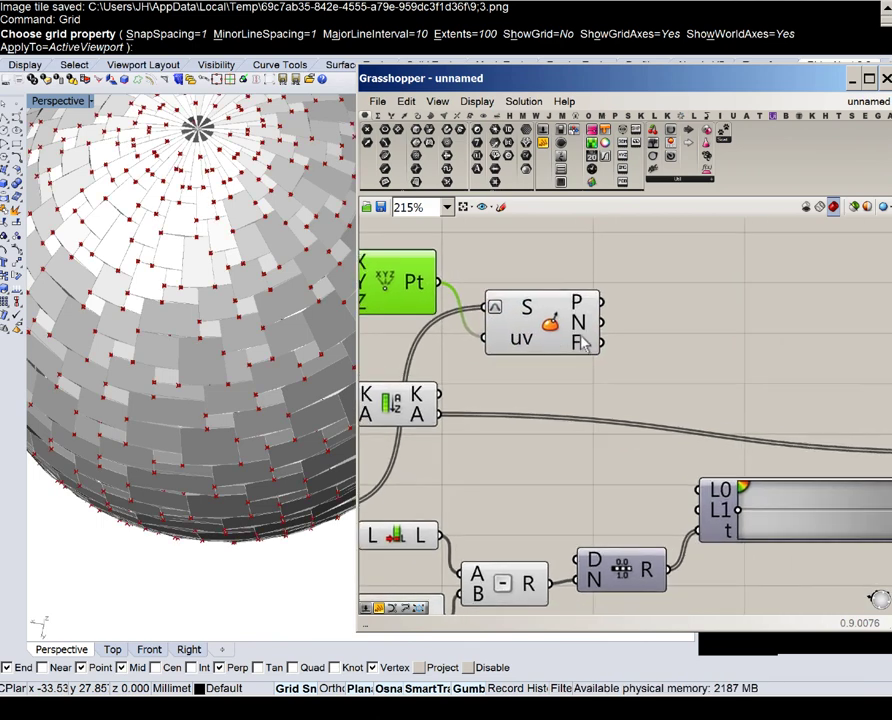
# - Add an Amplitude component beside Evaluate Surface and connect Evaluate Surface's N output to its V input
pyautogui.doubleClick(686, 323)
pyautogui.write('ampli')
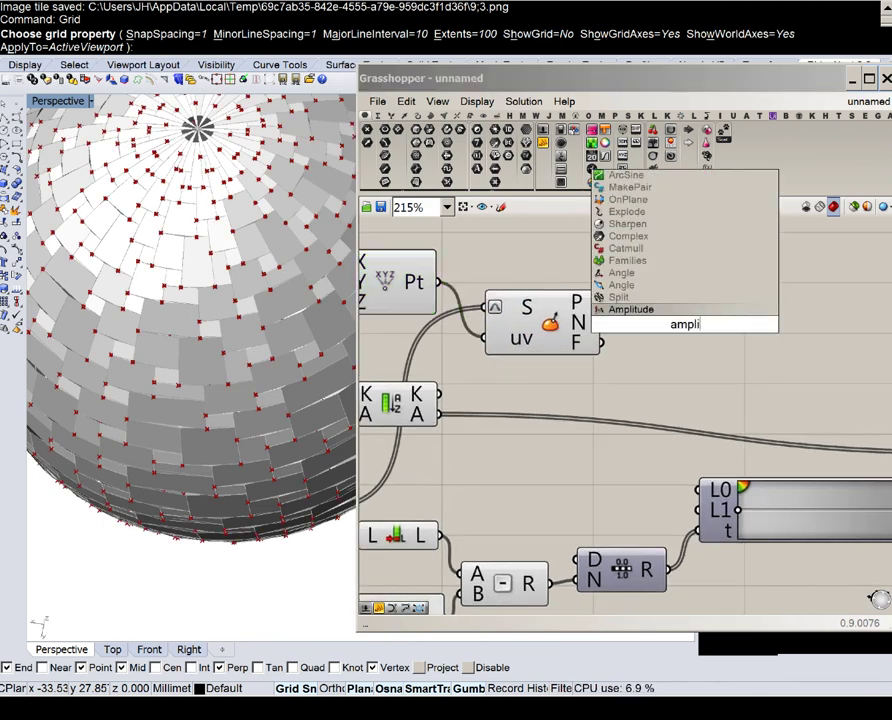
pyautogui.click(638, 311)
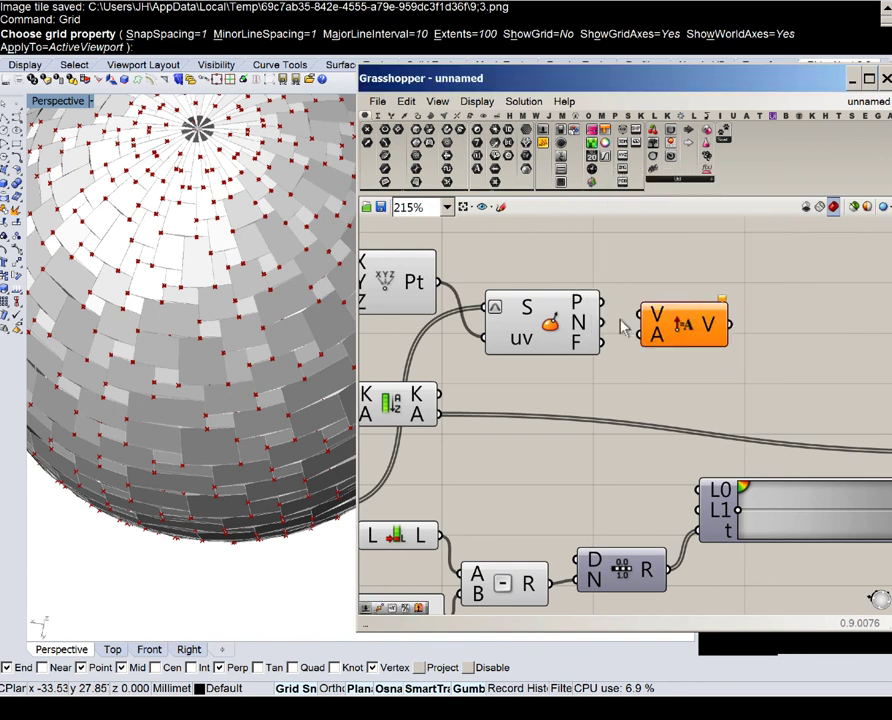
pyautogui.moveTo(602, 322); pyautogui.dragTo(641, 315)
# - Move Construct Point and Evaluate Surface up, and connect a new number slider set to 20.00 to Amplitude's A input
pyautogui.click(565, 254)
pyautogui.moveTo(542, 231); pyautogui.dragTo(410, 350)
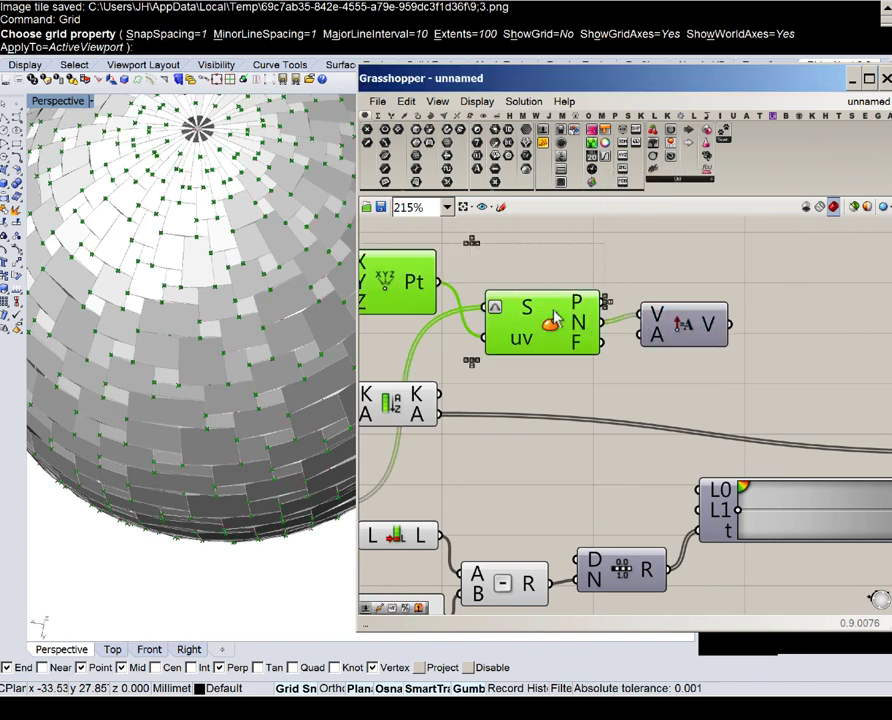
pyautogui.moveTo(553, 325); pyautogui.dragTo(557, 272)
pyautogui.doubleClick(549, 361)
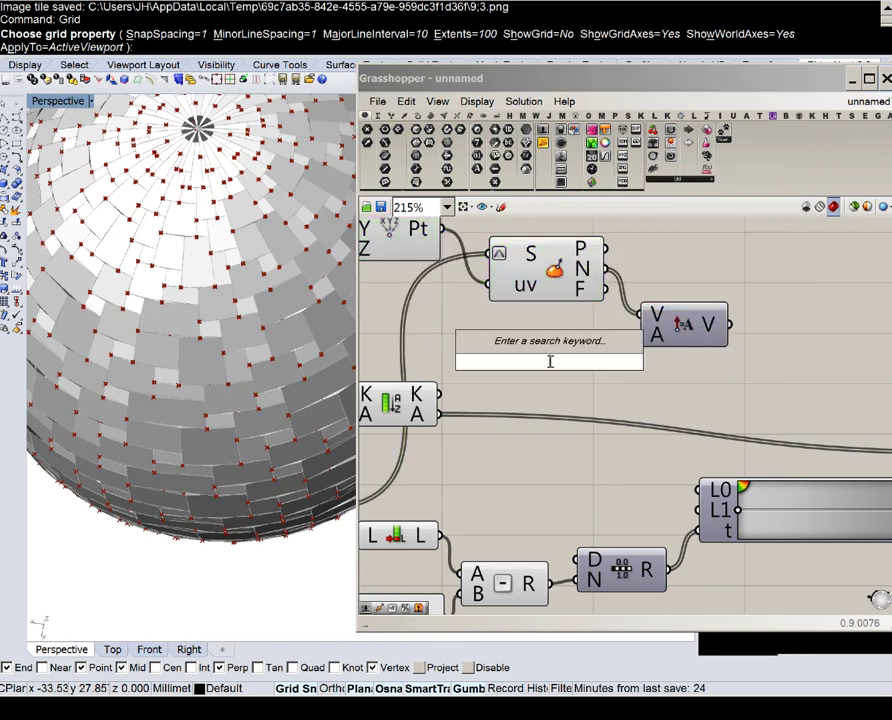
pyautogui.write('20.0')
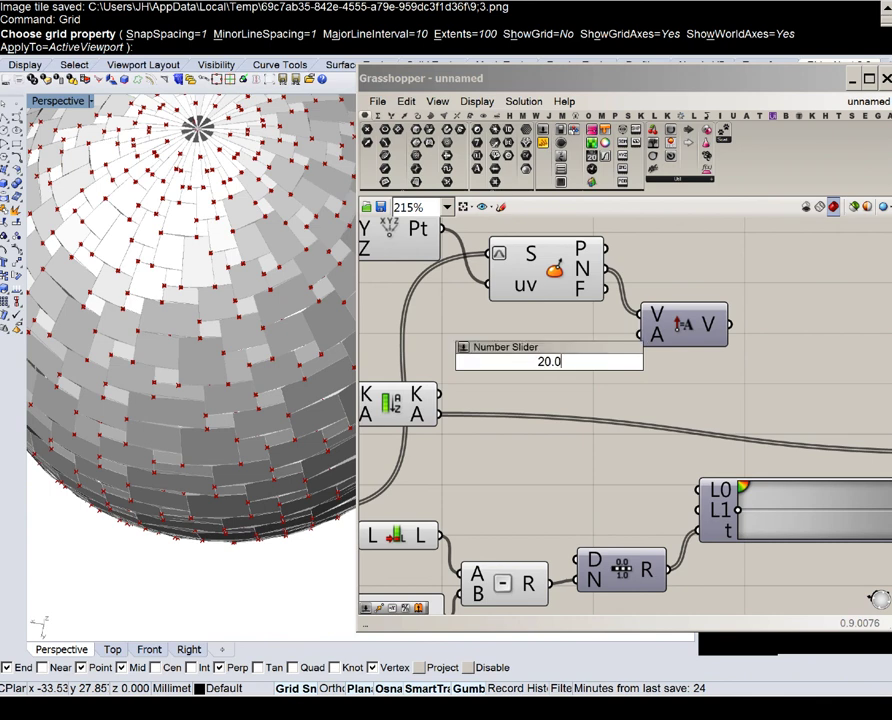
pyautogui.write('0')
pyautogui.press('Return')
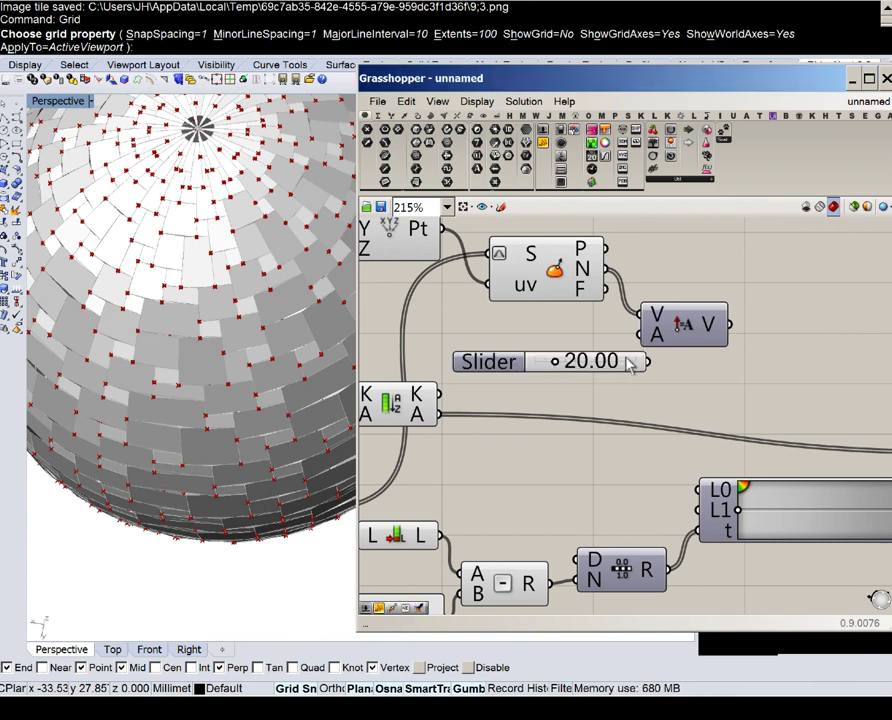
pyautogui.moveTo(630, 366); pyautogui.dragTo(645, 336)
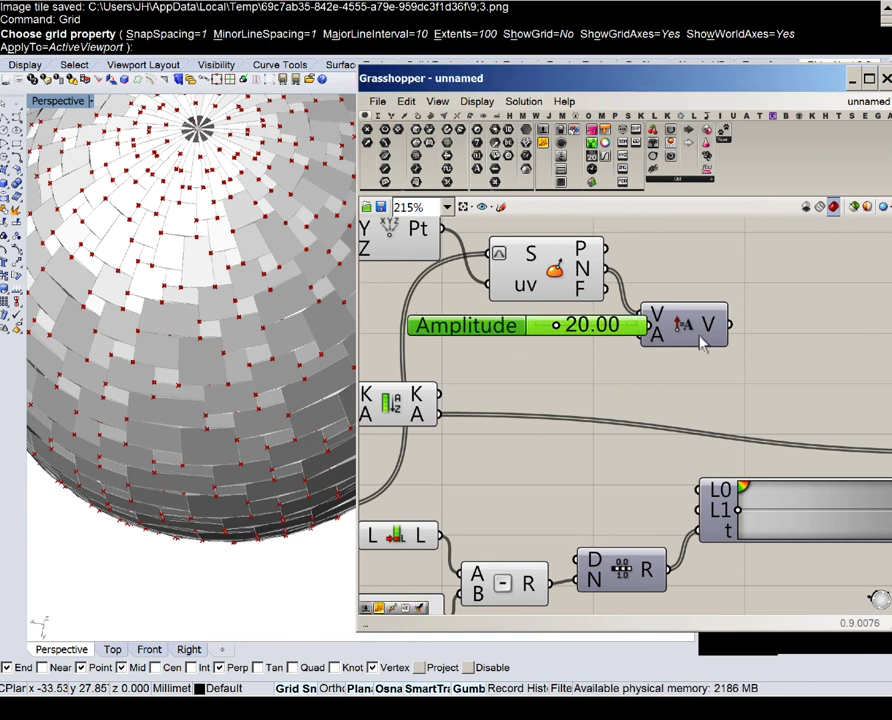
pyautogui.moveTo(702, 344); pyautogui.dragTo(718, 320)
pyautogui.click(595, 337)
# - Add an Extrude component, connecting Sort List's A output to its B input and Amplitude's V output to its D input
pyautogui.scroll(-3, 618, 380)
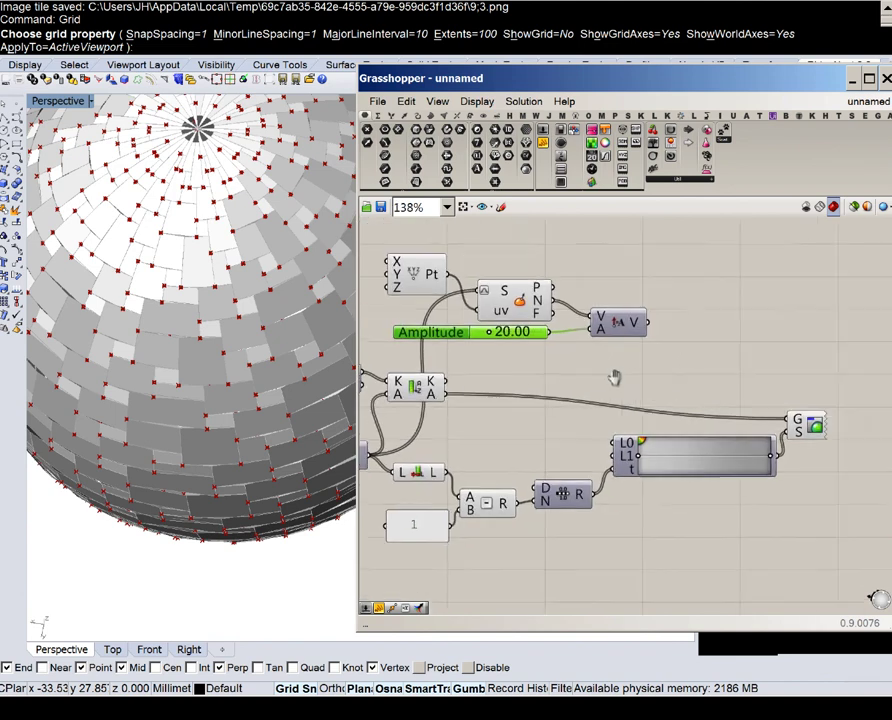
pyautogui.moveTo(618, 380); pyautogui.dragTo(758, 357, button='right')
pyautogui.doubleClick(758, 357)
pyautogui.write('e')
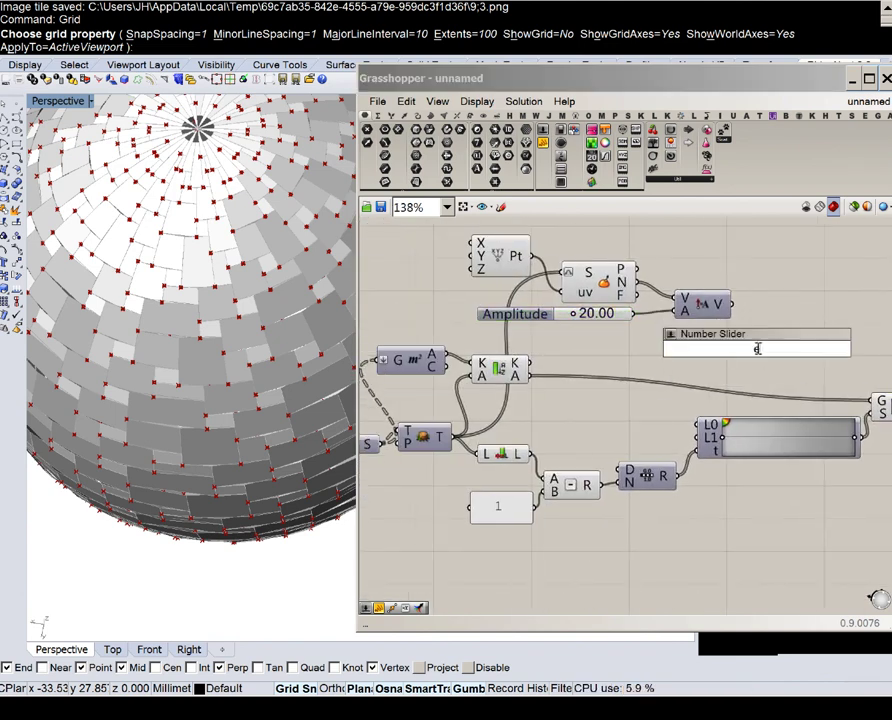
pyautogui.write('xtrude')
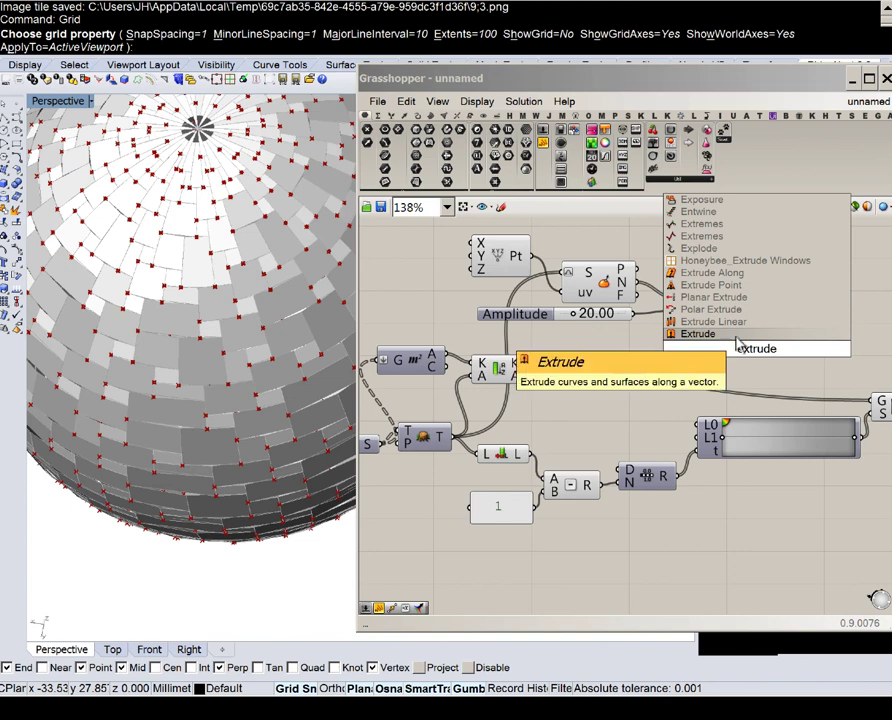
pyautogui.press('Return')
pyautogui.moveTo(576, 370); pyautogui.dragTo(535, 437, button='right')
pyautogui.moveTo(547, 401); pyautogui.dragTo(751, 380)
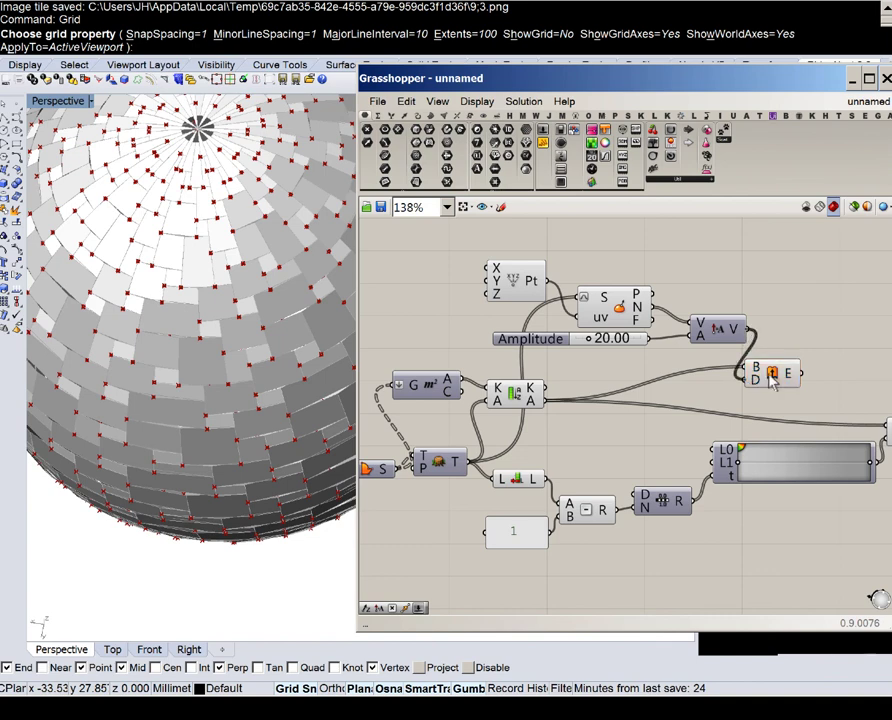
# - Rewire Evaluate Surface's S input to Sort List's A output, and connect Extrude's E output to Custom Preview's G input
pyautogui.moveTo(252, 410); pyautogui.dragTo(120, 318, button='right')
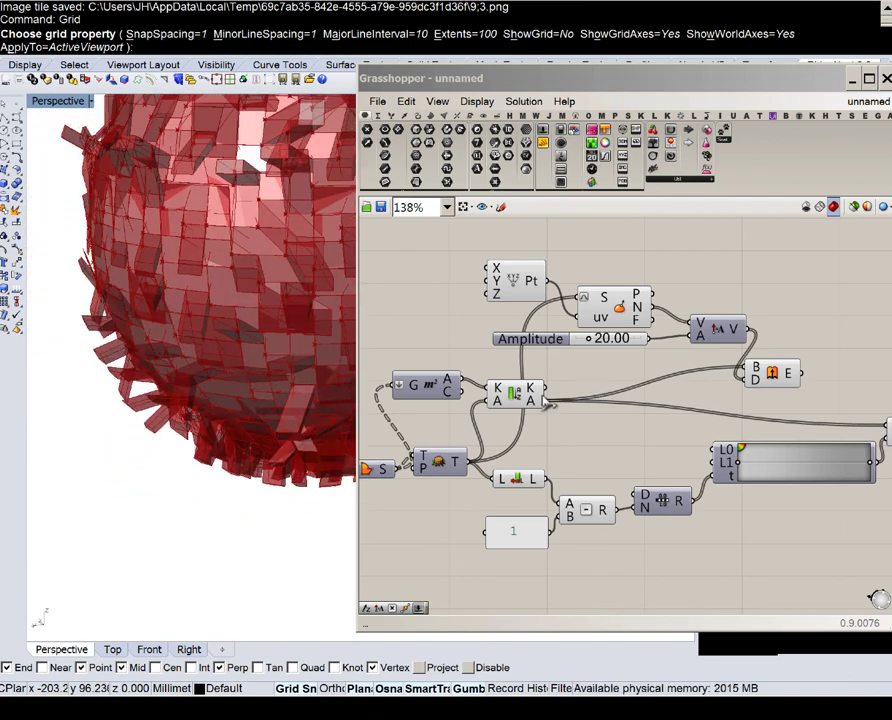
pyautogui.moveTo(545, 400); pyautogui.dragTo(587, 298)
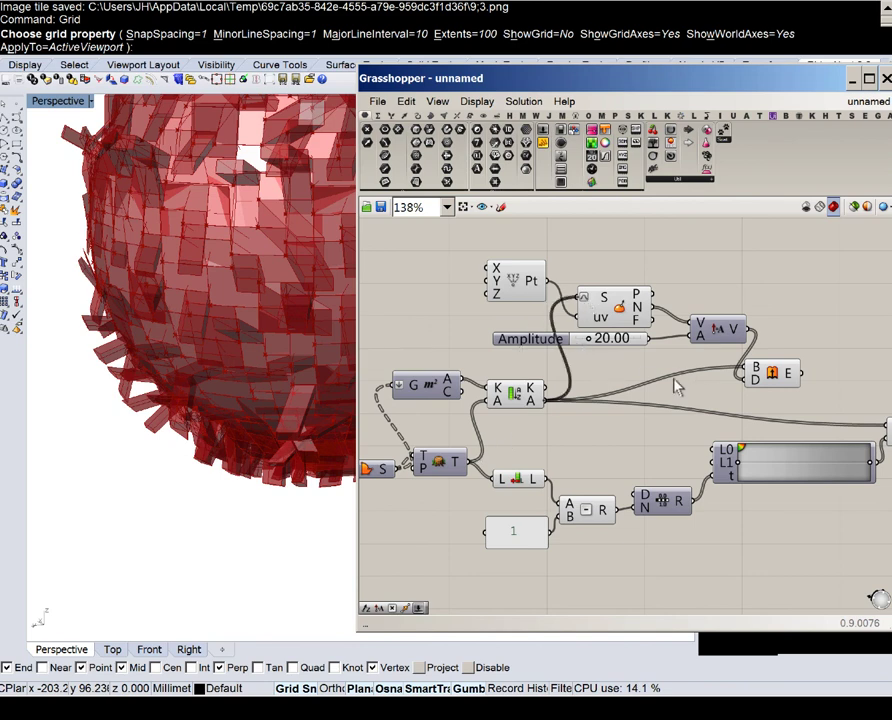
pyautogui.scroll(2, 697, 394)
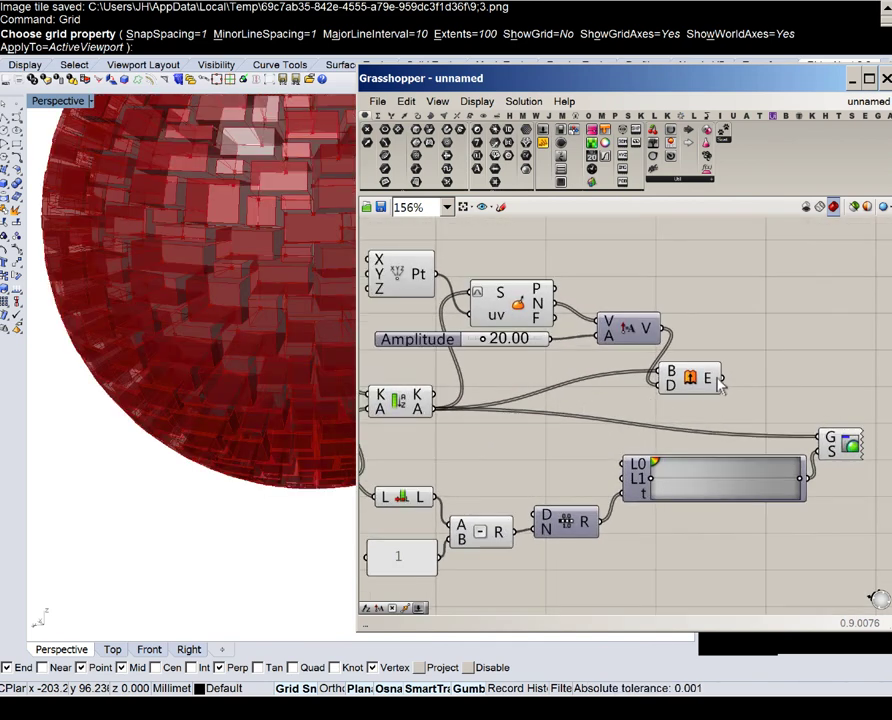
pyautogui.moveTo(720, 380); pyautogui.dragTo(826, 437)
# - Turn off the preview of the components from Construct Point and Sort List through Extrude, and inspect the extruded tiles
pyautogui.moveTo(712, 411); pyautogui.dragTo(360, 241)
pyautogui.middleClick(460, 357)
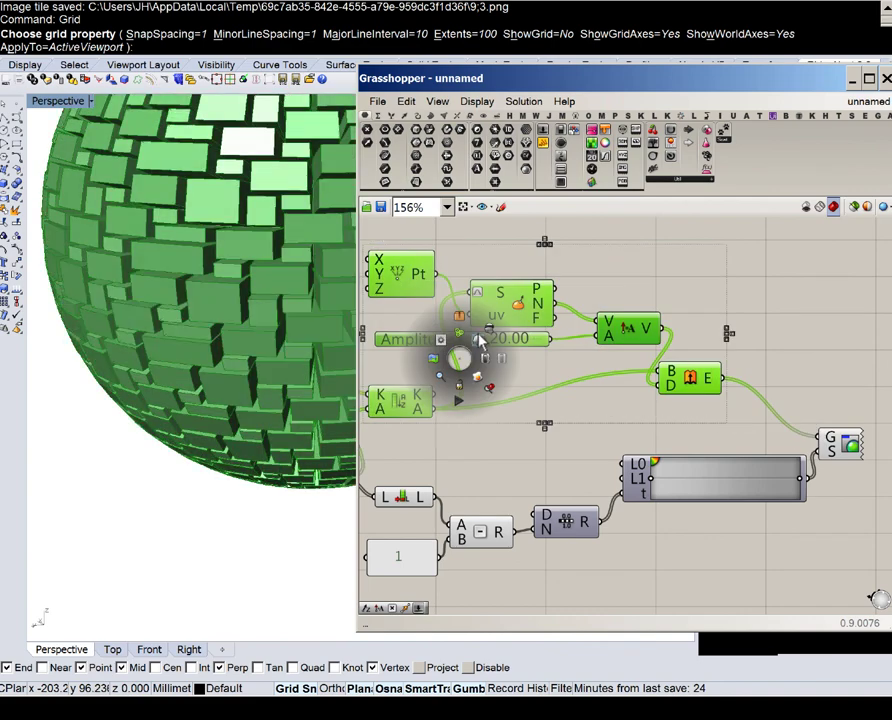
pyautogui.click(485, 404)
pyautogui.moveTo(272, 312); pyautogui.dragTo(166, 272, button='right')
pyautogui.scroll(-9, 336, 298)
pyautogui.scroll(4, 322, 286)
pyautogui.scroll(-4, 210, 277)
pyautogui.scroll(8, 176, 250)
# - Set the Amplitude slider to 10 and inspect the thinner extruded tiles on the sphere
pyautogui.moveTo(598, 448); pyautogui.dragTo(727, 432, button='right')
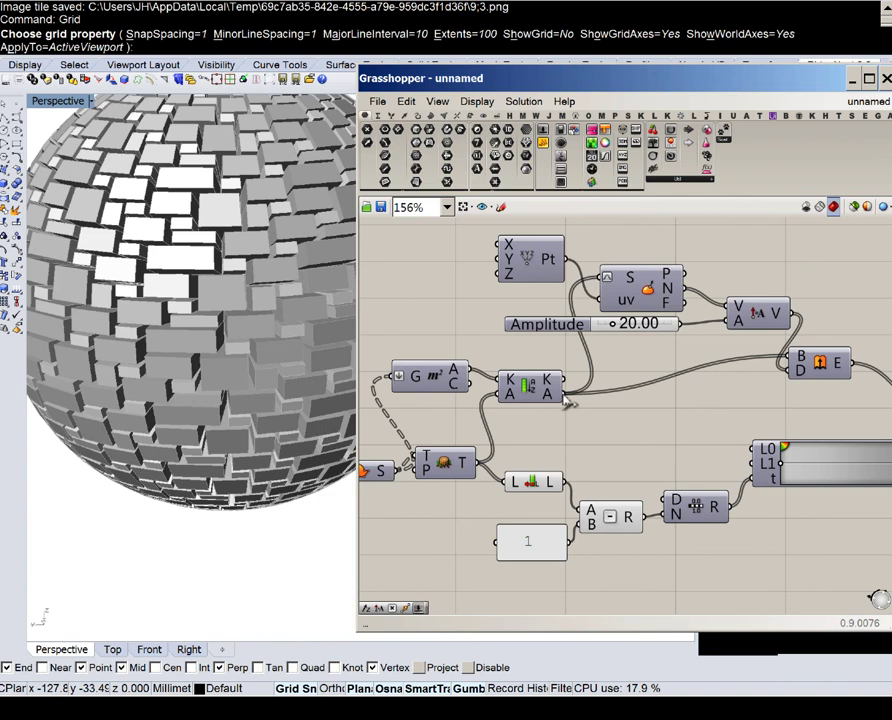
pyautogui.click(598, 327)
pyautogui.doubleClick(654, 335)
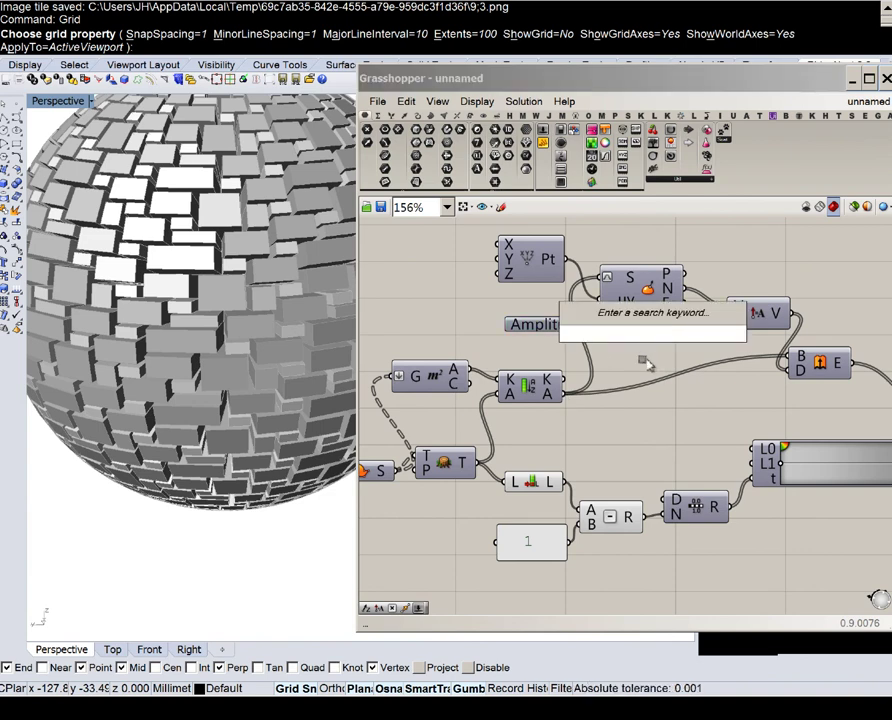
pyautogui.press('Escape')
pyautogui.doubleClick(643, 316)
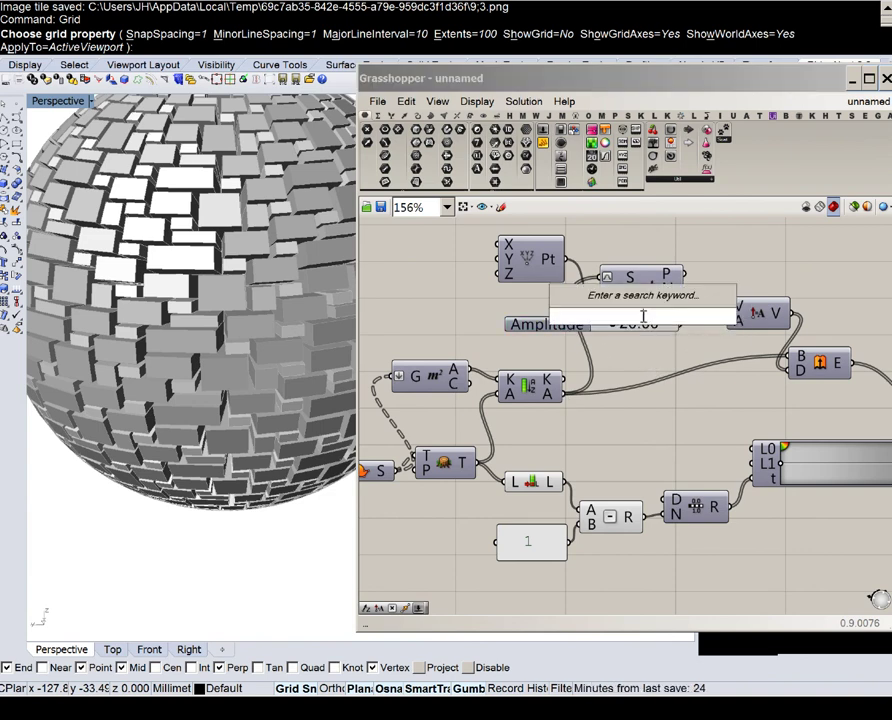
pyautogui.scroll(5, 650, 330)
pyautogui.click(658, 390)
pyautogui.doubleClick(657, 390)
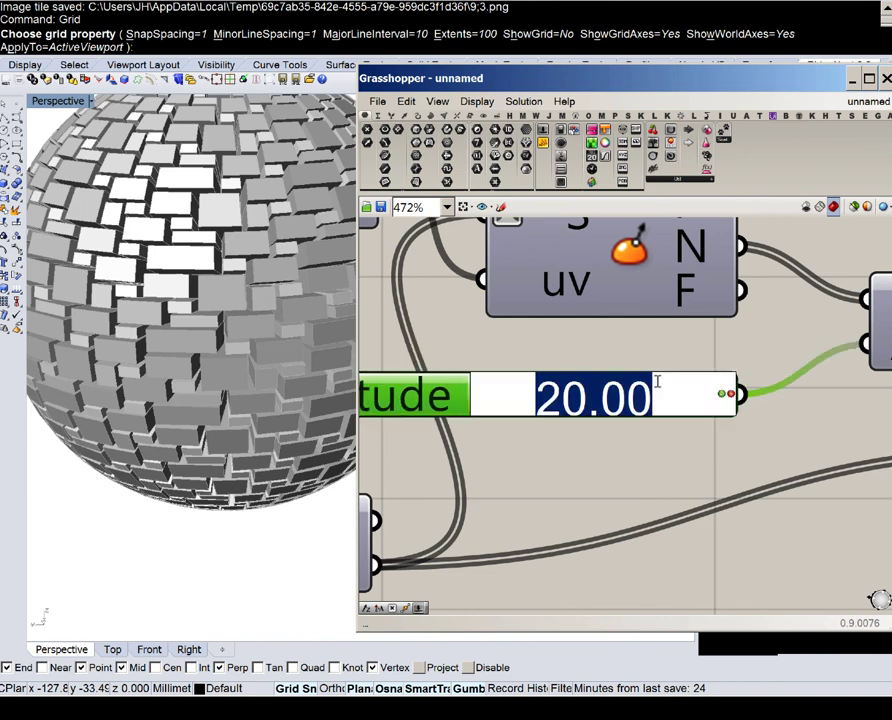
pyautogui.write('10')
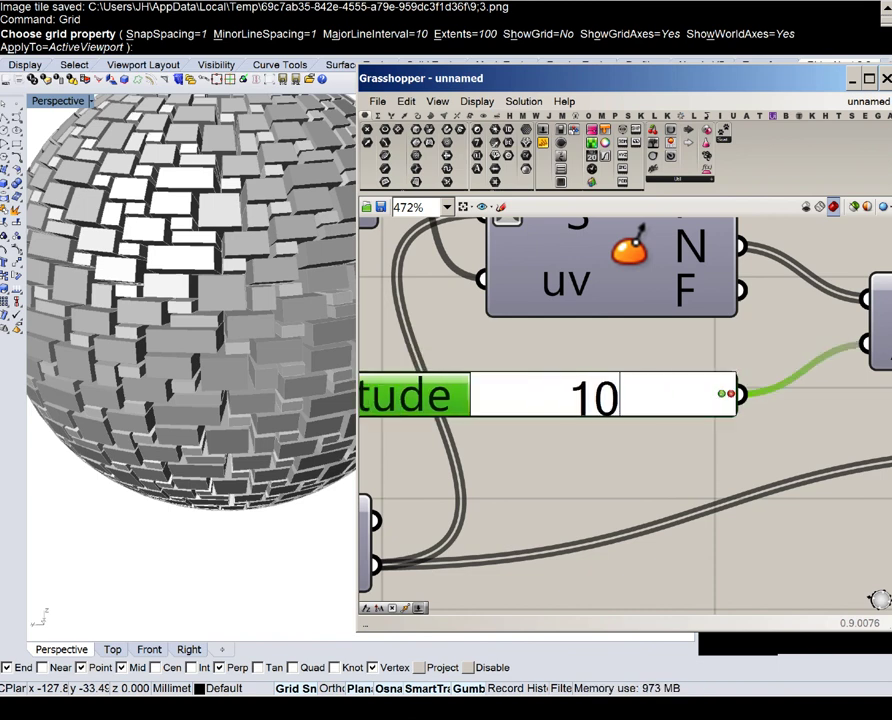
pyautogui.press('Return')
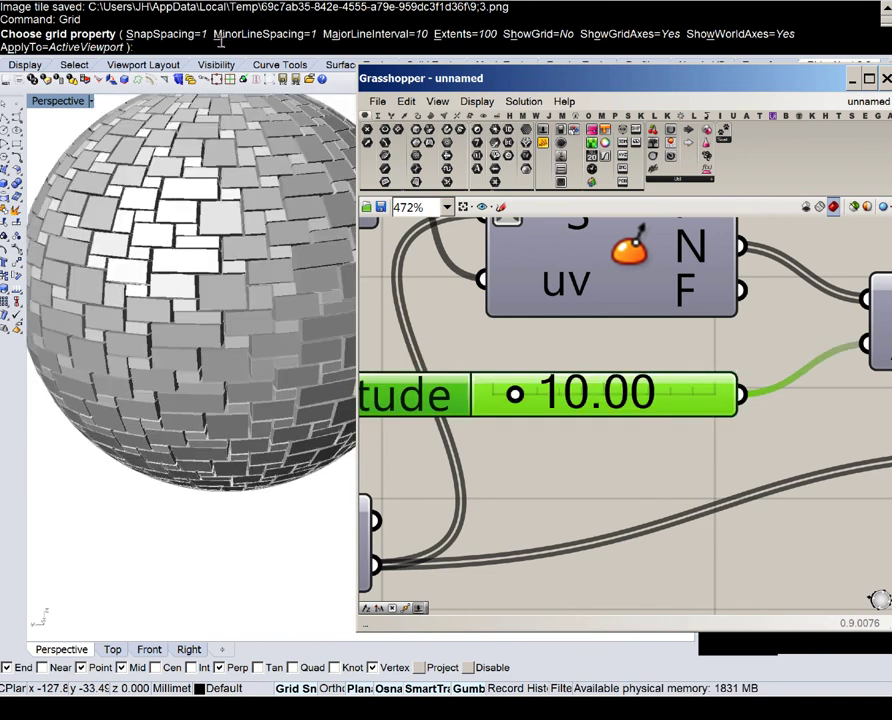
pyautogui.moveTo(427, 80); pyautogui.dragTo(626, 100)
pyautogui.moveTo(220, 200); pyautogui.dragTo(290, 250, button='right')
pyautogui.moveTo(765, 91); pyautogui.dragTo(558, 44)
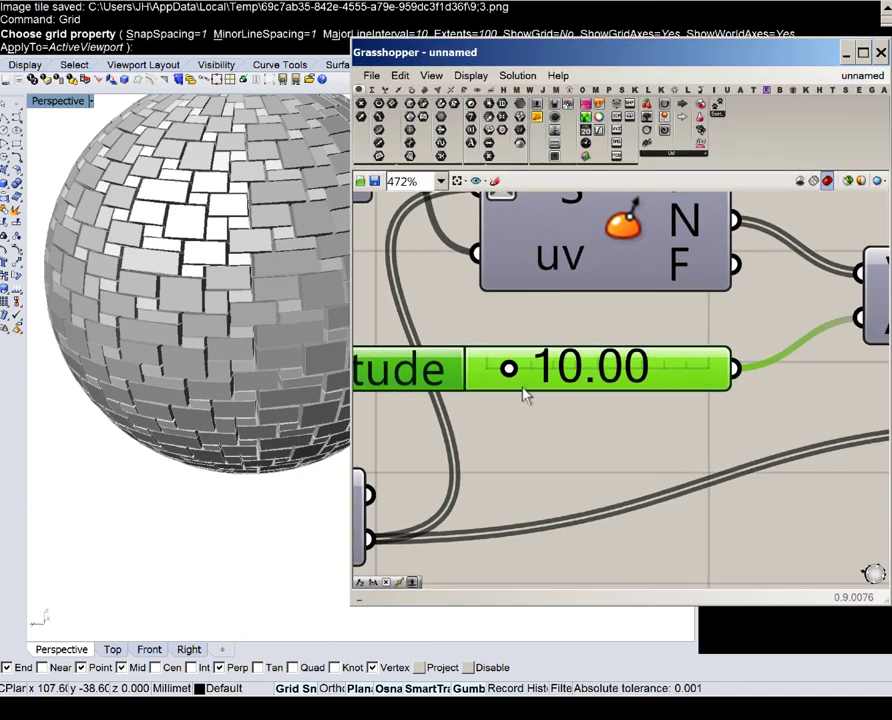
# - Set both the maximum and the value of slider A, below the panel containing 1, to 15
pyautogui.moveTo(519, 387); pyautogui.dragTo(587, 371, button='right')
pyautogui.scroll(-8, 587, 371)
pyautogui.moveTo(434, 433); pyautogui.dragTo(786, 390, button='right')
pyautogui.scroll(1, 527, 430)
pyautogui.scroll(-2, 524, 438)
pyautogui.moveTo(524, 438); pyautogui.dragTo(590, 436, button='right')
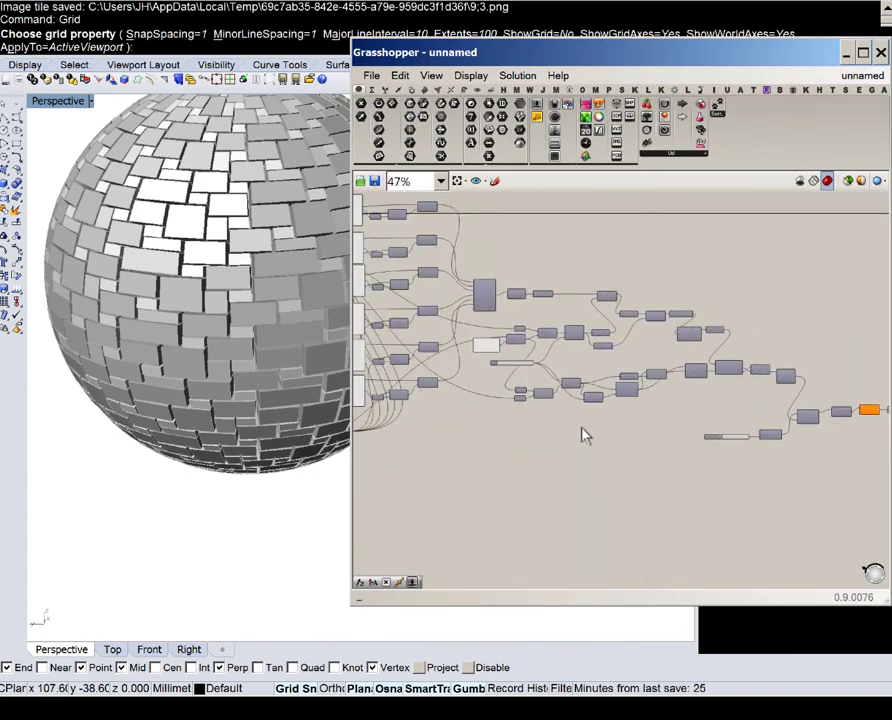
pyautogui.scroll(-2, 628, 388)
pyautogui.scroll(8, 624, 375)
pyautogui.doubleClick(572, 366)
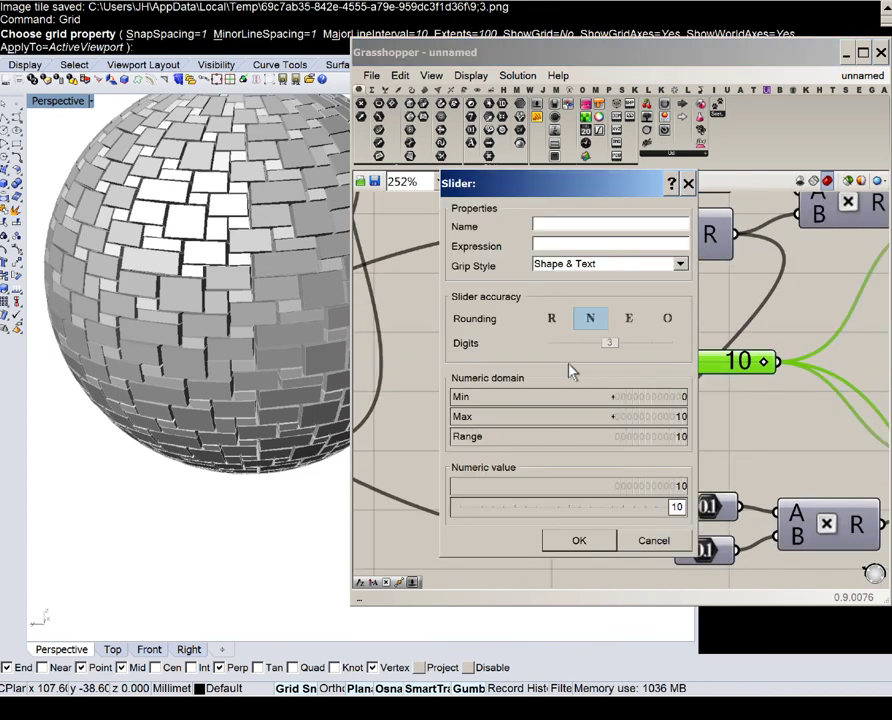
pyautogui.doubleClick(649, 415)
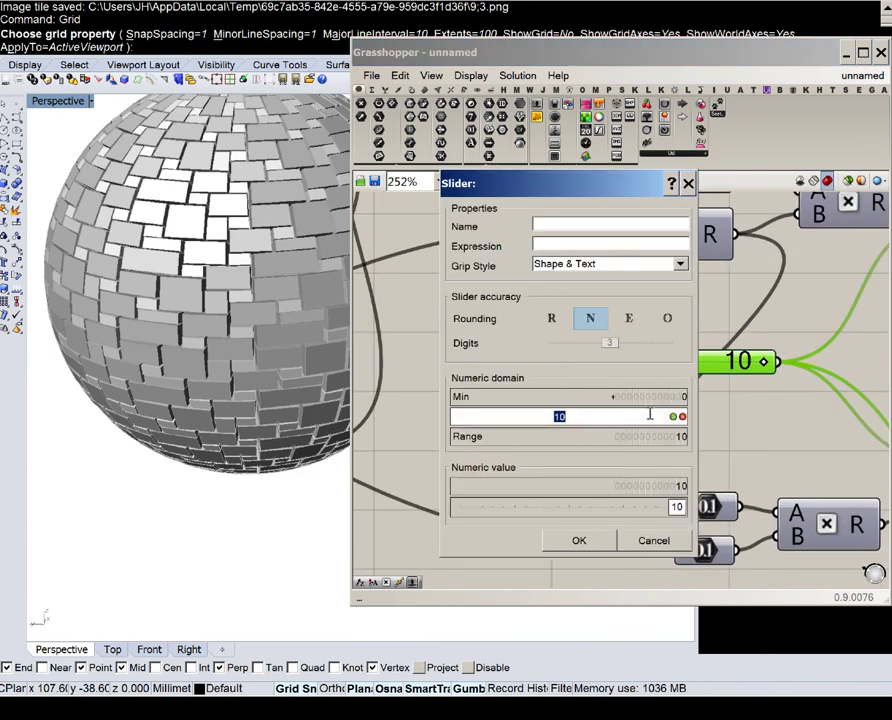
pyautogui.write('1')
pyautogui.press('Return')
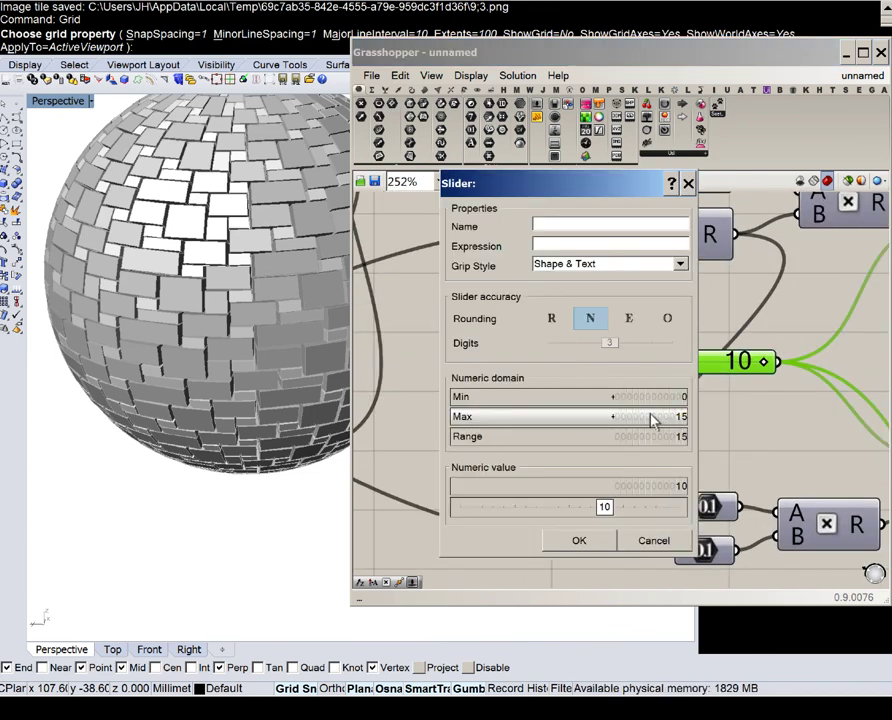
pyautogui.moveTo(627, 514); pyautogui.dragTo(695, 516)
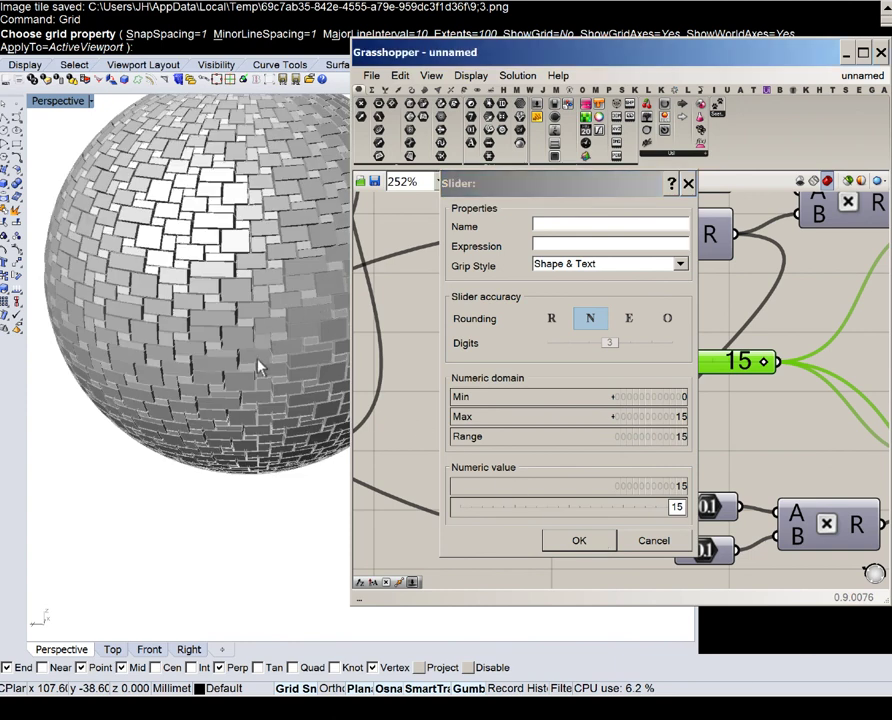
pyautogui.click(573, 535)
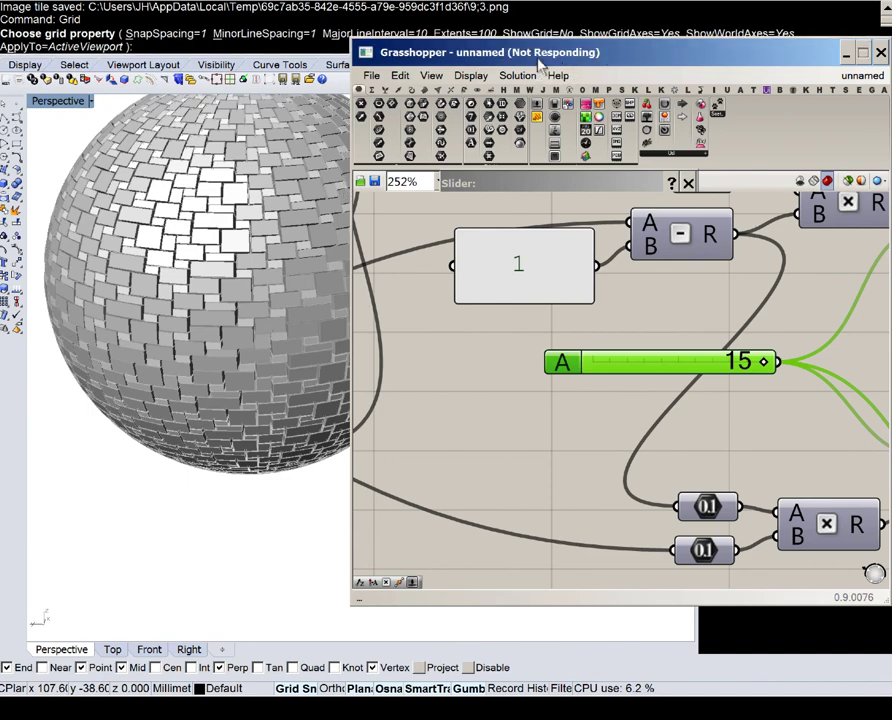
# - Try to bake the Extrude component's geometry
pyautogui.moveTo(538, 59); pyautogui.dragTo(380, 75)
pyautogui.moveTo(508, 59); pyautogui.dragTo(505, 77)
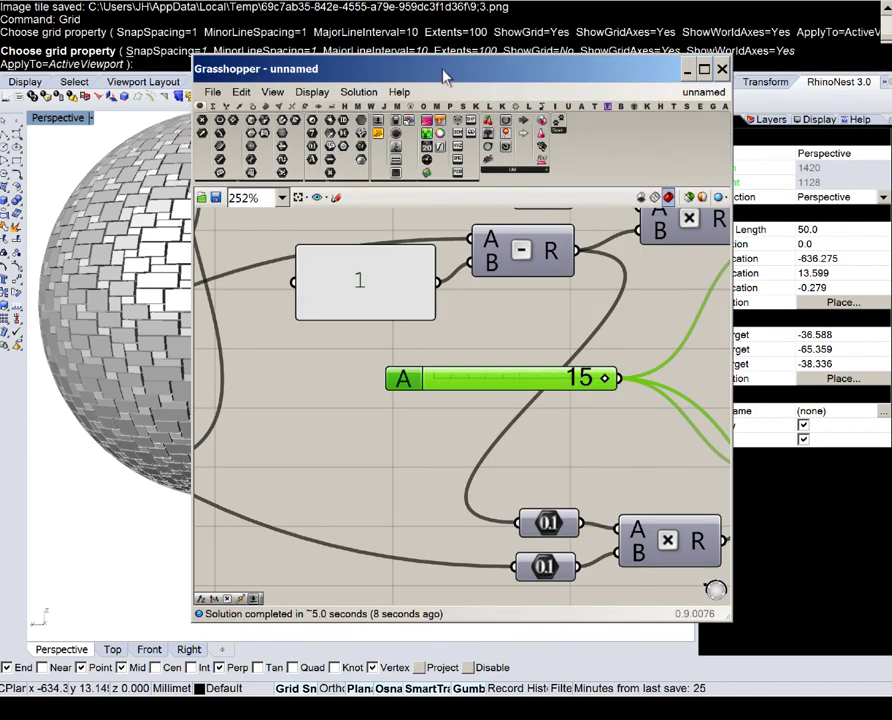
pyautogui.moveTo(443, 72); pyautogui.dragTo(354, 58)
pyautogui.moveTo(398, 310); pyautogui.dragTo(308, 326, button='right')
pyautogui.scroll(-8, 308, 326)
pyautogui.moveTo(503, 336); pyautogui.dragTo(124, 347, button='right')
pyautogui.moveTo(560, 385); pyautogui.dragTo(466, 354, button='right')
pyautogui.scroll(10, 340, 393)
pyautogui.scroll(-4, 484, 358)
pyautogui.click(328, 296)
pyautogui.rightClick(329, 296)
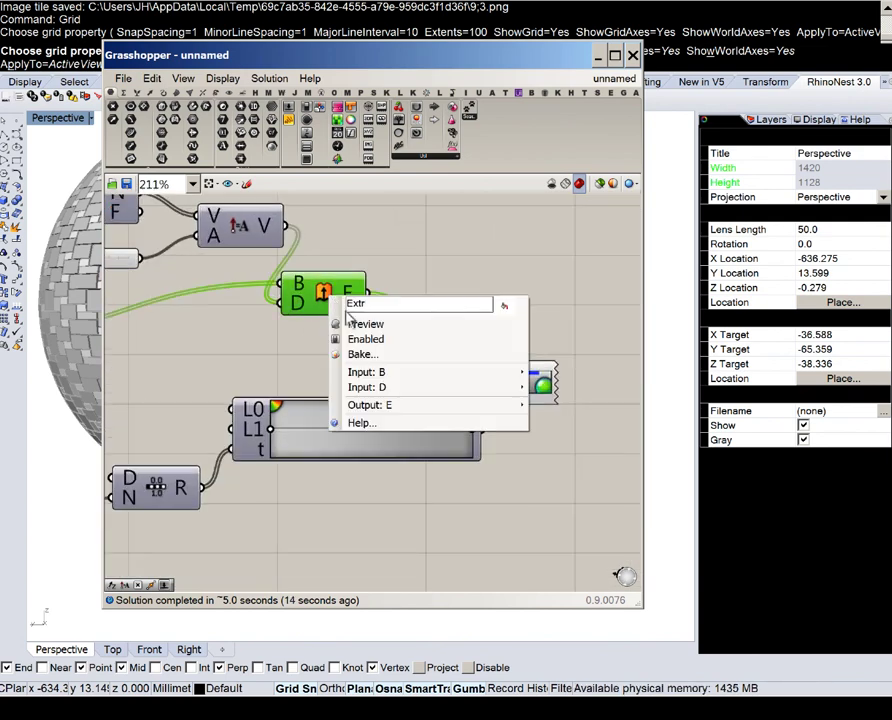
pyautogui.click(363, 354)
pyautogui.click(466, 376)
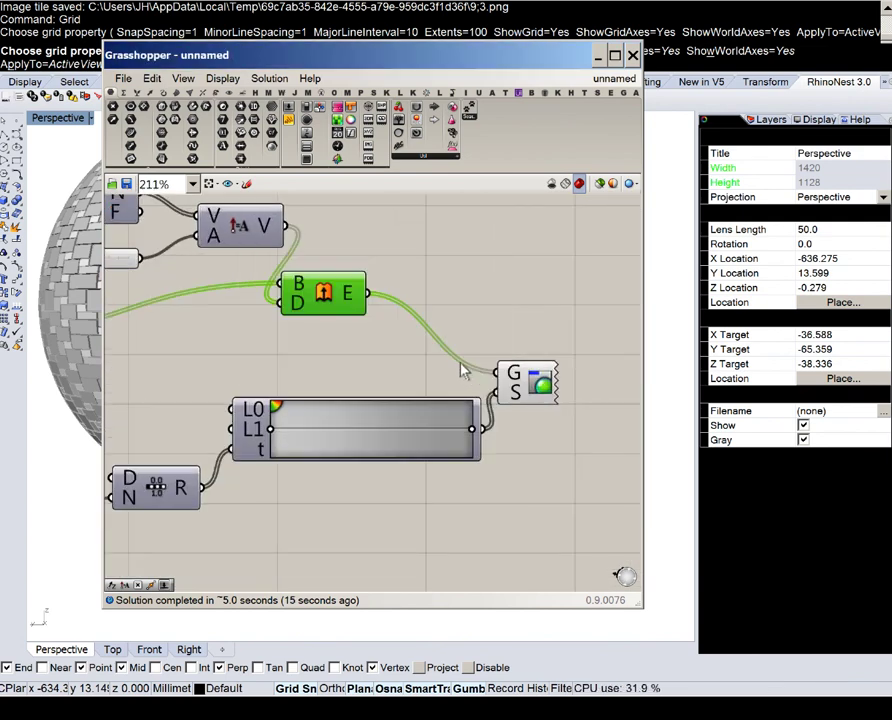
# - End the pending Grid command in Rhino by accepting the default major grid line interval
pyautogui.moveTo(155, 57); pyautogui.dragTo(204, 275)
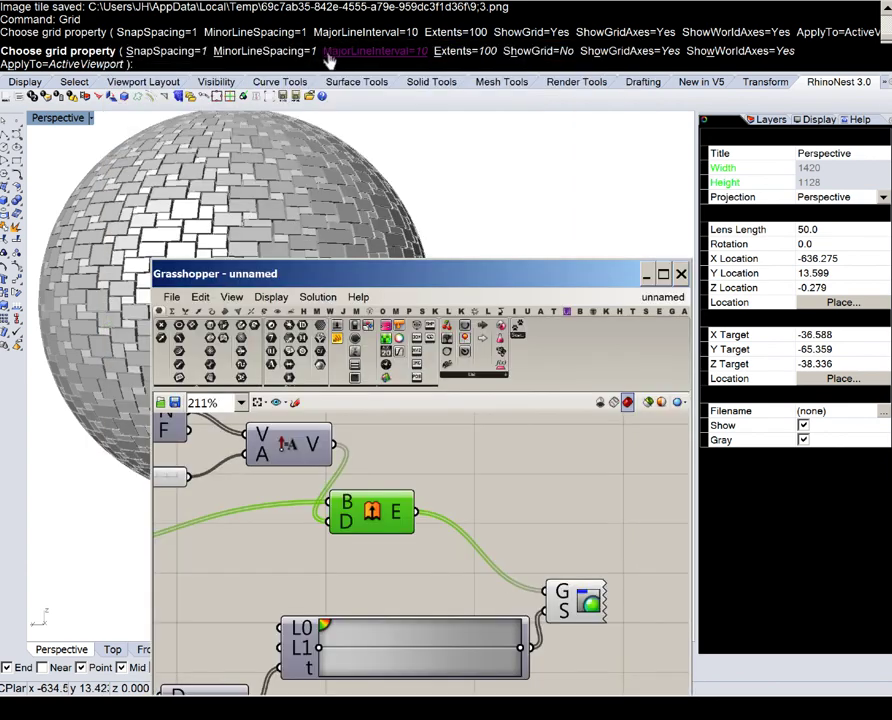
pyautogui.click(328, 60)
pyautogui.press('Return')
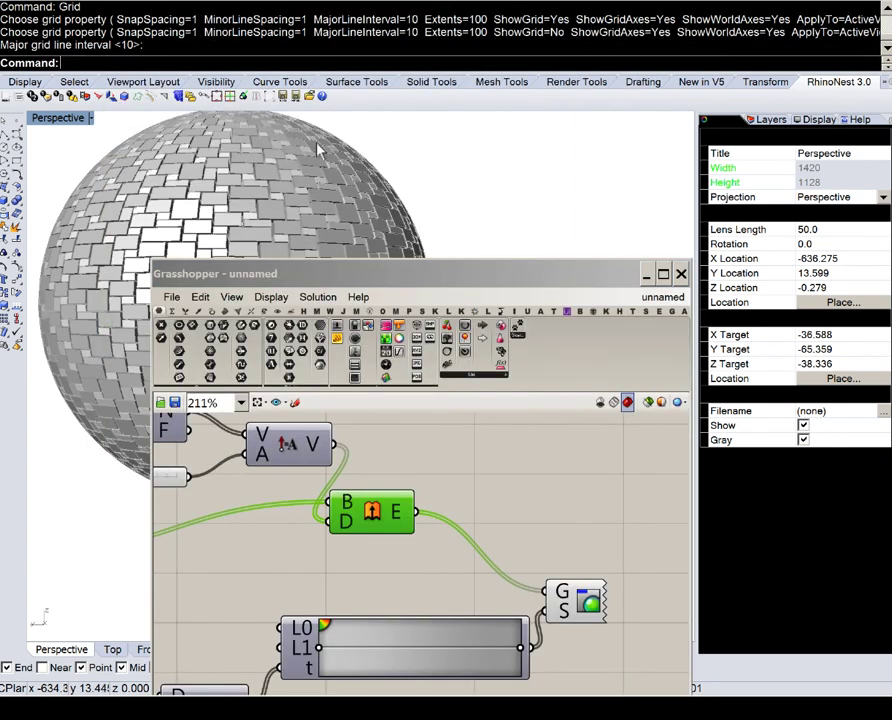
# - Bake the Extrude component's geometry as a group onto the Default layer
pyautogui.moveTo(362, 276); pyautogui.dragTo(368, 142)
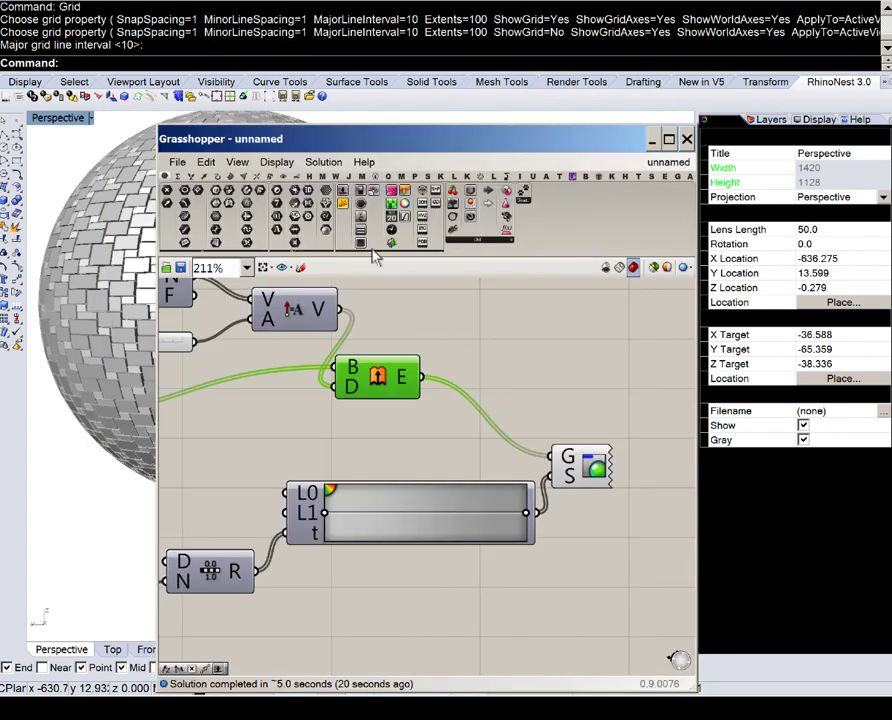
pyautogui.rightClick(378, 375)
pyautogui.click(406, 426)
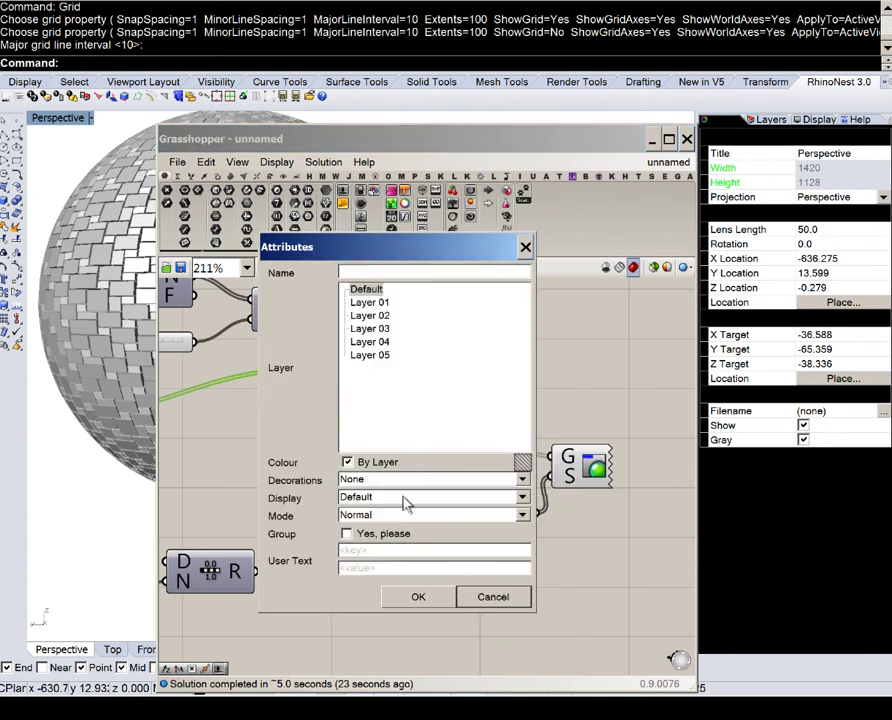
pyautogui.click(395, 536)
pyautogui.click(417, 594)
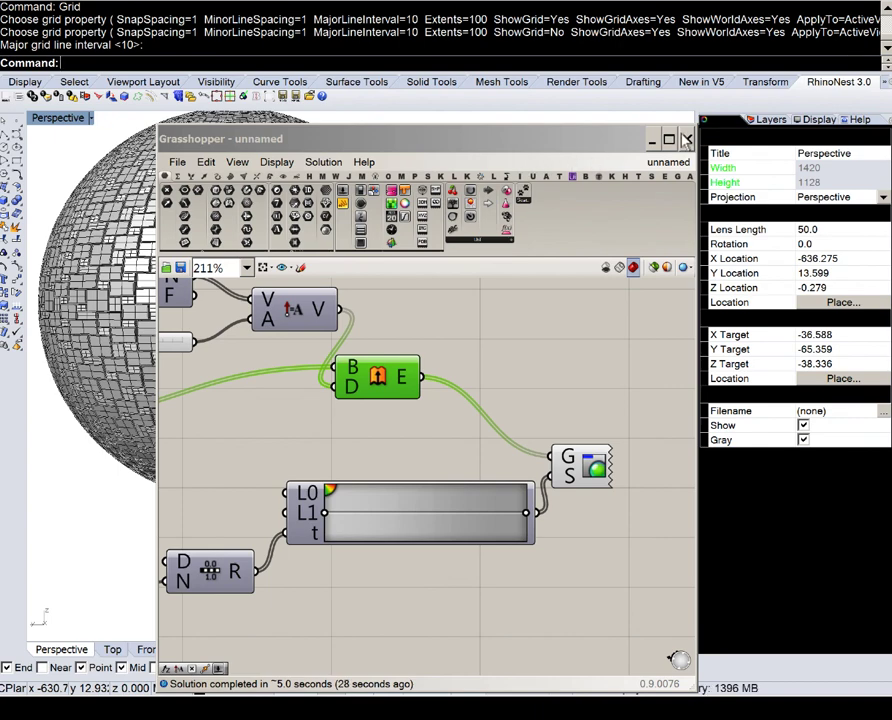
# - Close the Grasshopper editor and inspect the baked sphere in the Perspective viewport using Rendered display mode
pyautogui.click(686, 138)
pyautogui.click(80, 118)
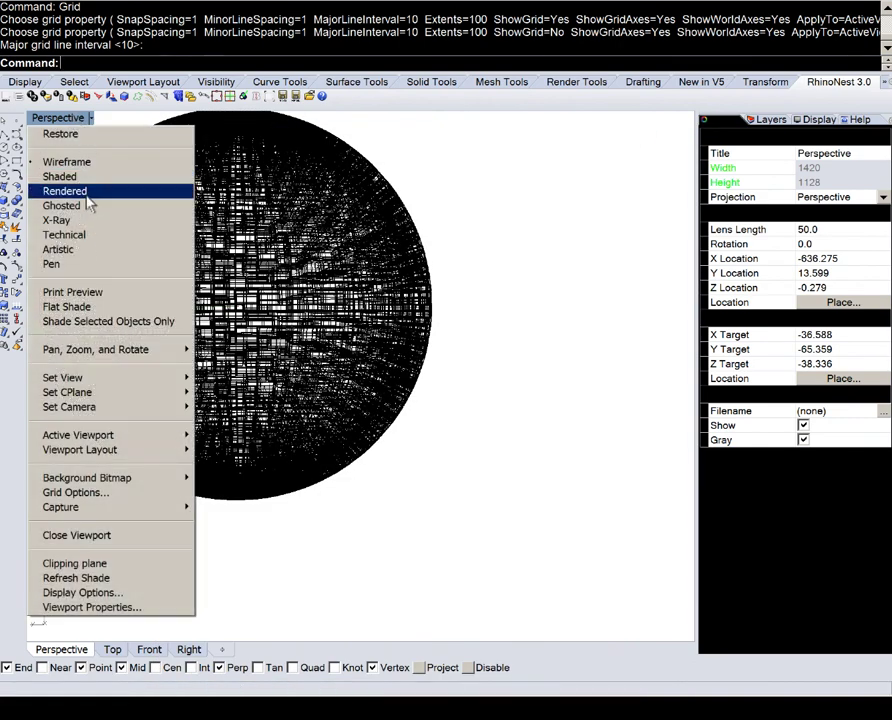
pyautogui.click(104, 193)
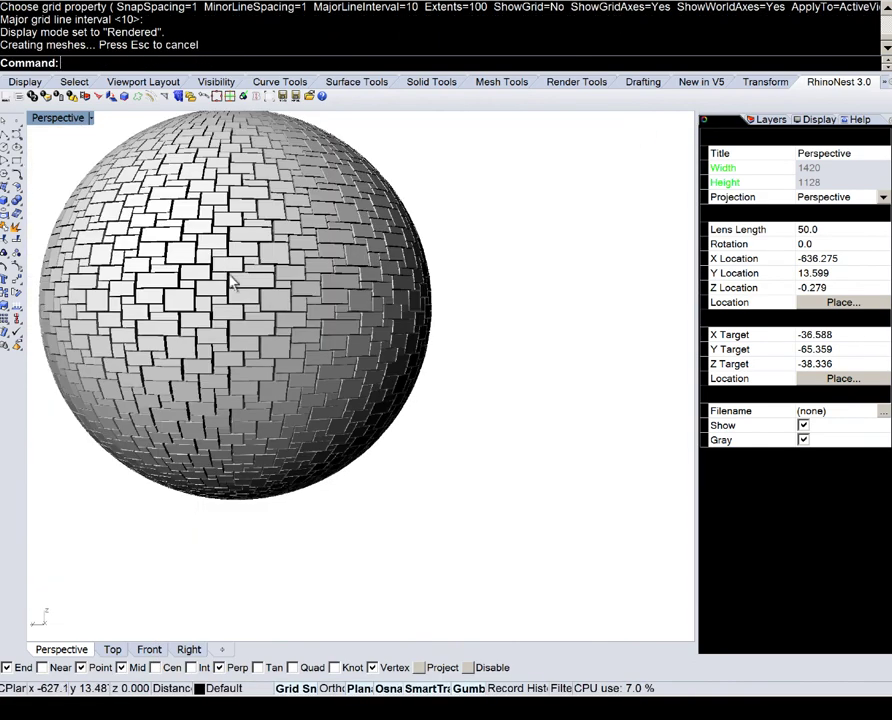
pyautogui.moveTo(236, 286); pyautogui.dragTo(385, 408, button='right')
pyautogui.scroll(4, 333, 402)
pyautogui.scroll(-2, 392, 385)
pyautogui.scroll(-2, 394, 393)
pyautogui.scroll(-2, 384, 414)
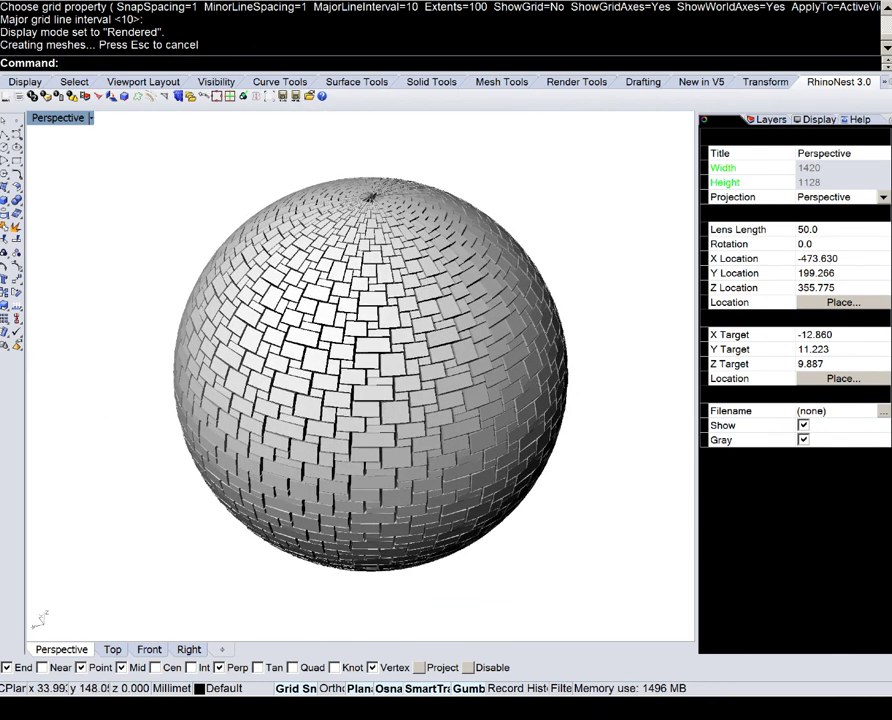